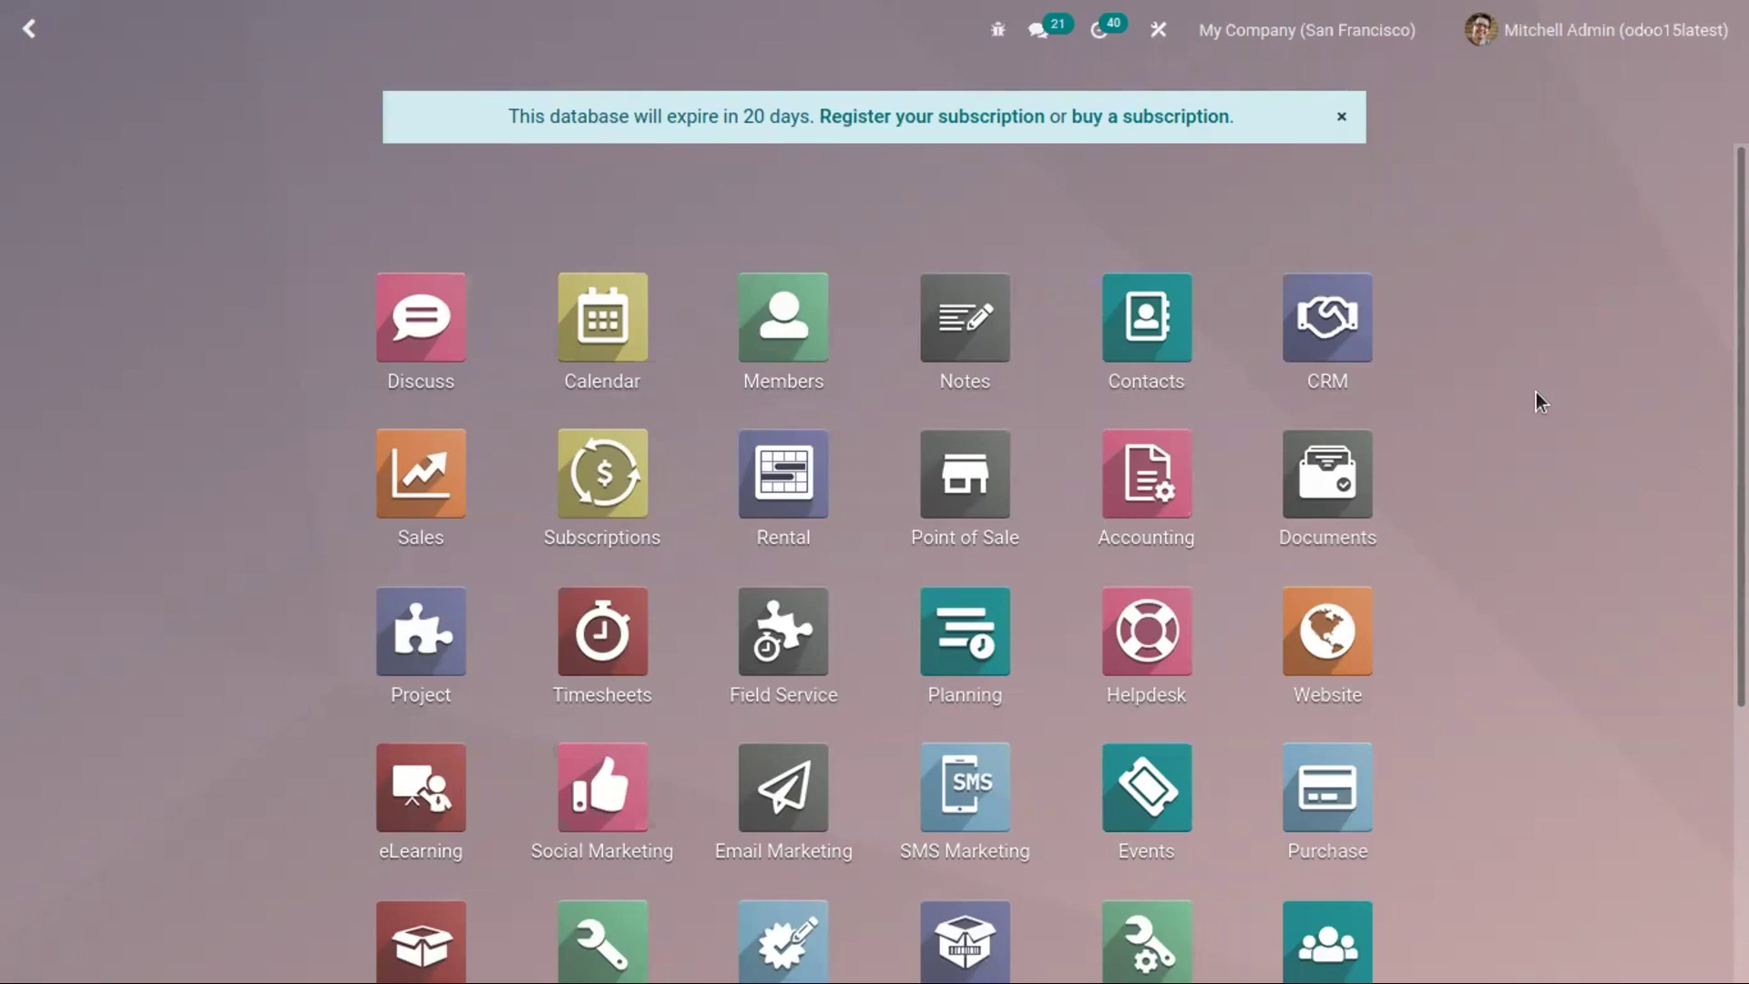
# Open the customer invoices list in the Accounting app.
pyautogui.click(1162, 445)
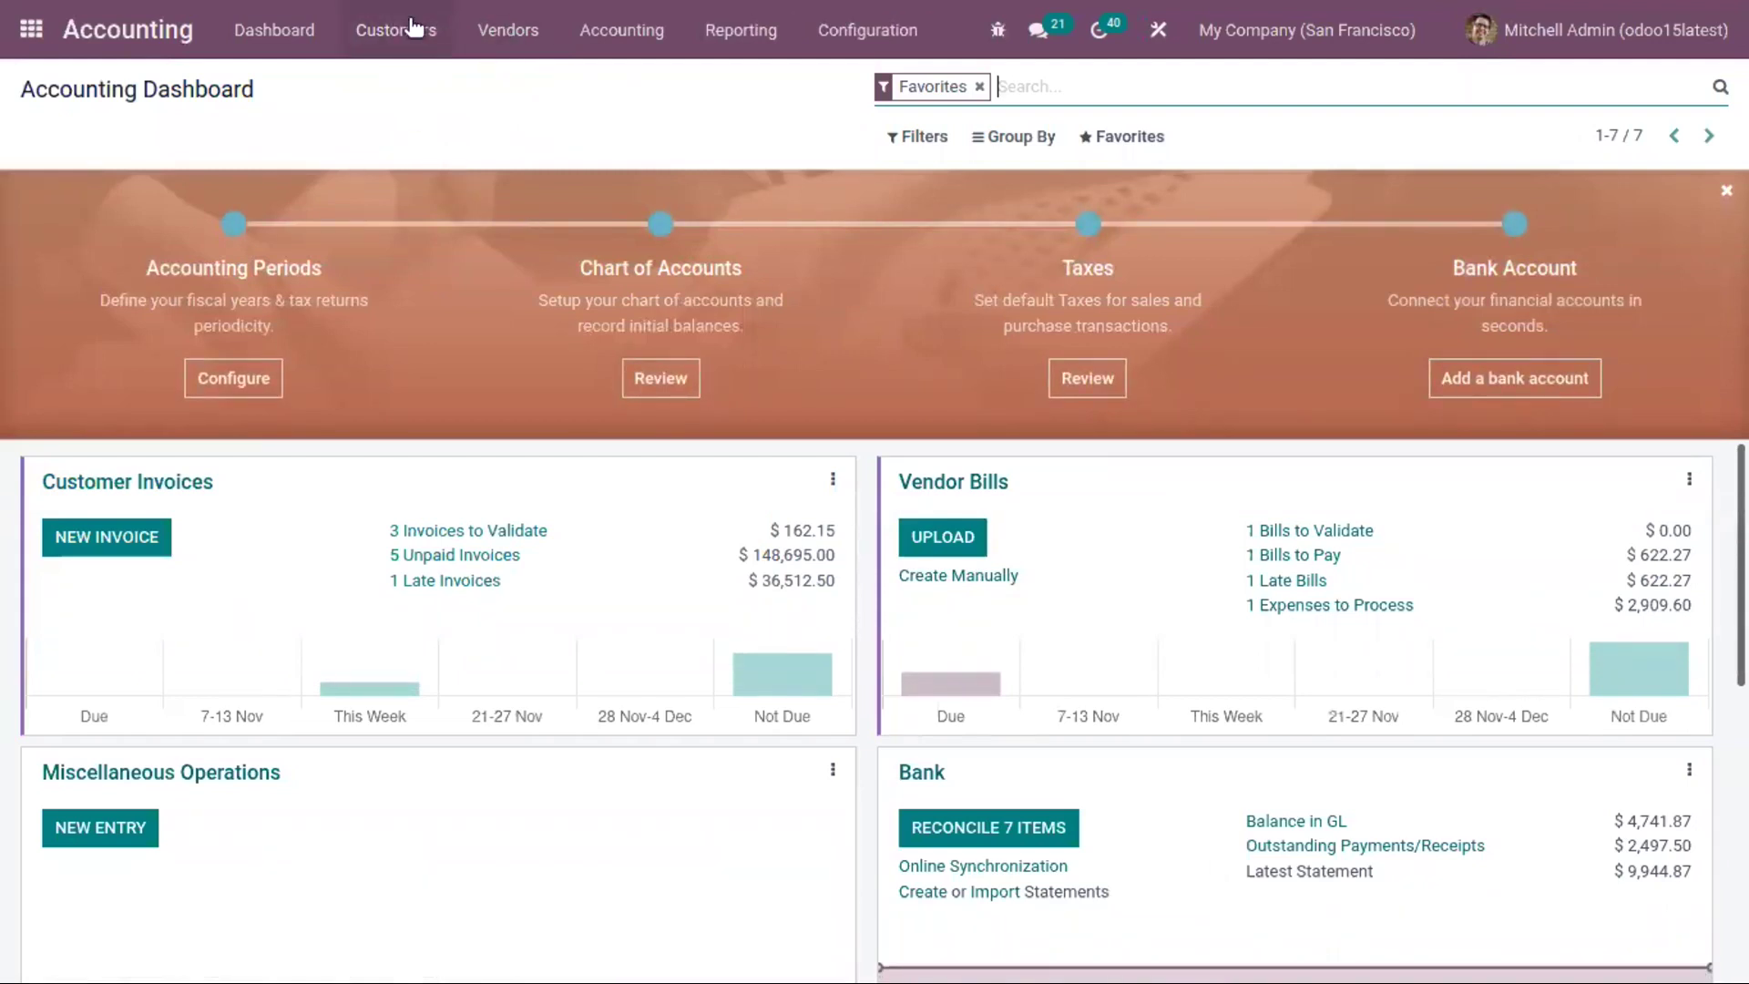
pyautogui.click(412, 28)
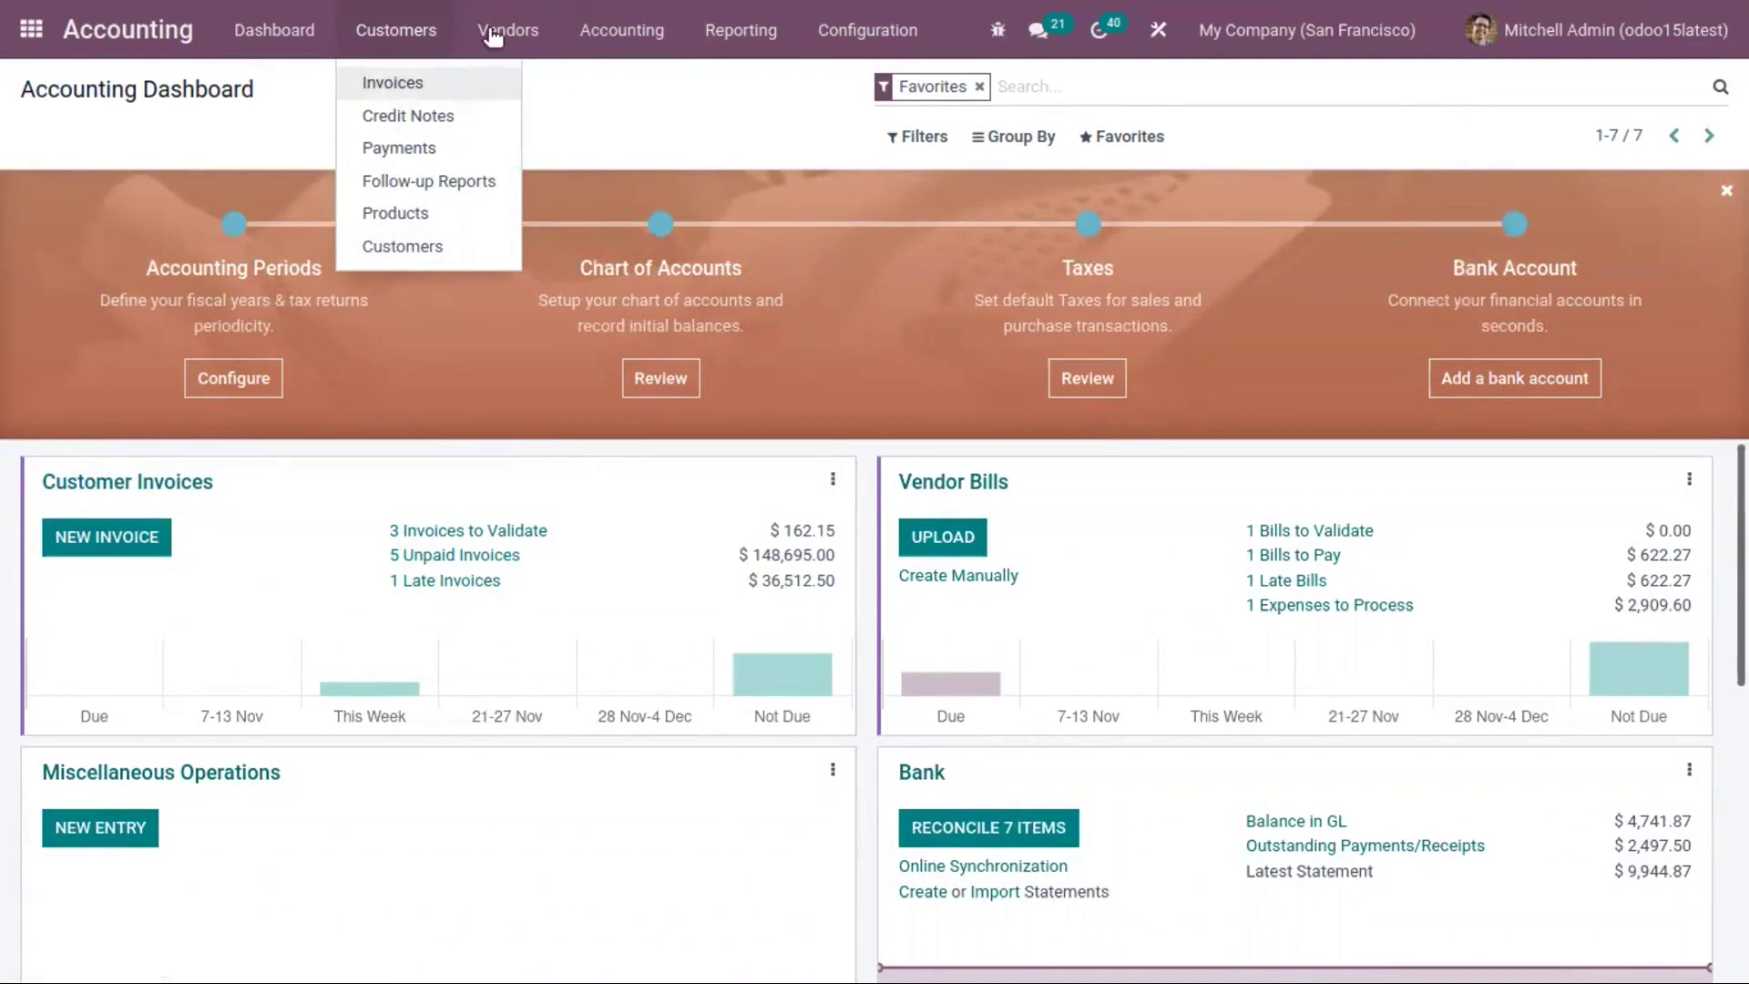
pyautogui.click(428, 84)
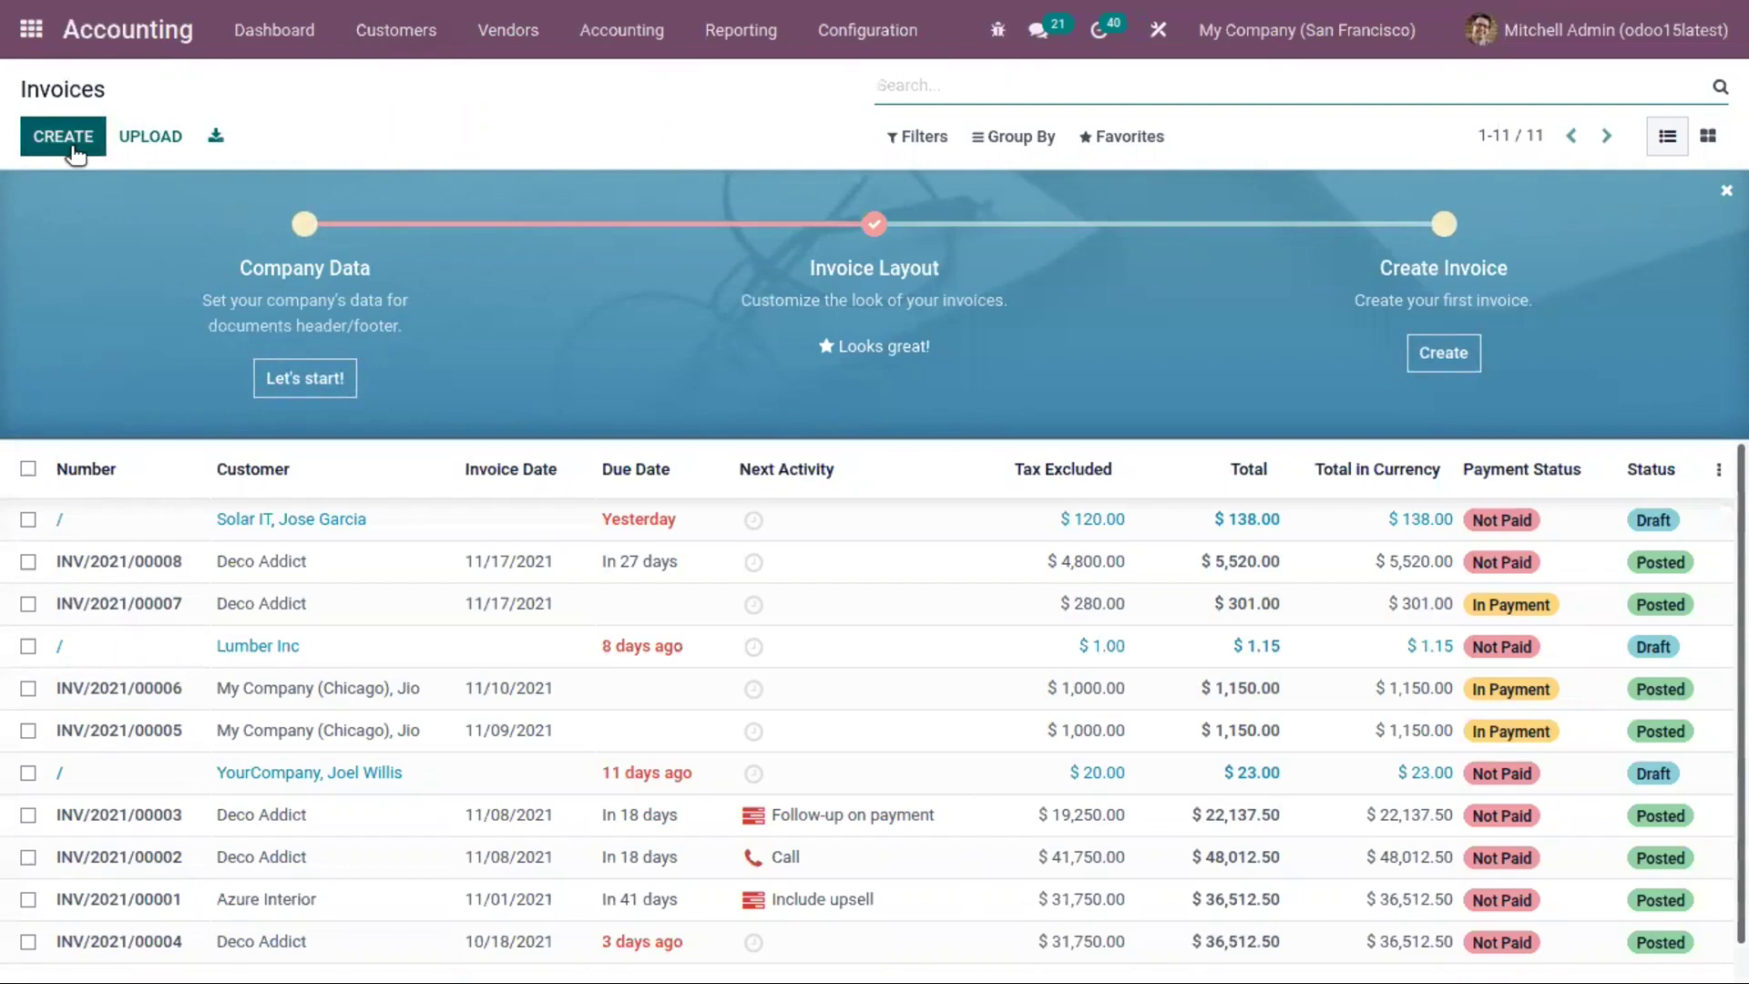
# Switch to the Sales app and start a new sales order for the customer Deco Addict.
pyautogui.click(28, 38)
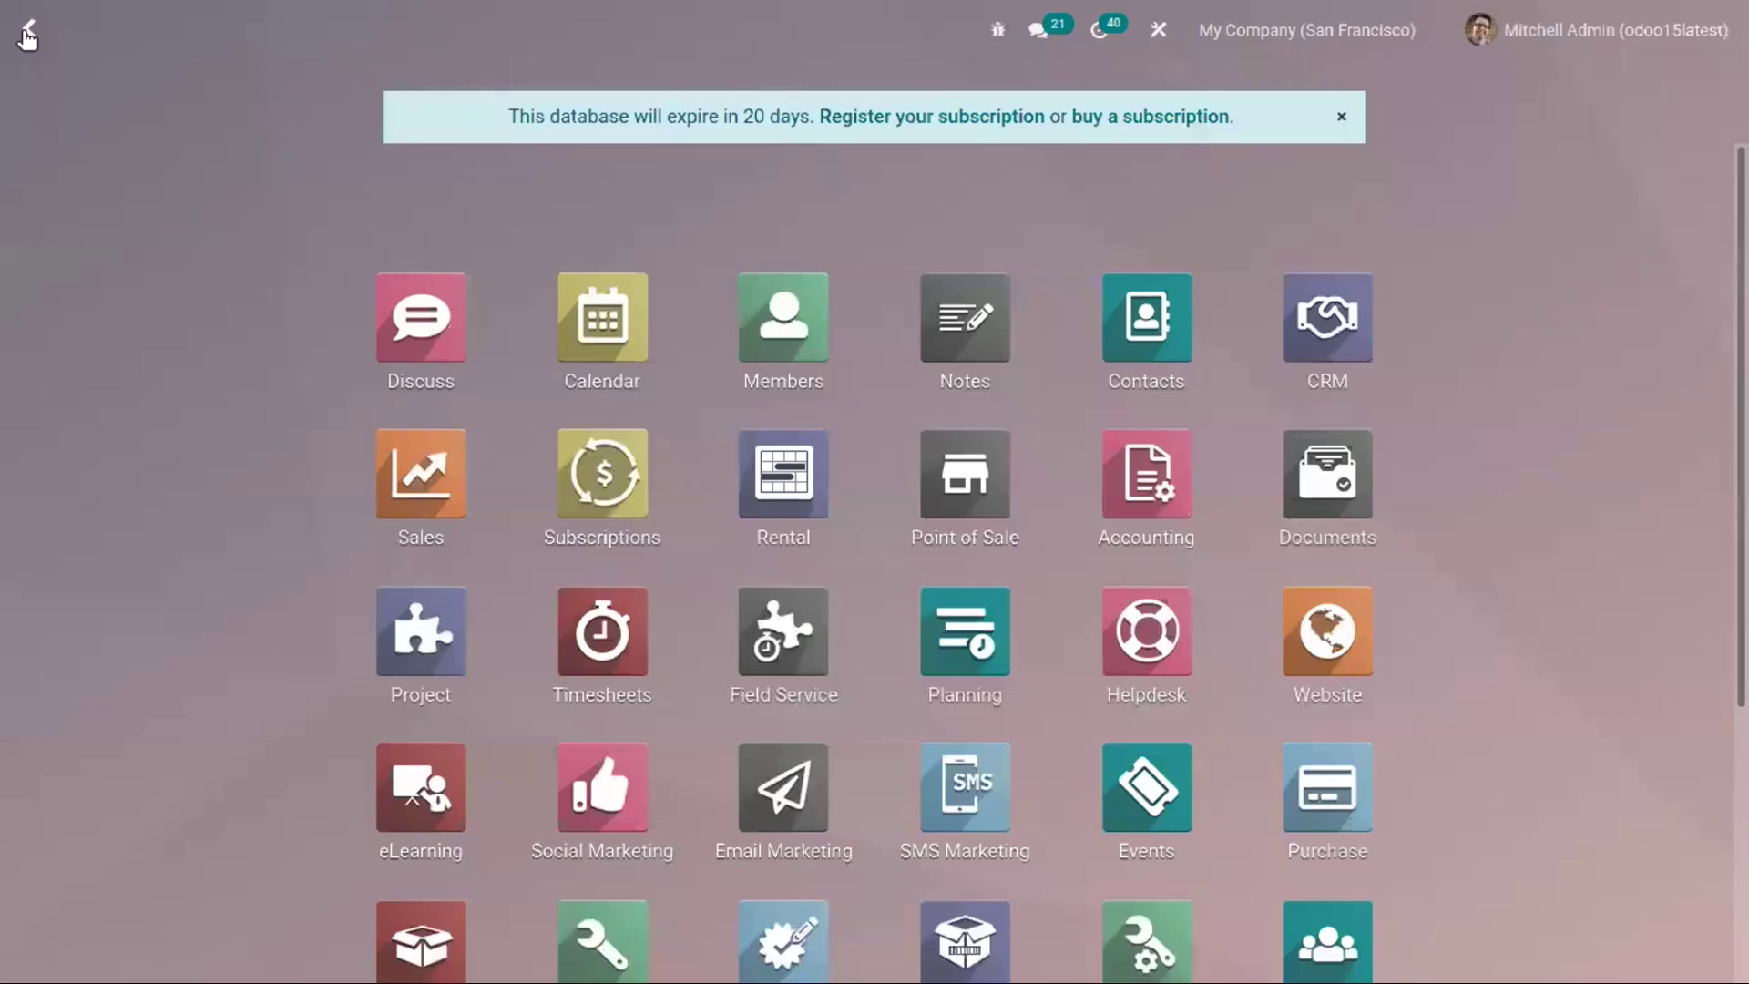
pyautogui.click(418, 492)
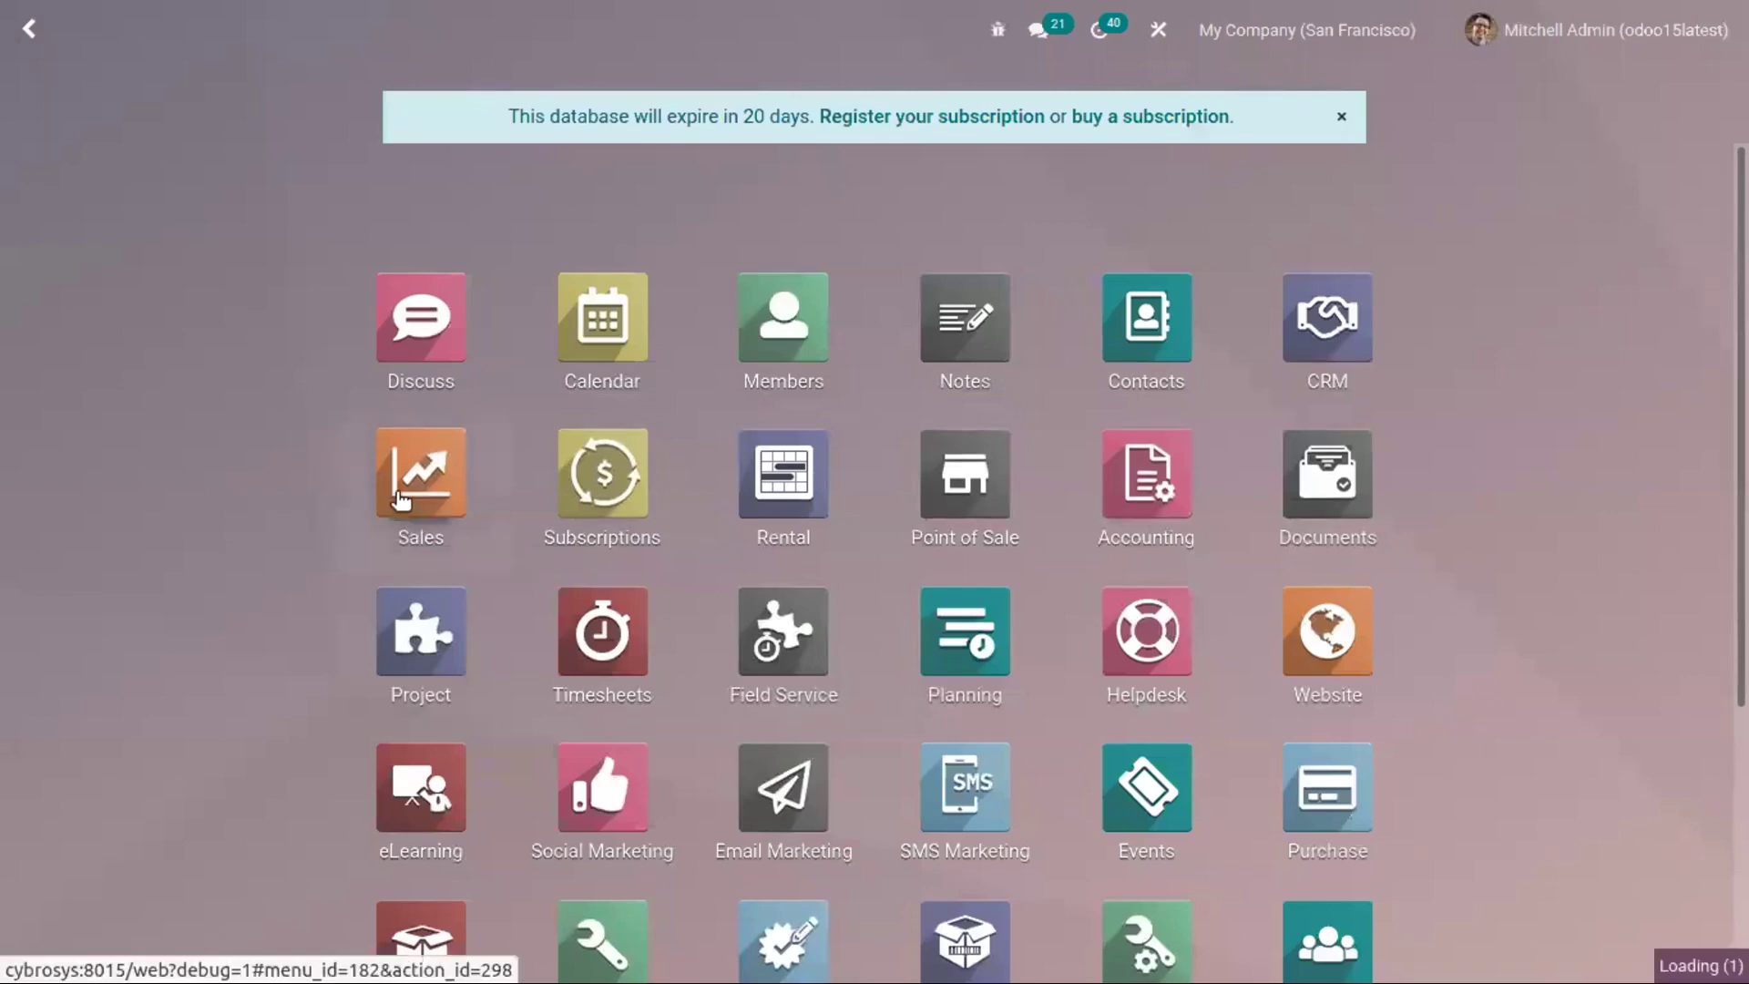
pyautogui.click(190, 30)
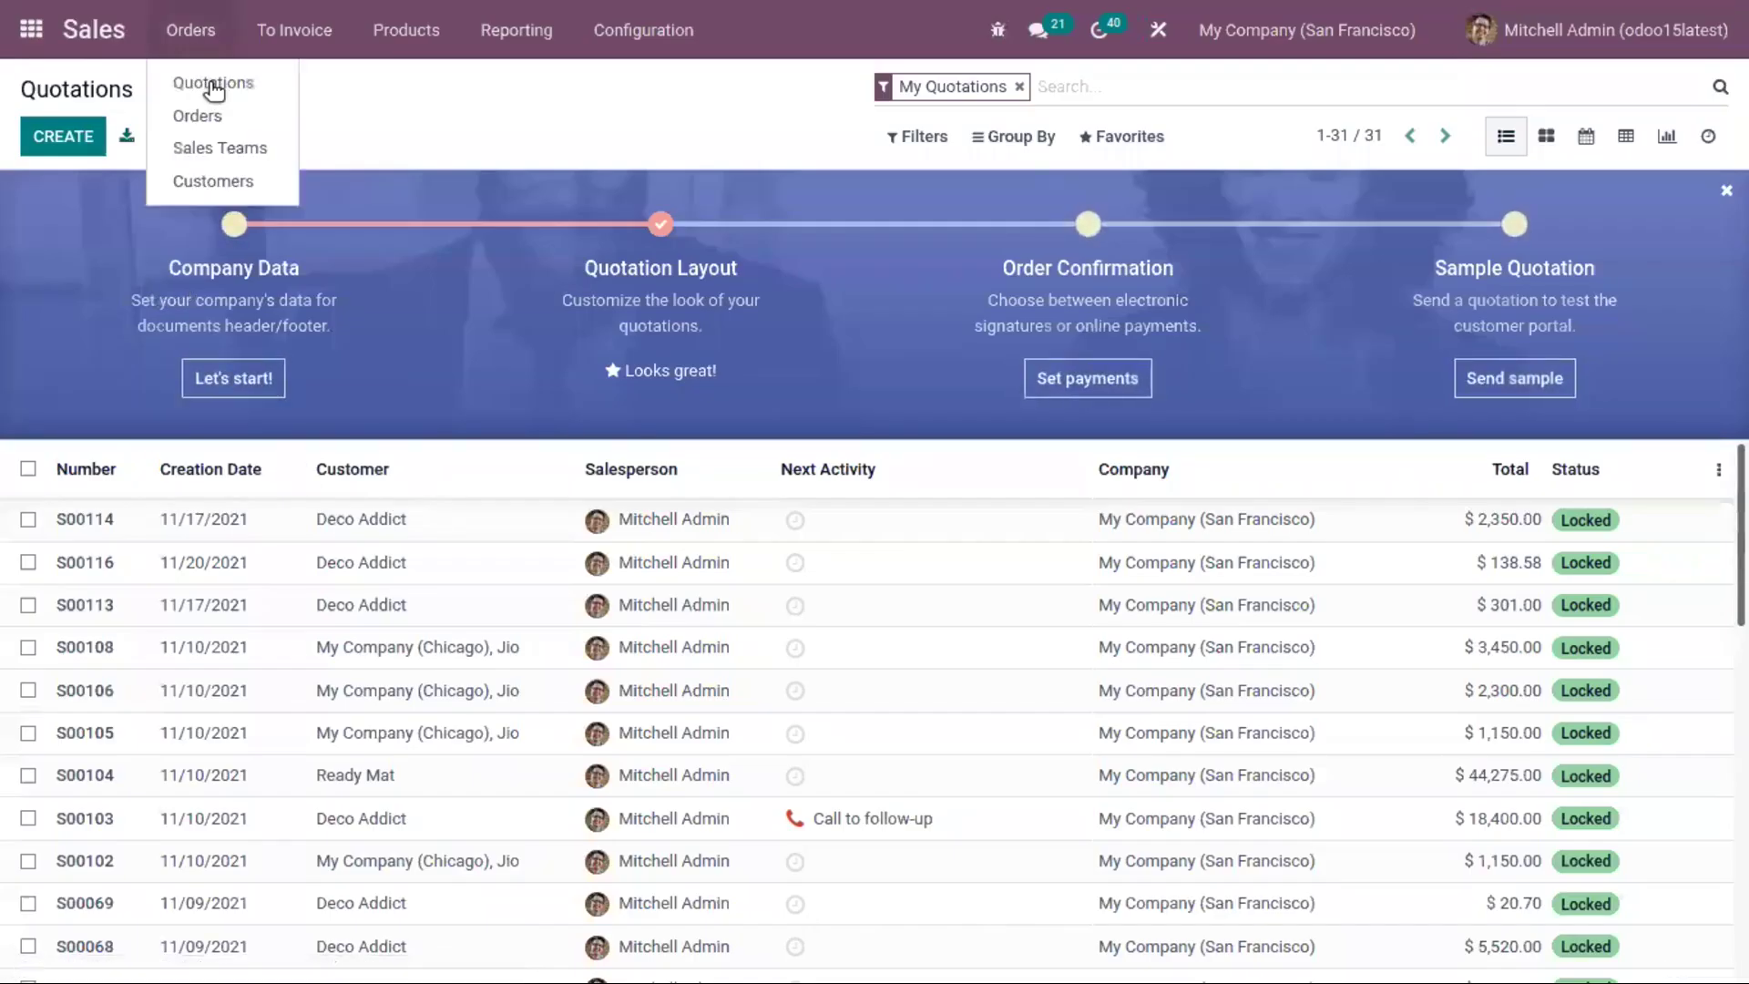
pyautogui.click(227, 116)
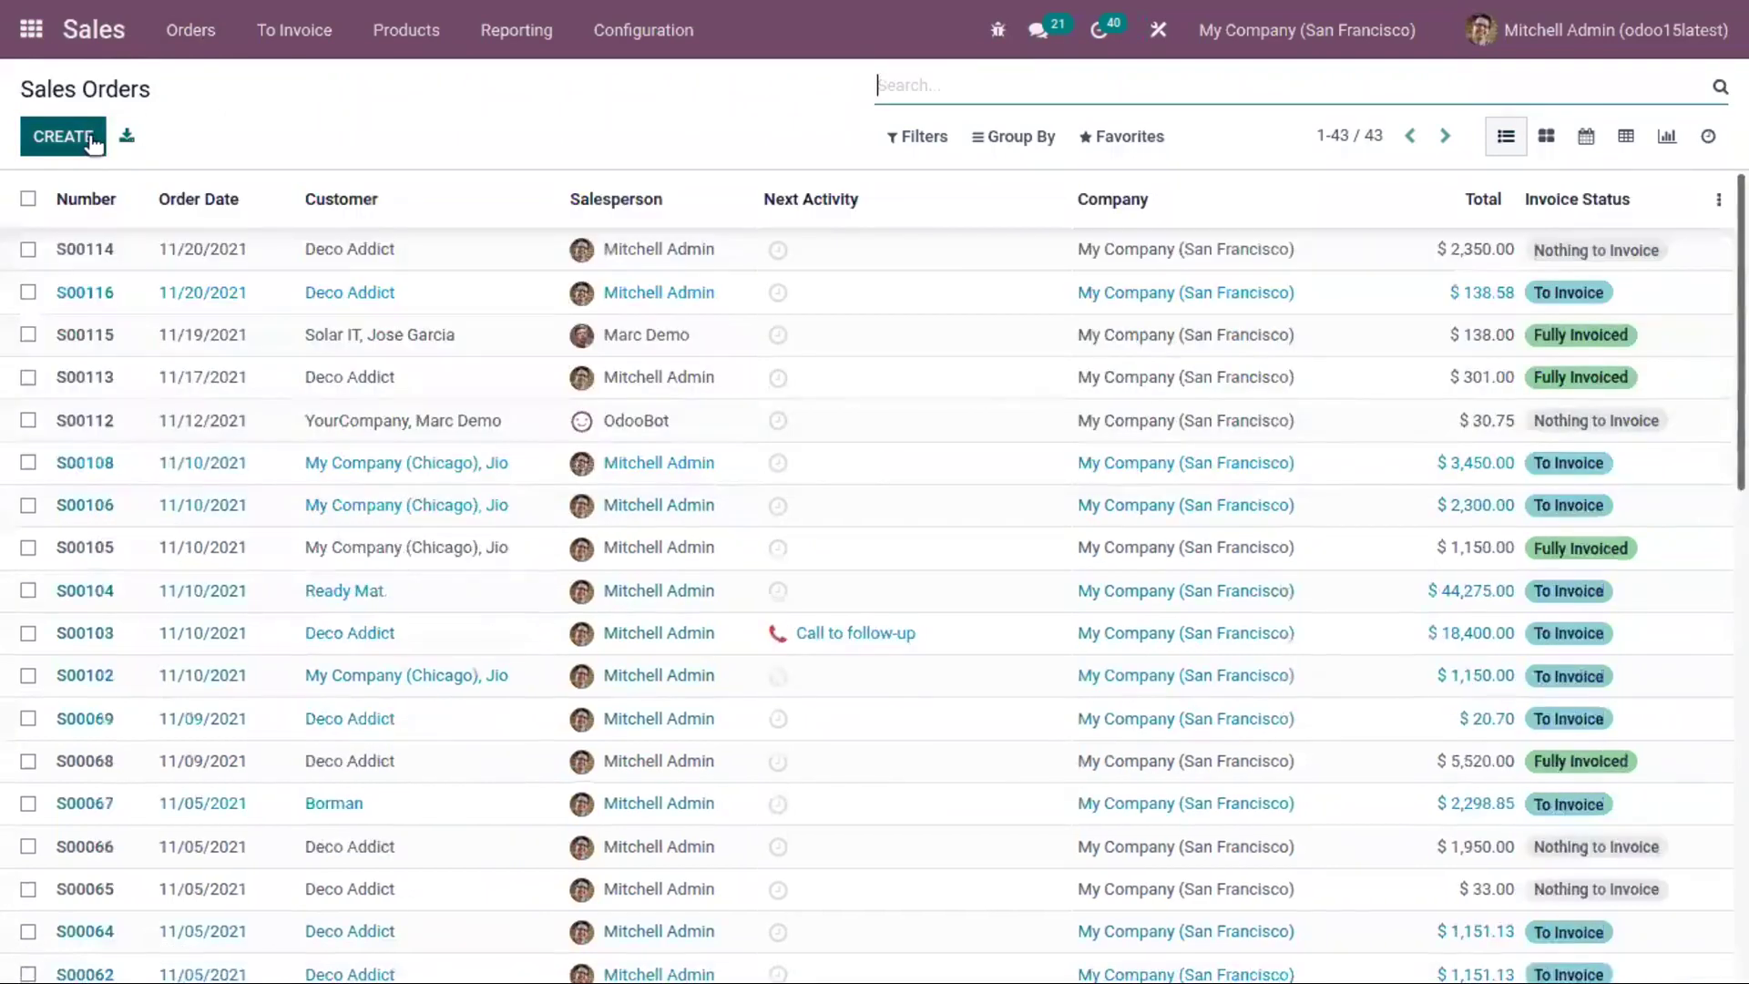
pyautogui.click(91, 138)
pyautogui.click(443, 418)
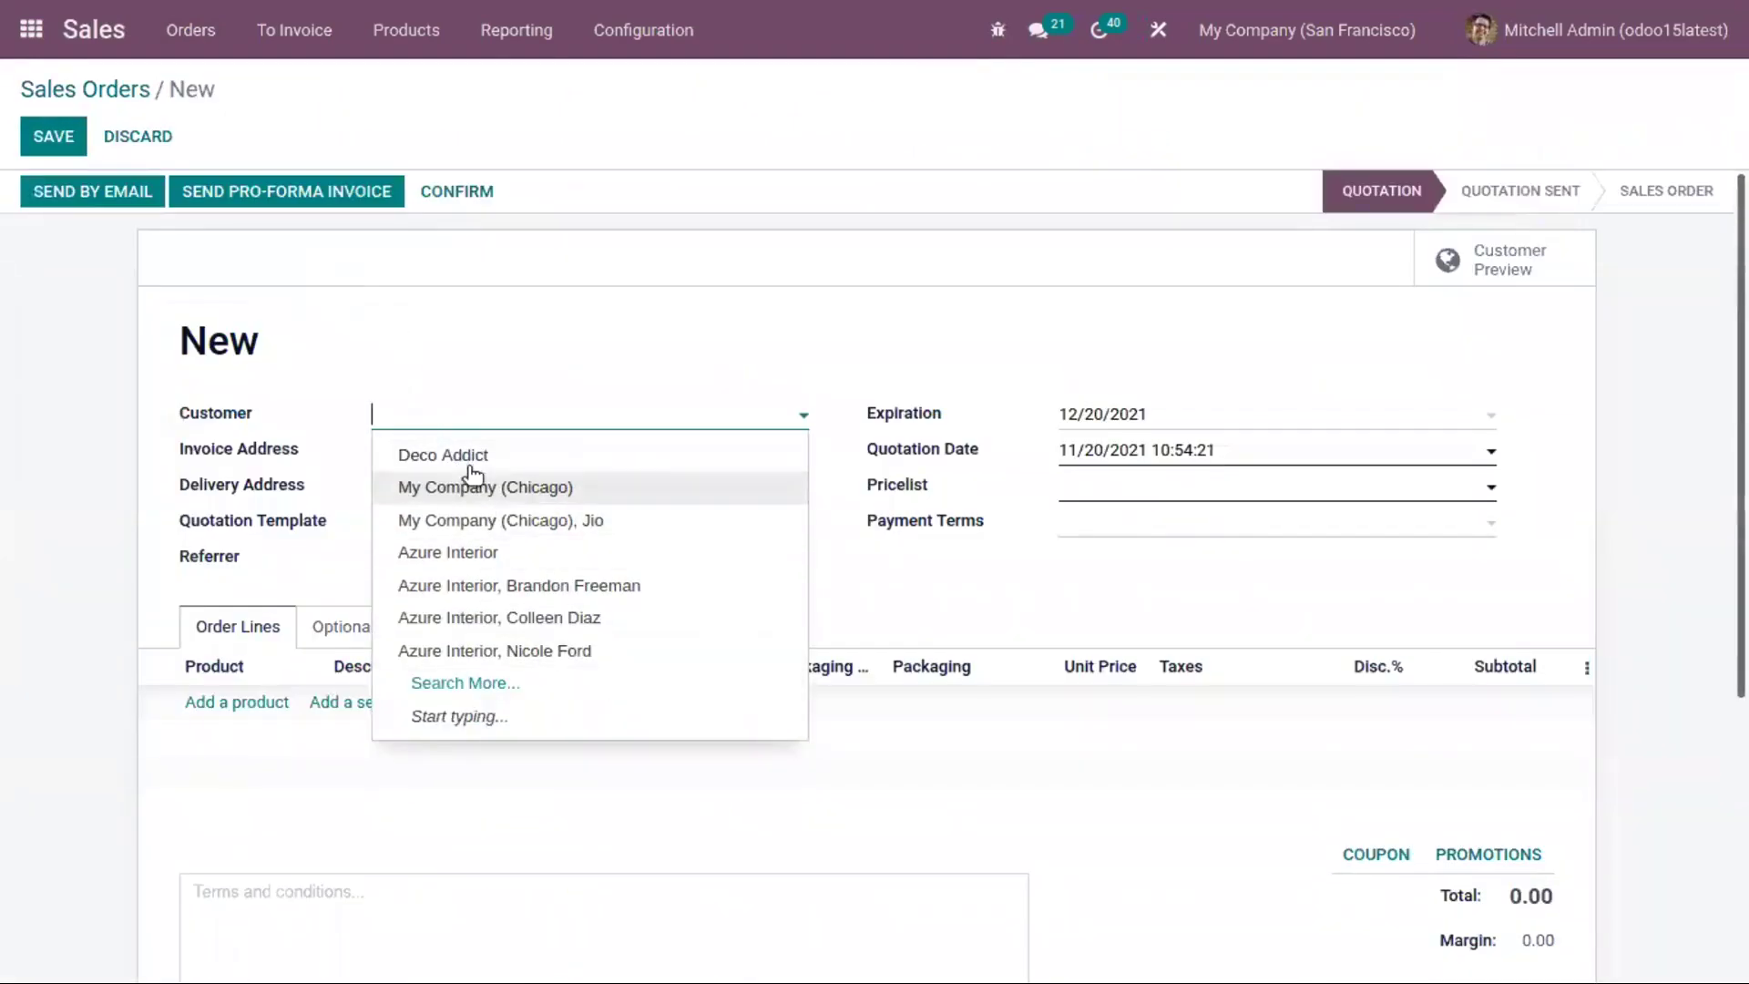
pyautogui.click(445, 456)
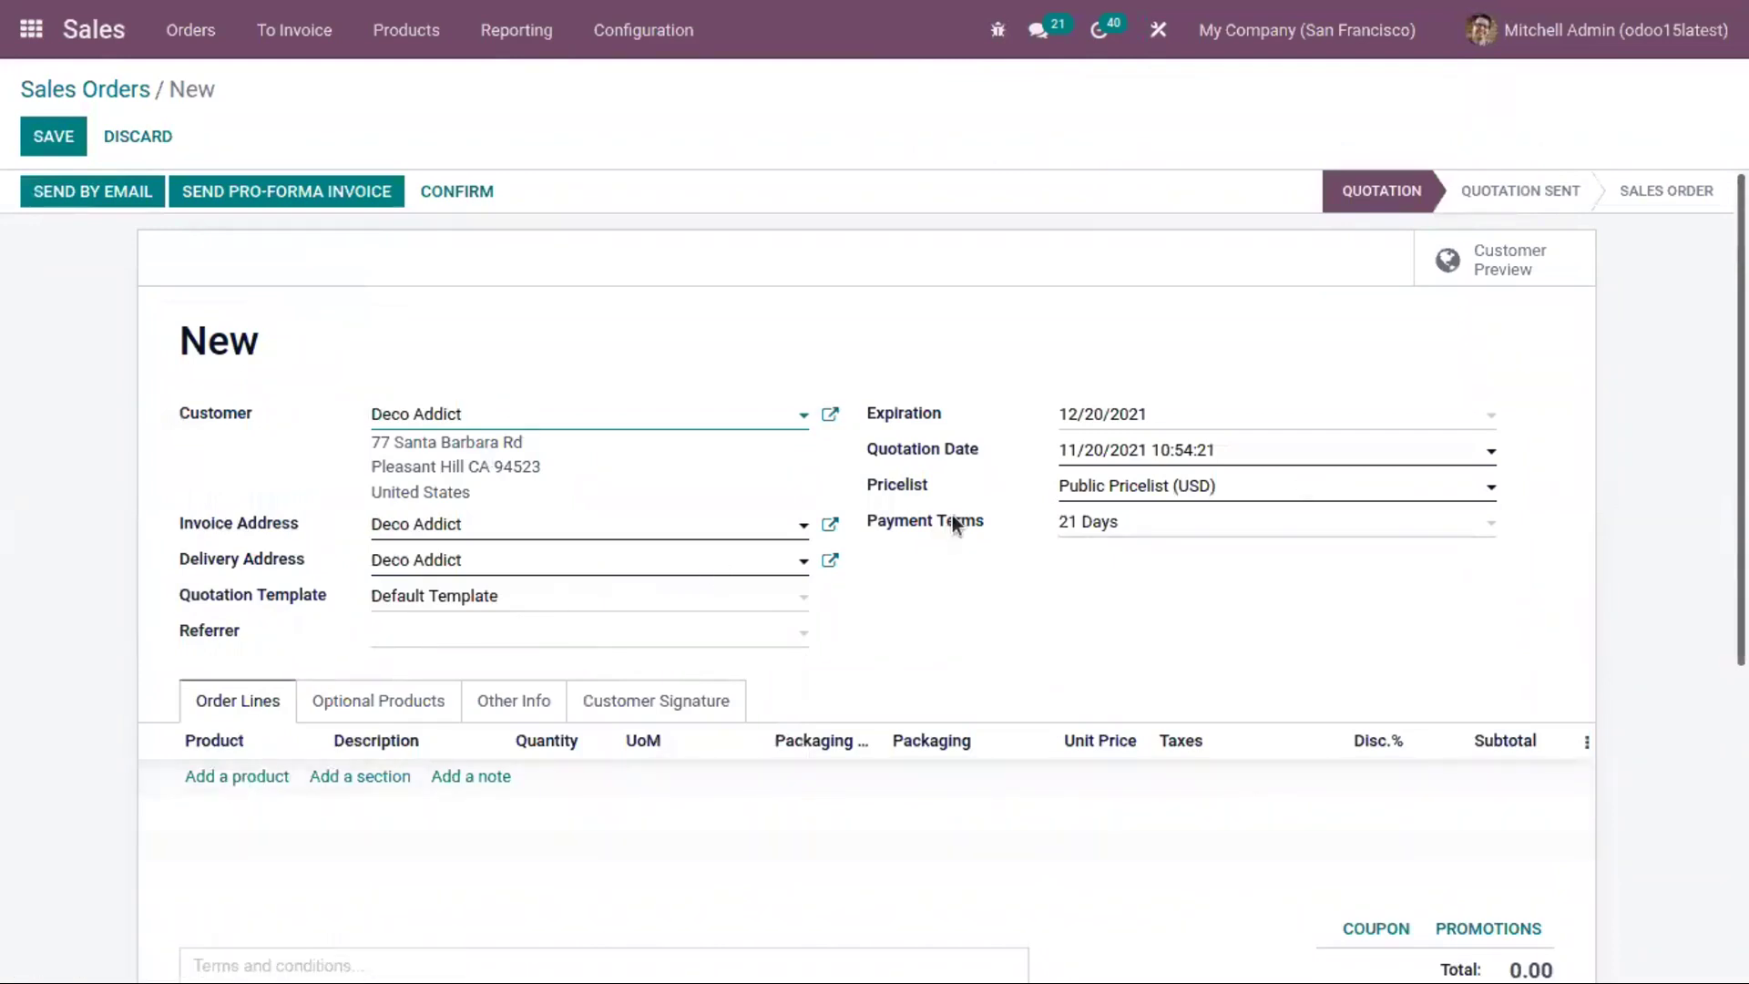
# Add the product [FURN_5800] Cable Management Box to the order lines with a unit price of 150.
pyautogui.click(239, 777)
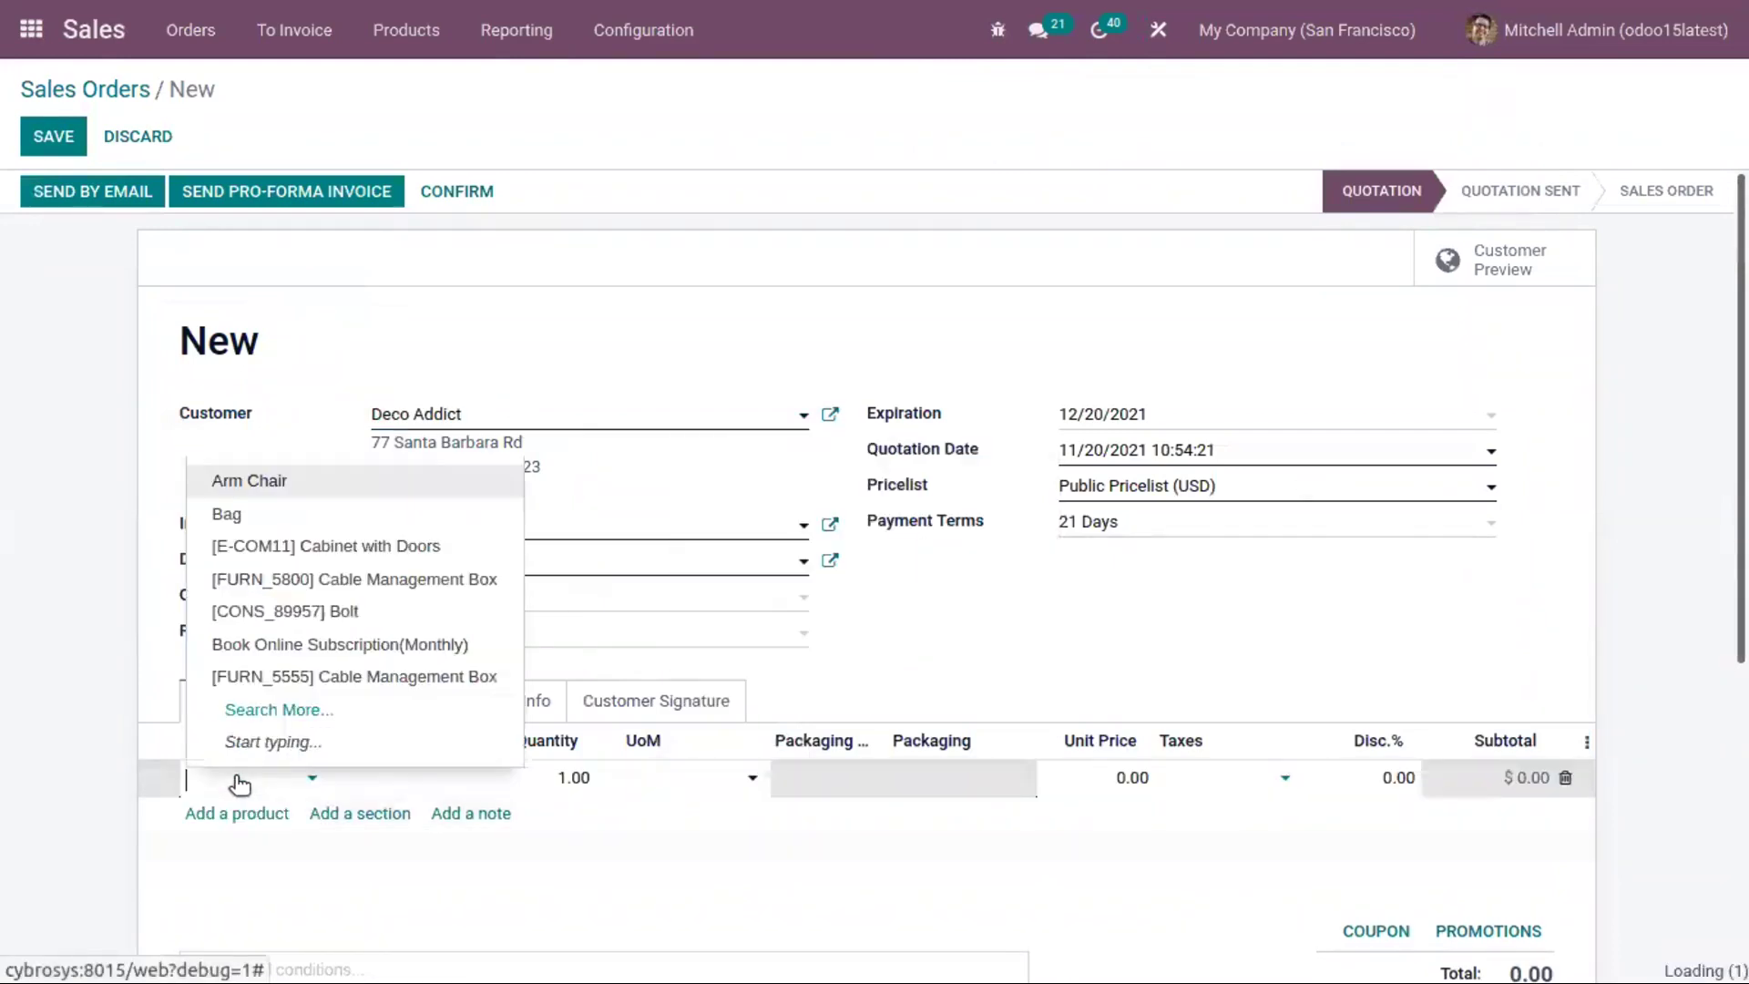
pyautogui.click(368, 581)
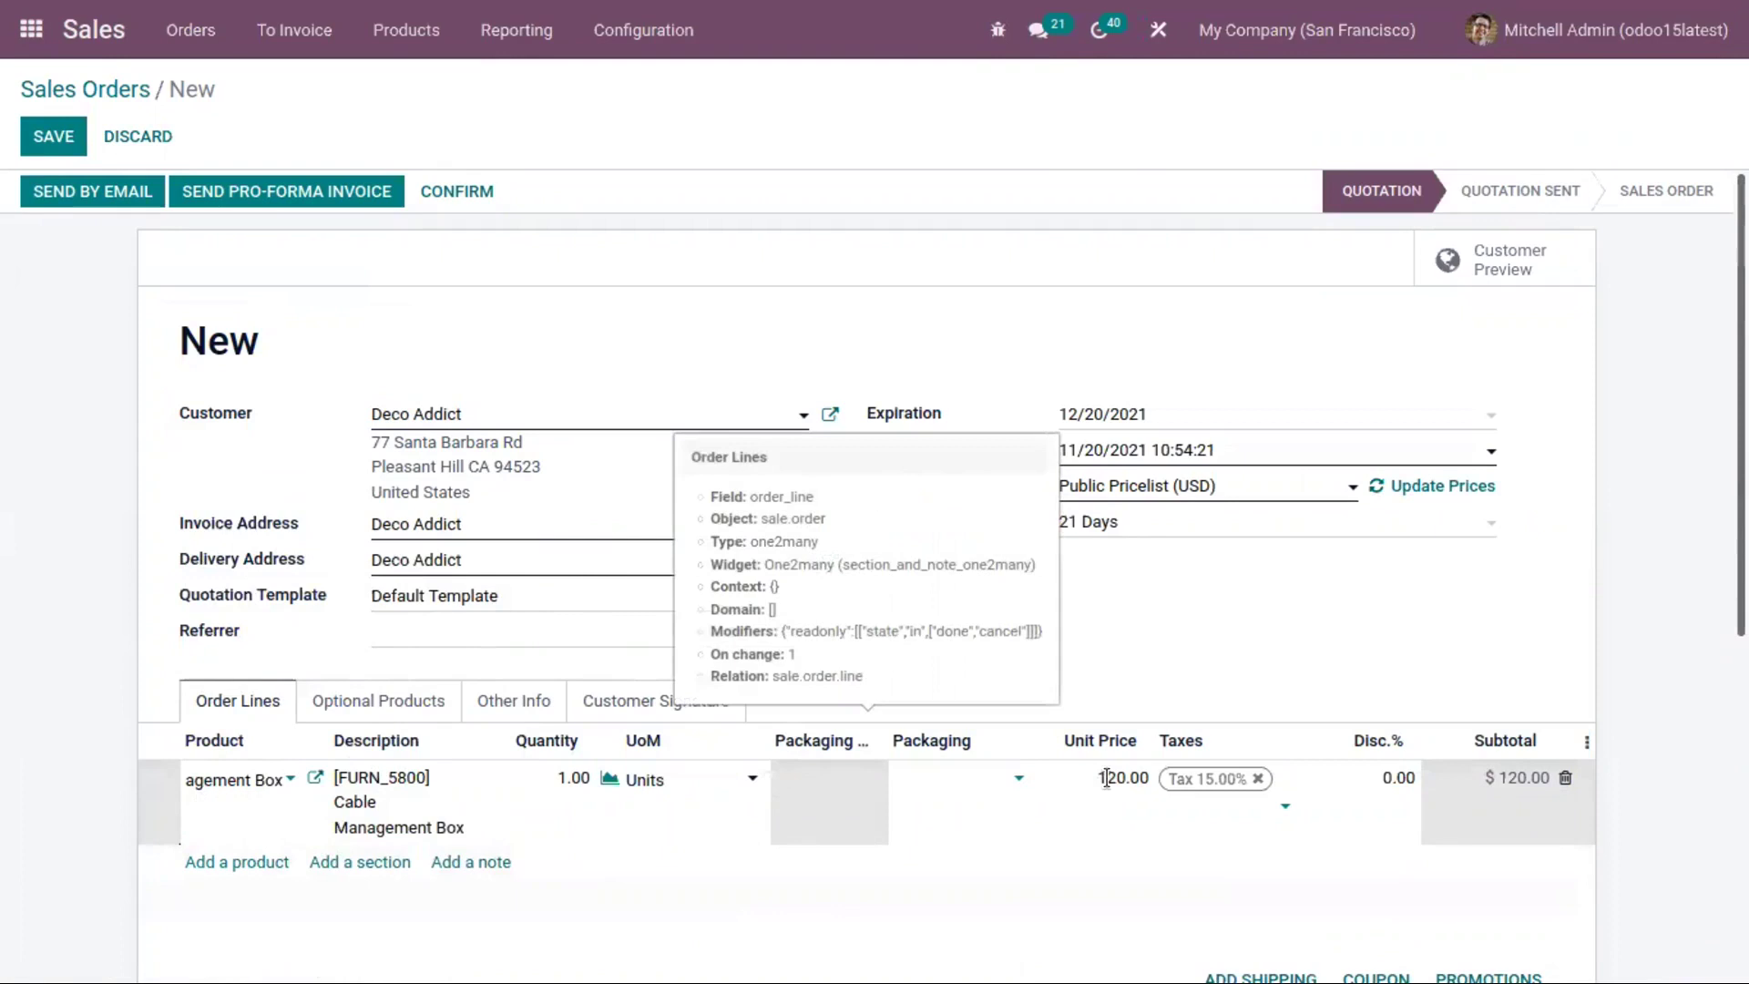
pyautogui.click(1106, 779)
pyautogui.write('150')
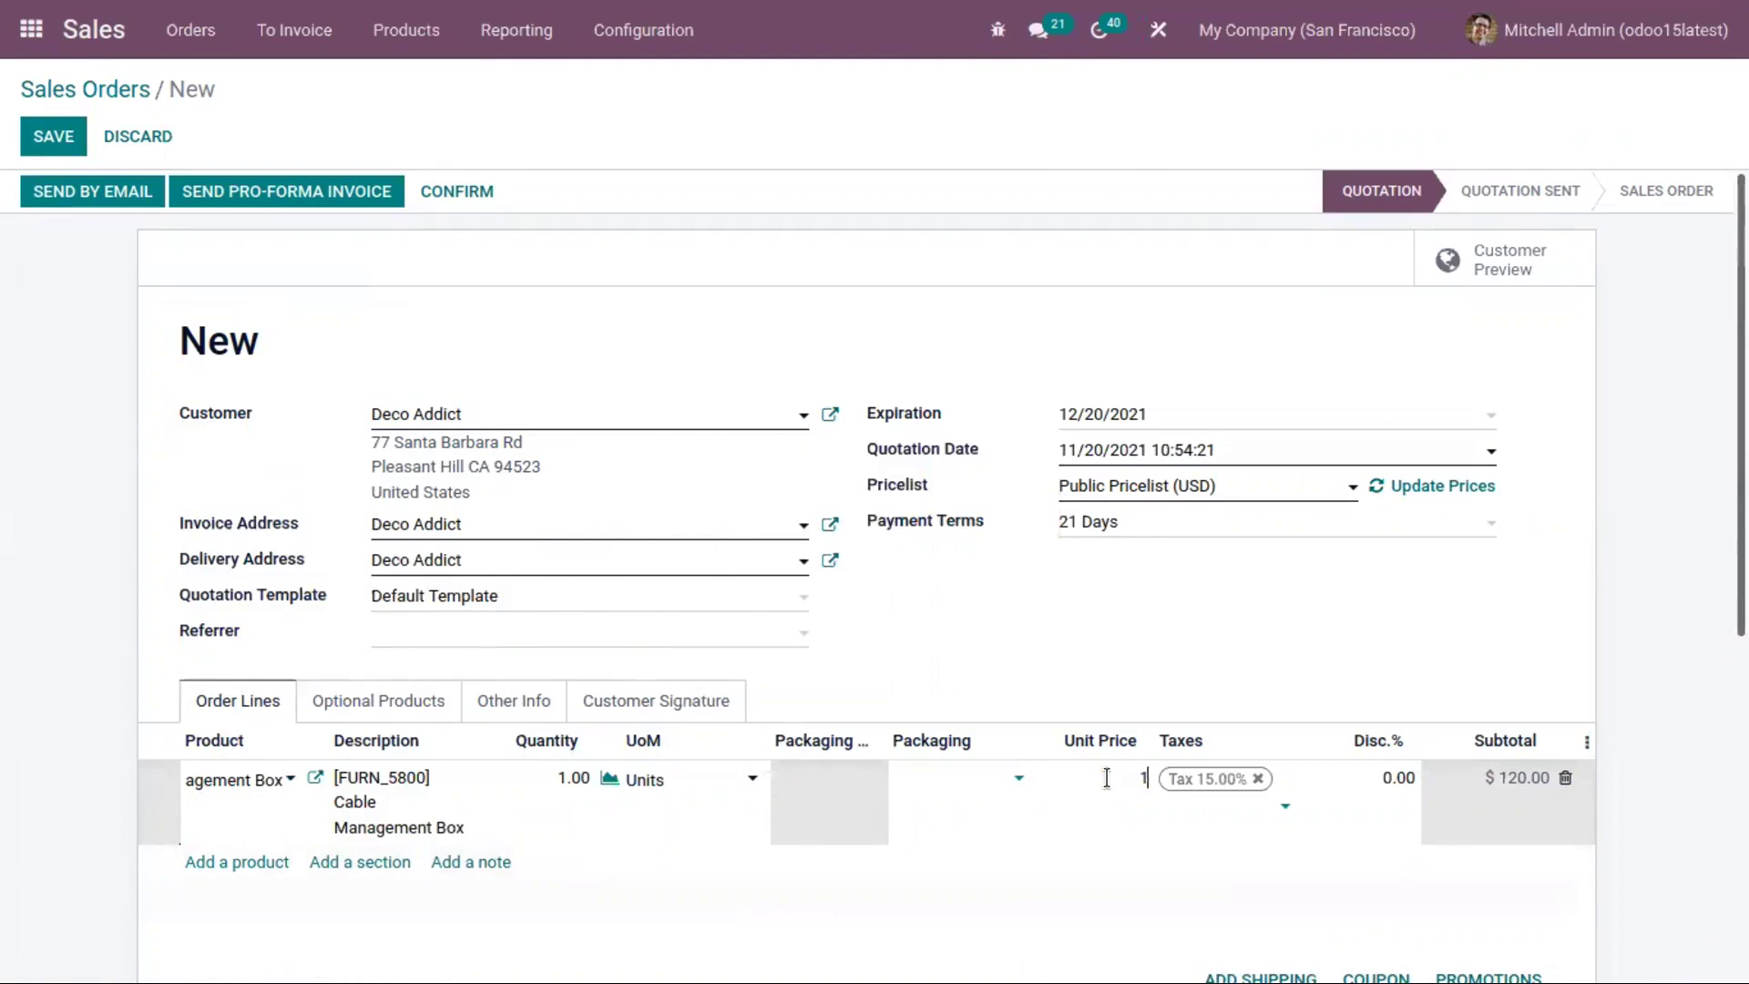
pyautogui.click(1102, 641)
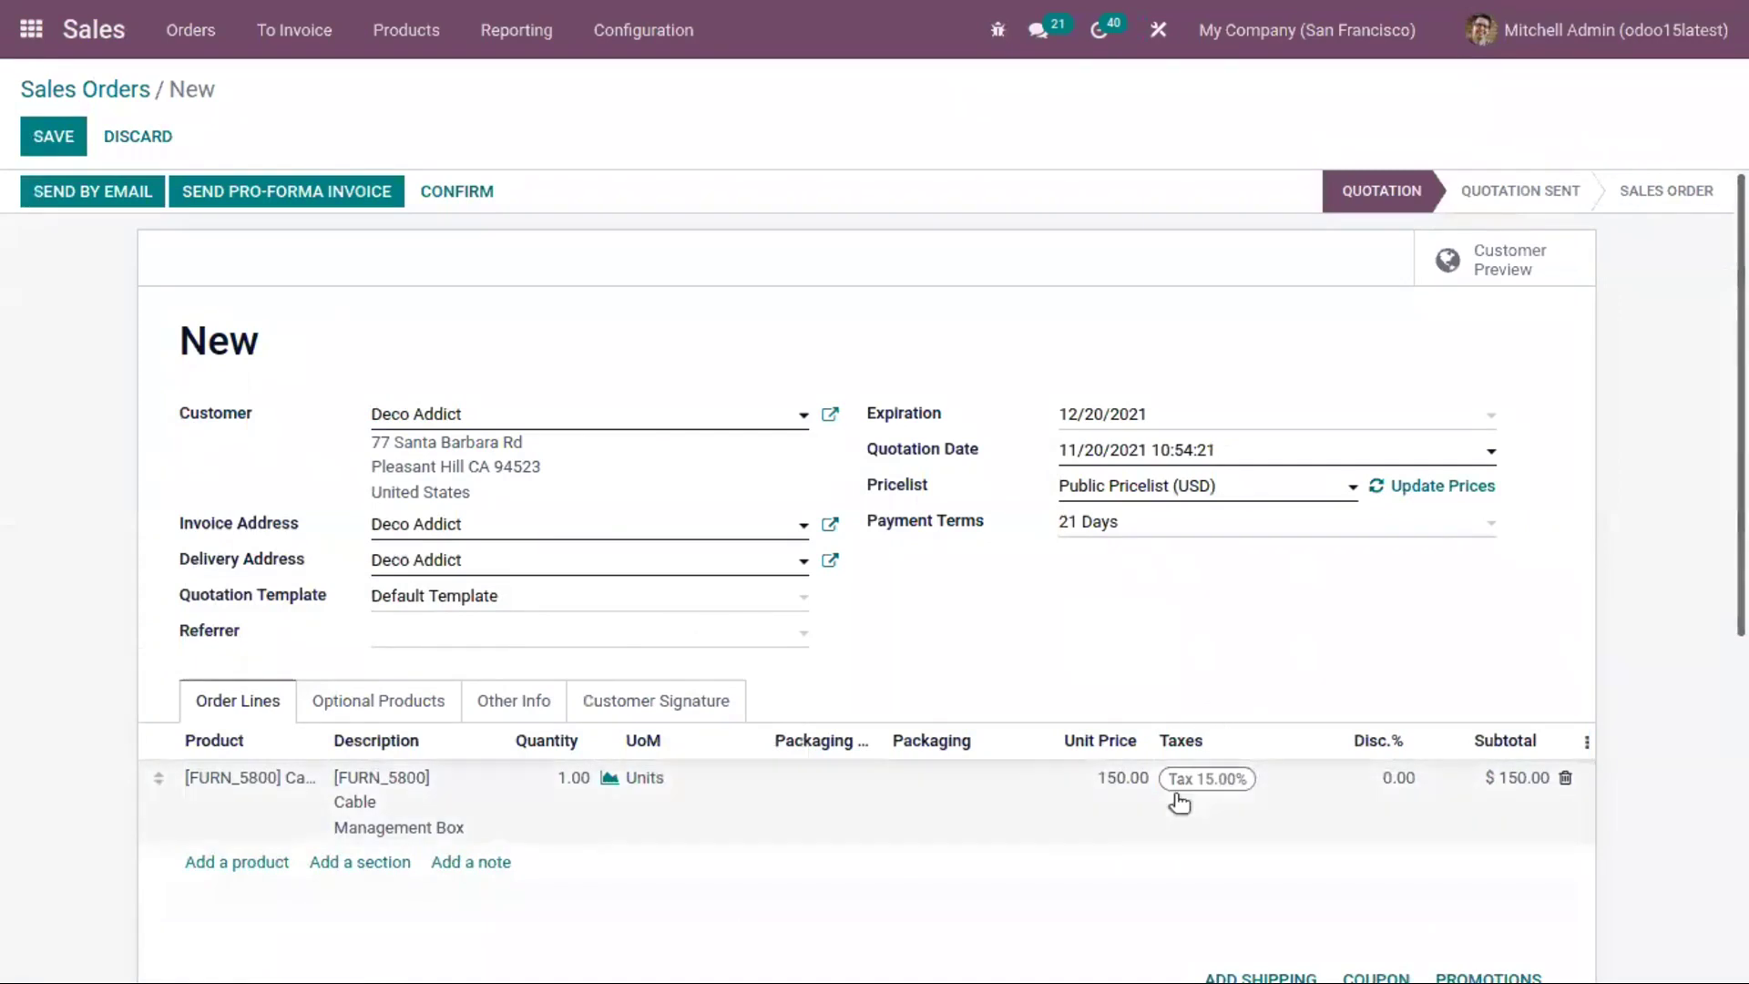
# Review the order's tax and total amounts, then save the quotation and confirm it as a sales order.
pyautogui.moveTo(1198, 745)
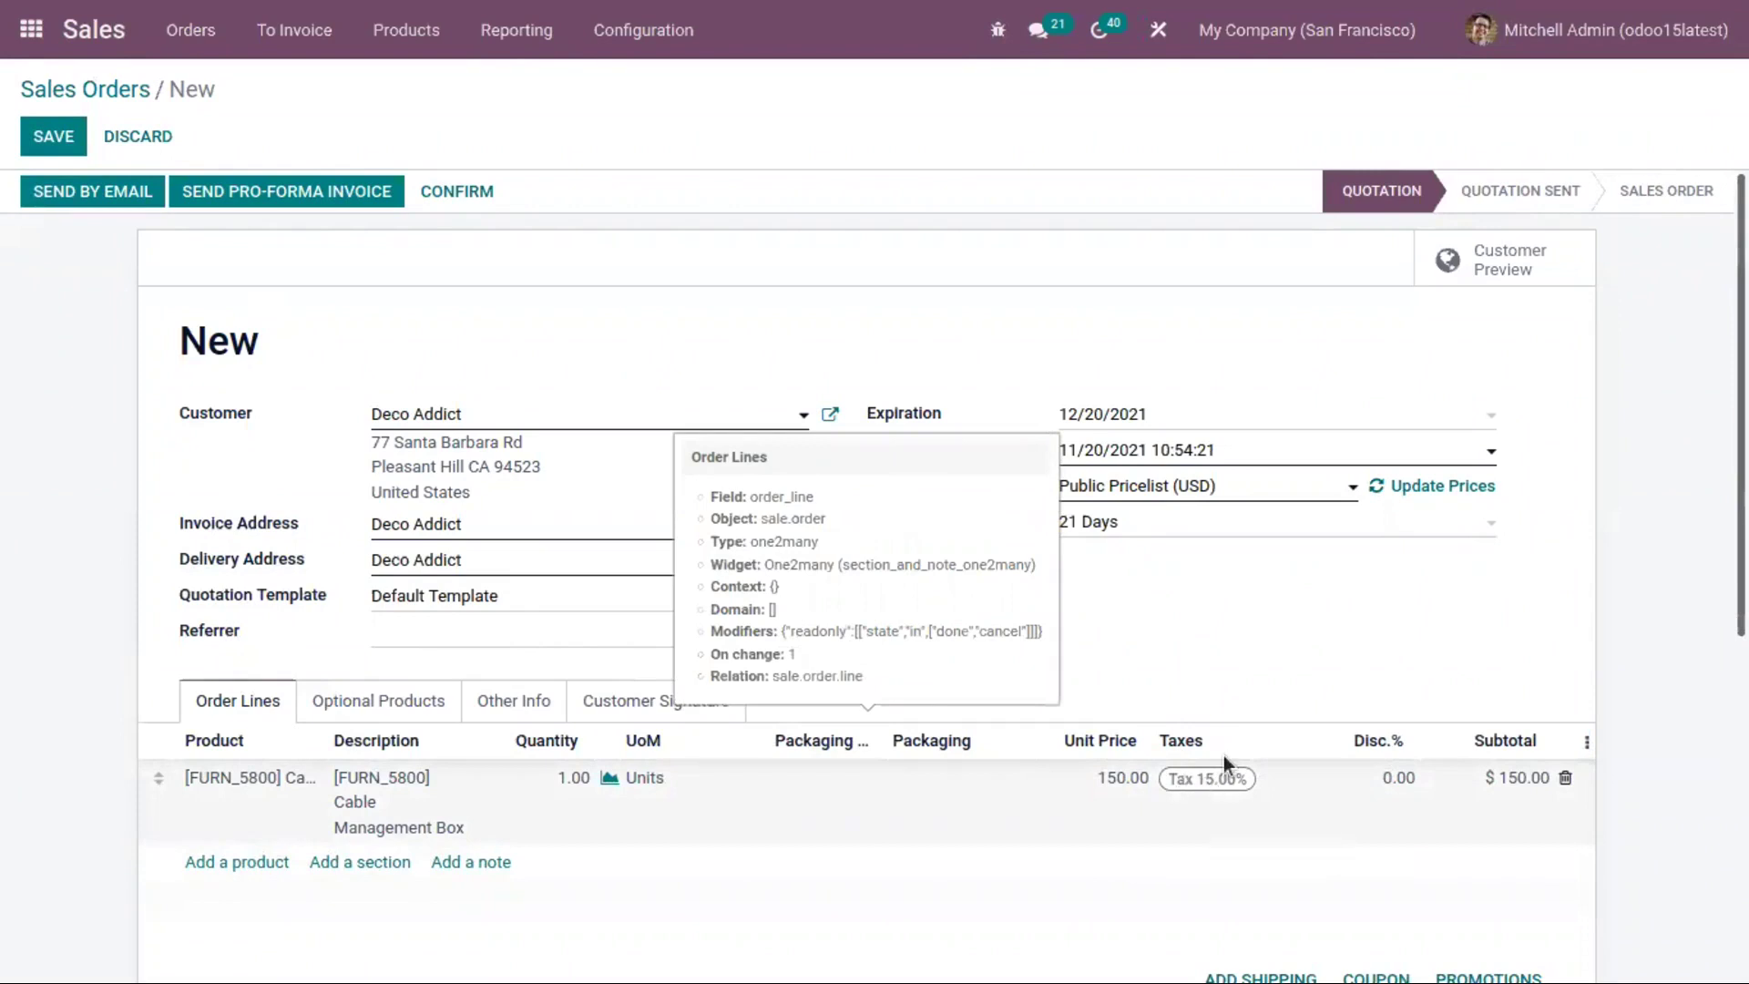
pyautogui.scroll(-3, 1441, 809)
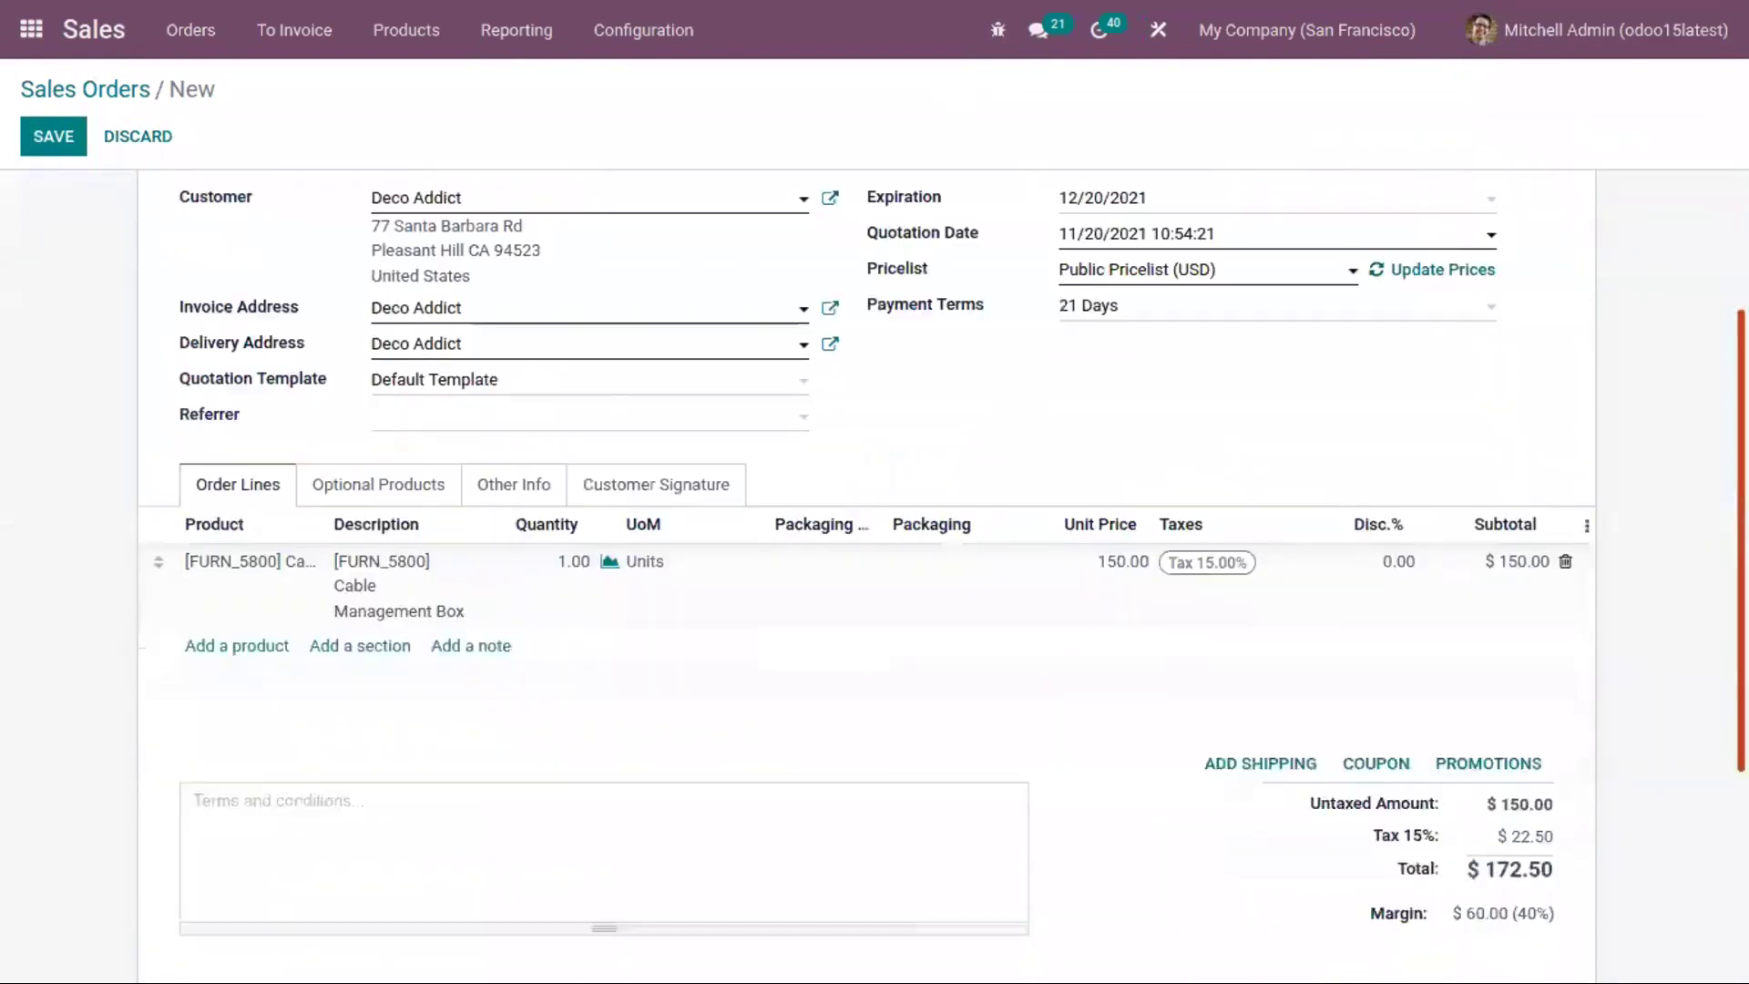
pyautogui.moveTo(1484, 787); pyautogui.dragTo(1548, 789)
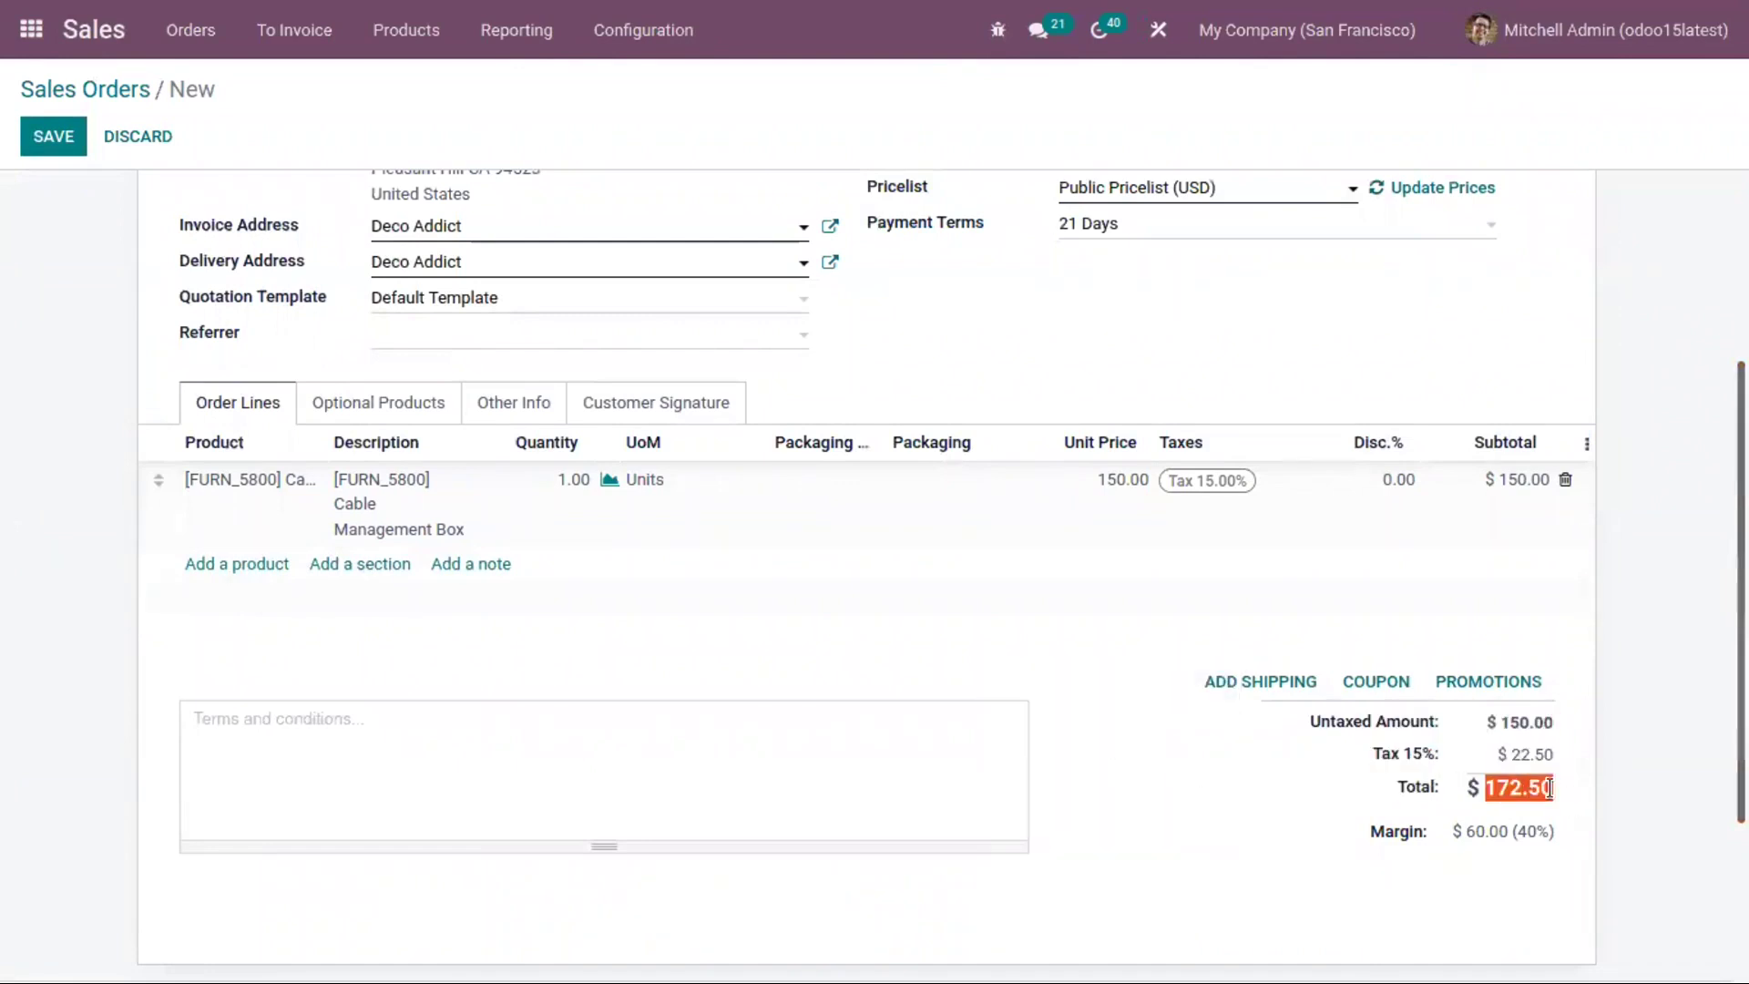
pyautogui.click(1585, 764)
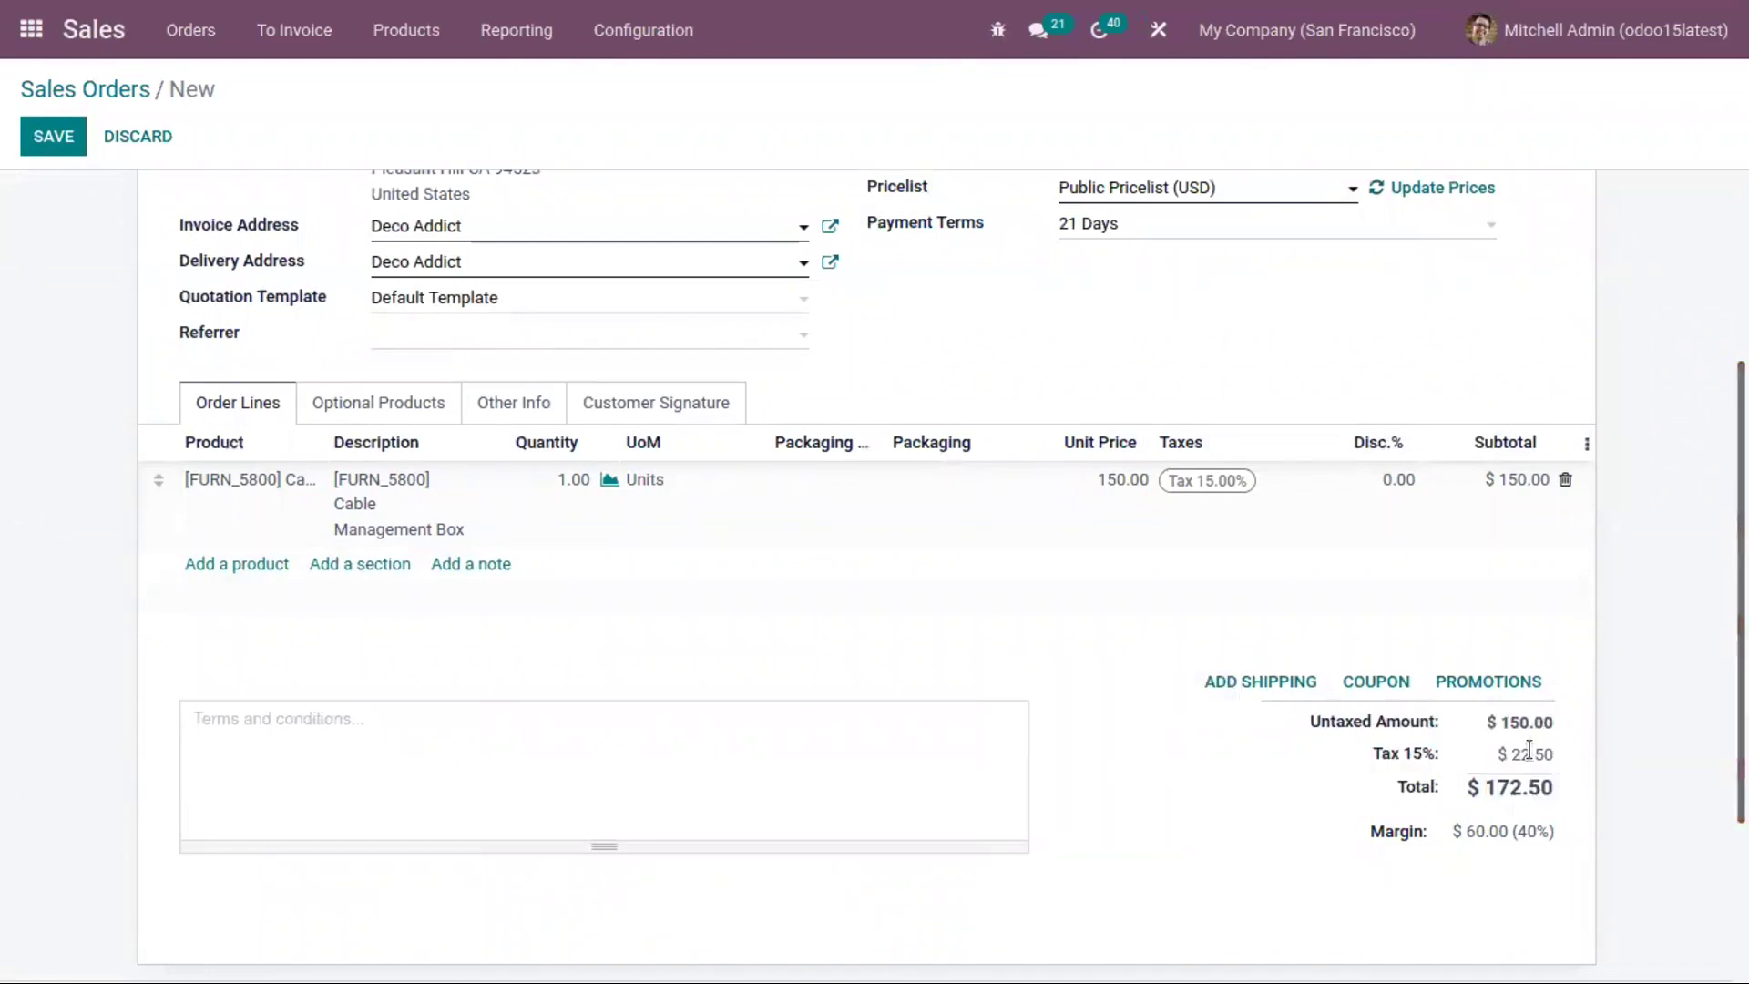
pyautogui.scroll(3, 983, 751)
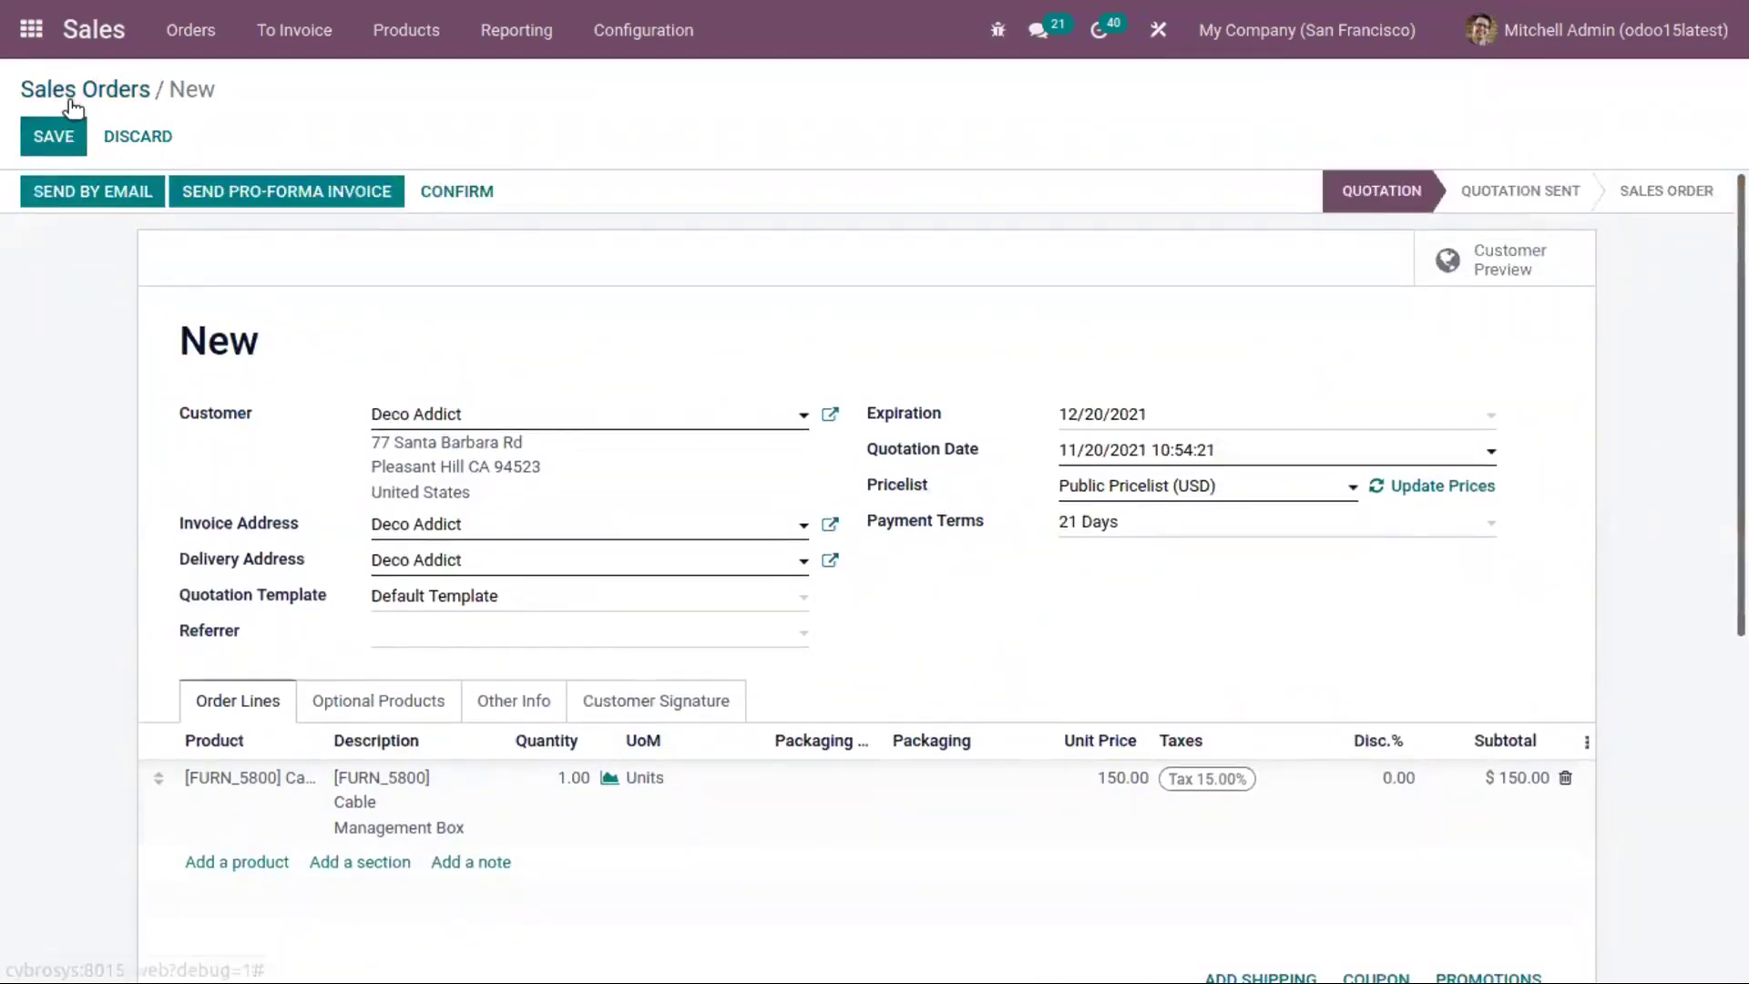
pyautogui.click(56, 134)
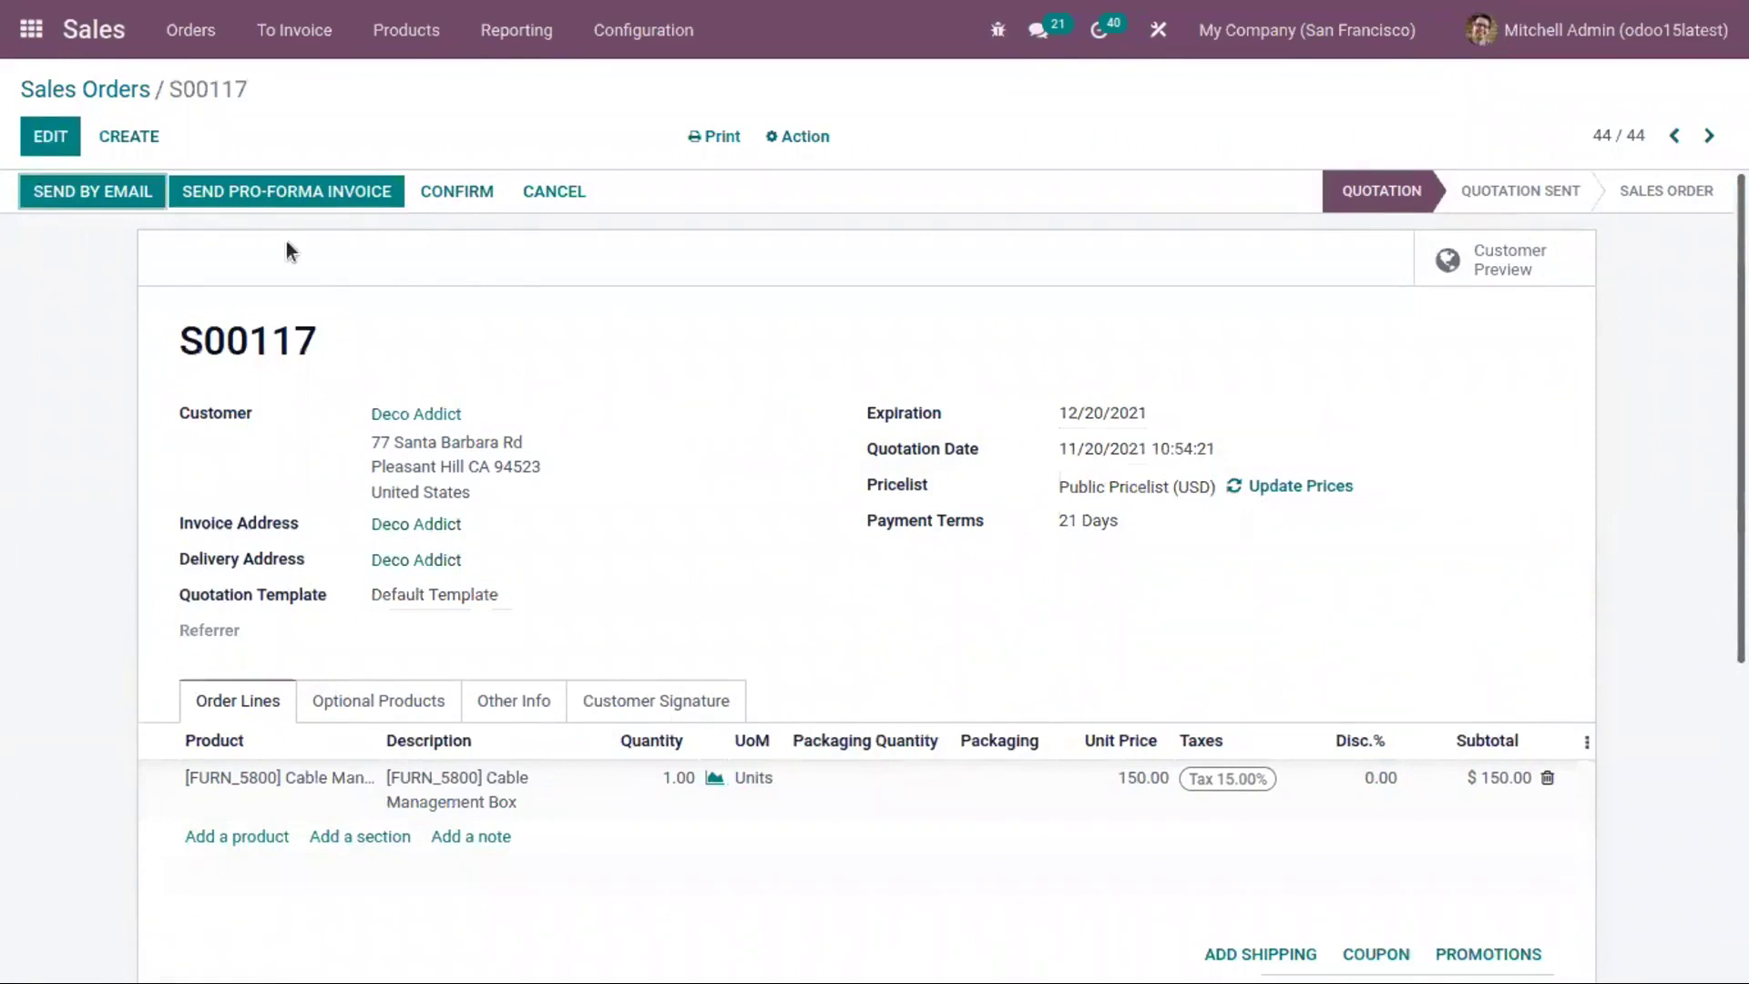
pyautogui.click(461, 188)
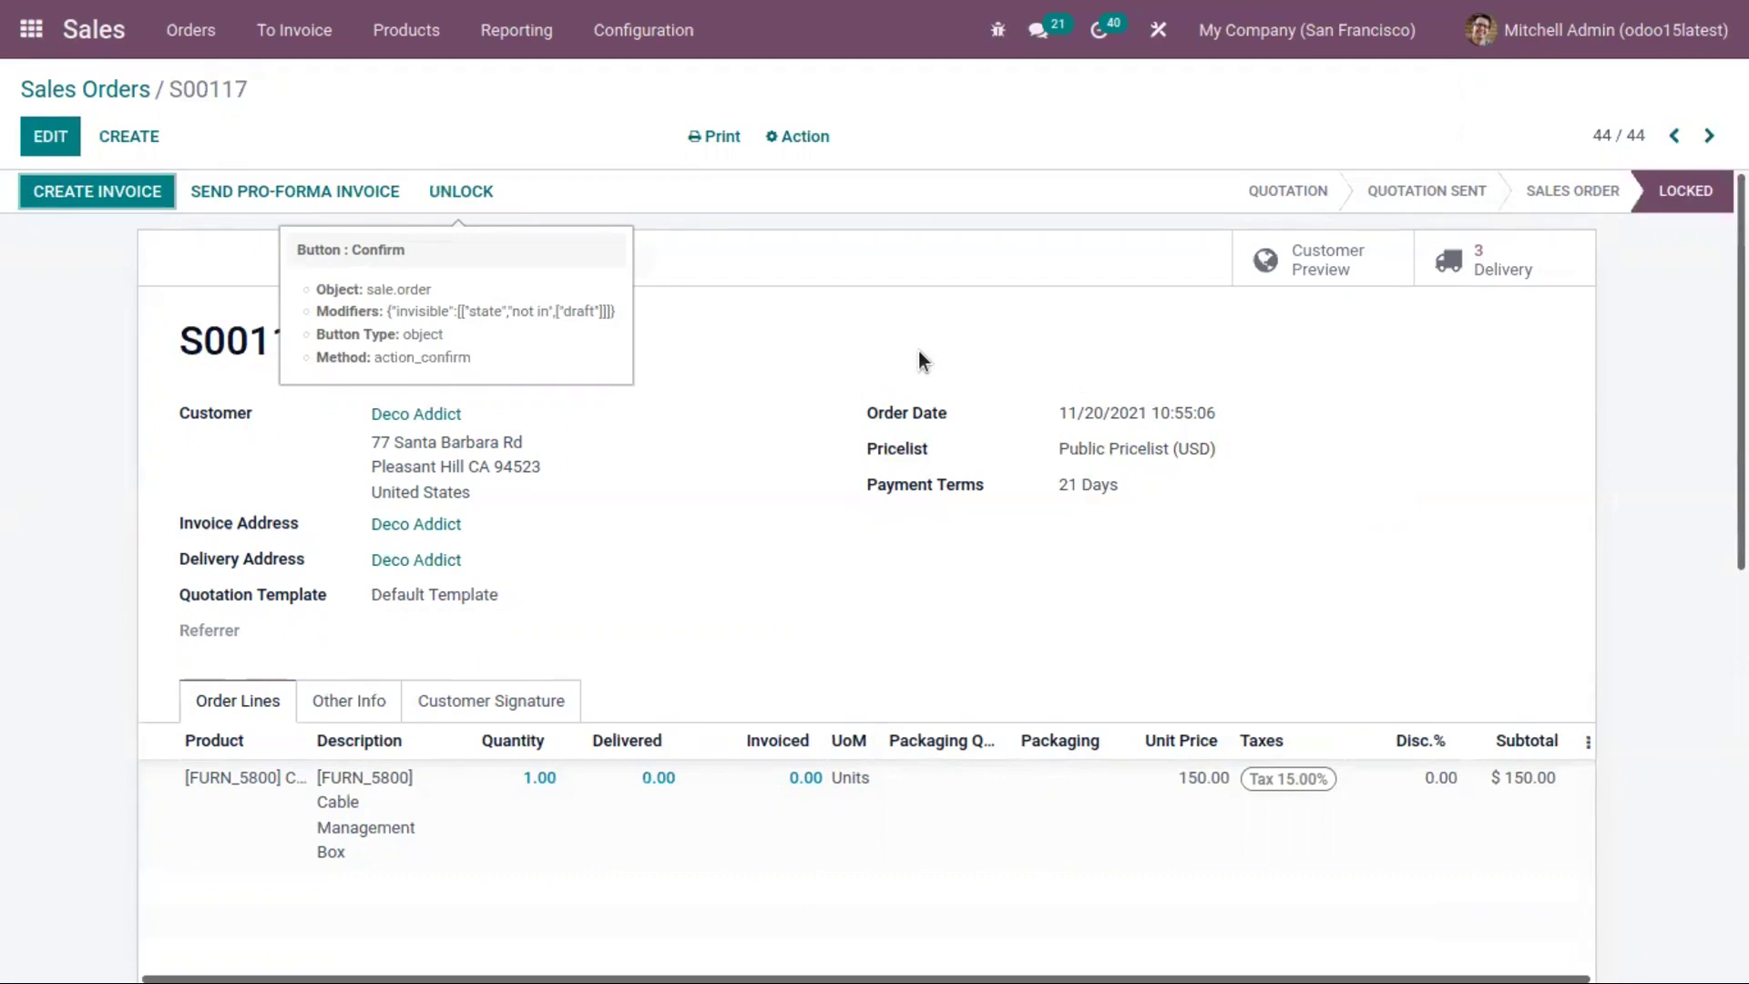
# View the Cable Management Box order line's details and its product record, and return to the sales order.
pyautogui.click(286, 777)
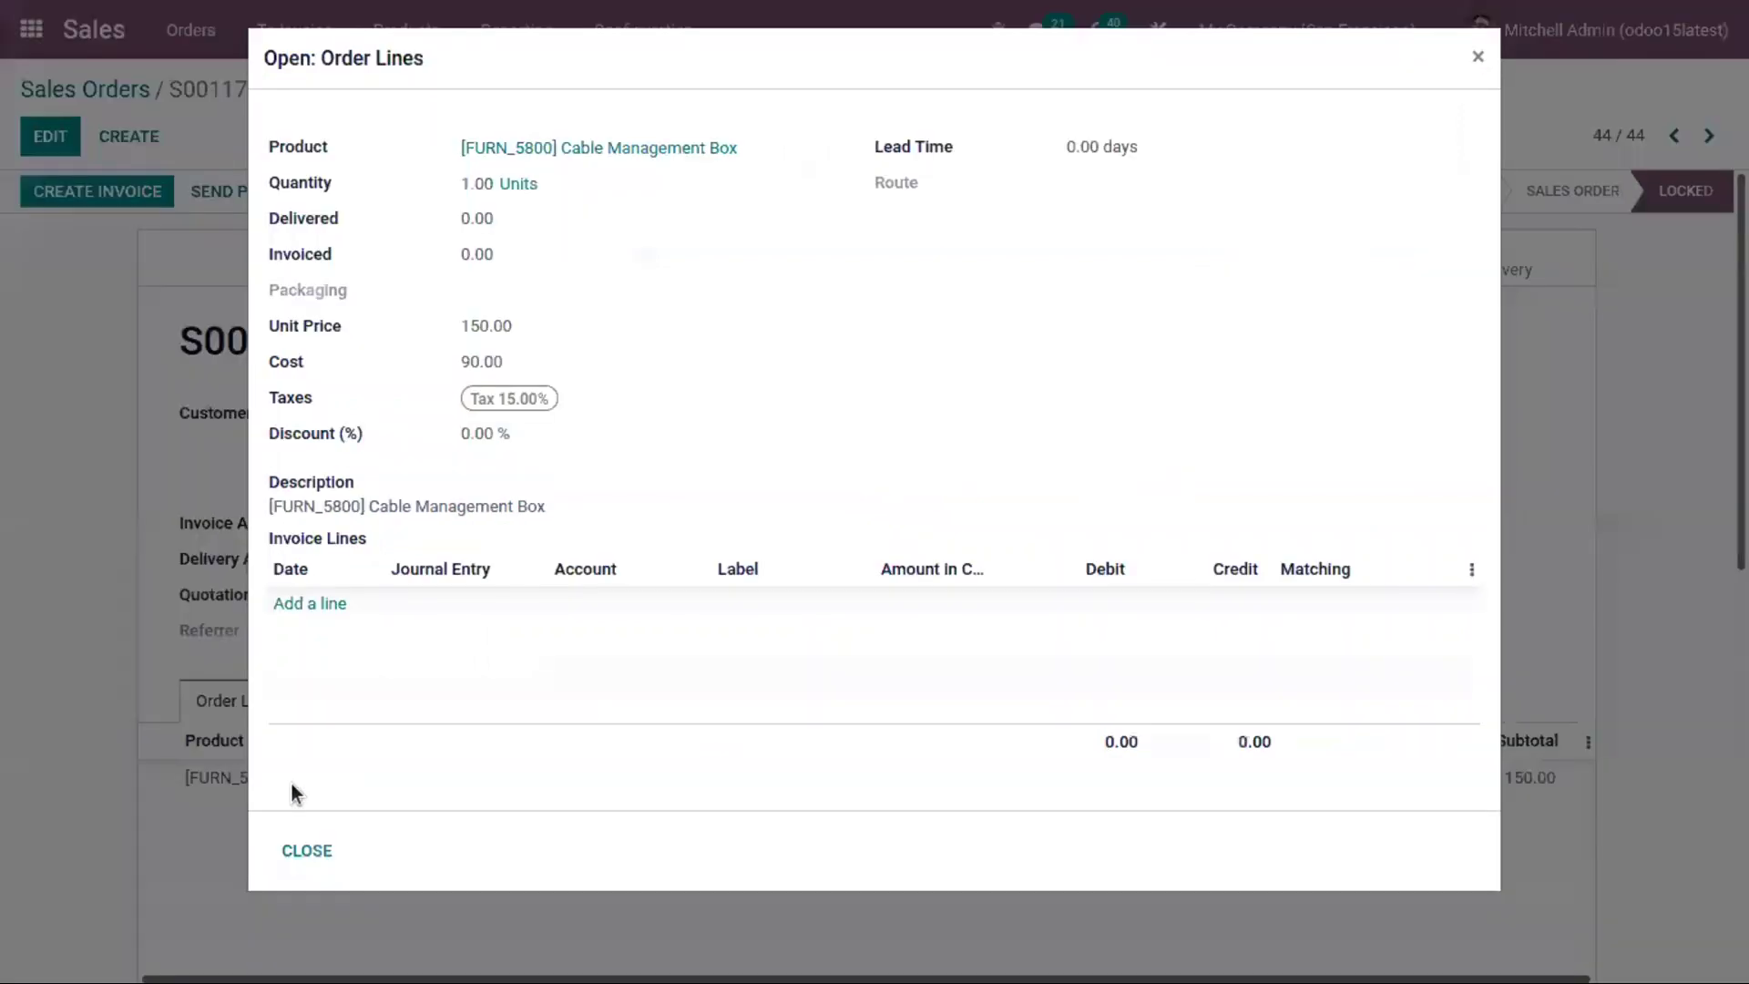
pyautogui.click(549, 152)
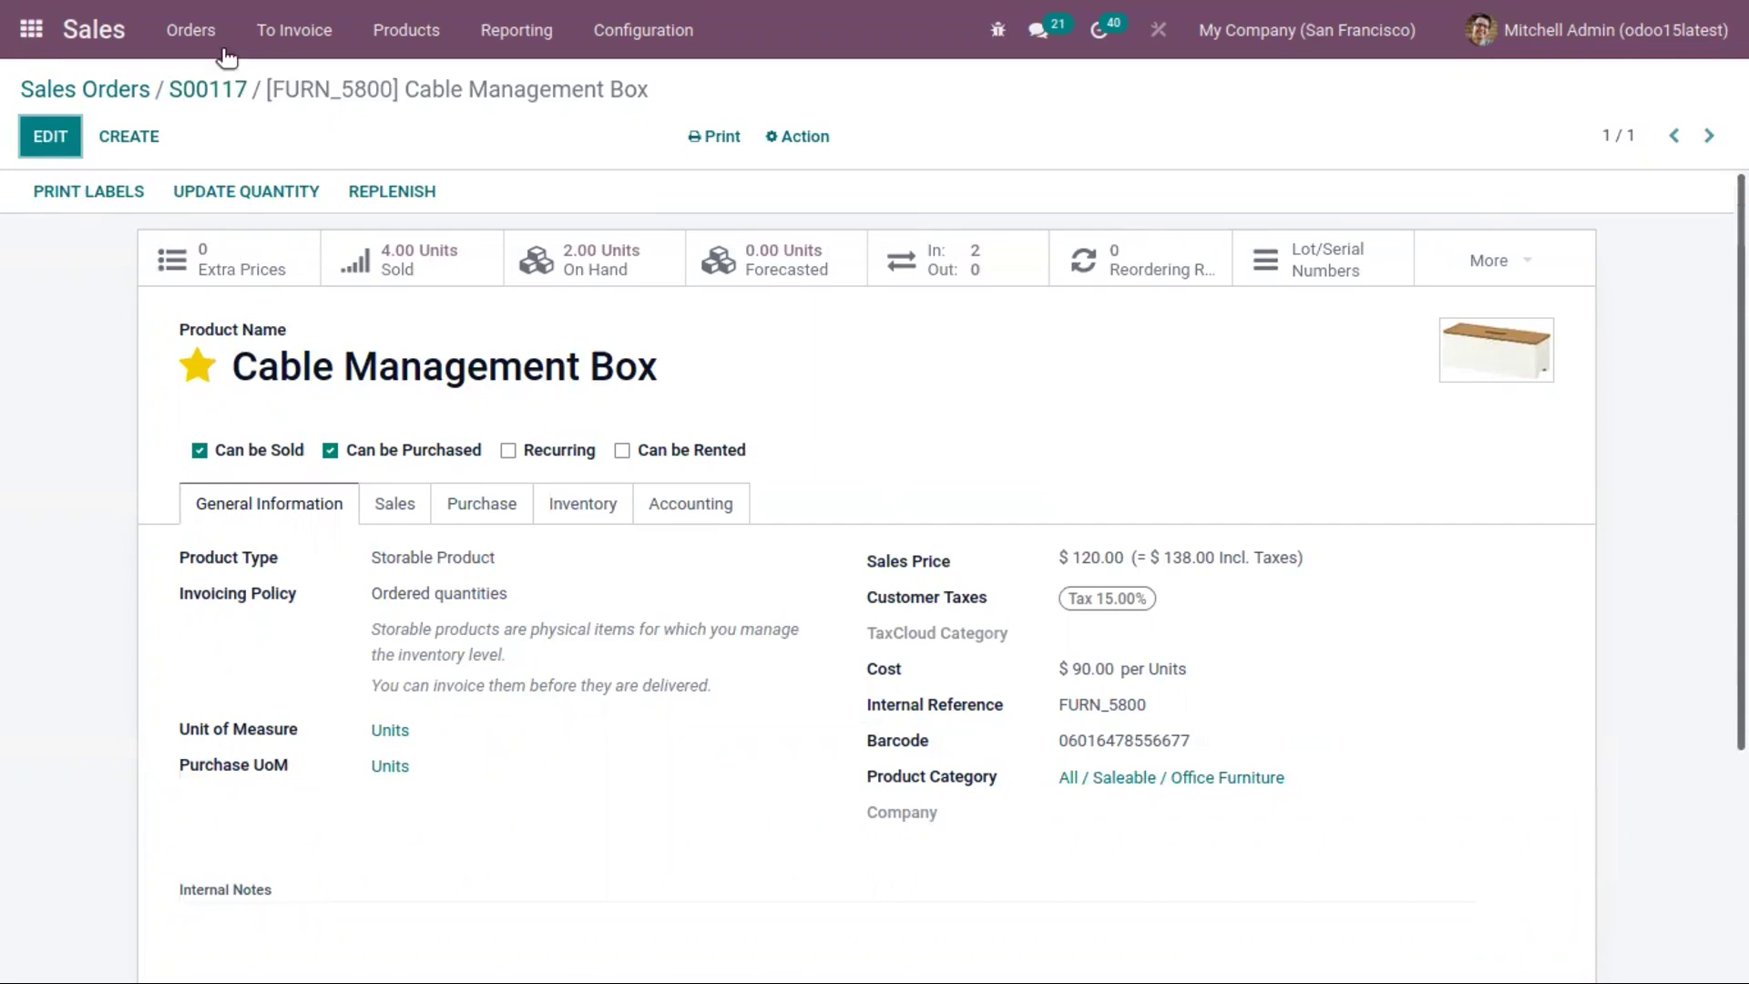
pyautogui.click(223, 89)
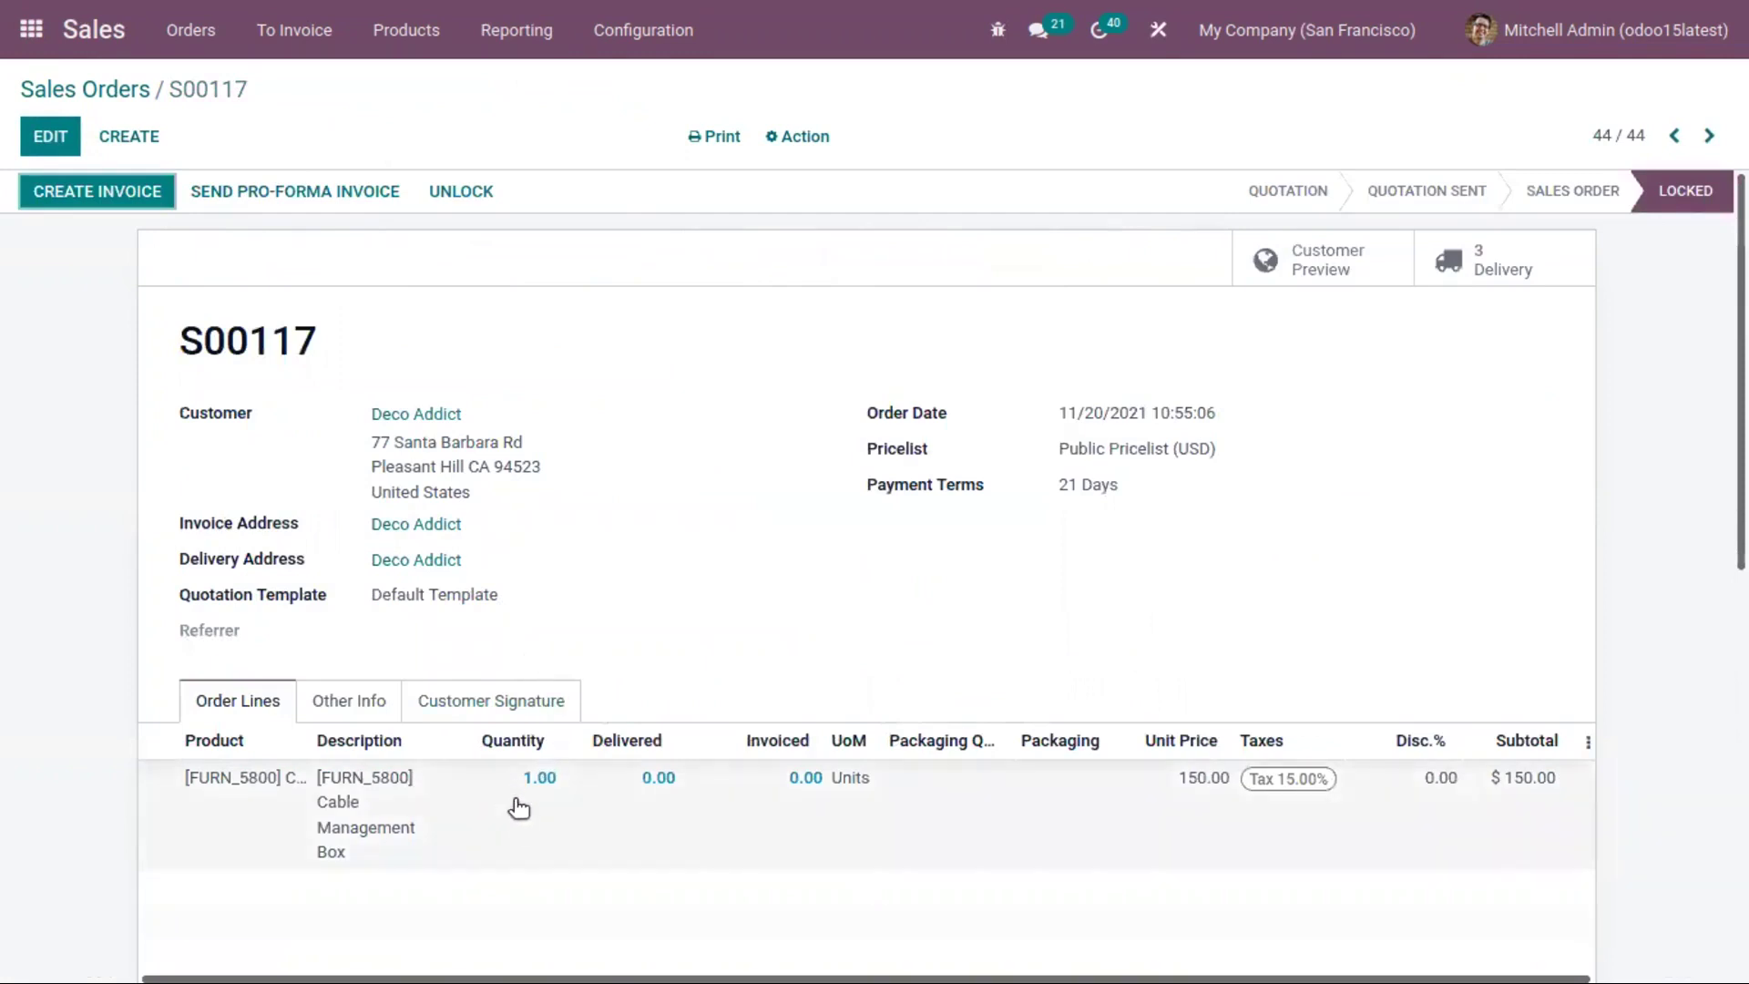
# Create a regular invoice from the sales order and view the draft's lines and totals.
pyautogui.click(89, 196)
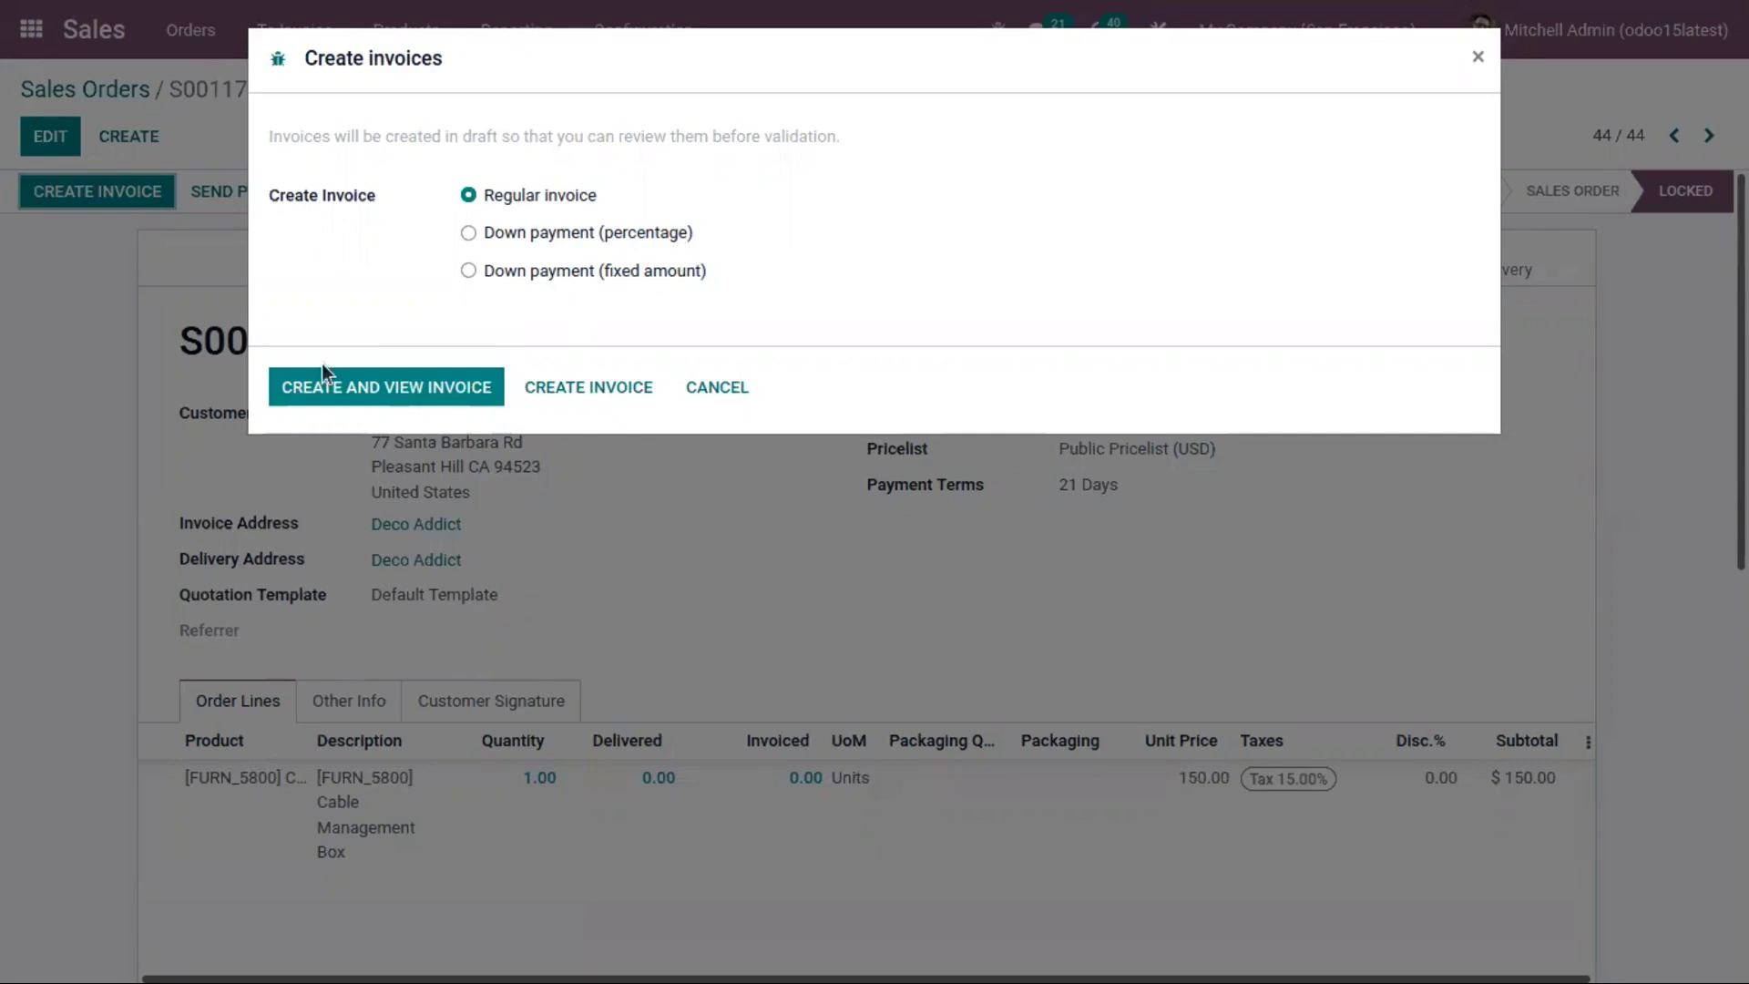
pyautogui.click(391, 382)
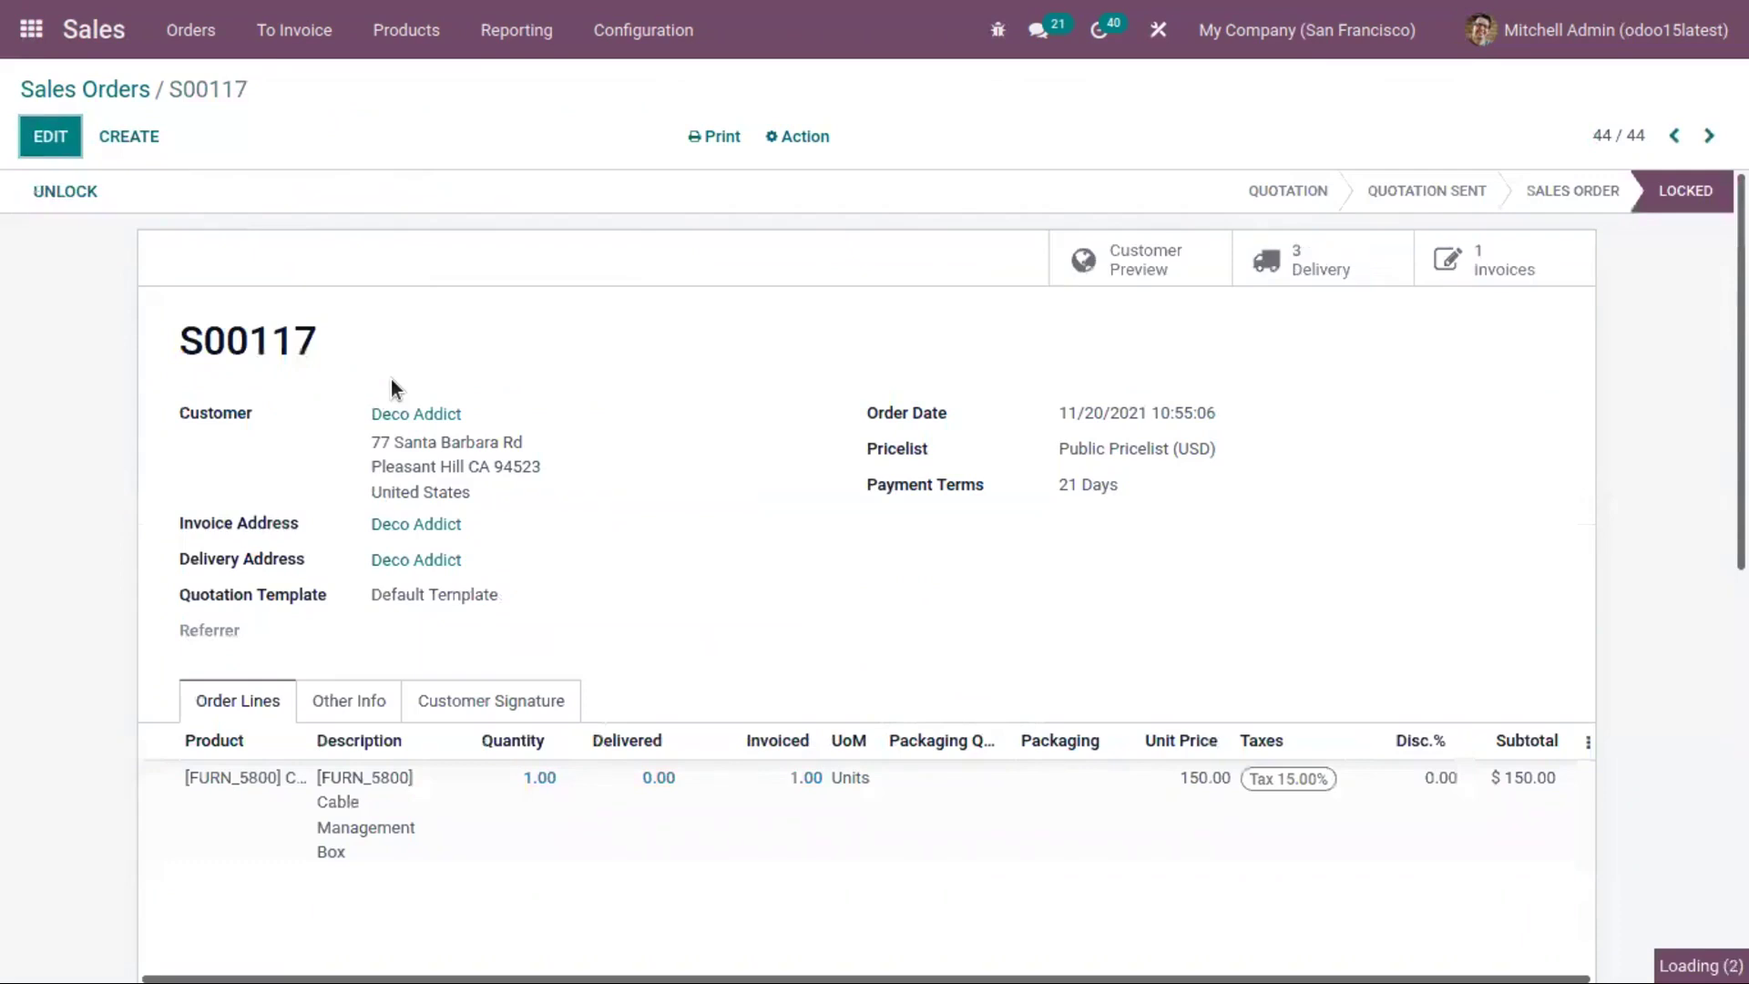
pyautogui.scroll(-3, 392, 387)
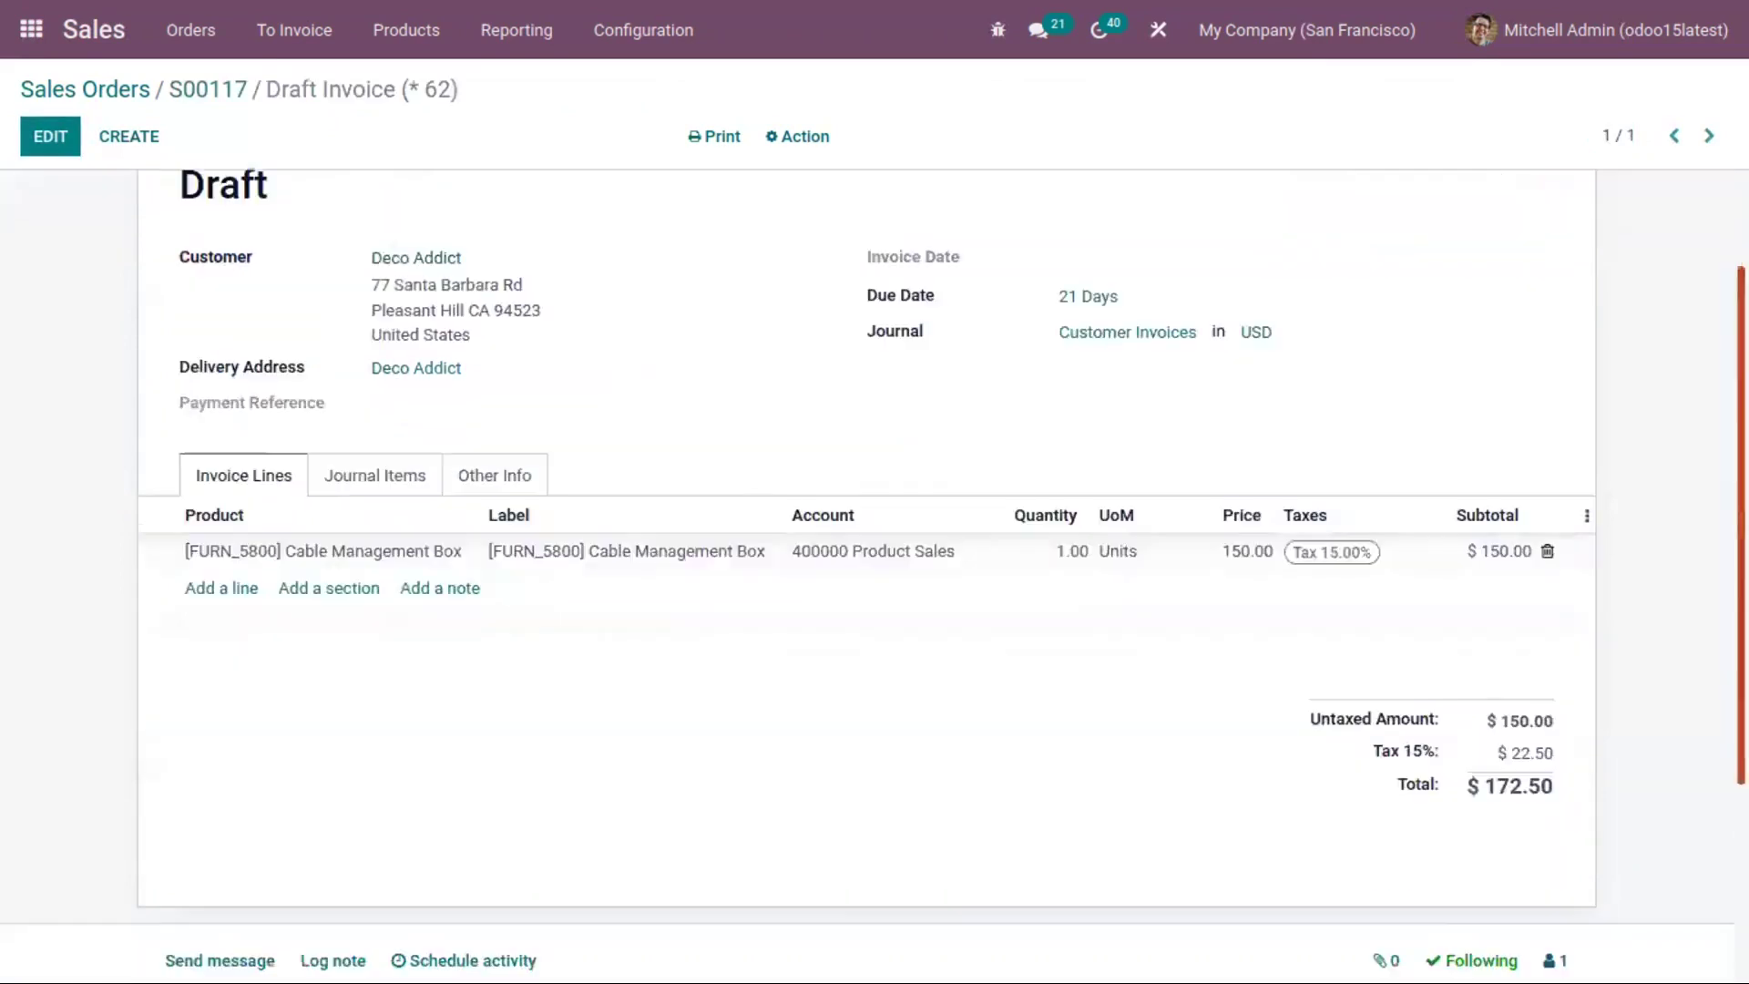
pyautogui.scroll(3, 865, 547)
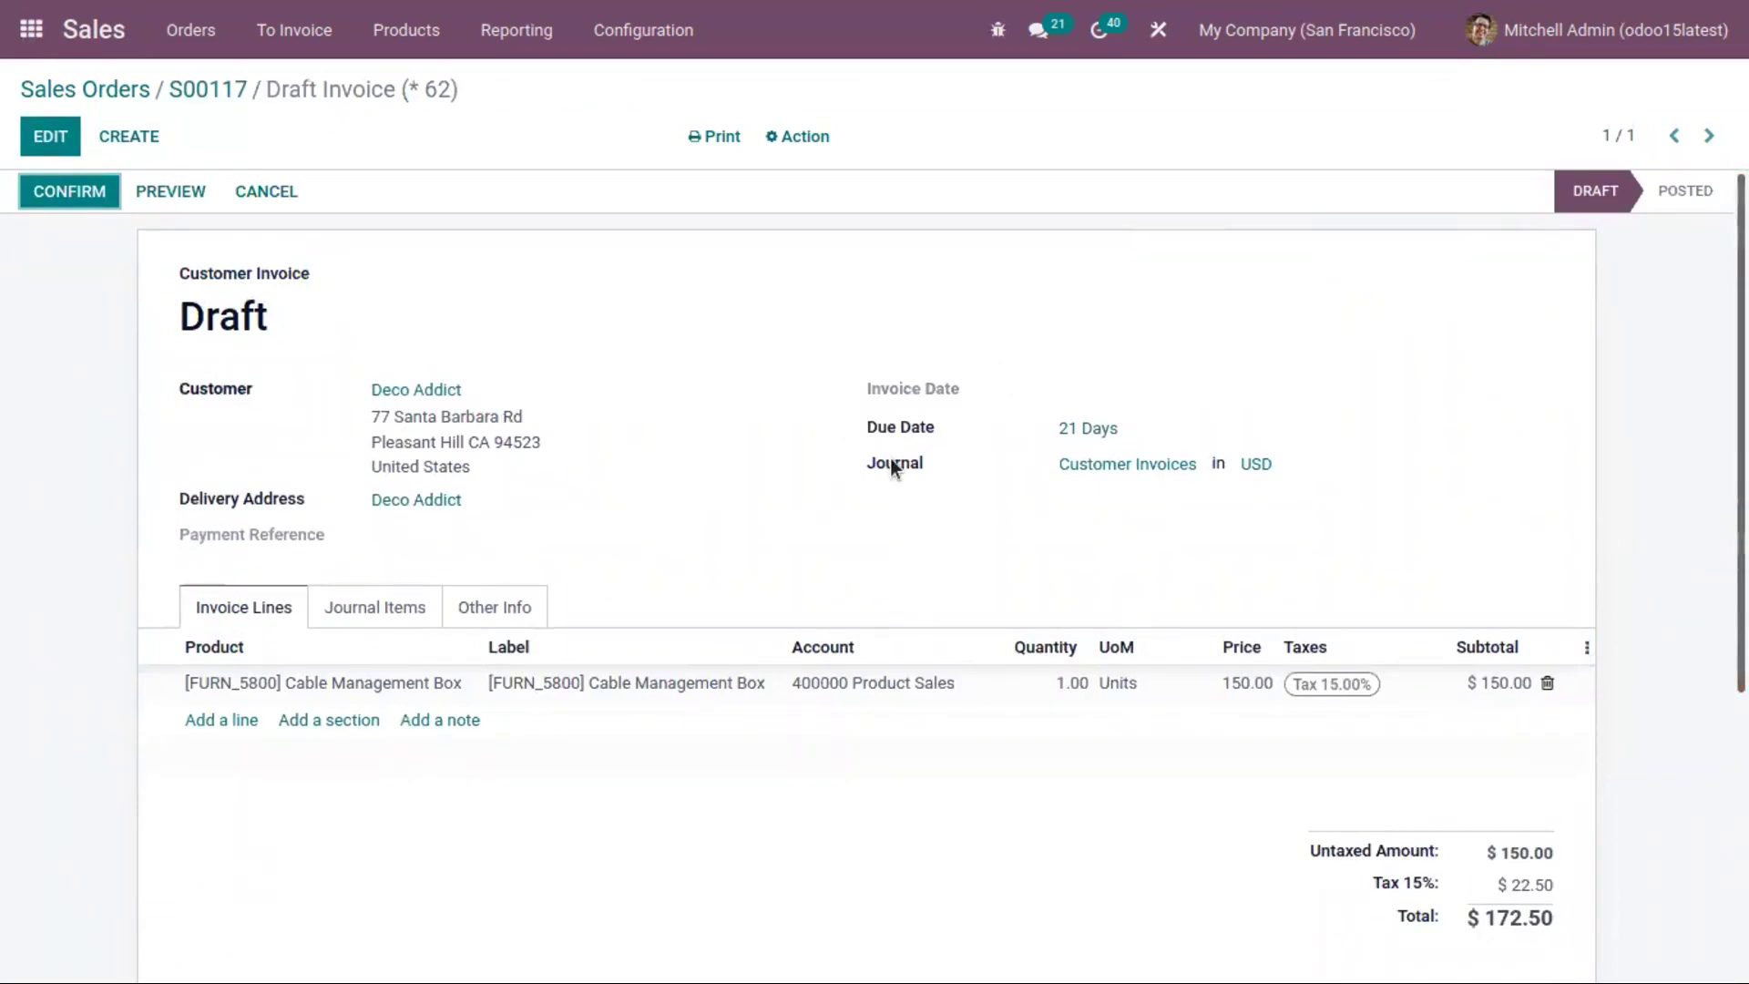
# Put the draft invoice into edit mode and inspect the Customer Invoices journal's accounting information and advanced settings.
pyautogui.click(50, 135)
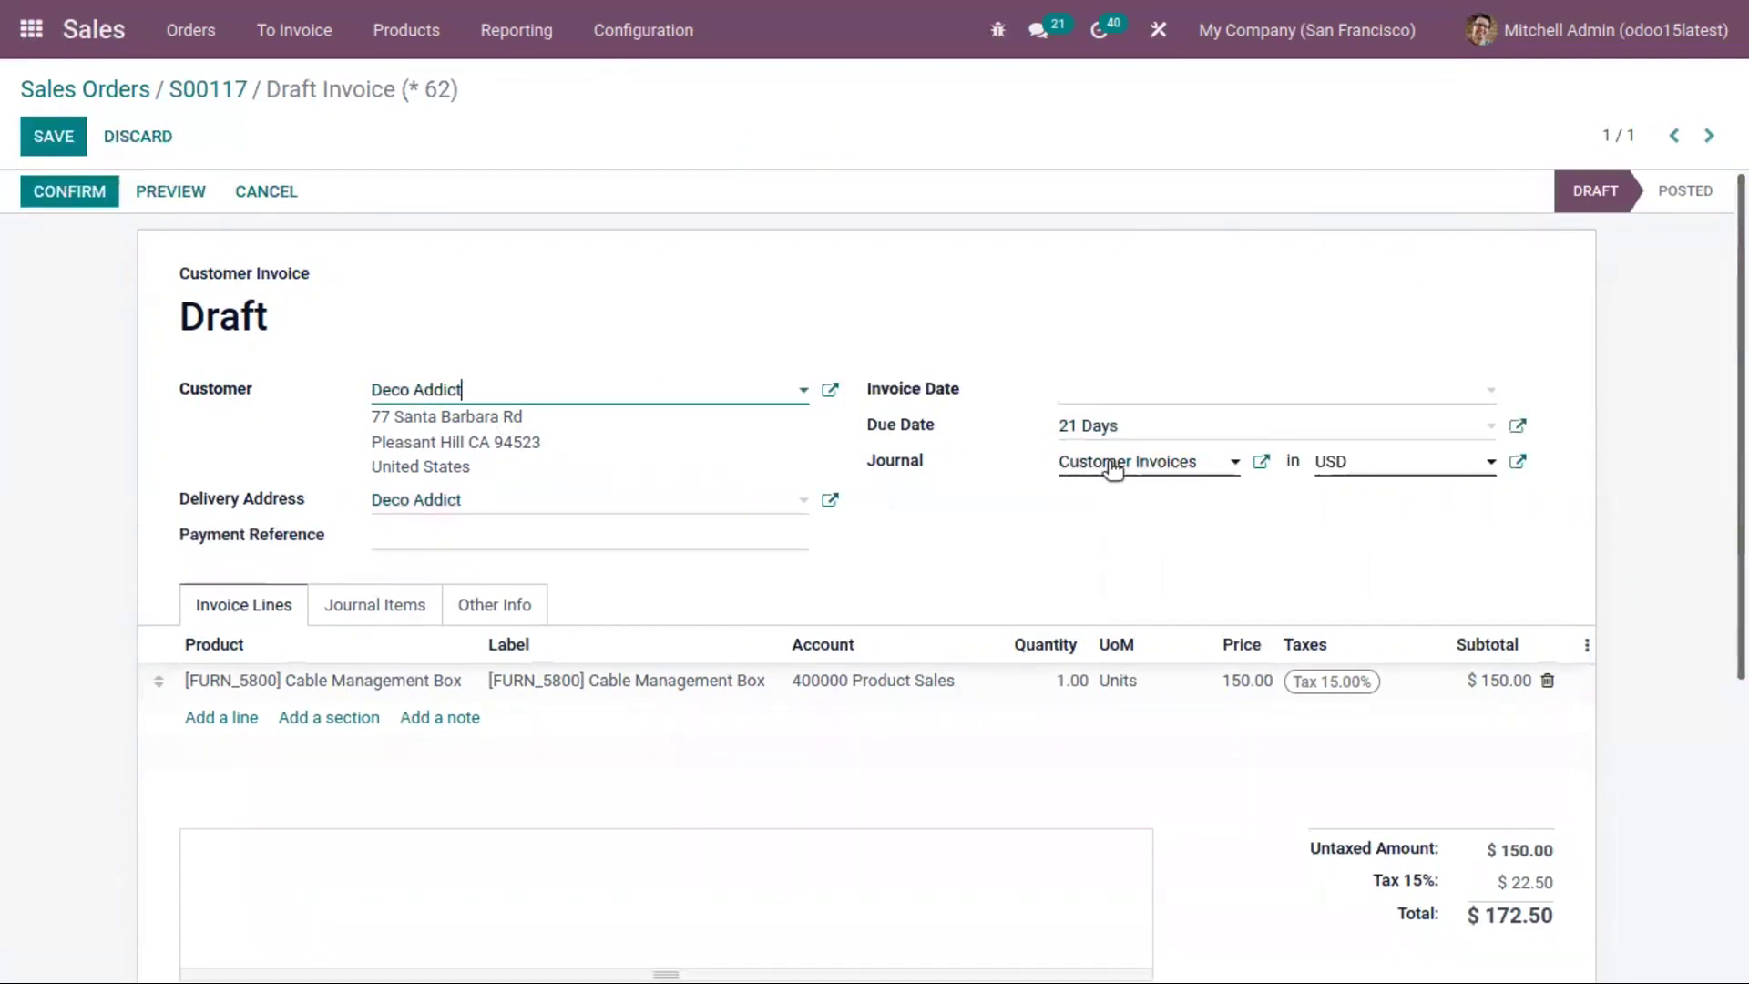
pyautogui.click(1113, 467)
pyautogui.click(1116, 465)
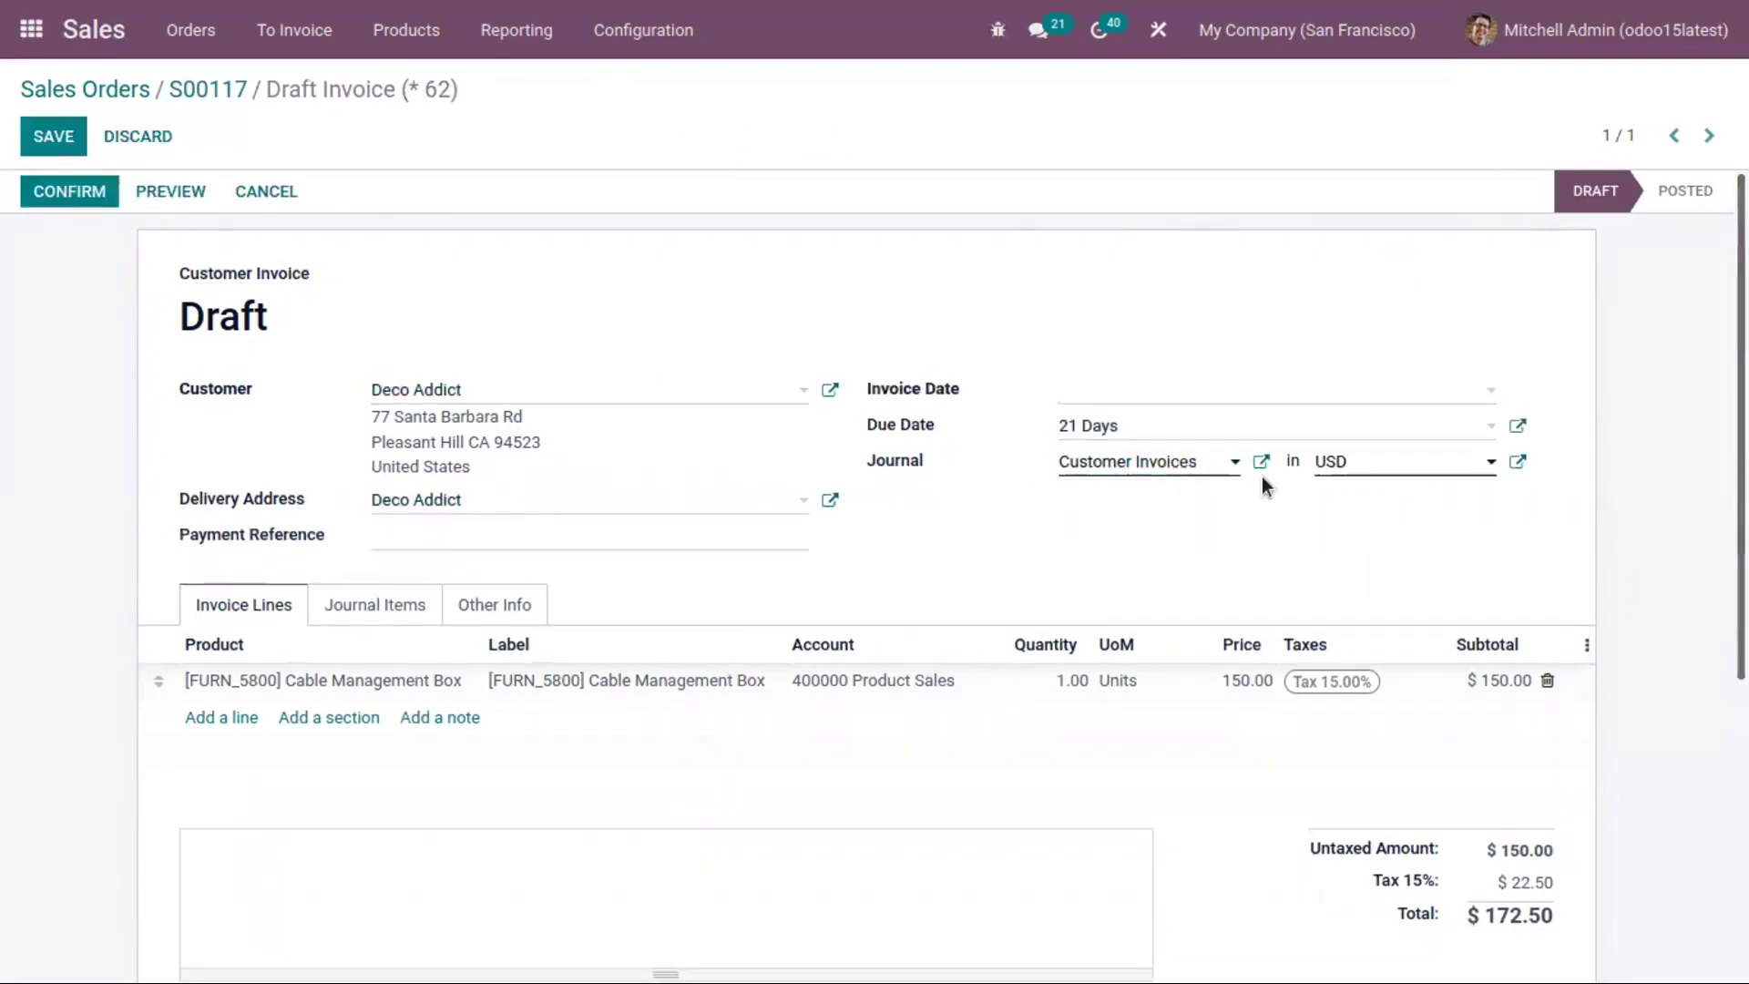
pyautogui.click(1263, 465)
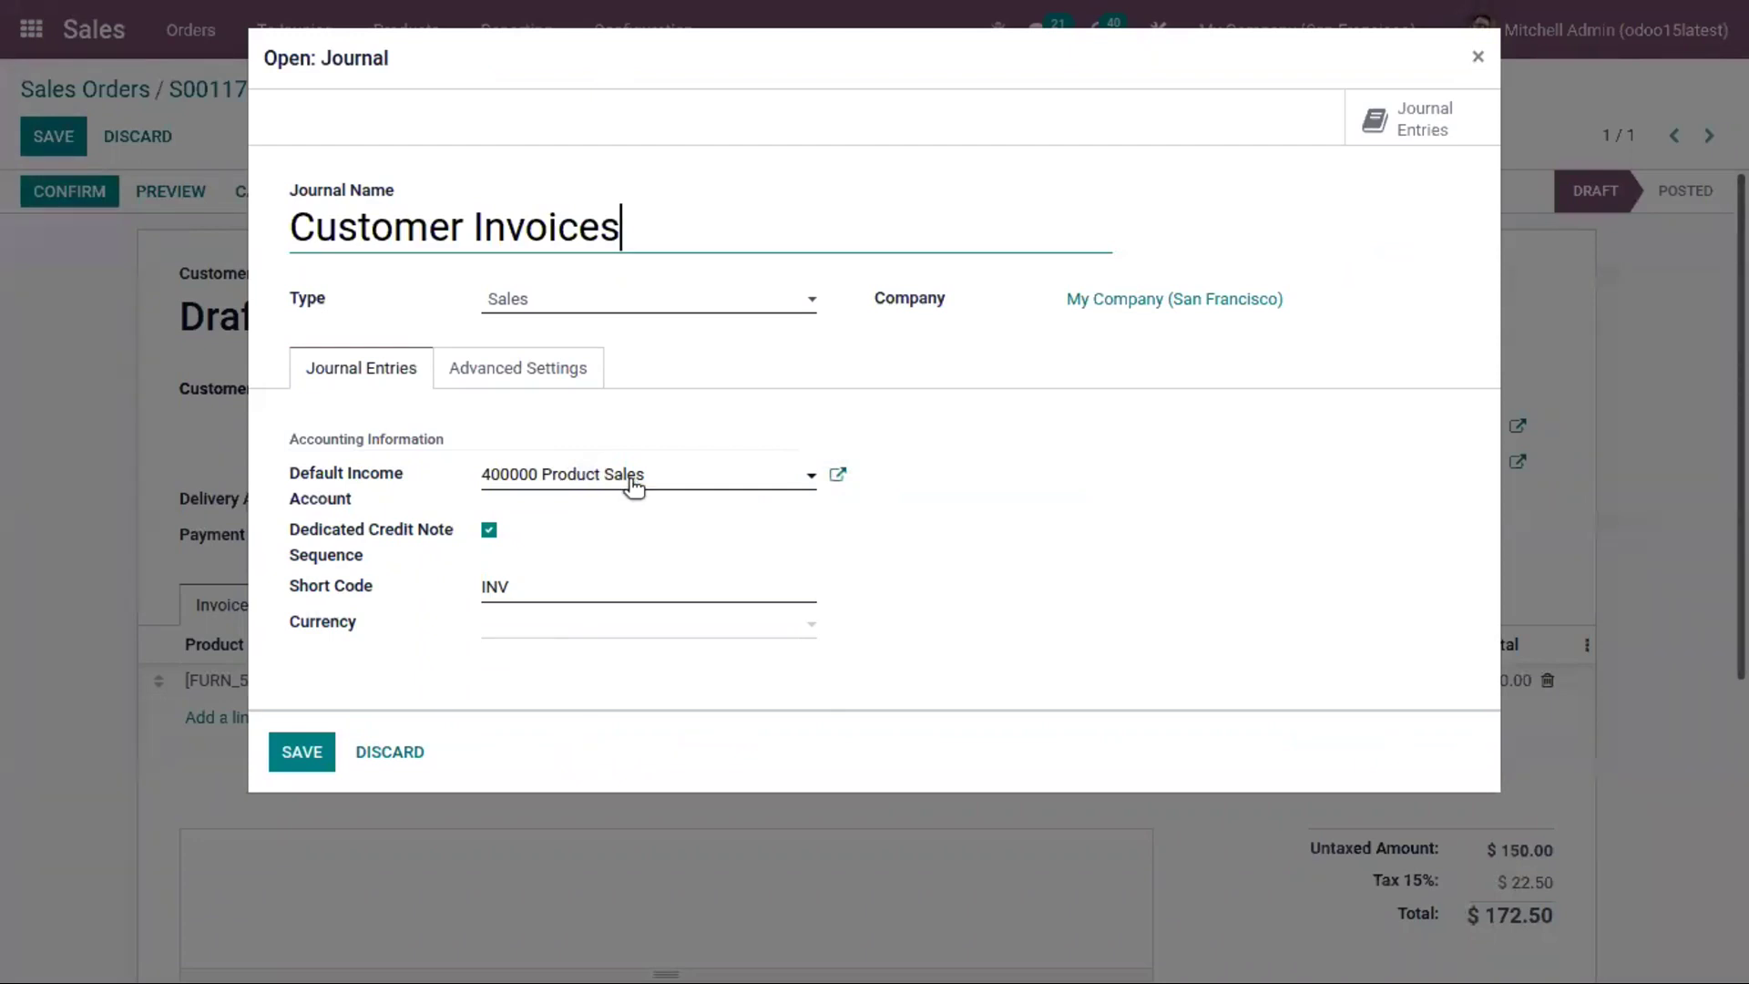
pyautogui.click(517, 368)
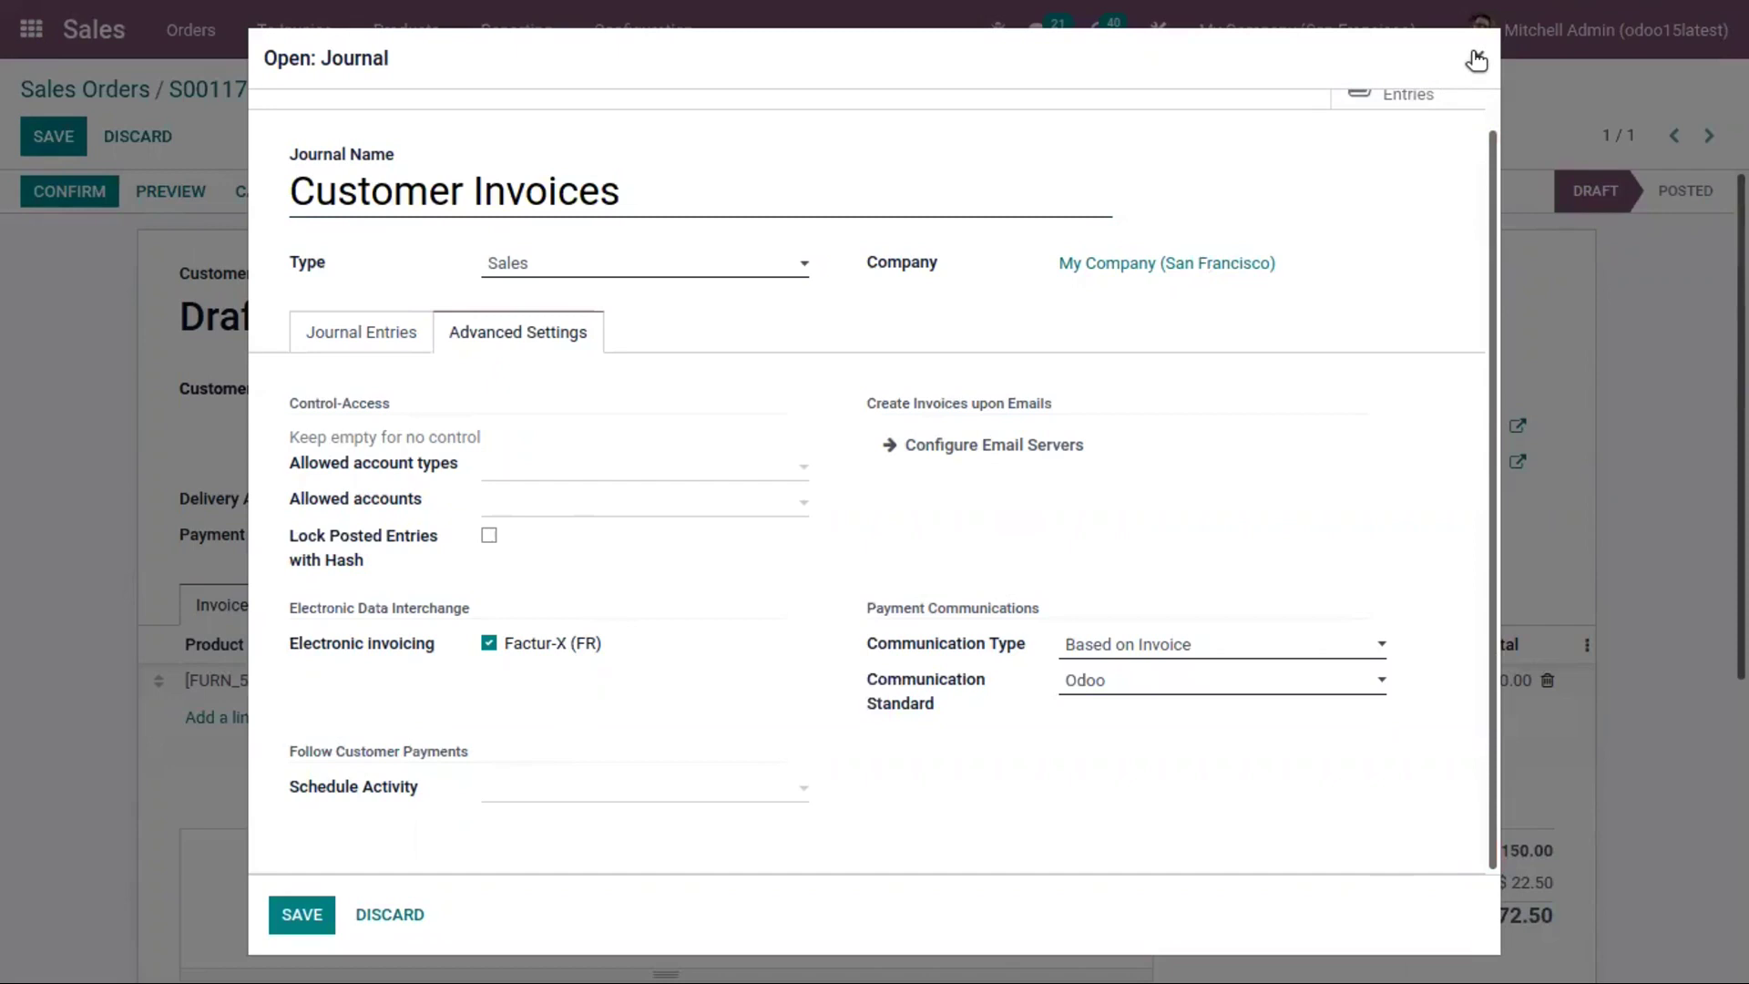
pyautogui.click(1476, 58)
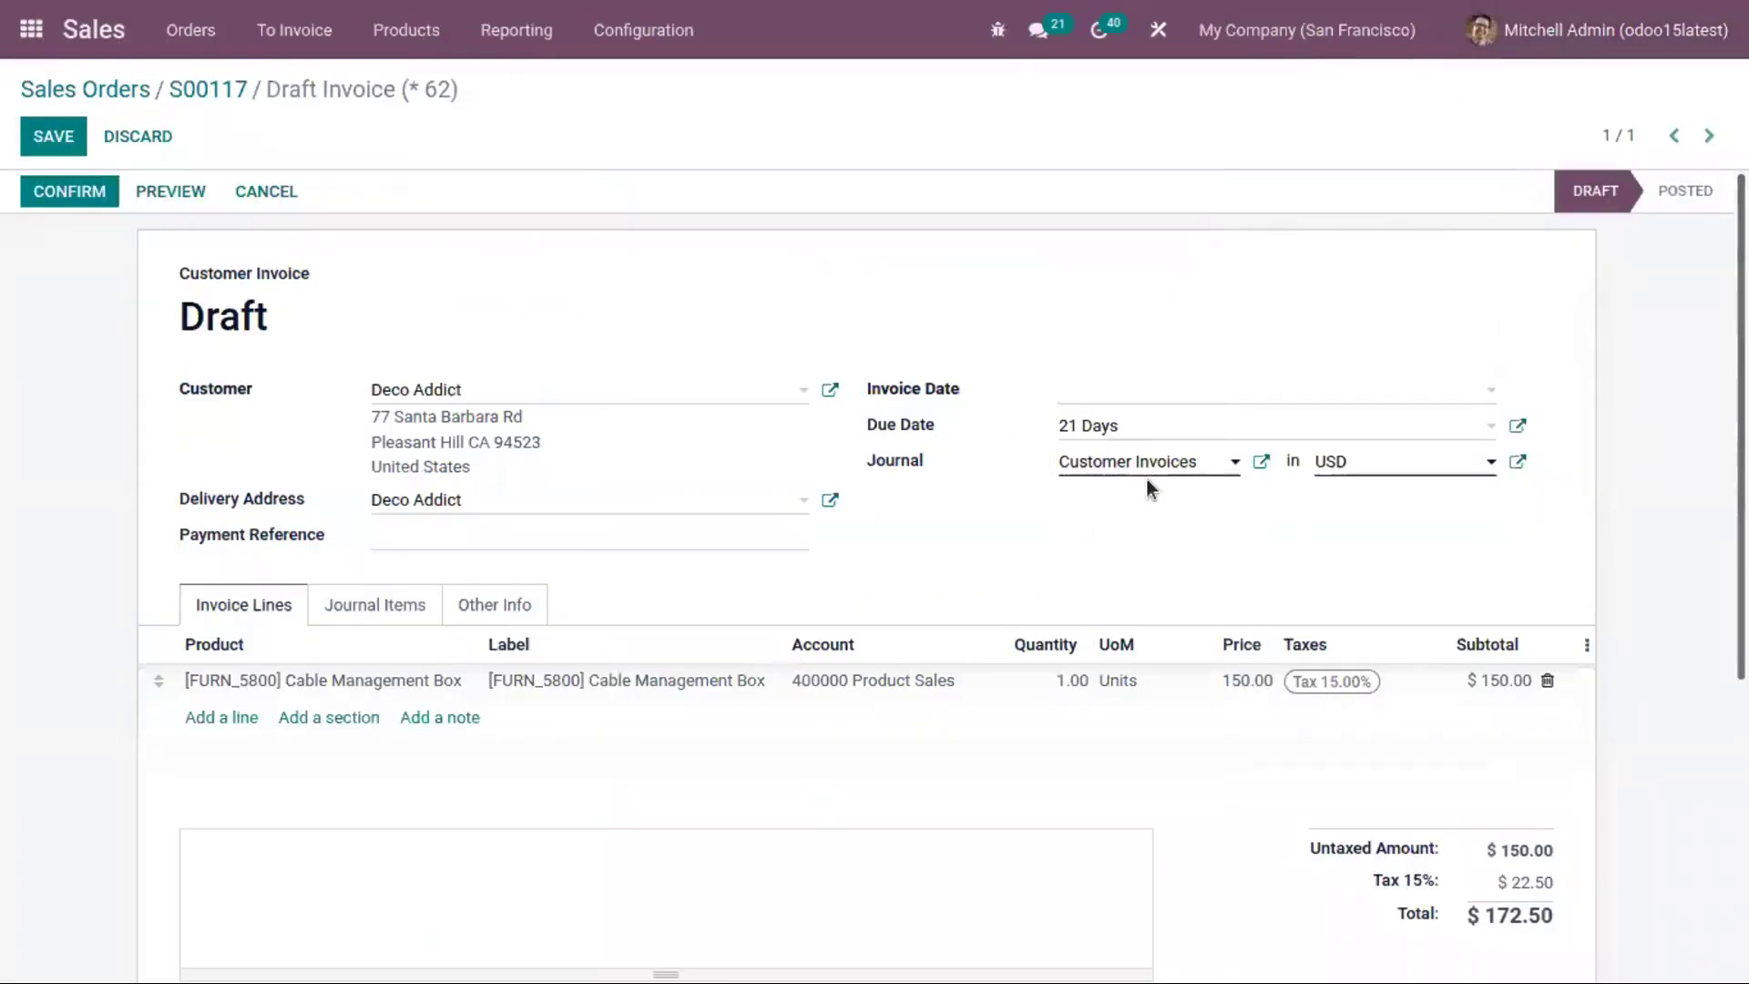
# Look through the currency and payment term options offered for the draft invoice without changing either.
pyautogui.click(1323, 461)
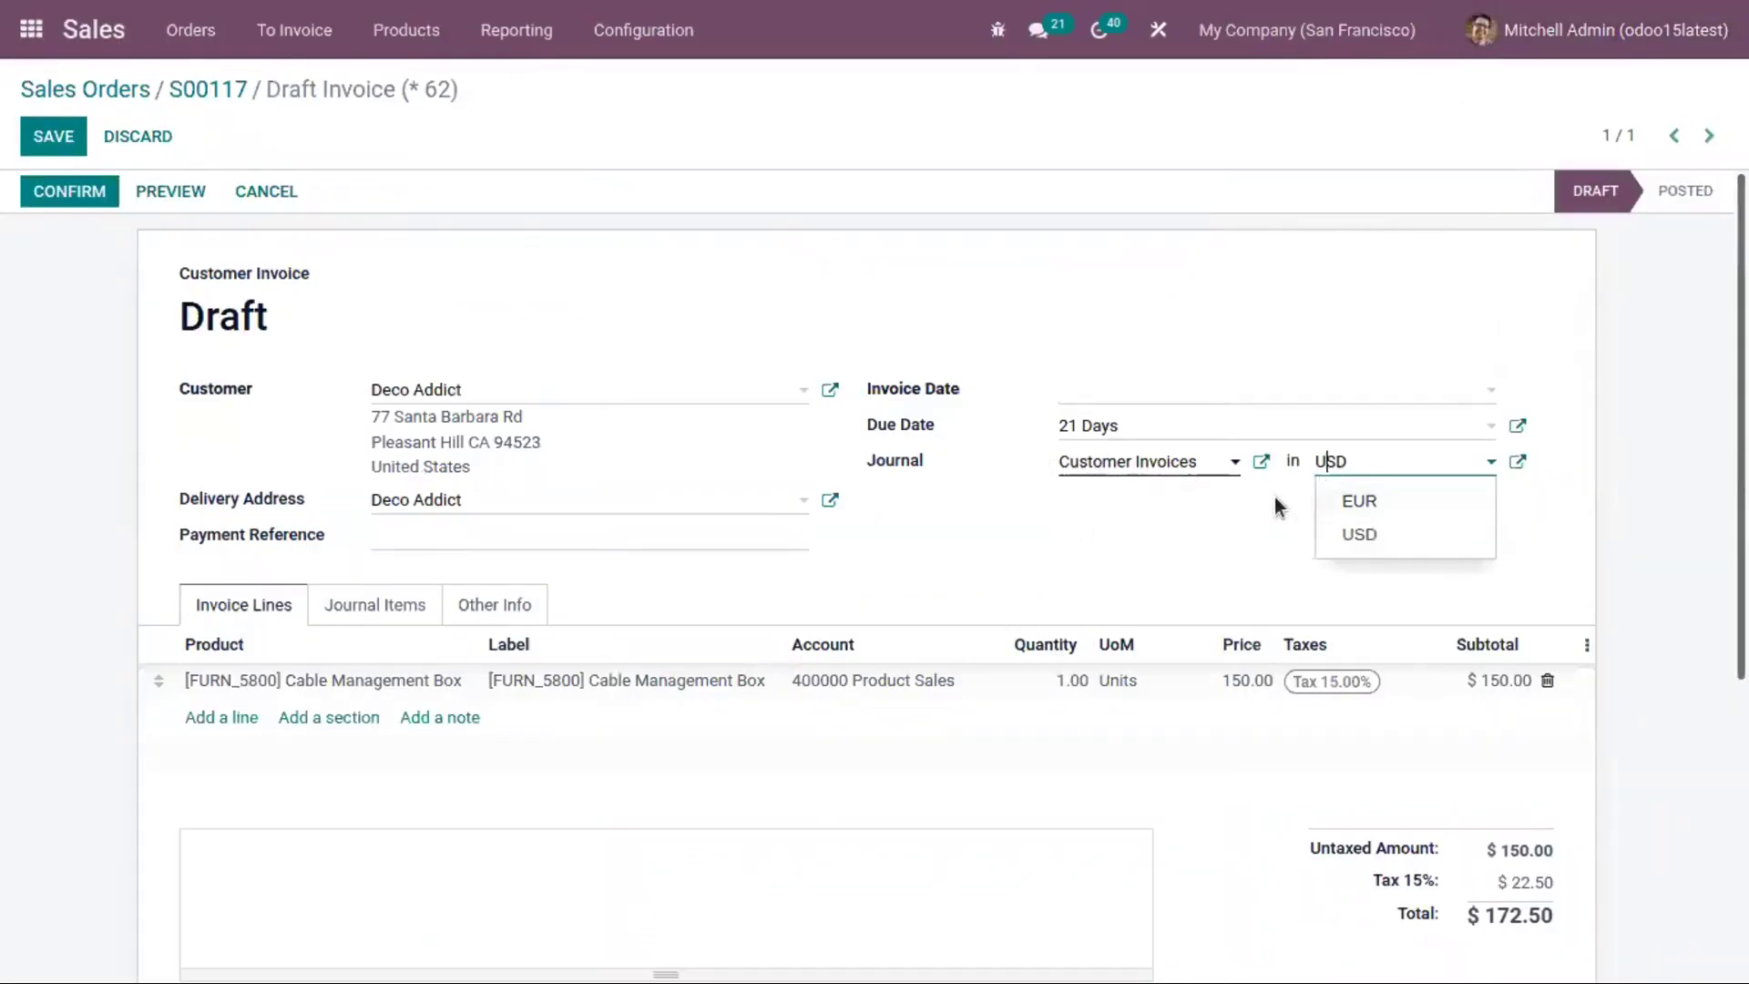
pyautogui.click(1276, 502)
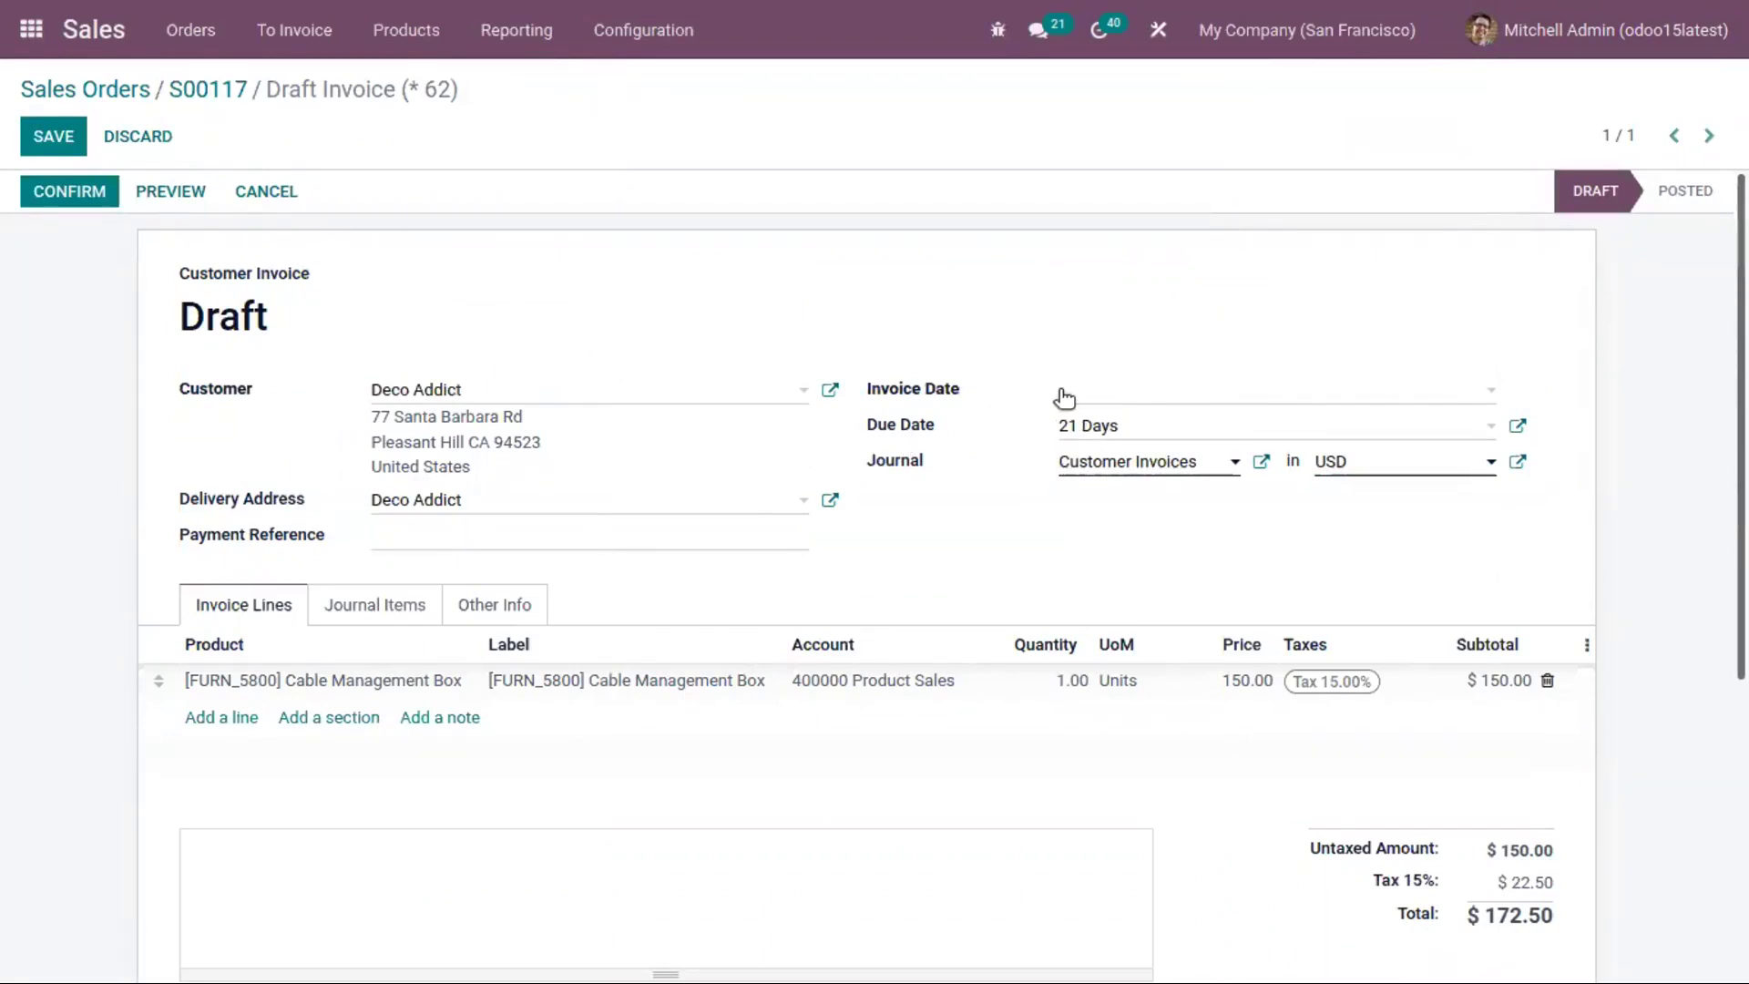
pyautogui.click(1128, 426)
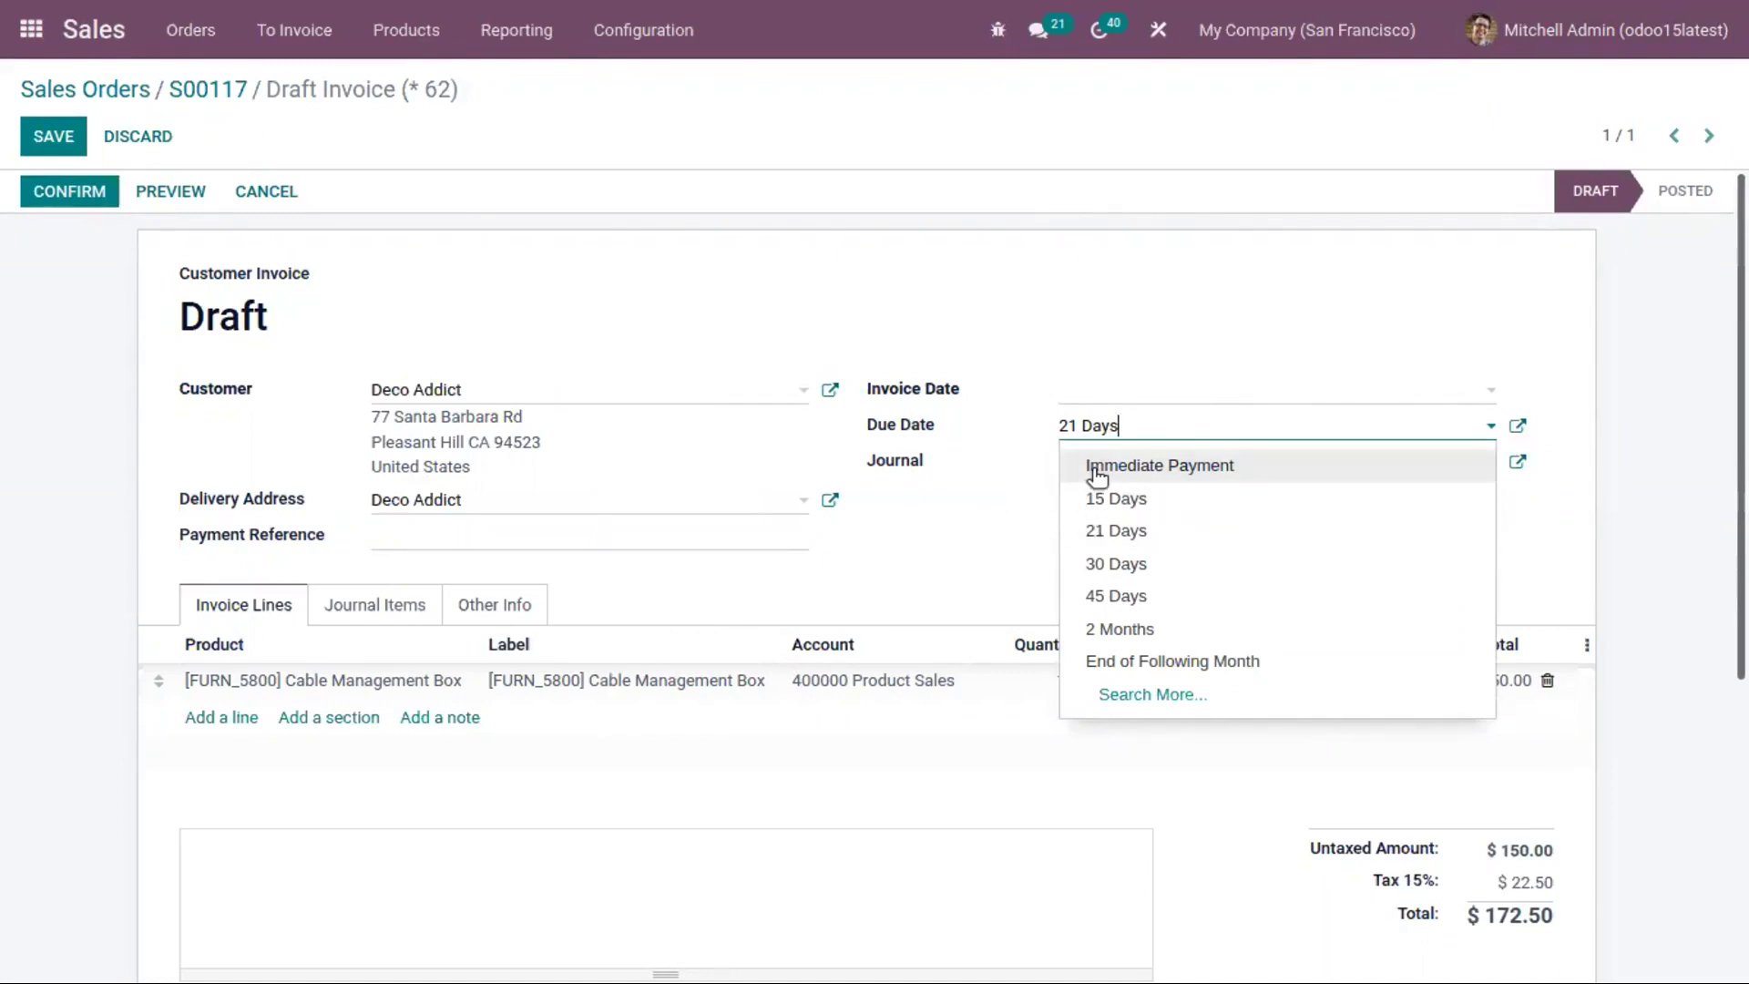
pyautogui.click(993, 421)
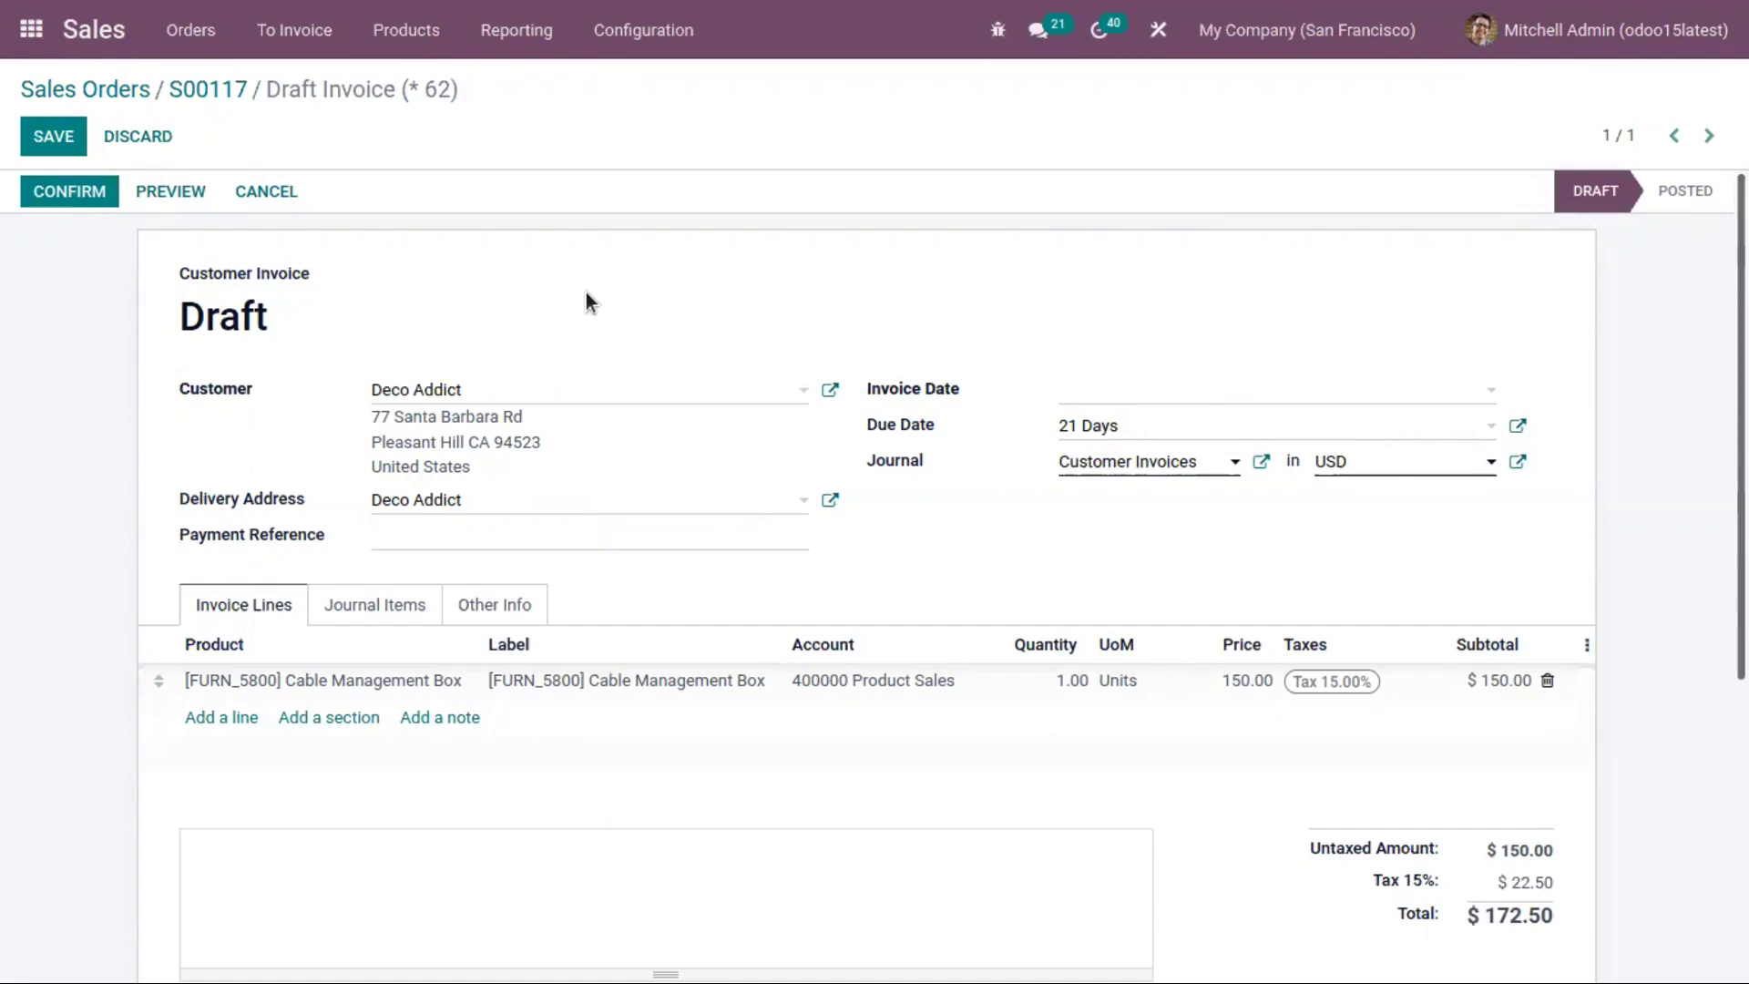
# Examine the accounts, debits and credits in the draft invoice's journal items.
pyautogui.click(401, 608)
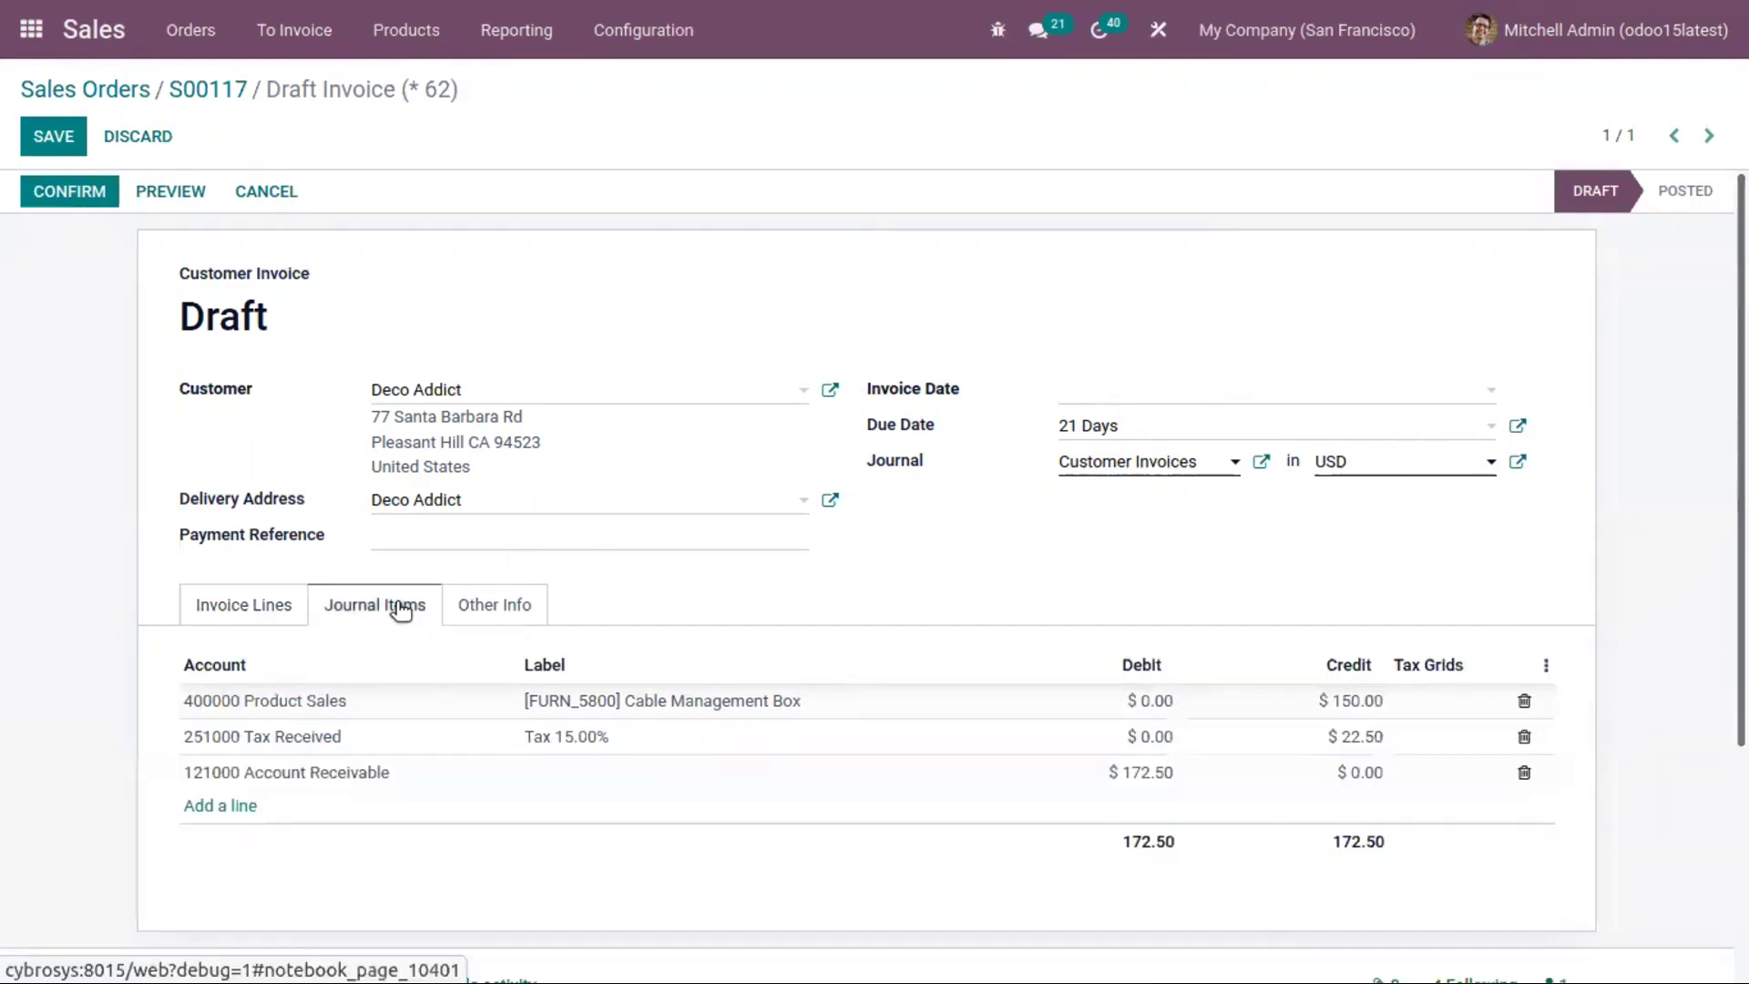
pyautogui.moveTo(348, 774)
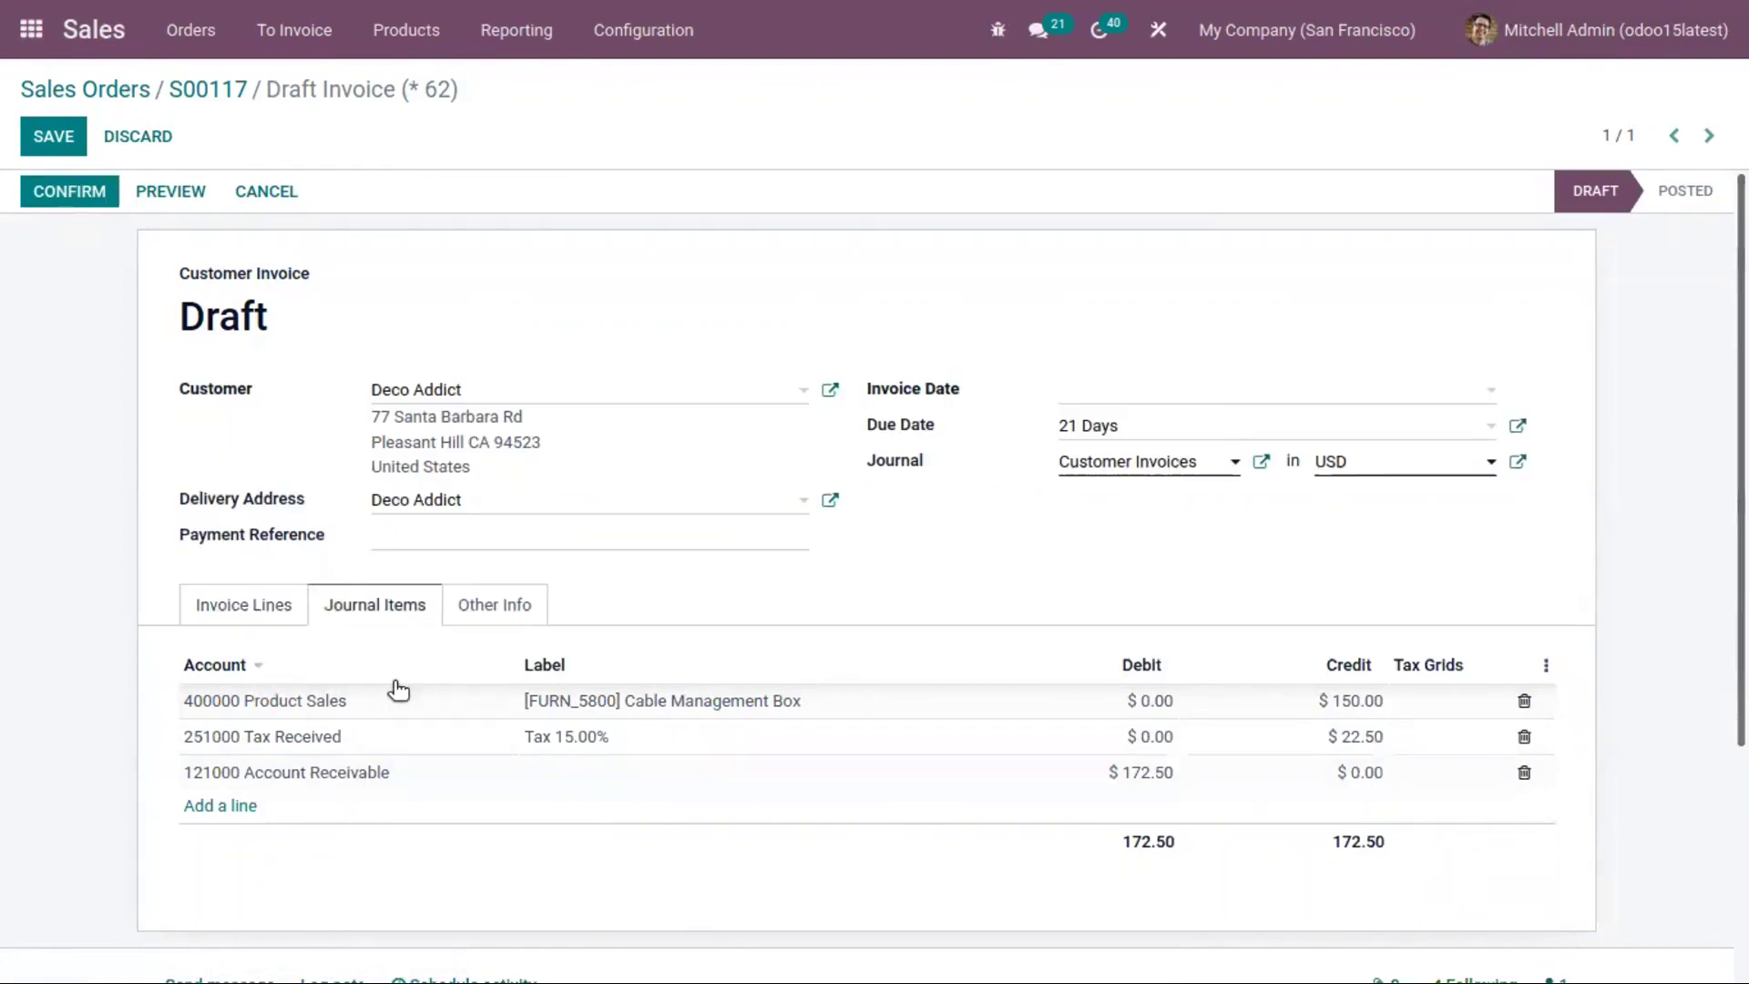
pyautogui.moveTo(343, 729)
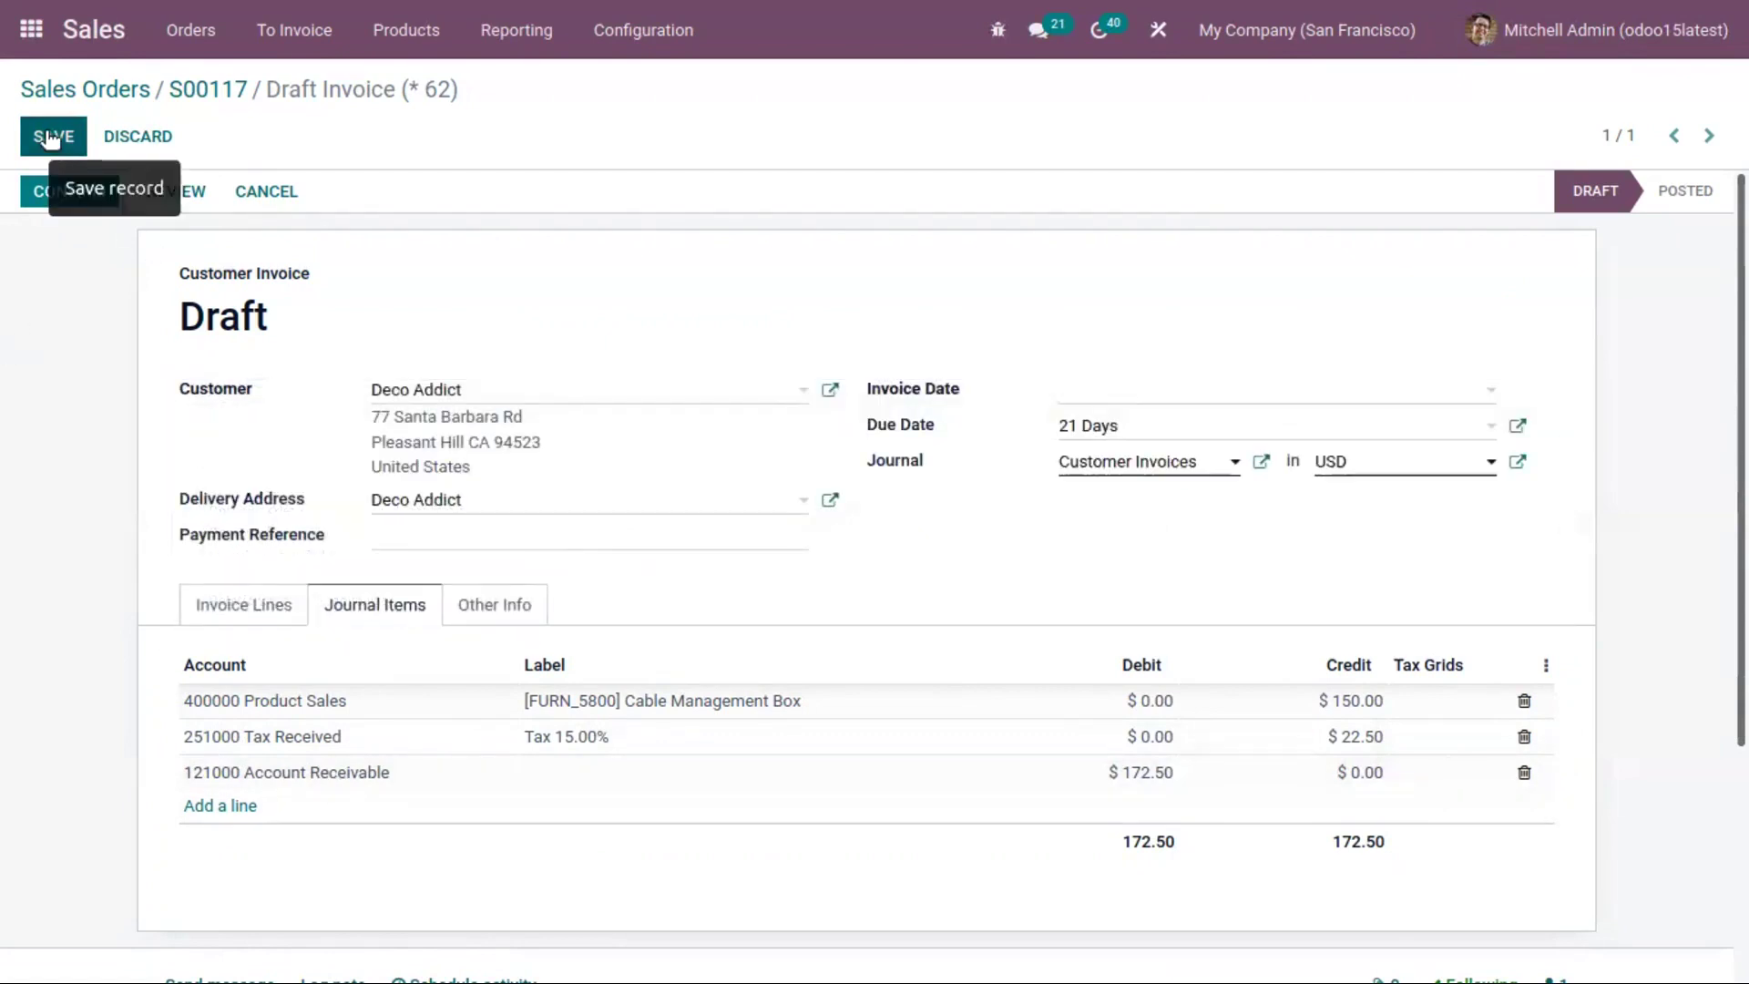
# Inspect the receivable and payable accounts in Deco Addict's partner record, and return to the draft invoice.
pyautogui.click(833, 389)
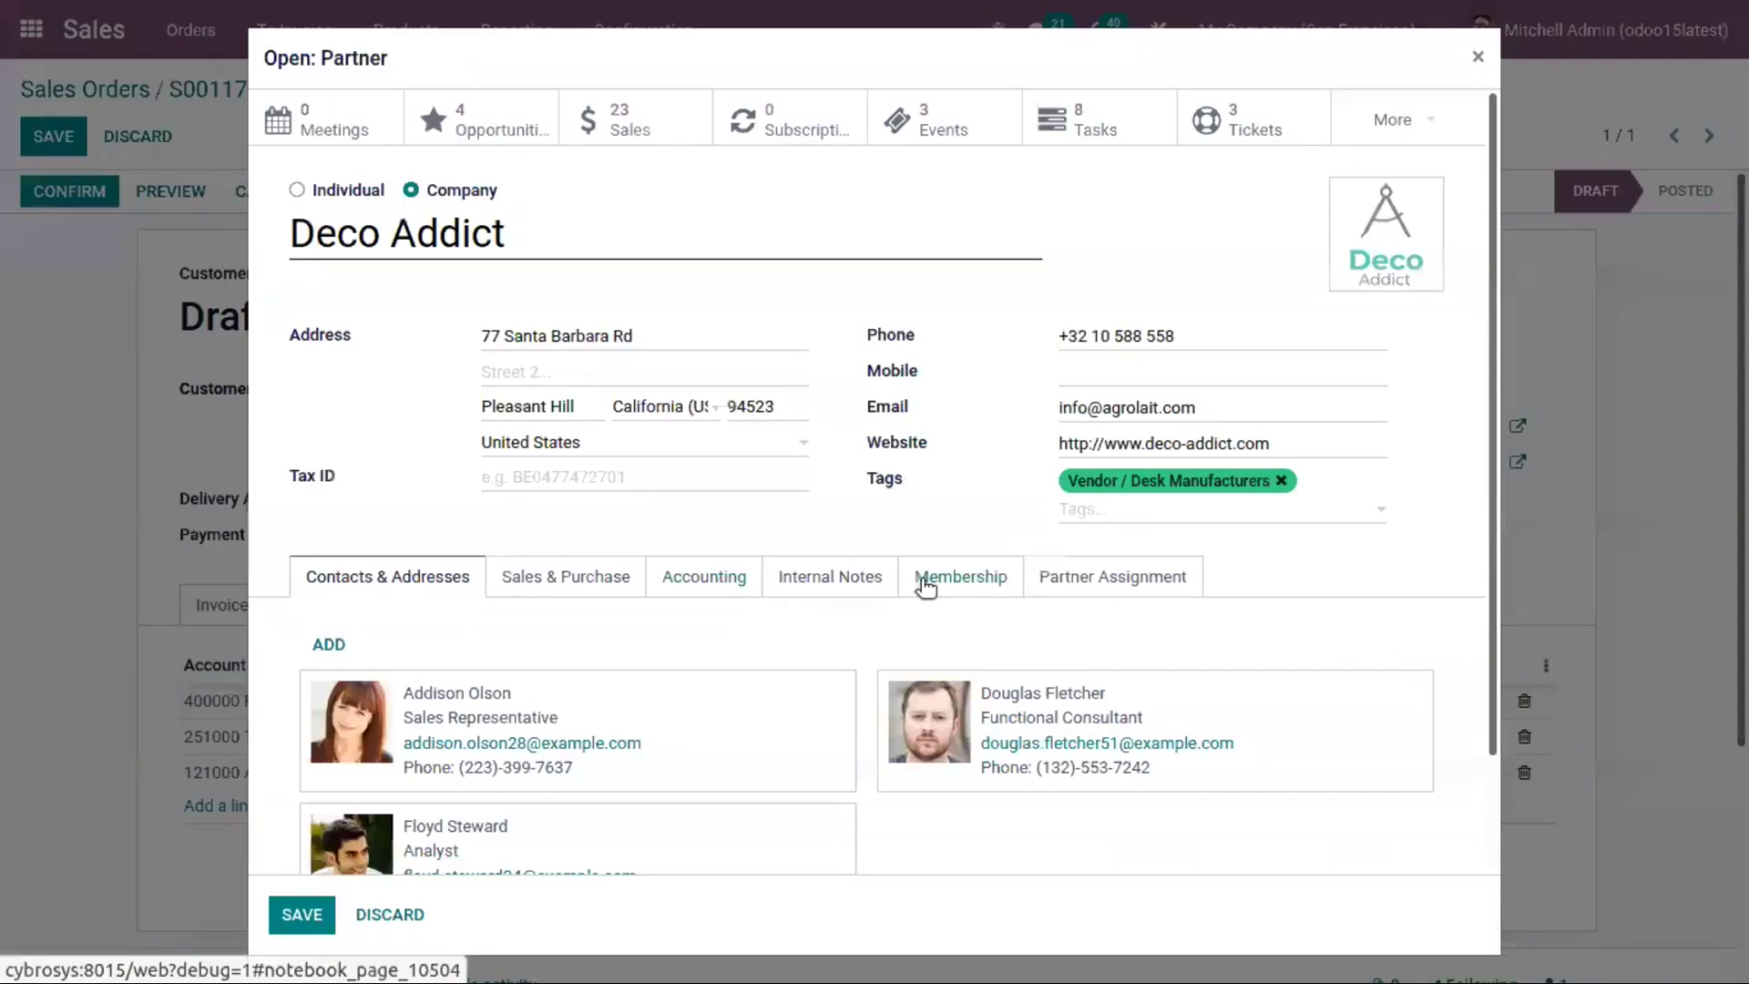
pyautogui.click(689, 576)
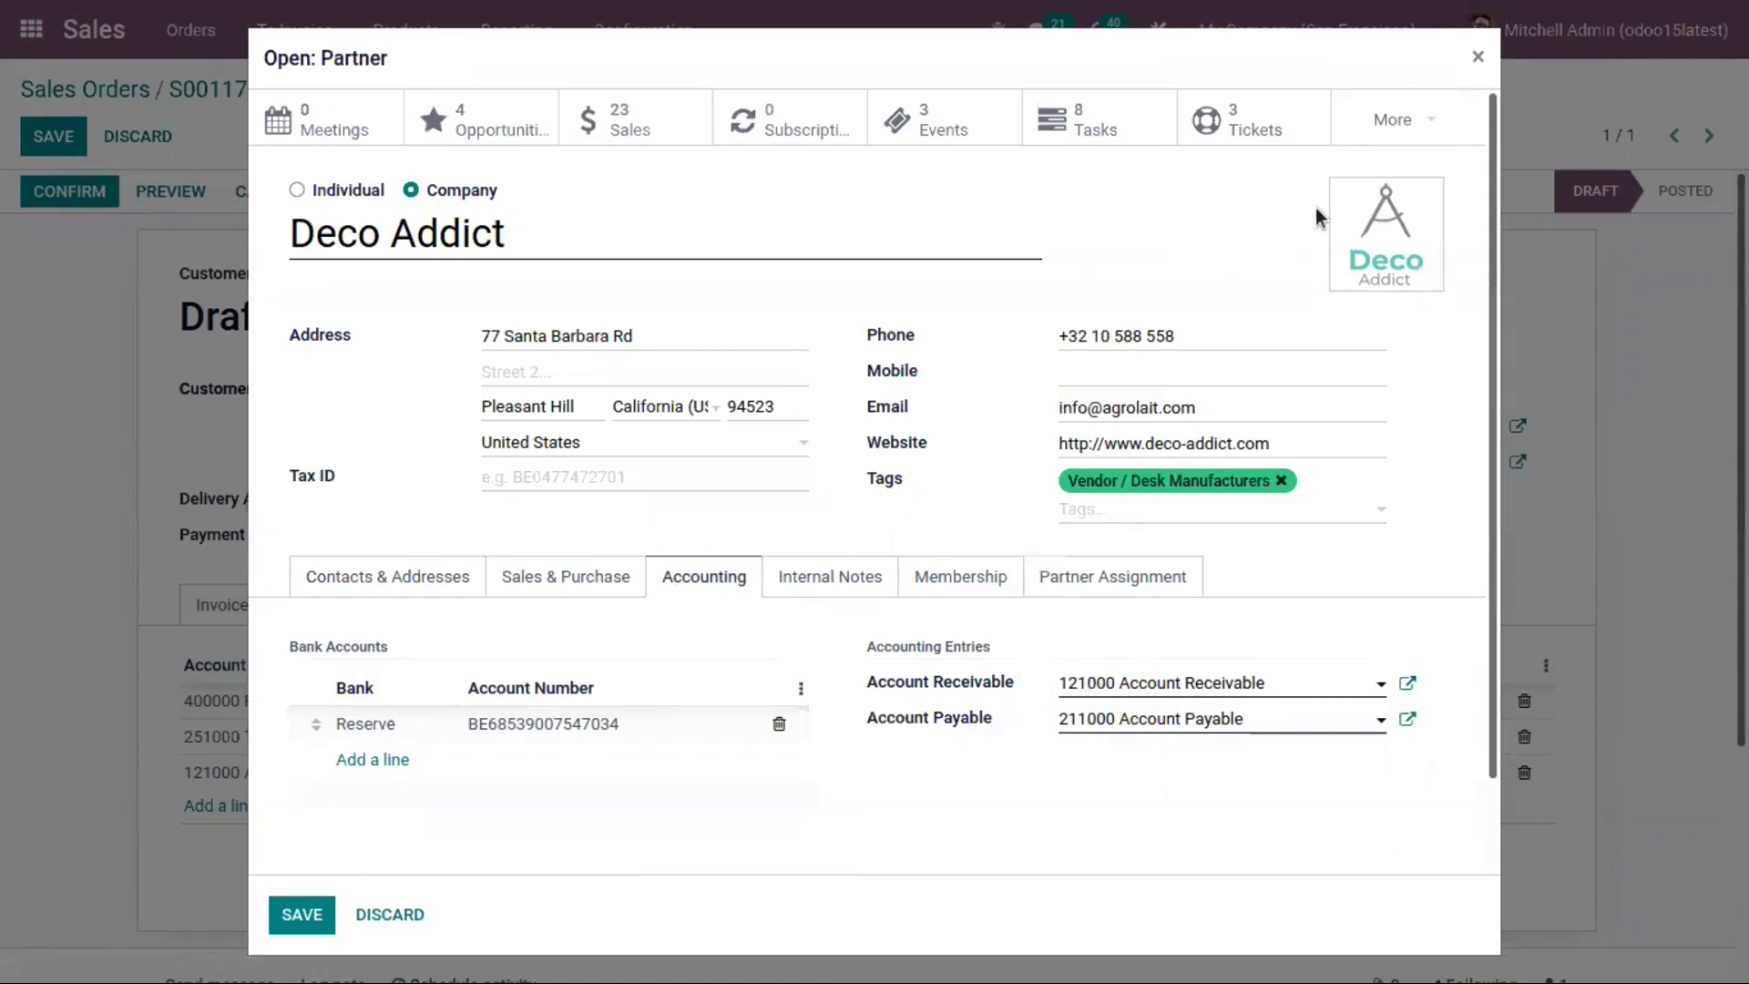
pyautogui.click(1483, 57)
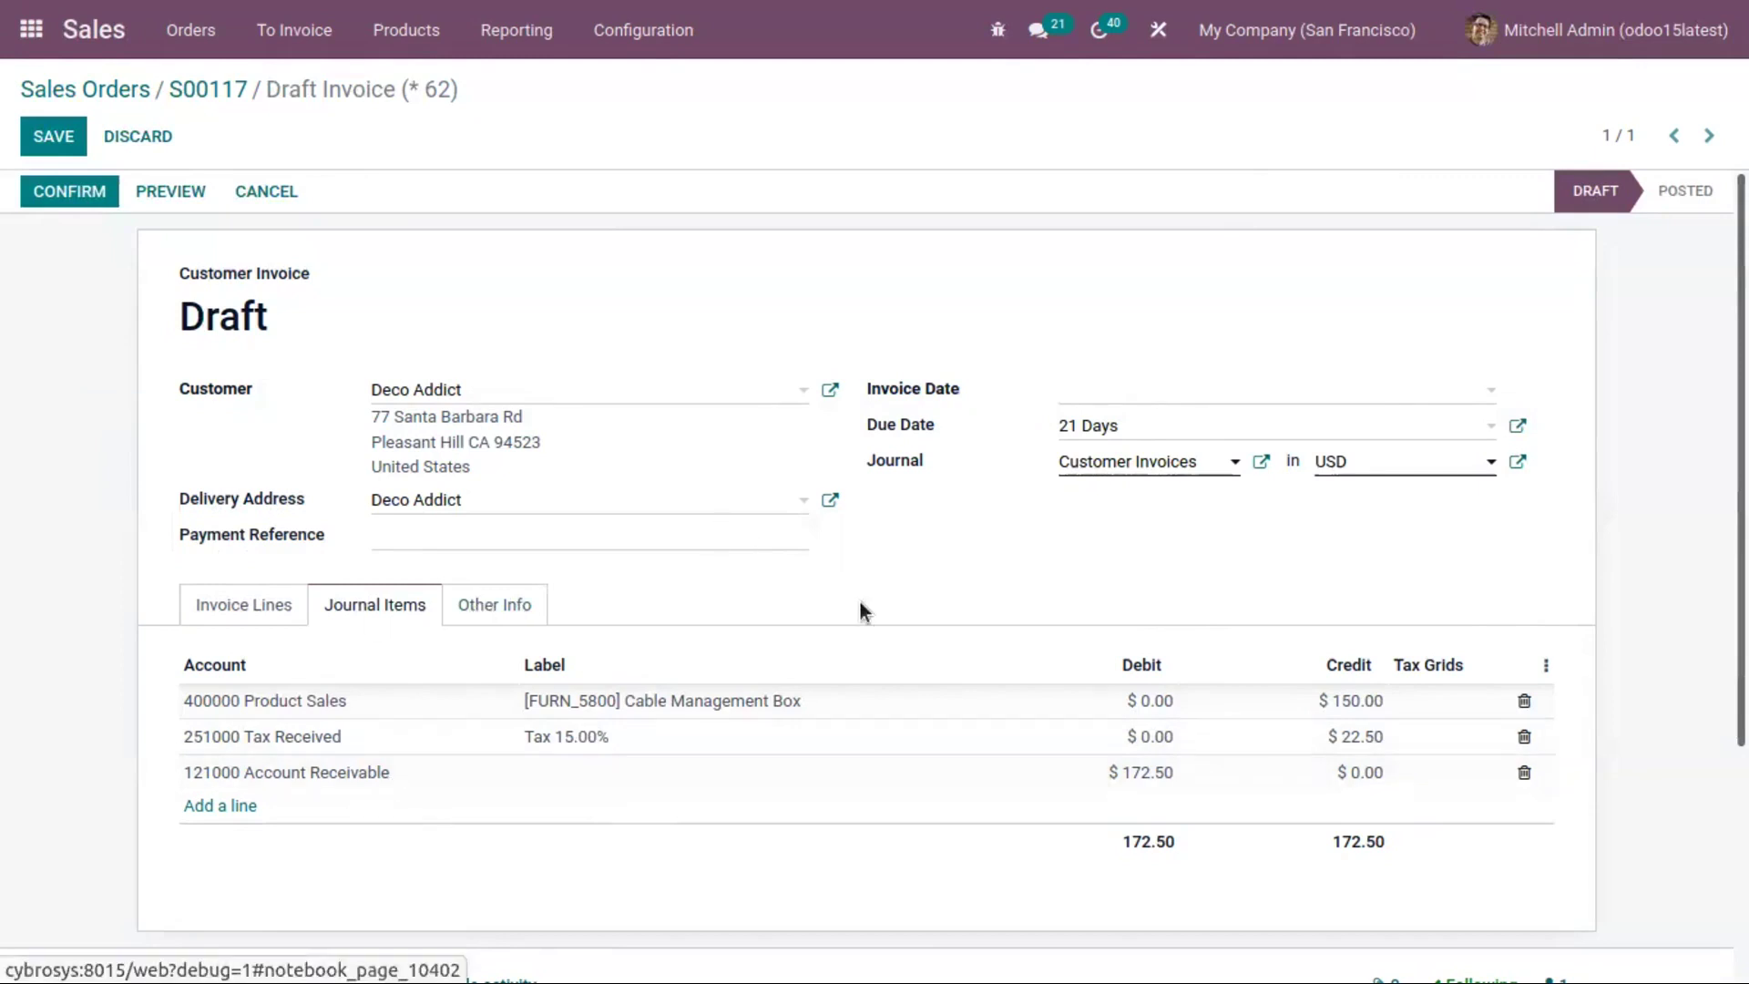
# Review the draft invoice's other information, including the recipient bank field and the Incoterm and Fiscal Position choices.
pyautogui.click(510, 603)
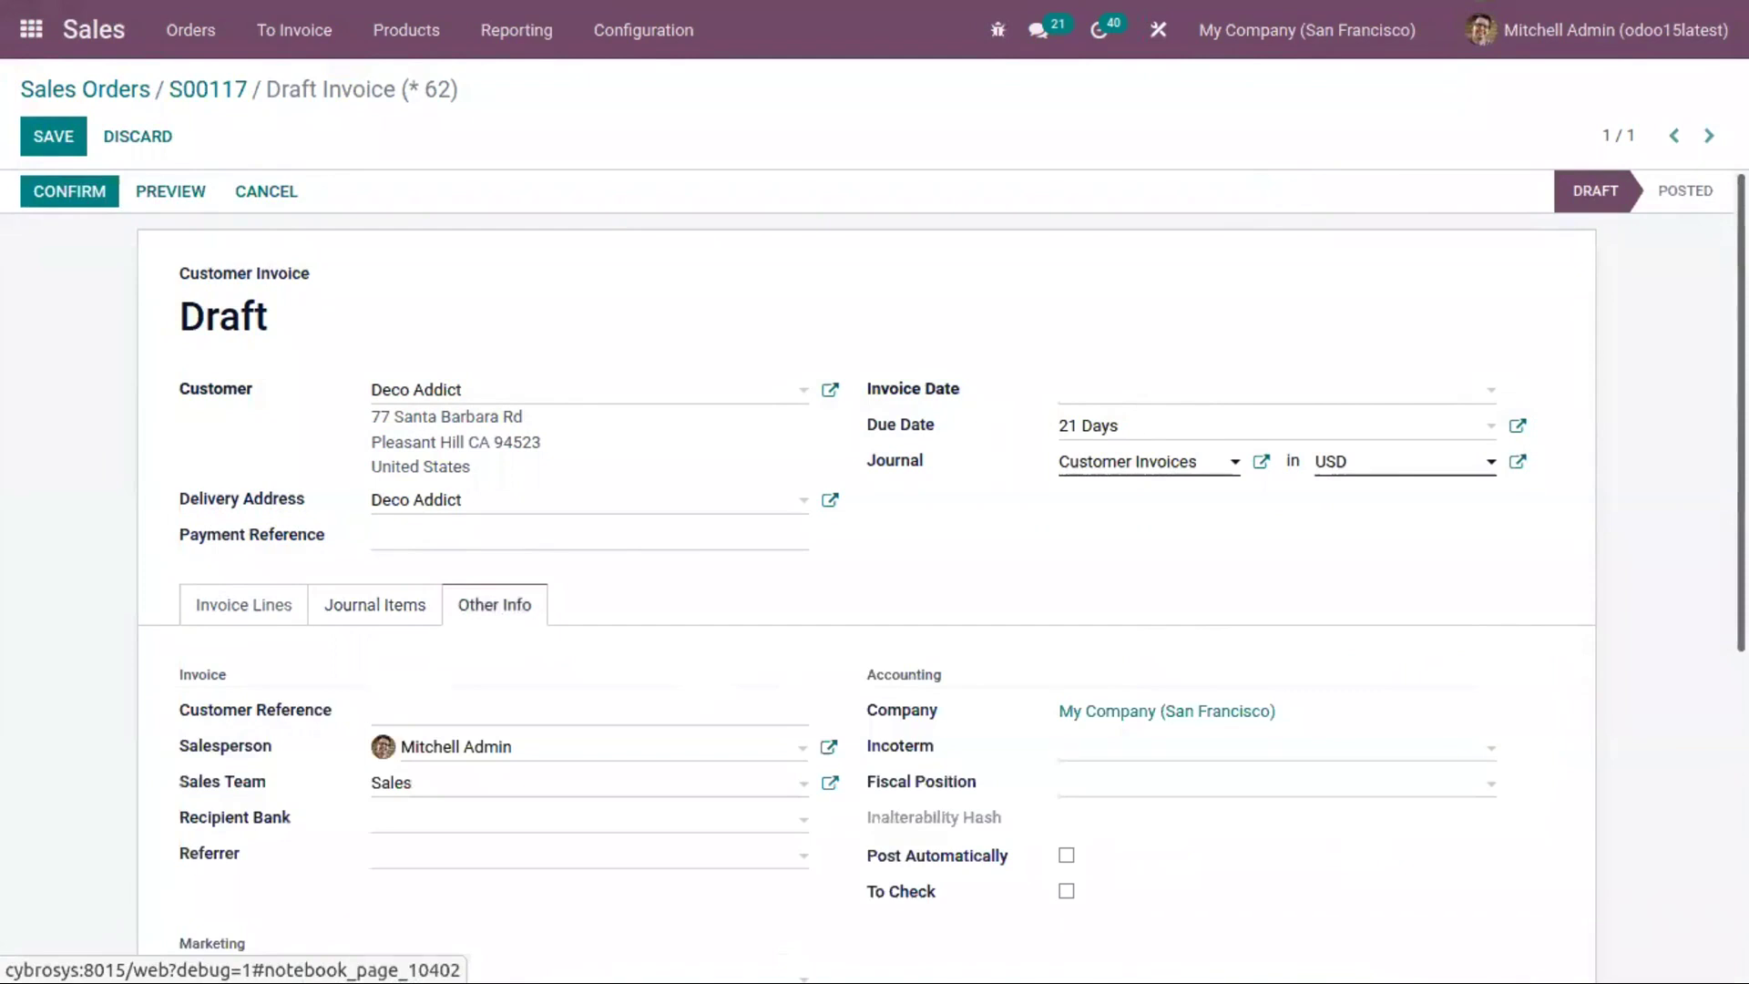
pyautogui.scroll(-2, 511, 603)
pyautogui.scroll(-3, 1335, 652)
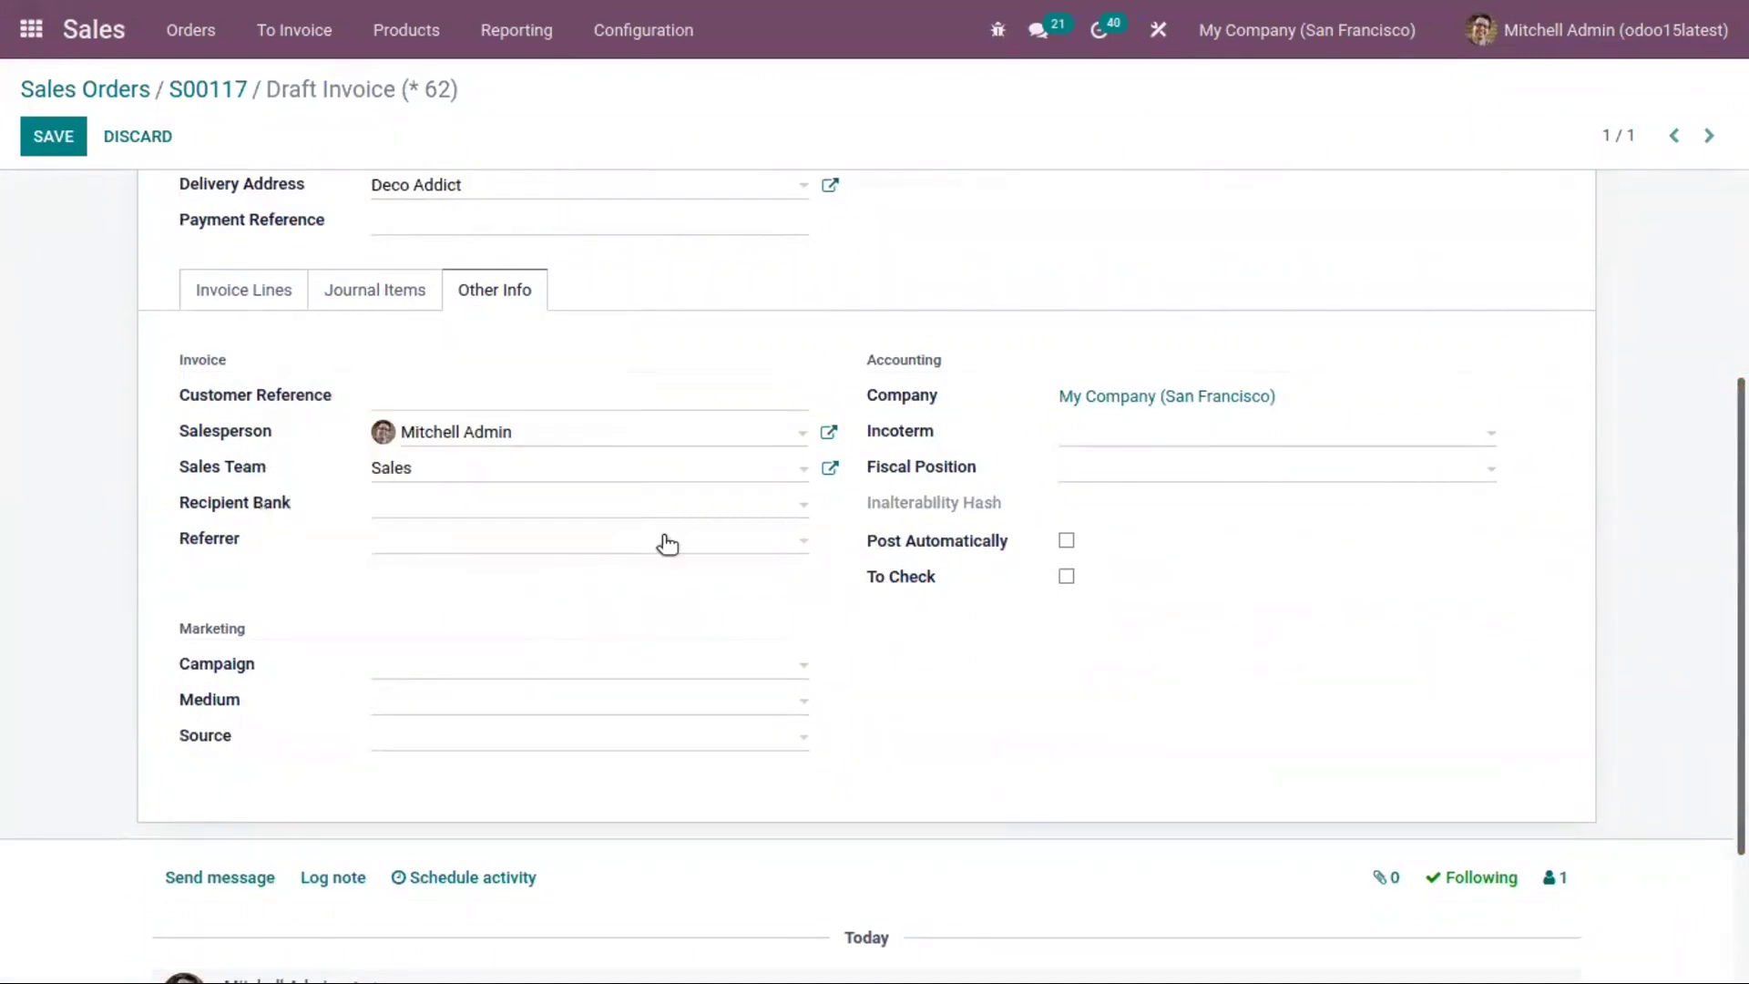
pyautogui.click(663, 506)
pyautogui.click(1102, 694)
pyautogui.click(1092, 438)
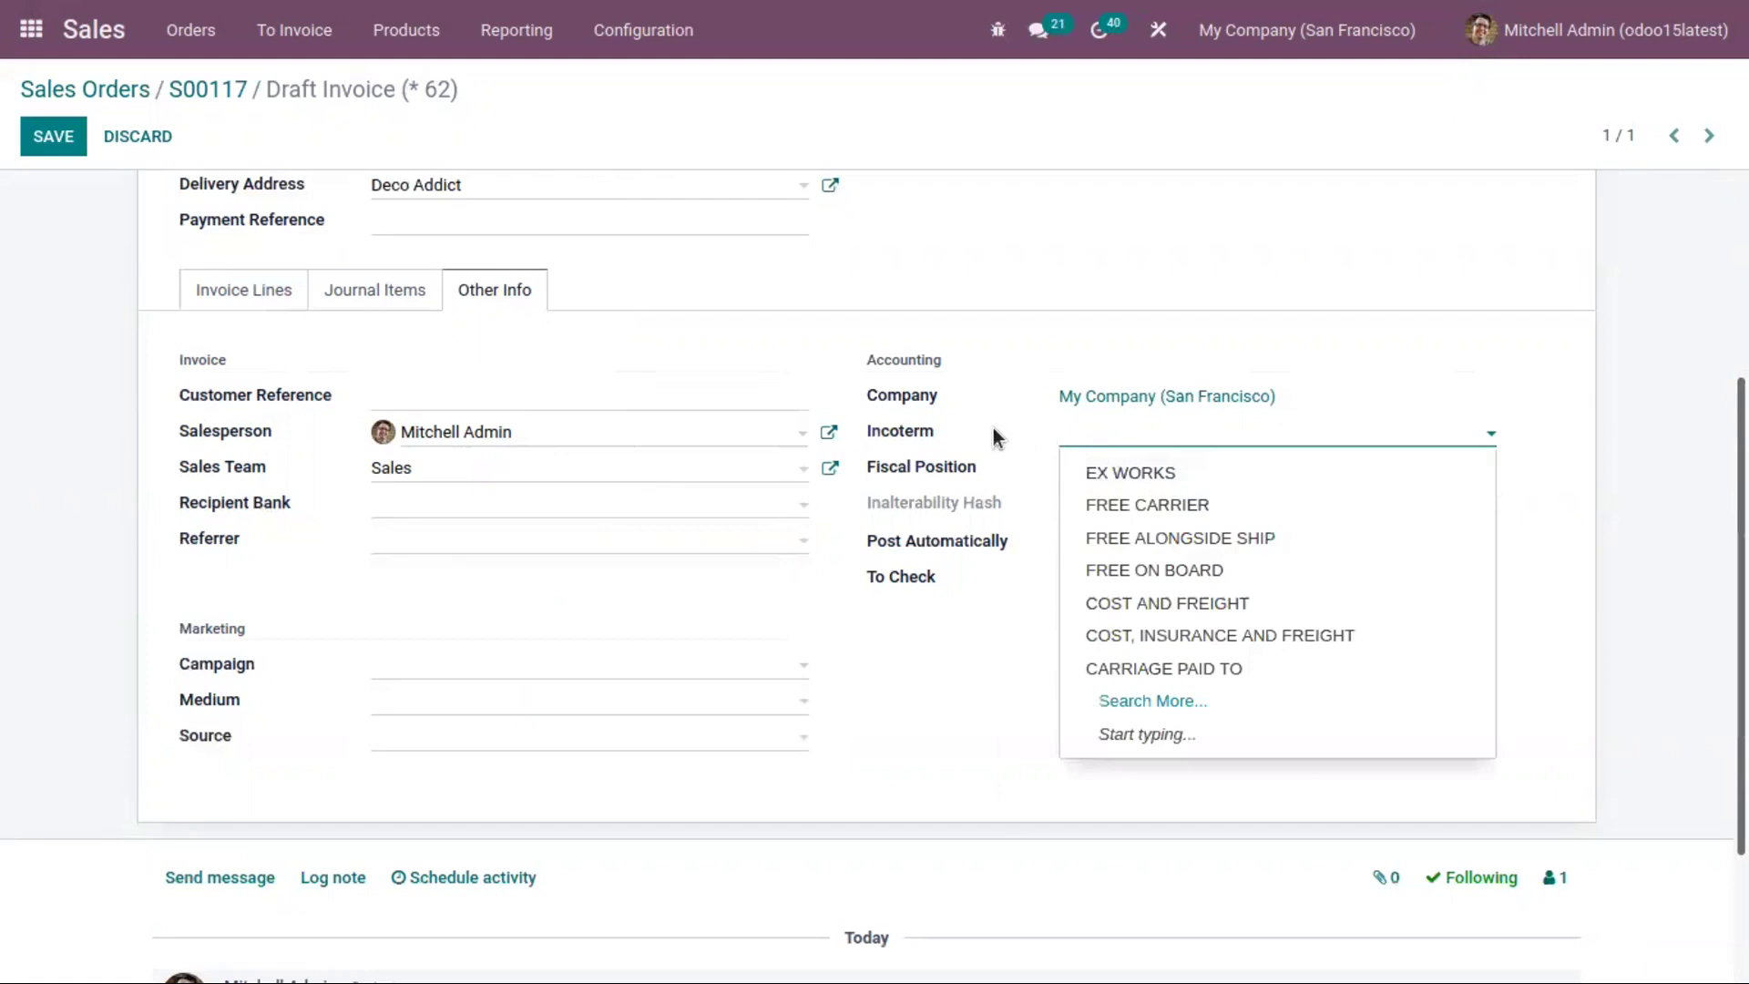
pyautogui.click(996, 437)
pyautogui.click(1082, 477)
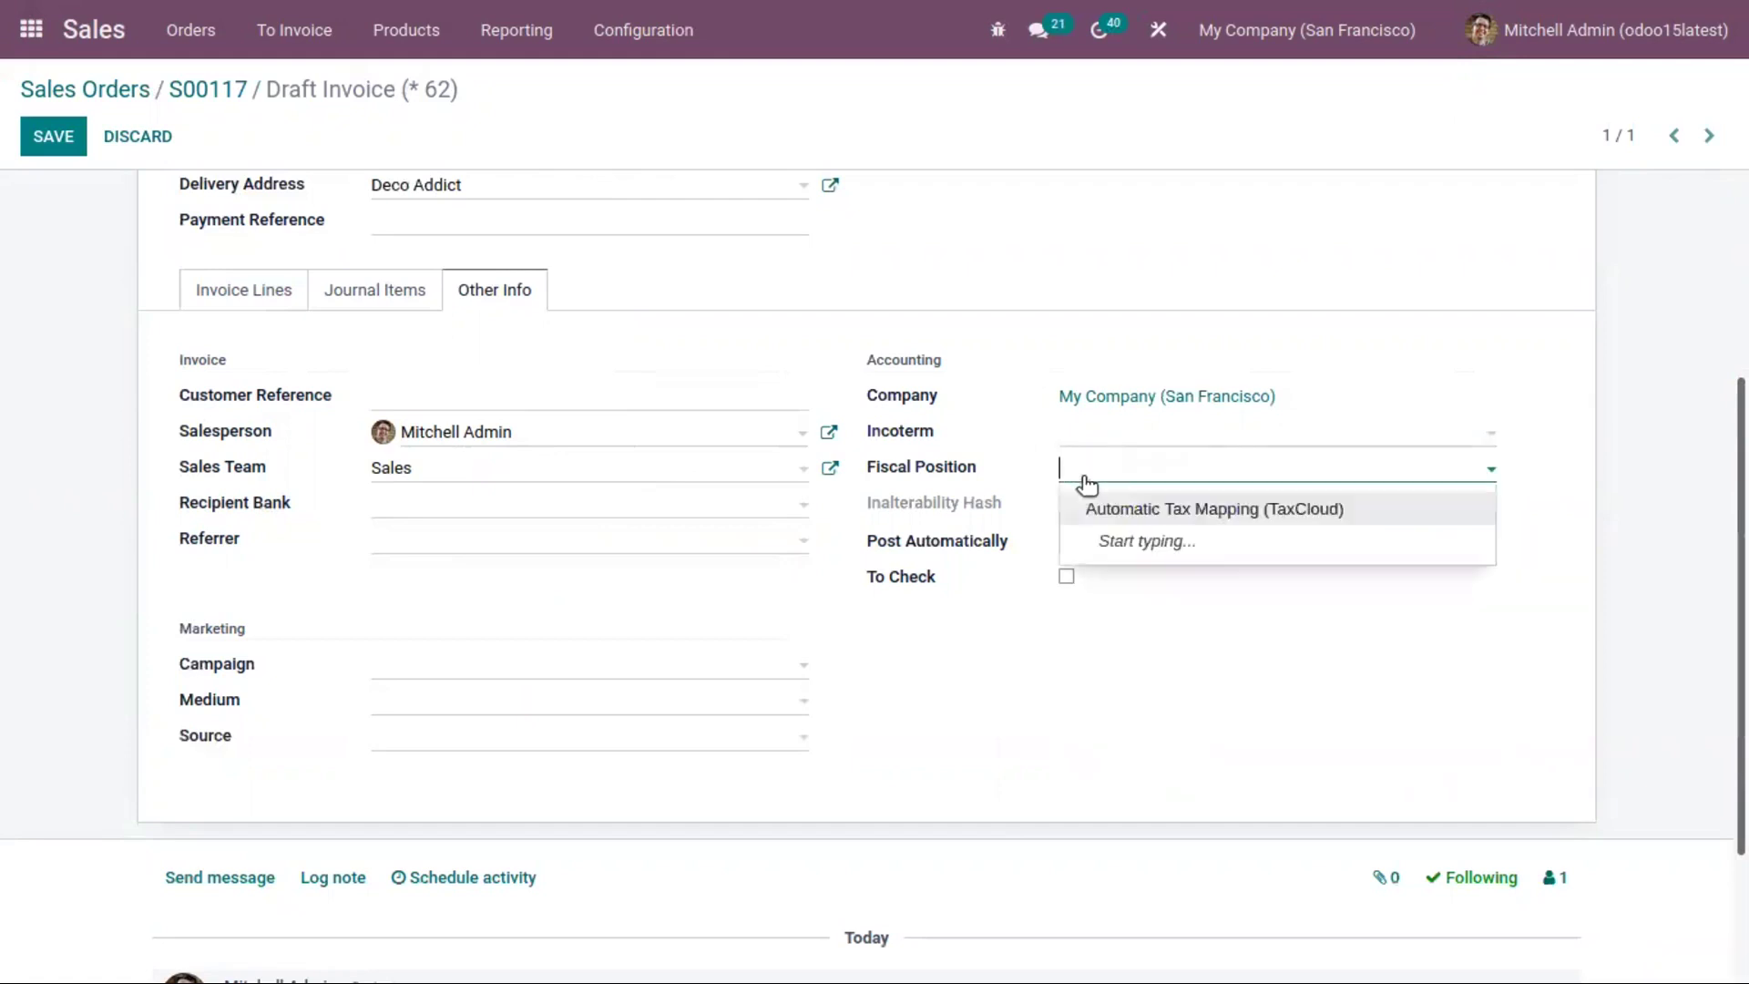
pyautogui.click(1186, 625)
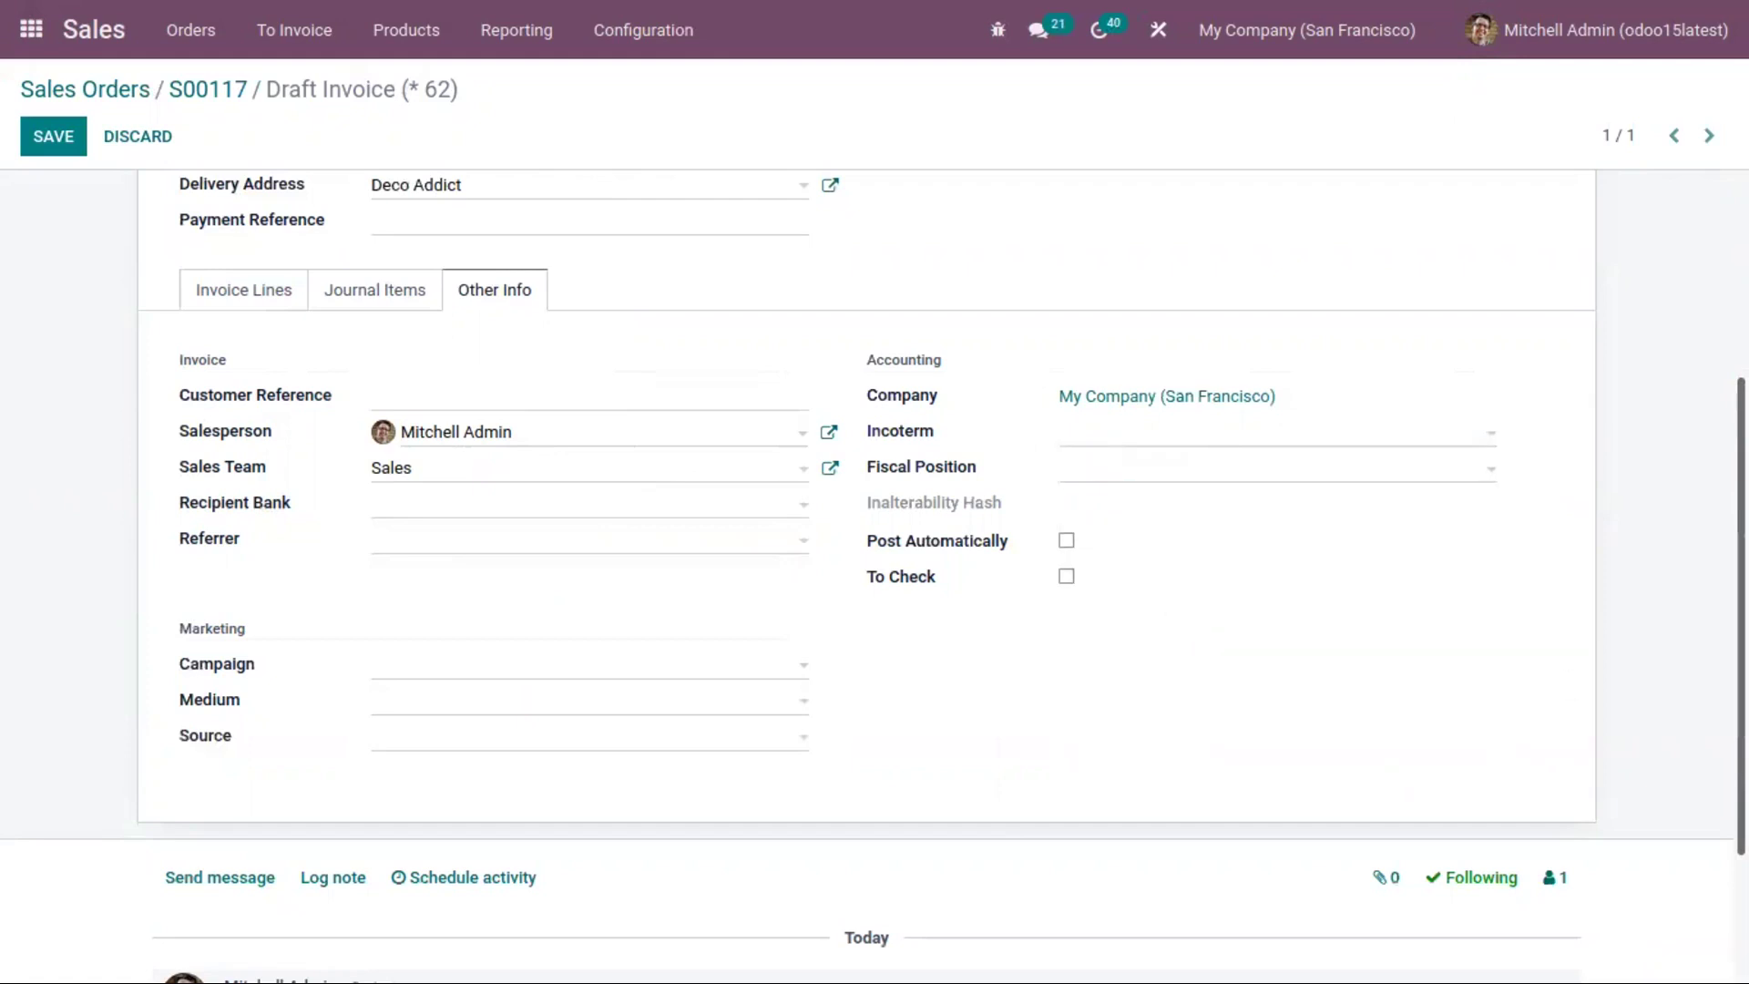
# Return to the invoice lines, confirm the draft invoice, and view the posted invoice's journal items.
pyautogui.scroll(3, 1740, 592)
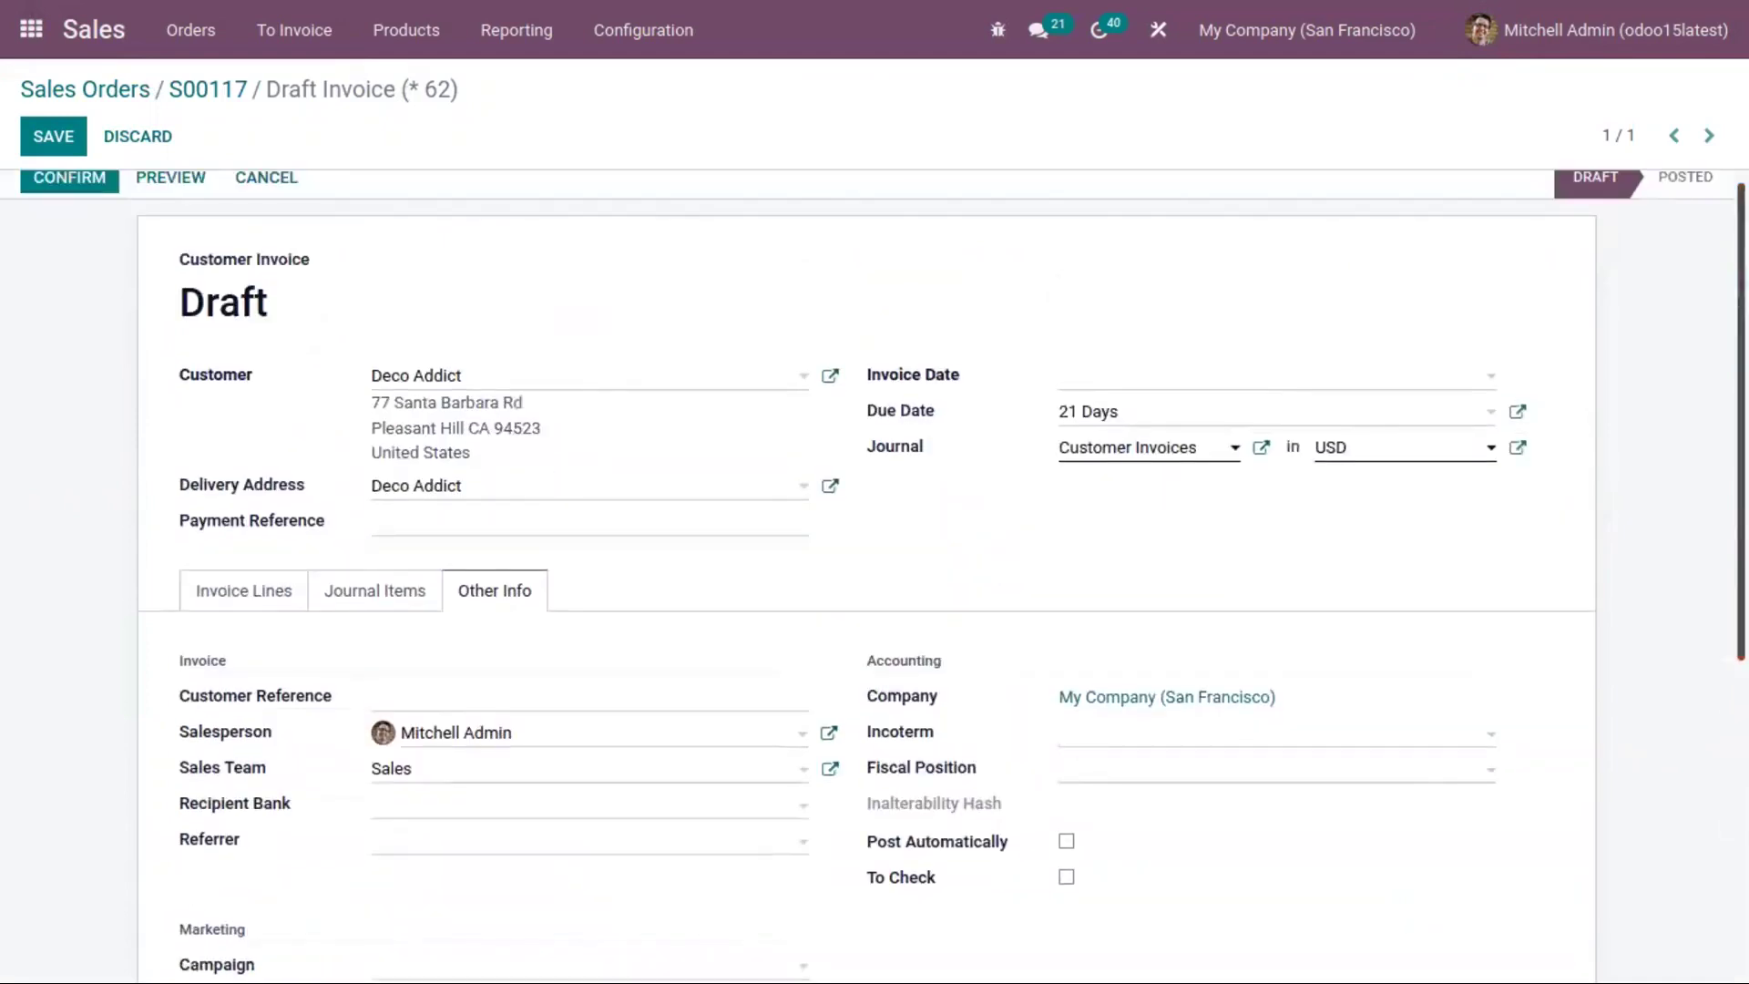
pyautogui.click(342, 597)
pyautogui.click(265, 593)
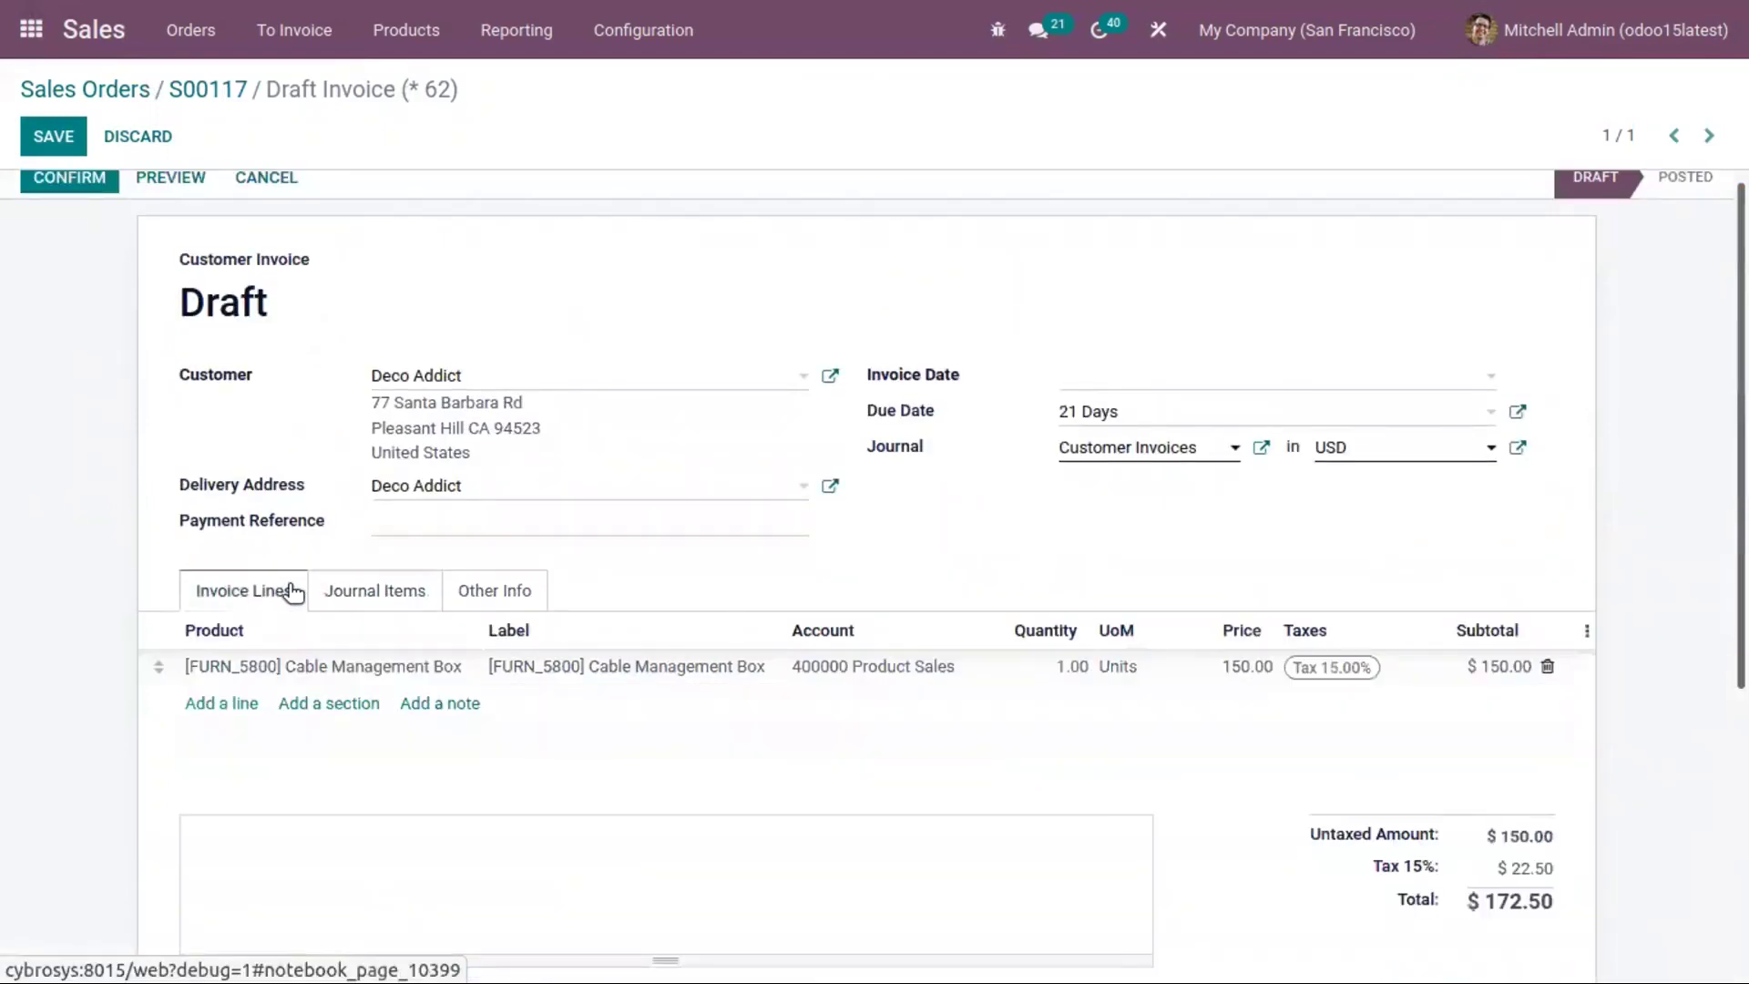
pyautogui.scroll(1, 1741, 583)
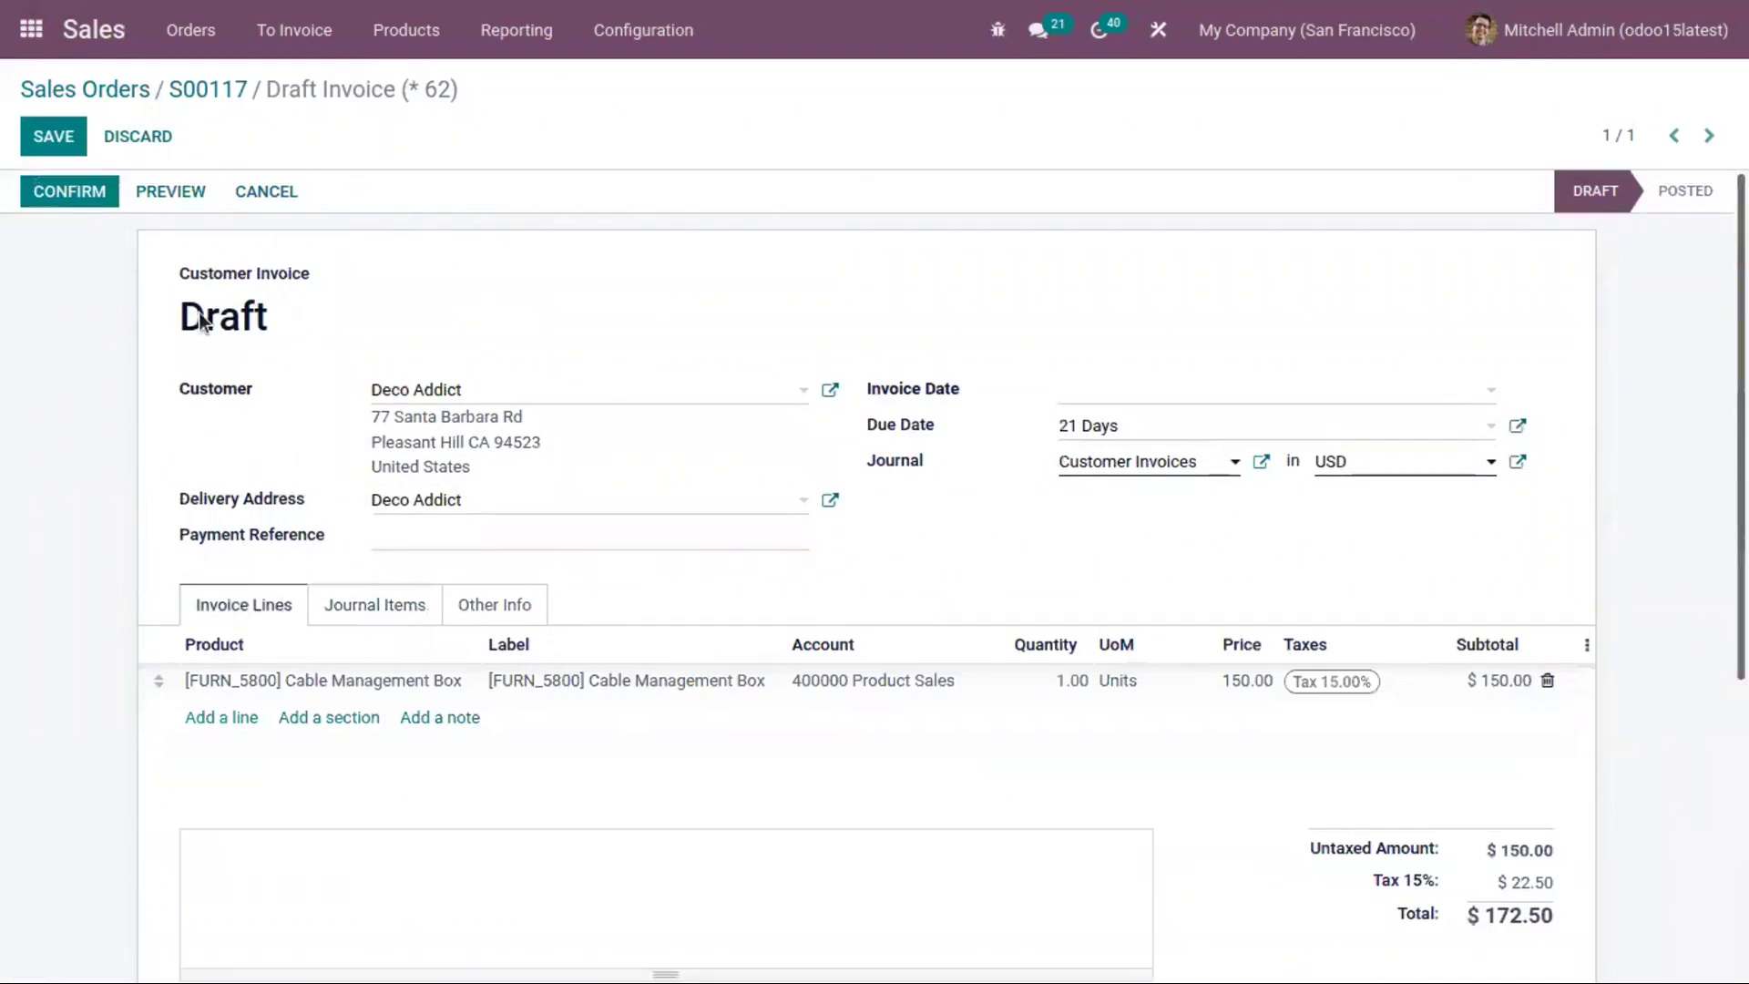
pyautogui.click(86, 190)
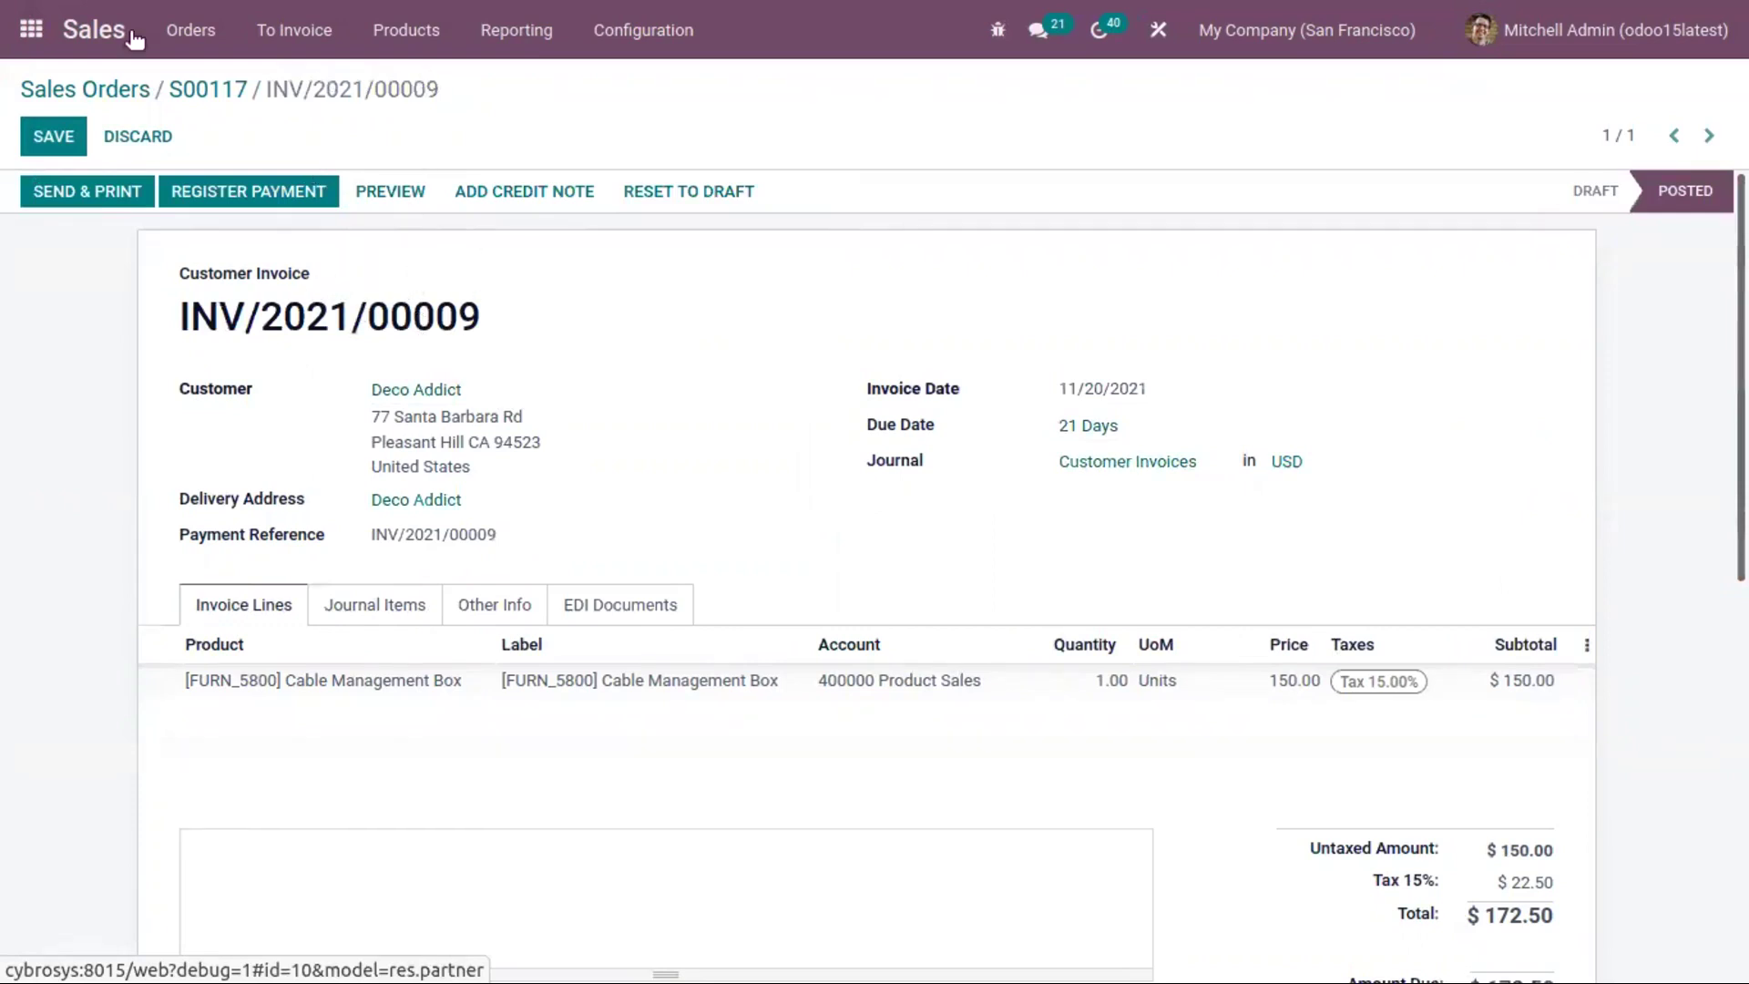
pyautogui.click(395, 601)
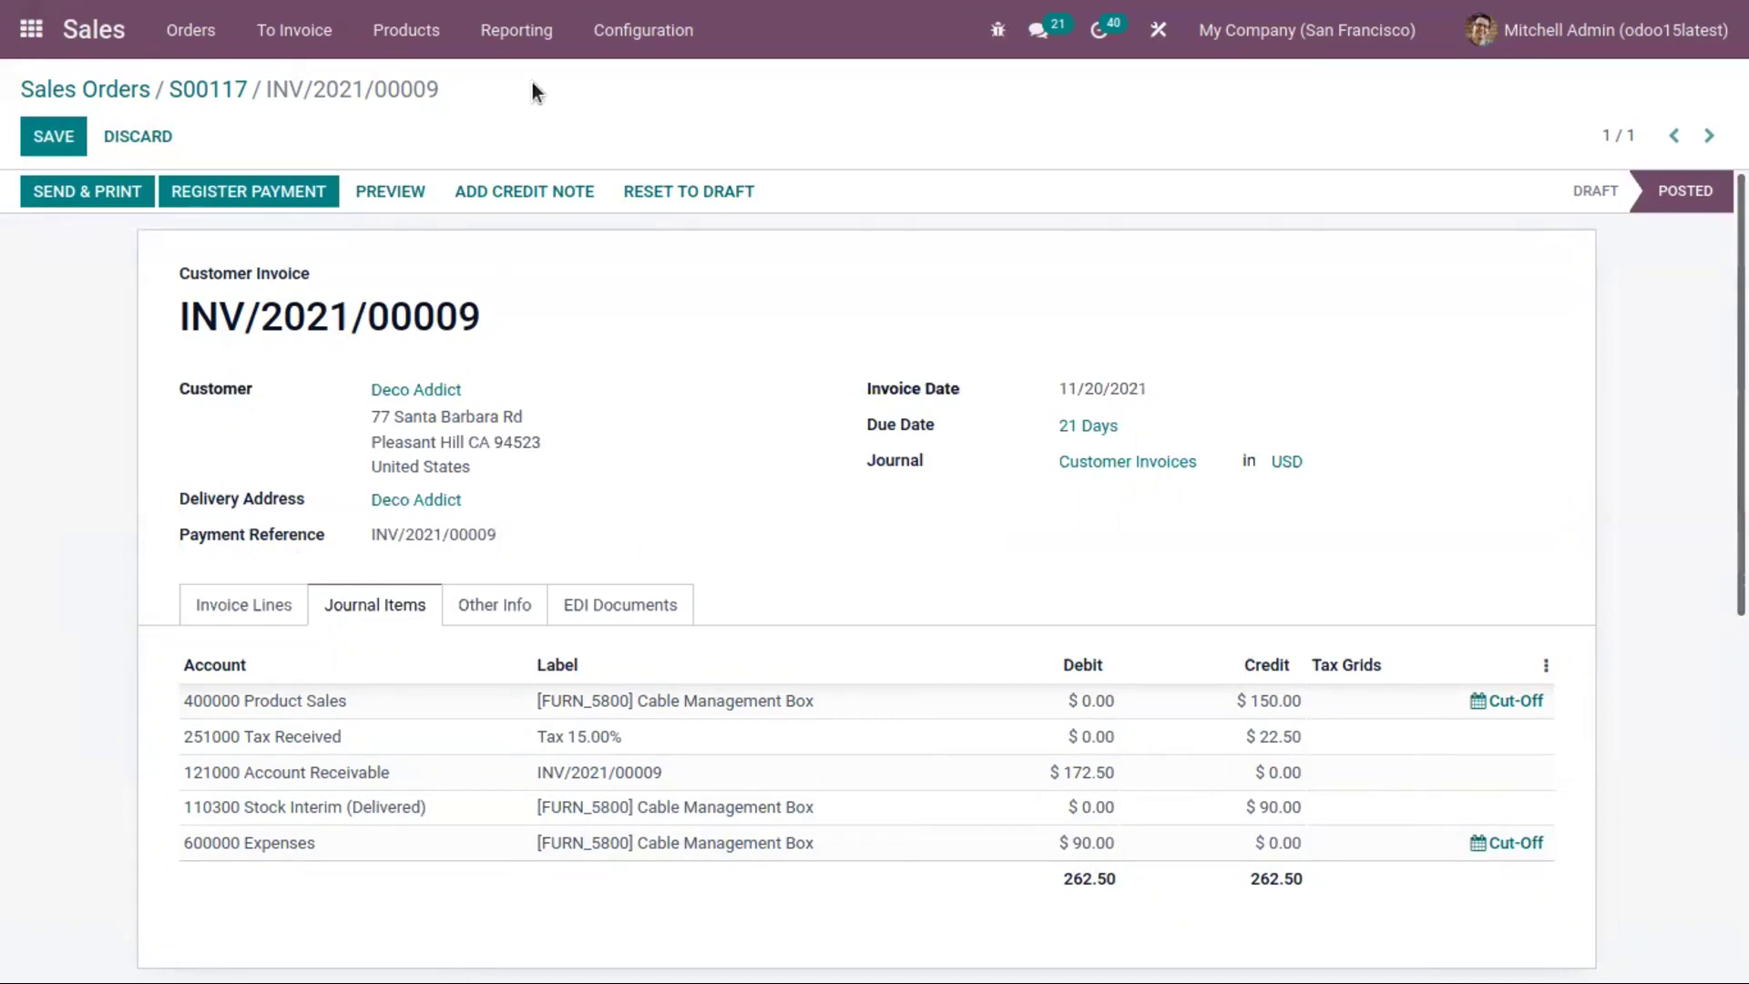
# Open the settings and search for "angl" to check the Anglo-Saxon Accounting option.
pyautogui.click(606, 30)
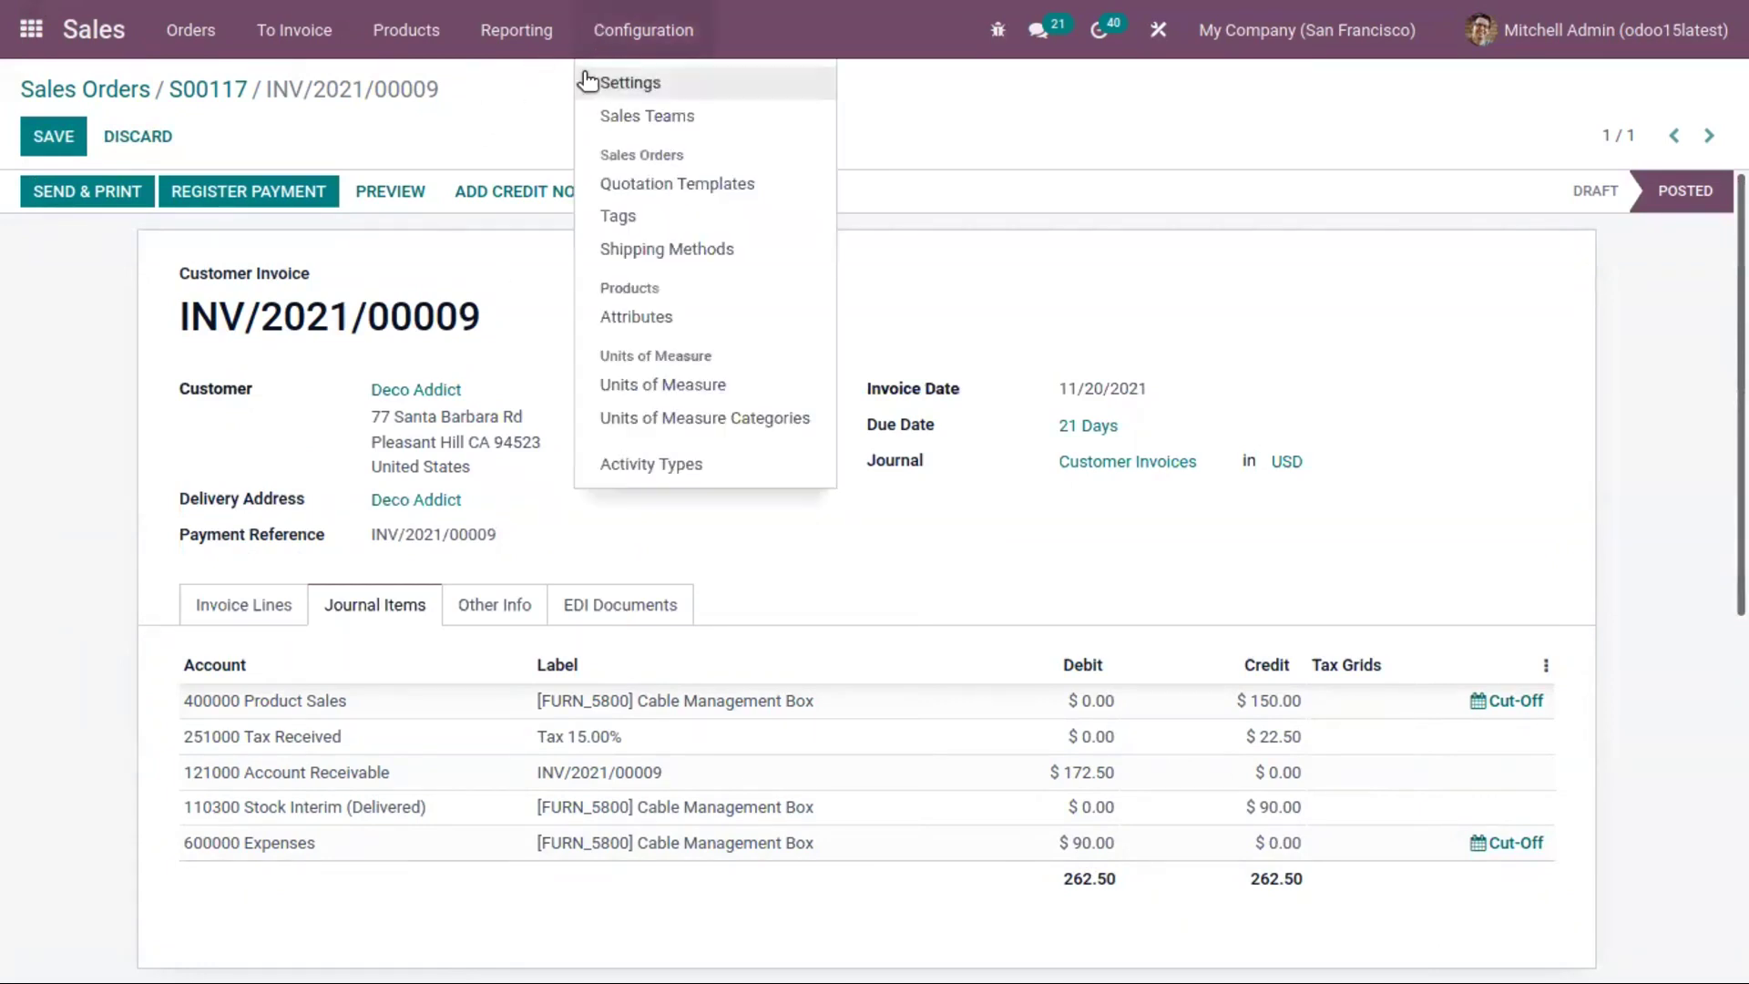
pyautogui.click(590, 84)
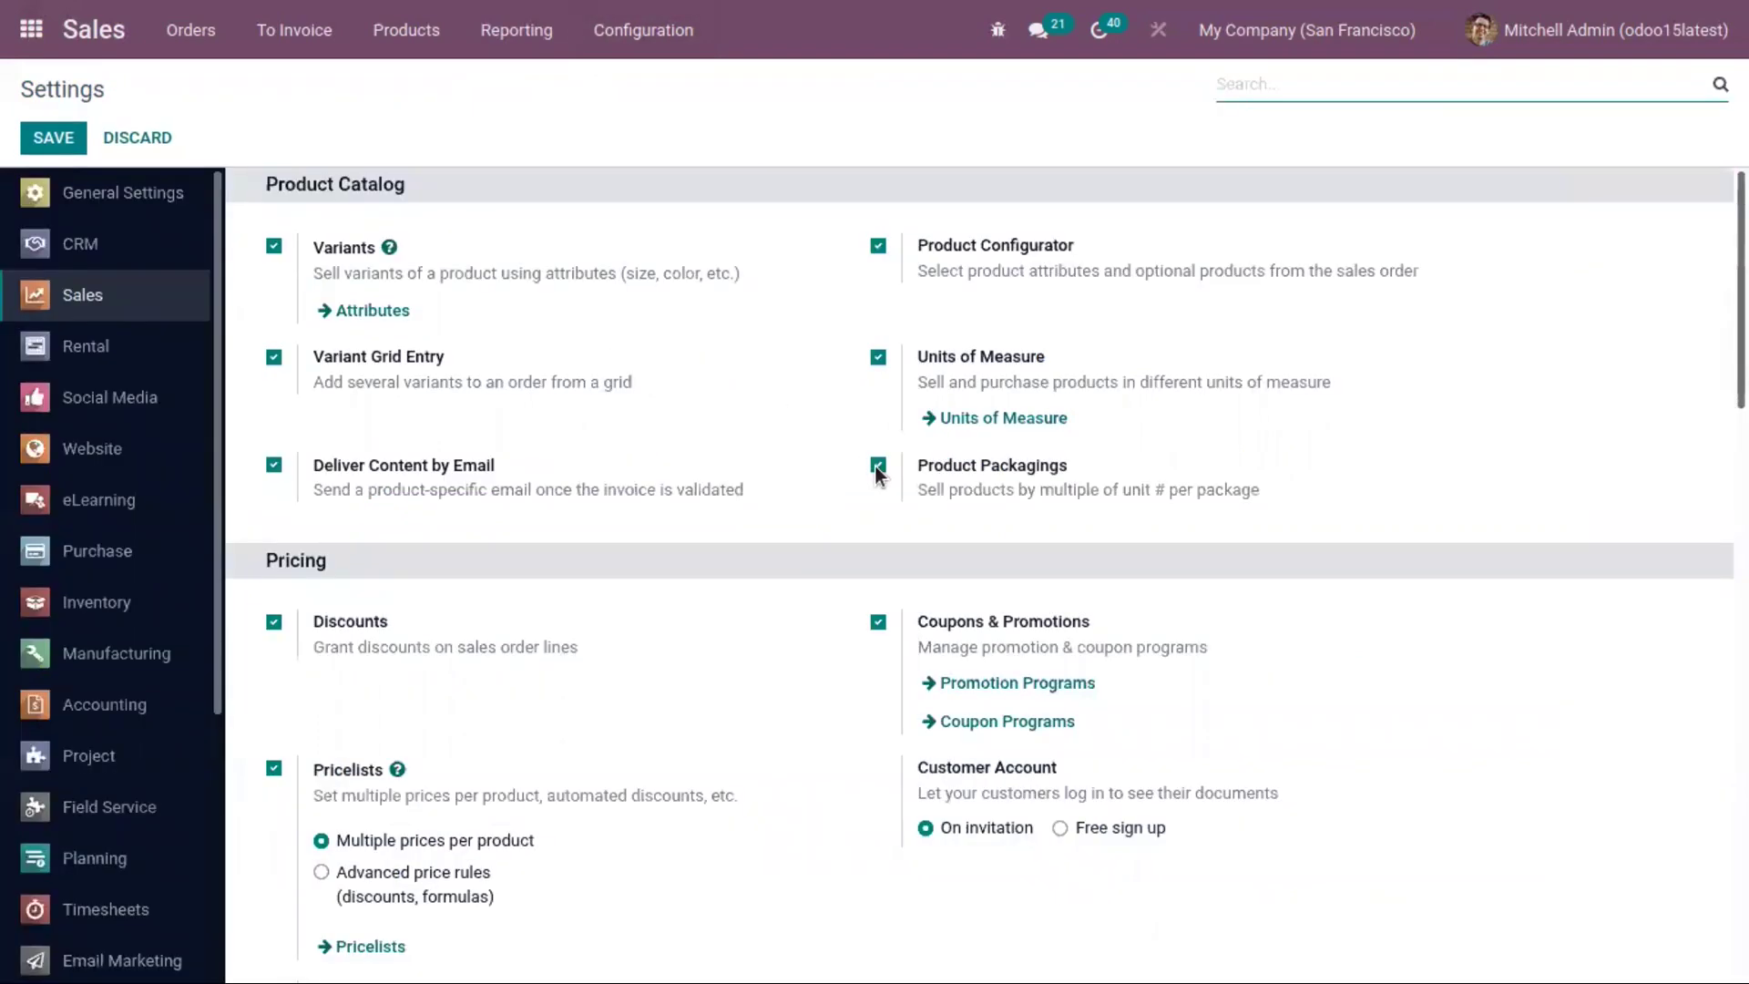
pyautogui.scroll(-3, 877, 474)
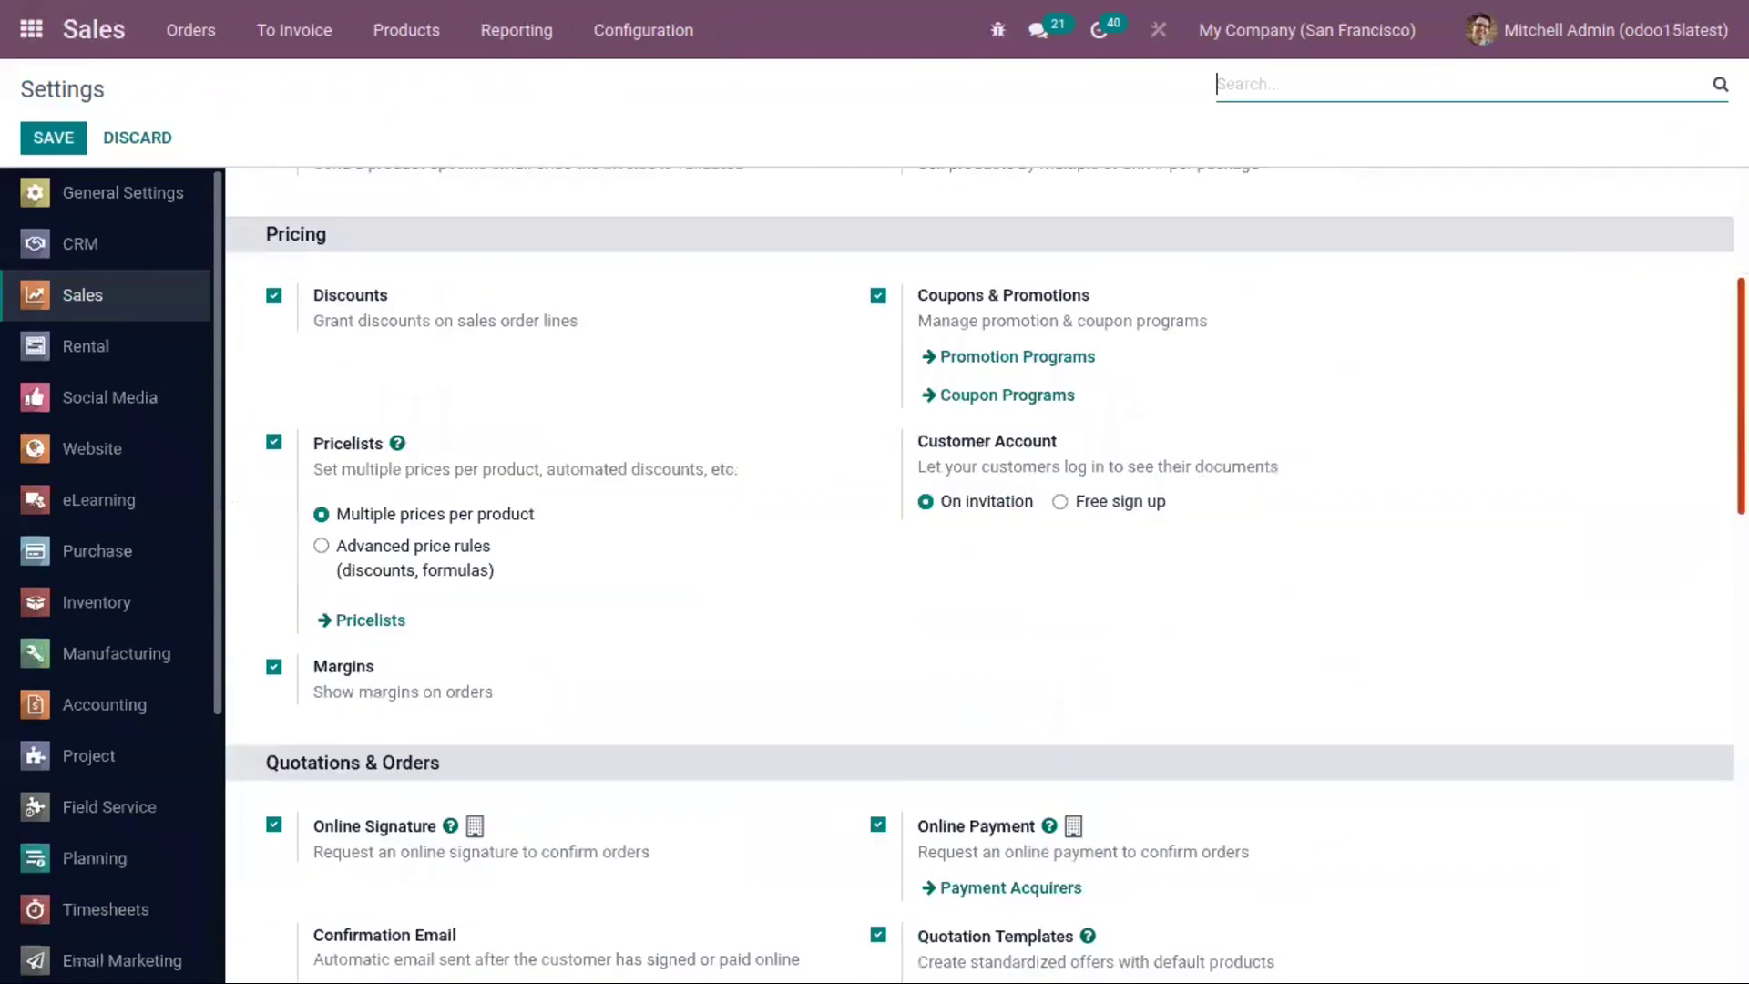
pyautogui.scroll(-2, 979, 574)
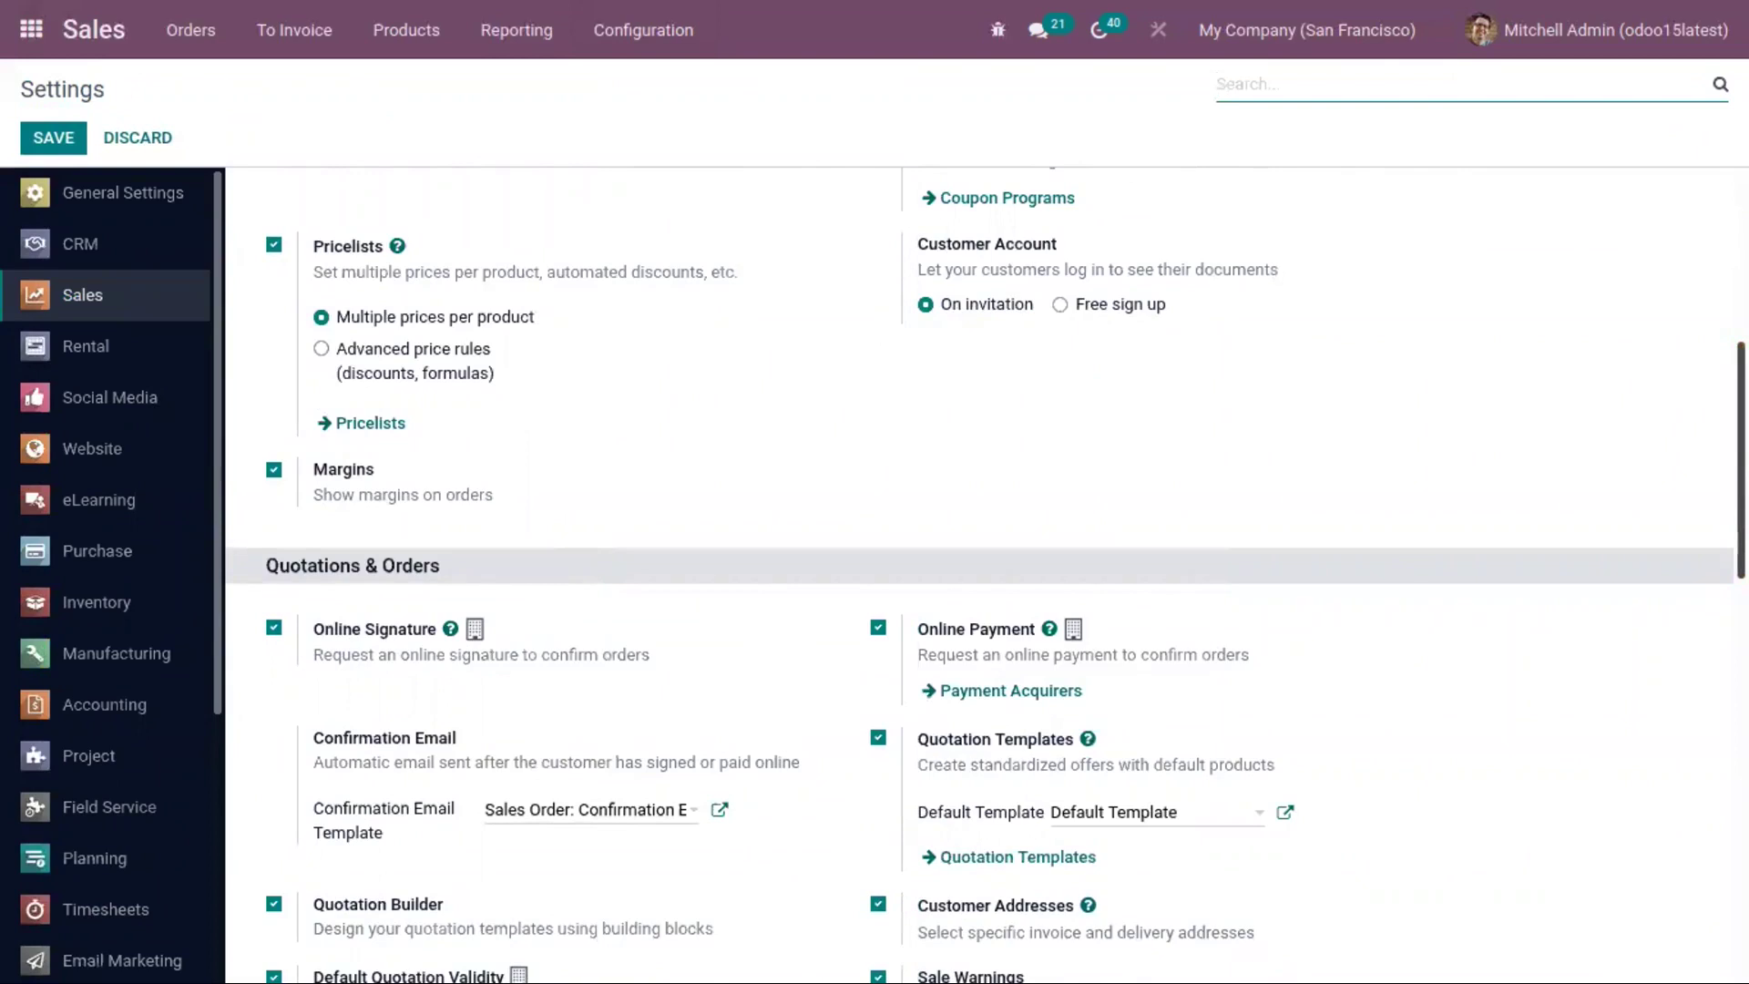
pyautogui.write('an')
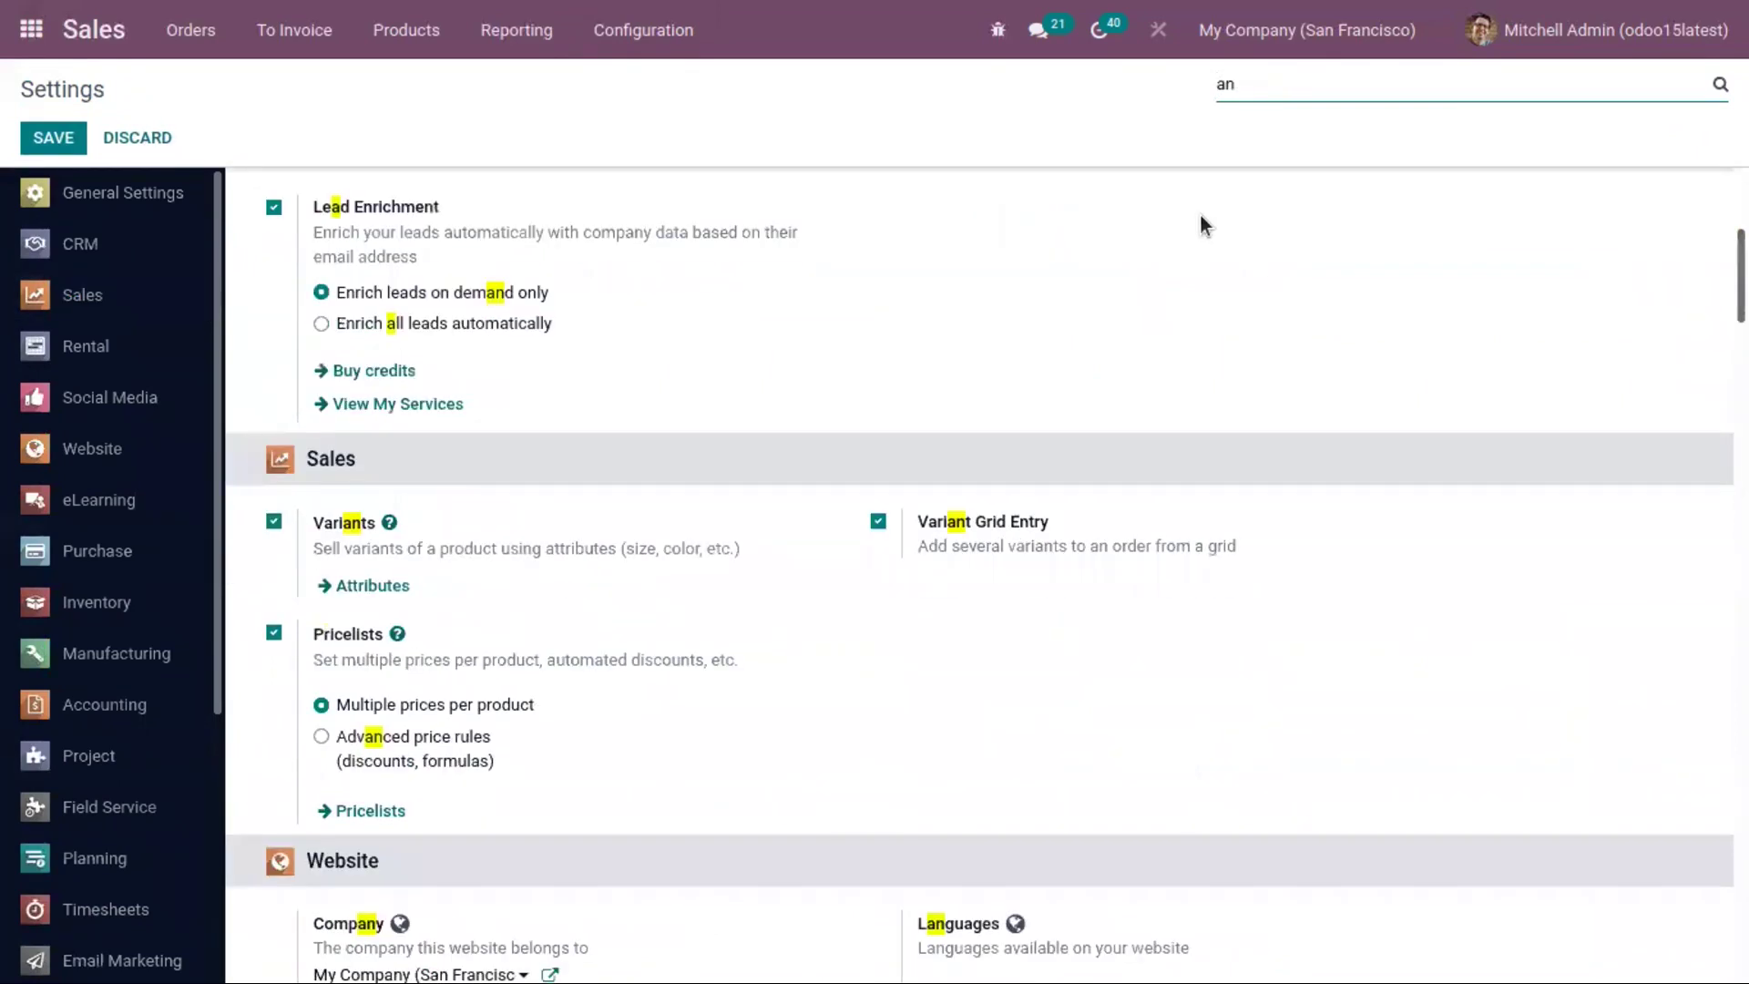
pyautogui.write('gl')
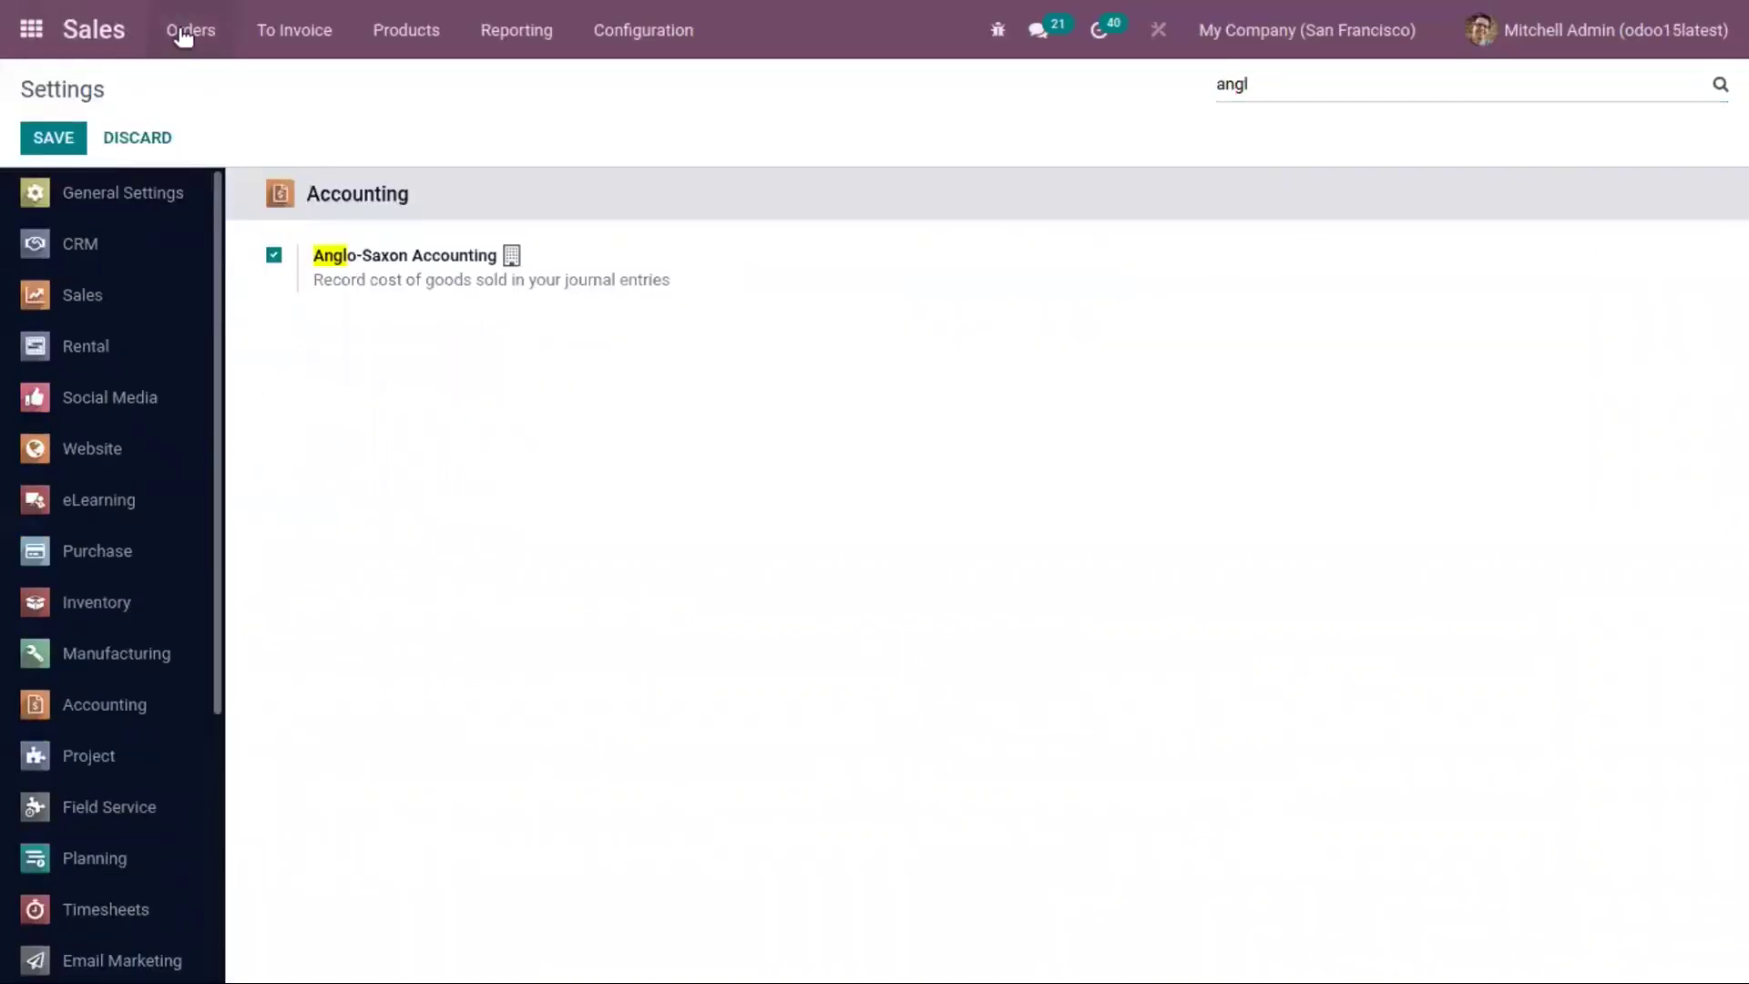
# Reopen sales order S00117 from the orders list and examine the journal items of its linked invoice.
pyautogui.click(184, 35)
pyautogui.click(246, 115)
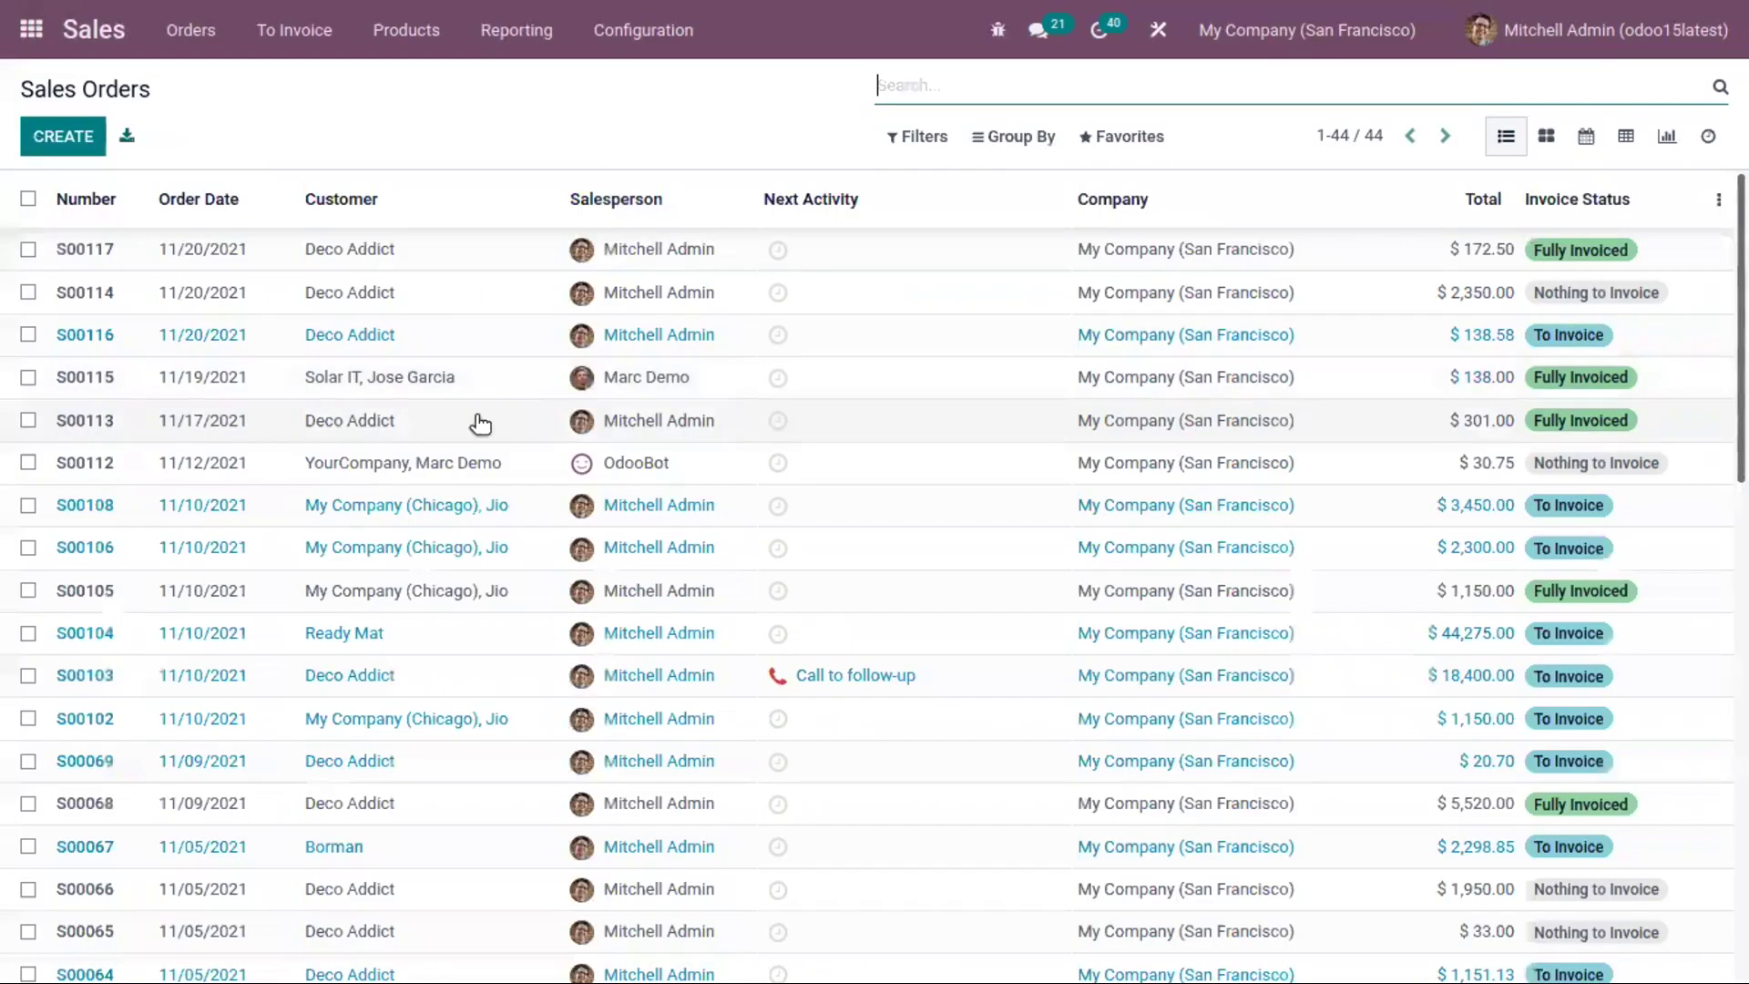
pyautogui.click(394, 255)
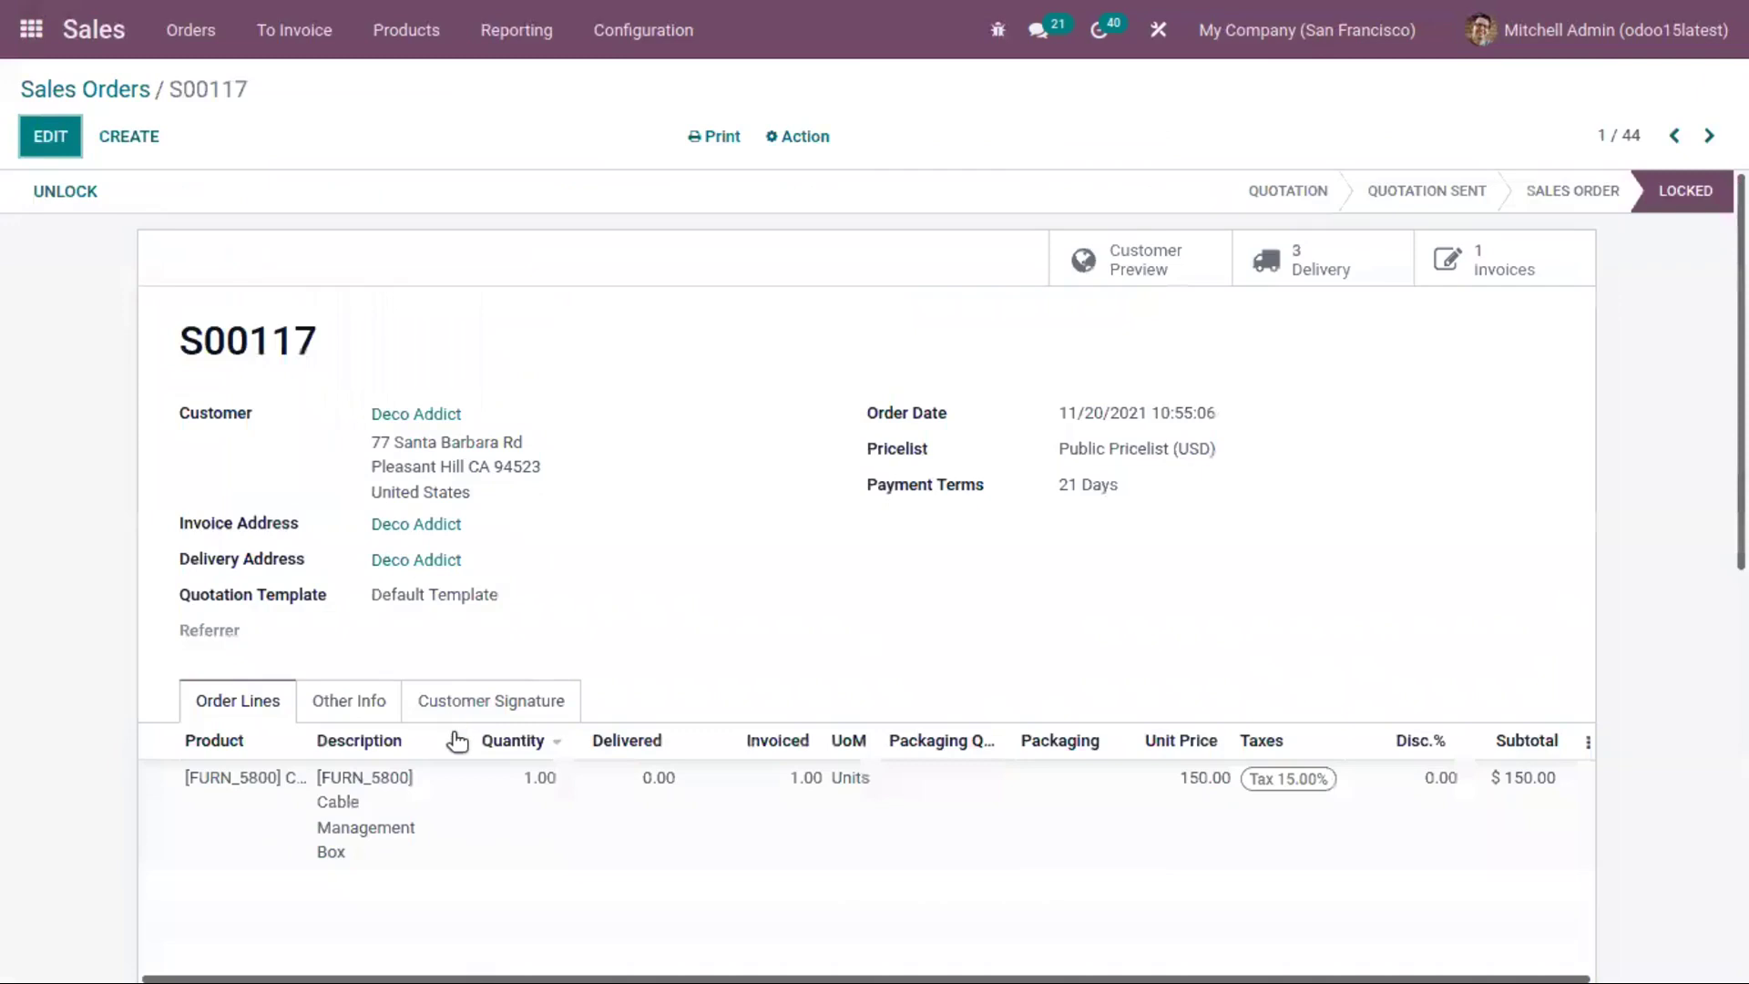
pyautogui.click(346, 702)
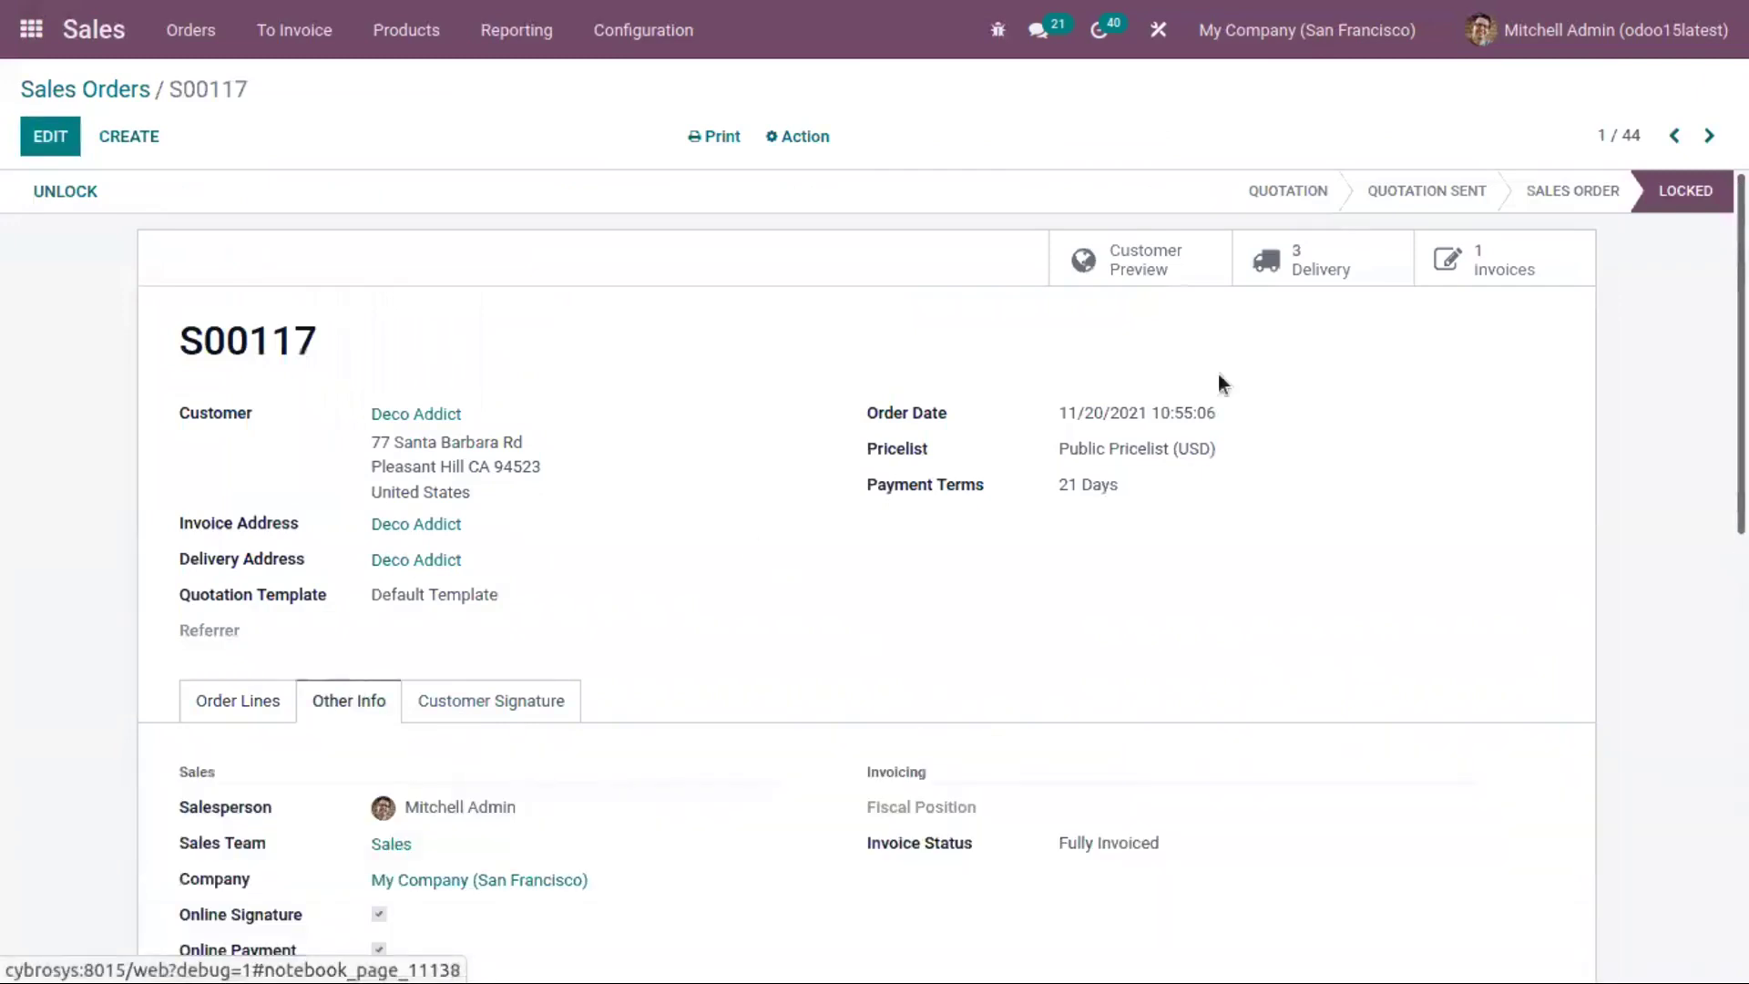
pyautogui.click(1410, 260)
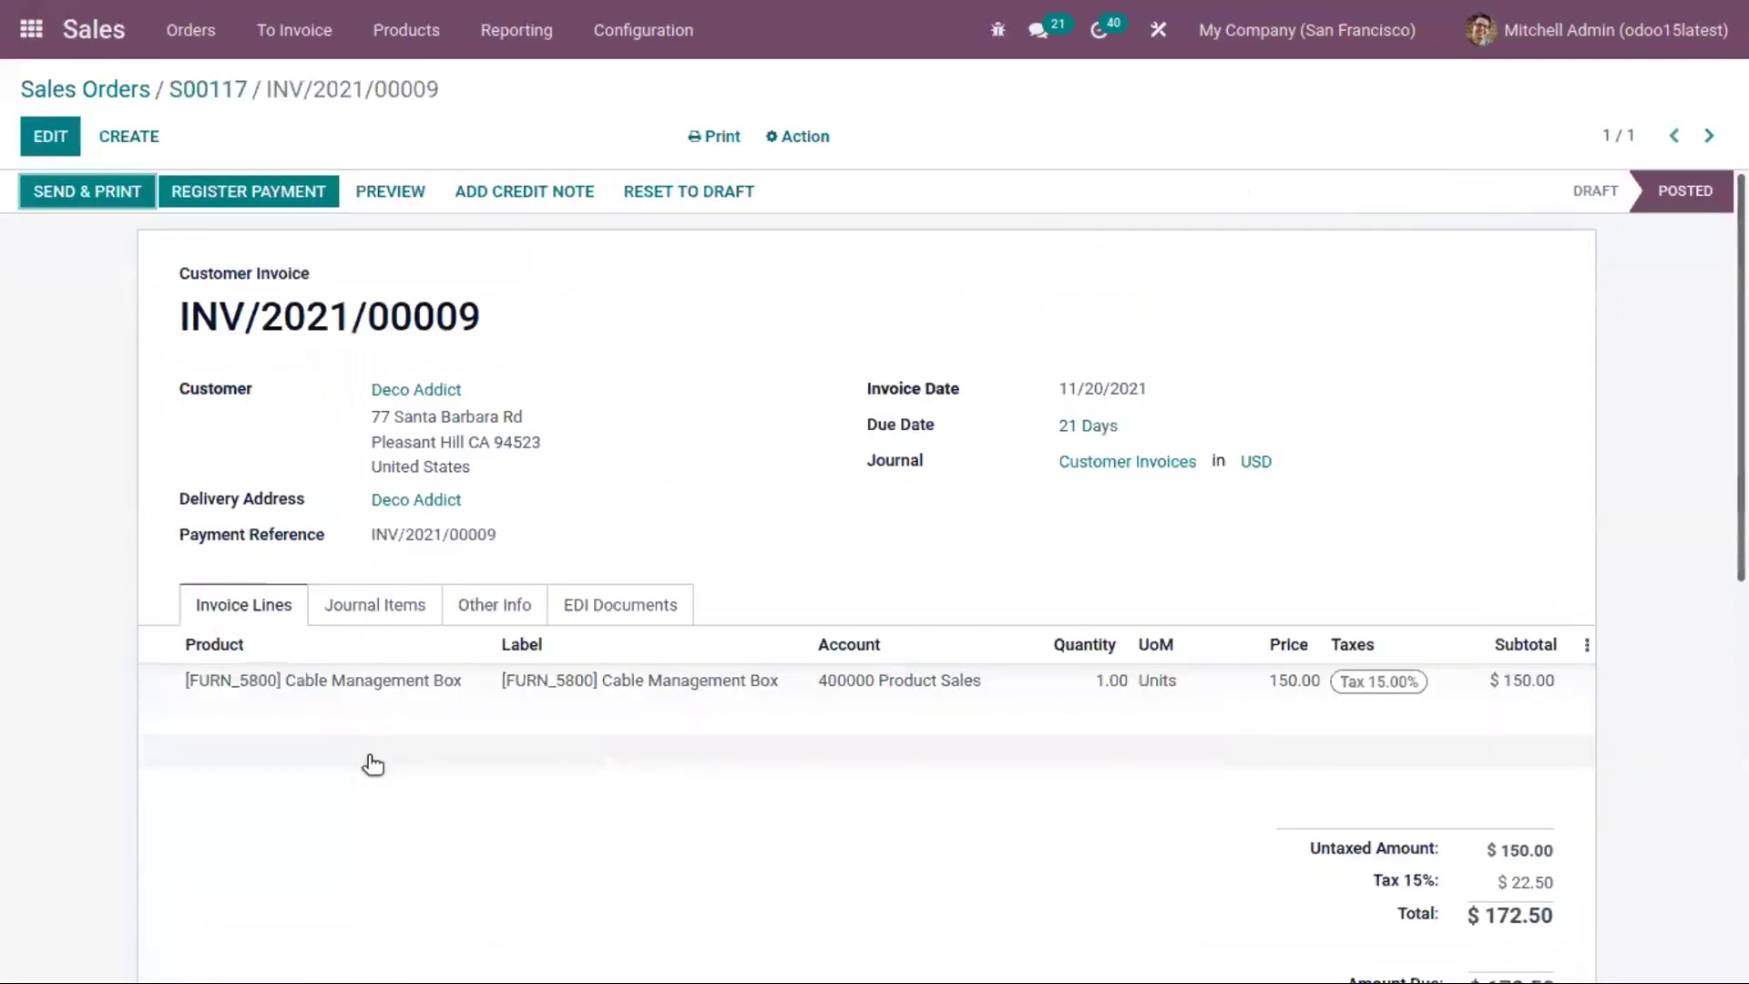
pyautogui.click(383, 603)
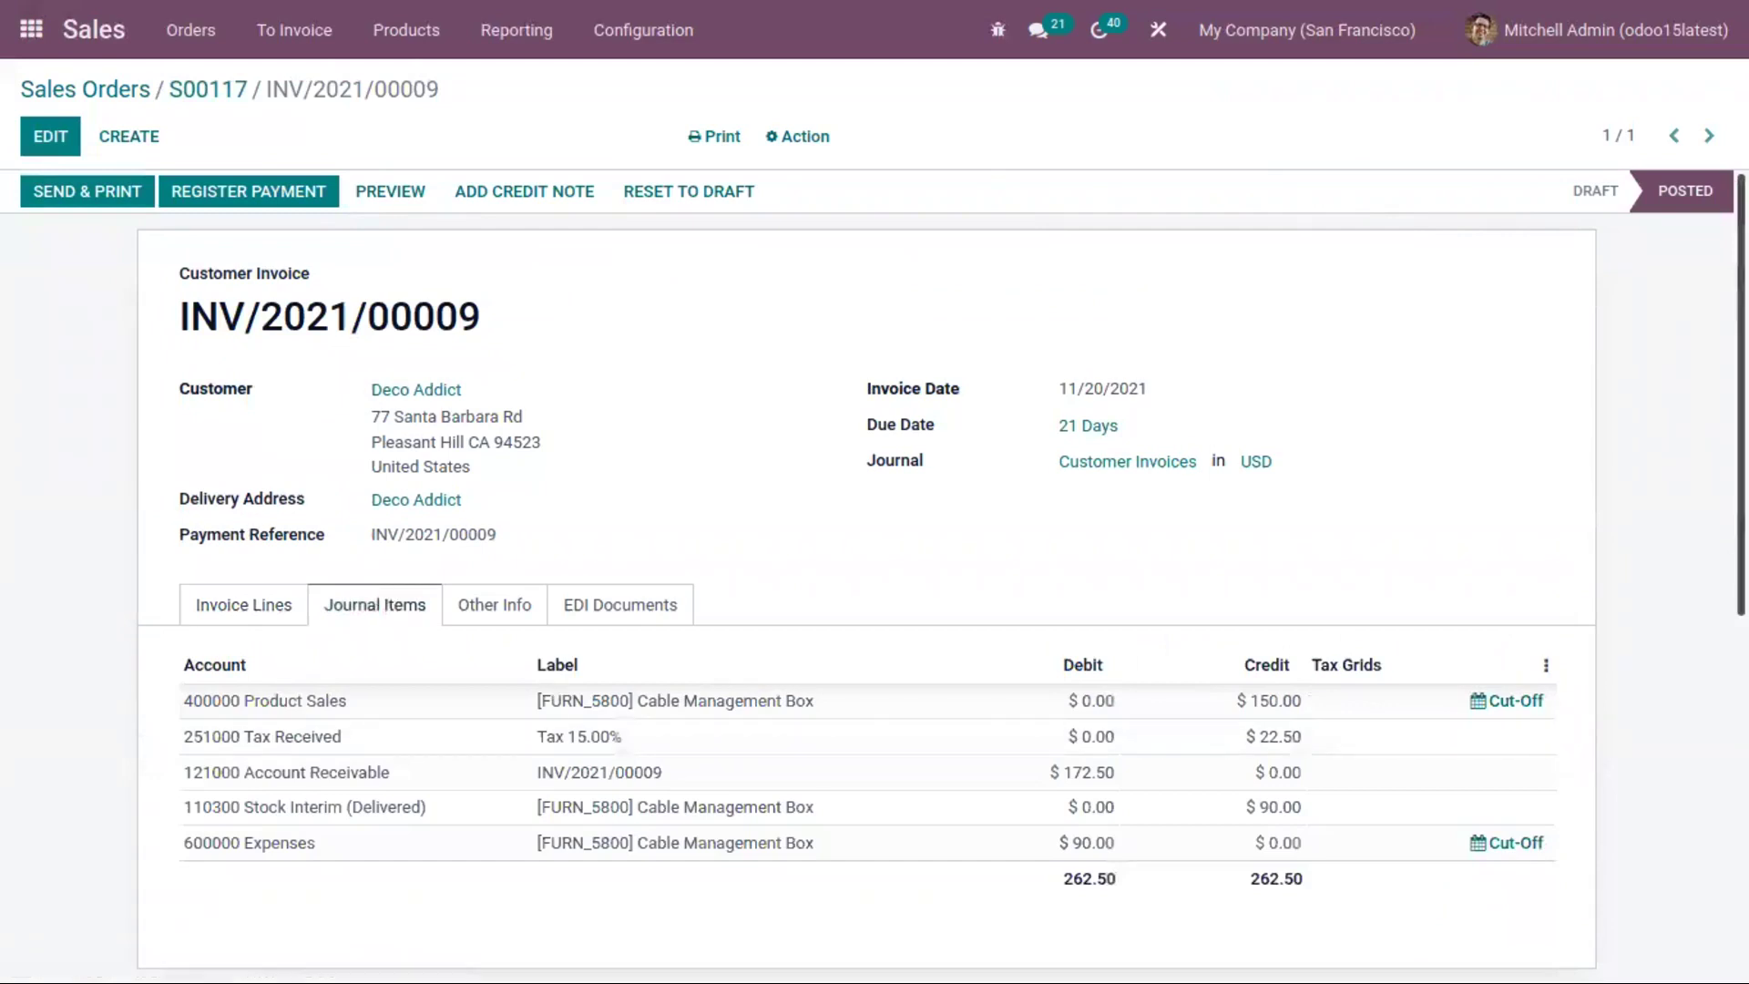
pyautogui.scroll(-2, 390, 637)
pyautogui.moveTo(349, 625)
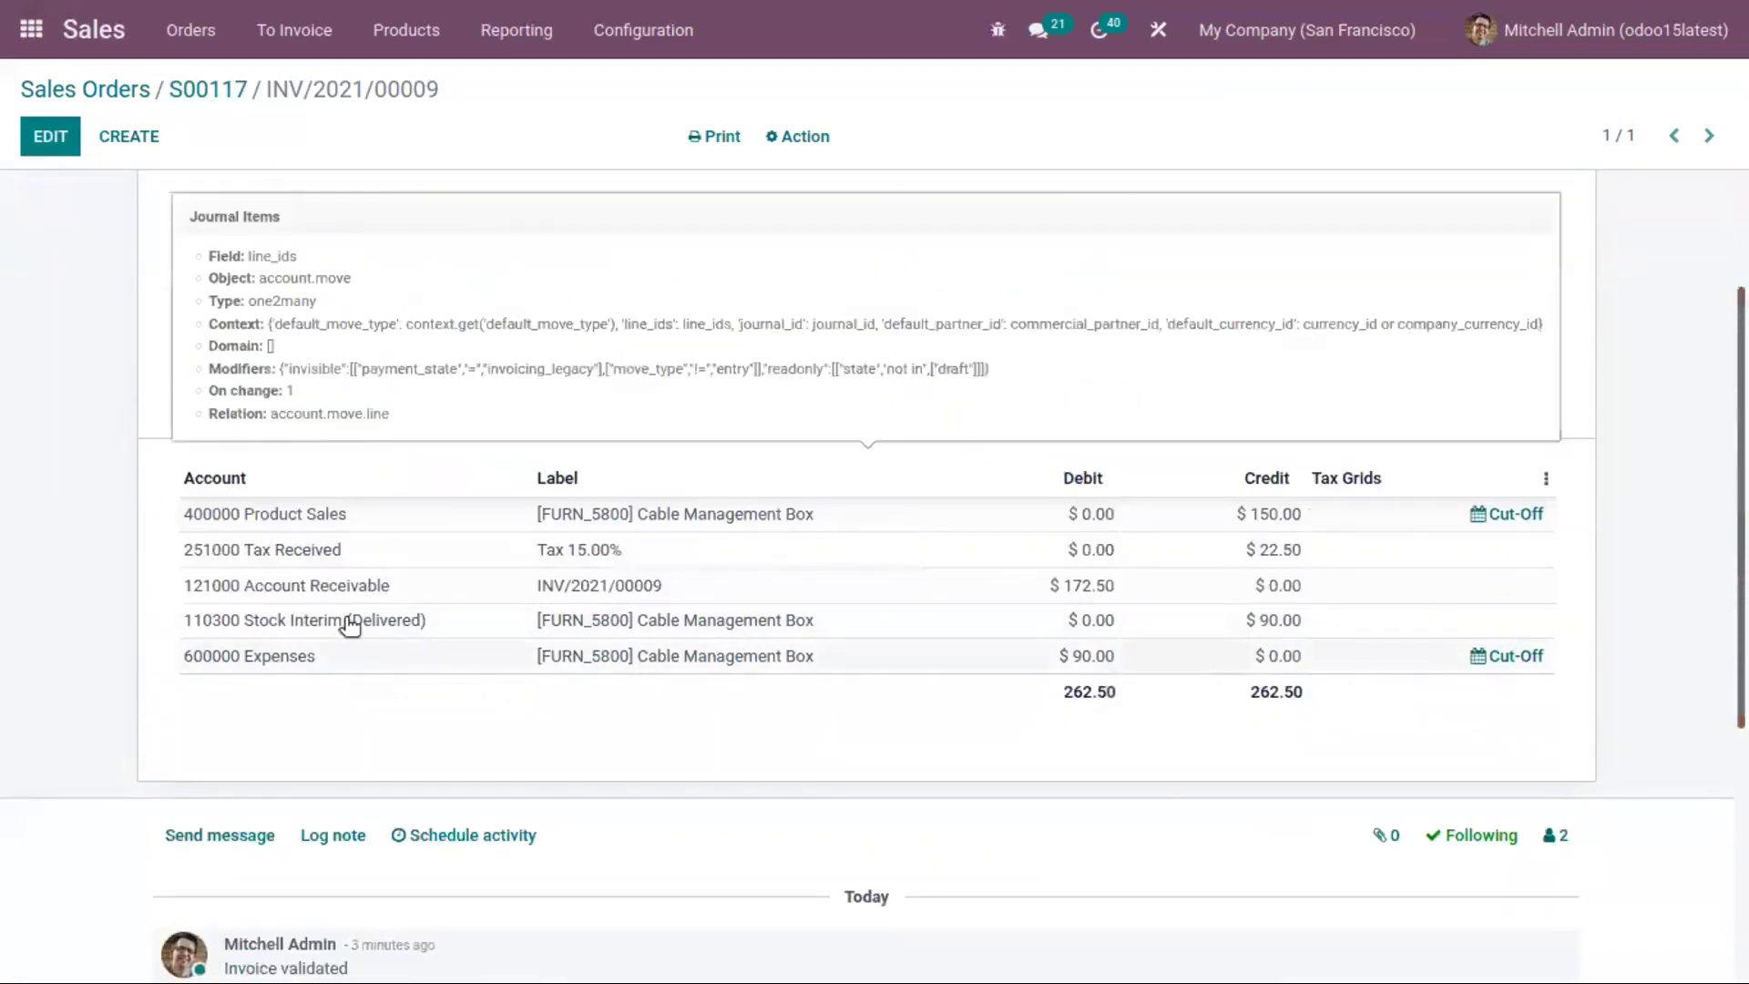
# Switch to the Accounting app and show its dashboard.
pyautogui.click(30, 33)
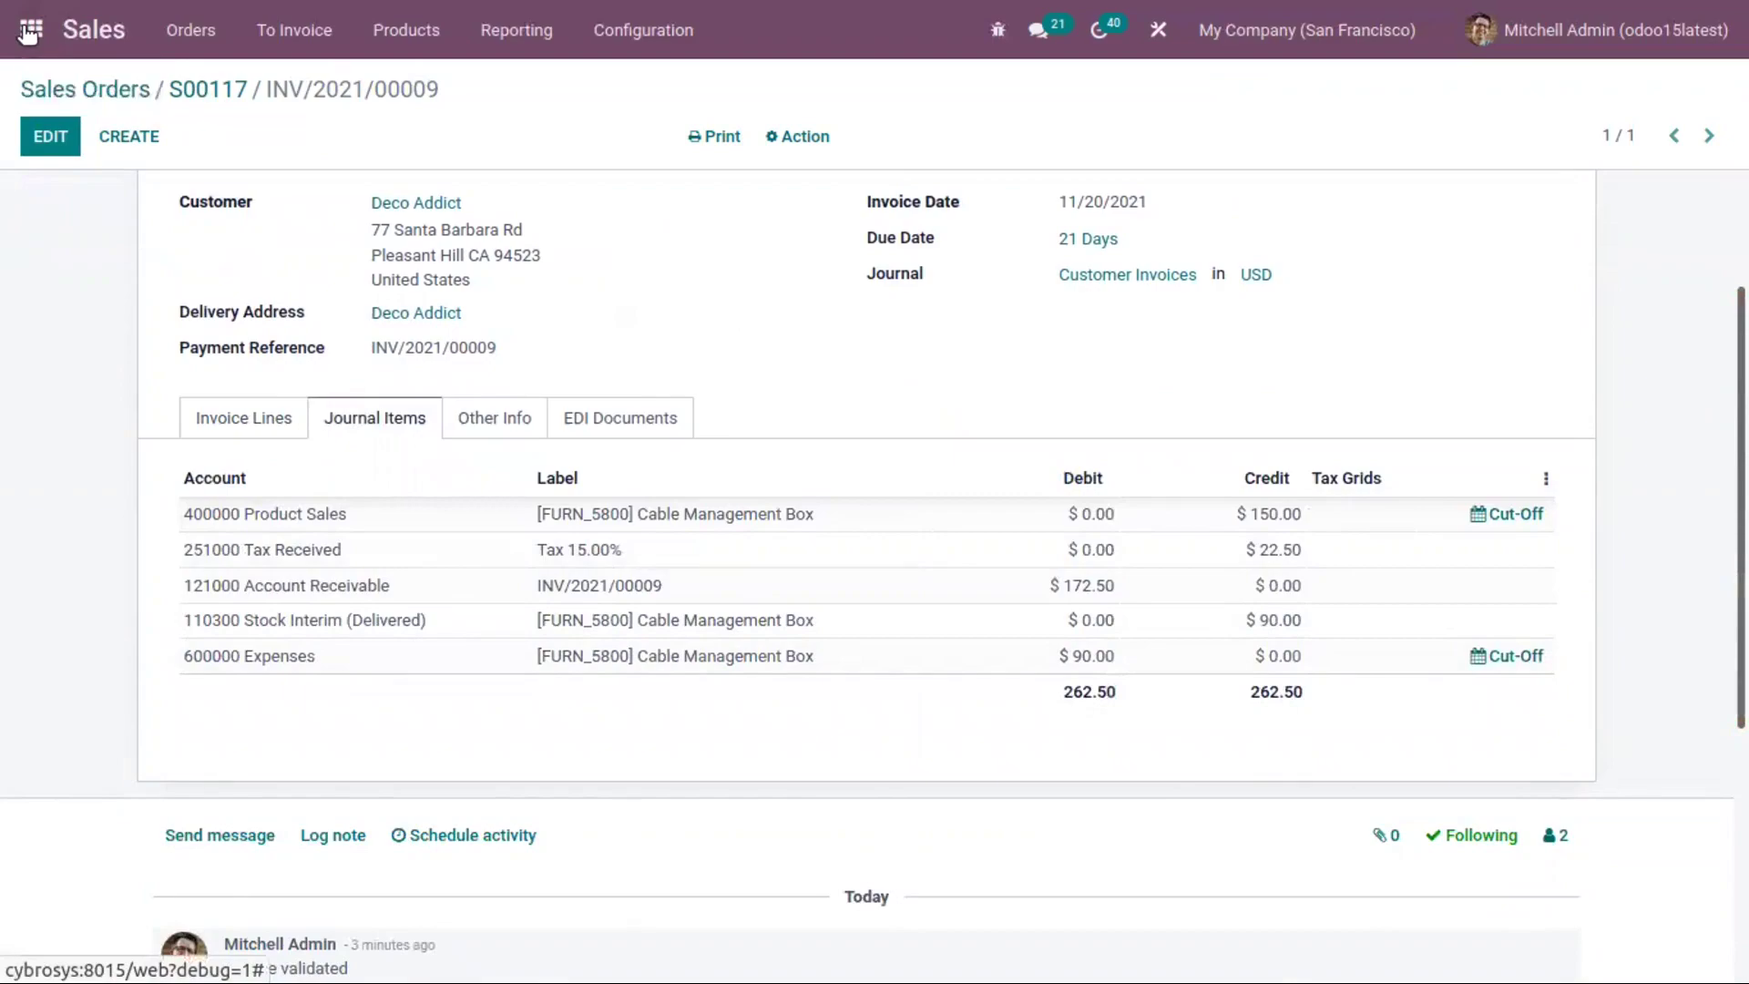
pyautogui.scroll(-2, 1279, 746)
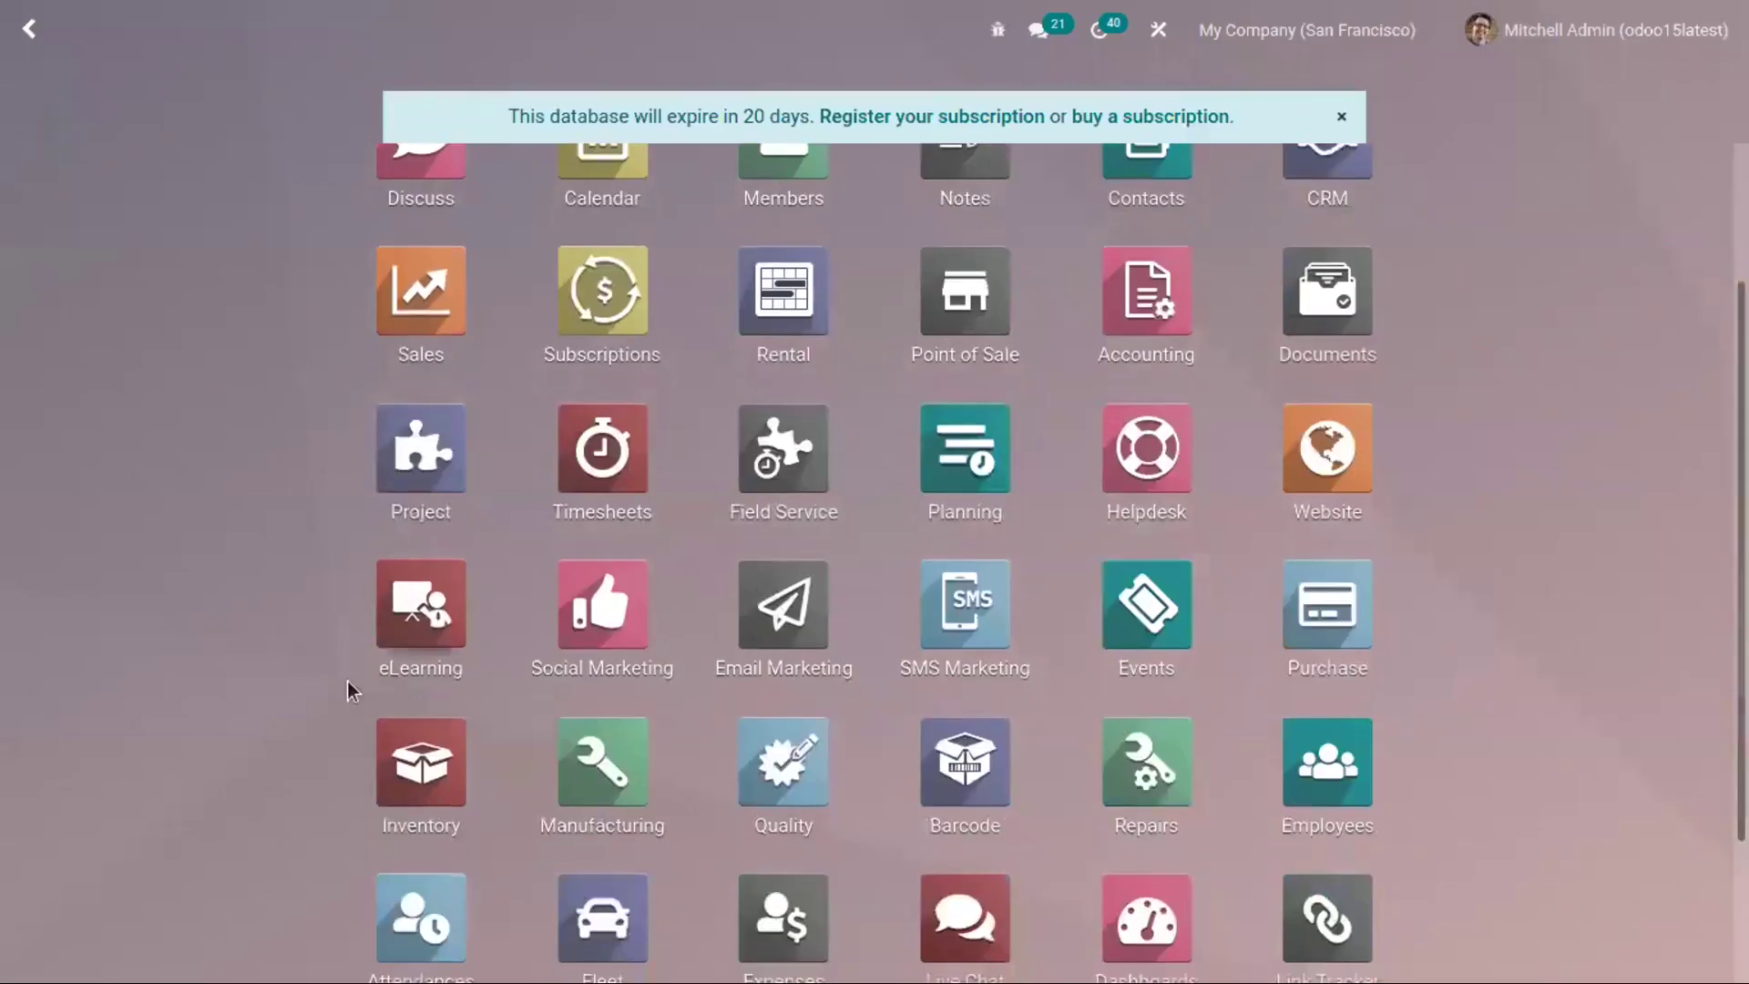
pyautogui.click(1113, 351)
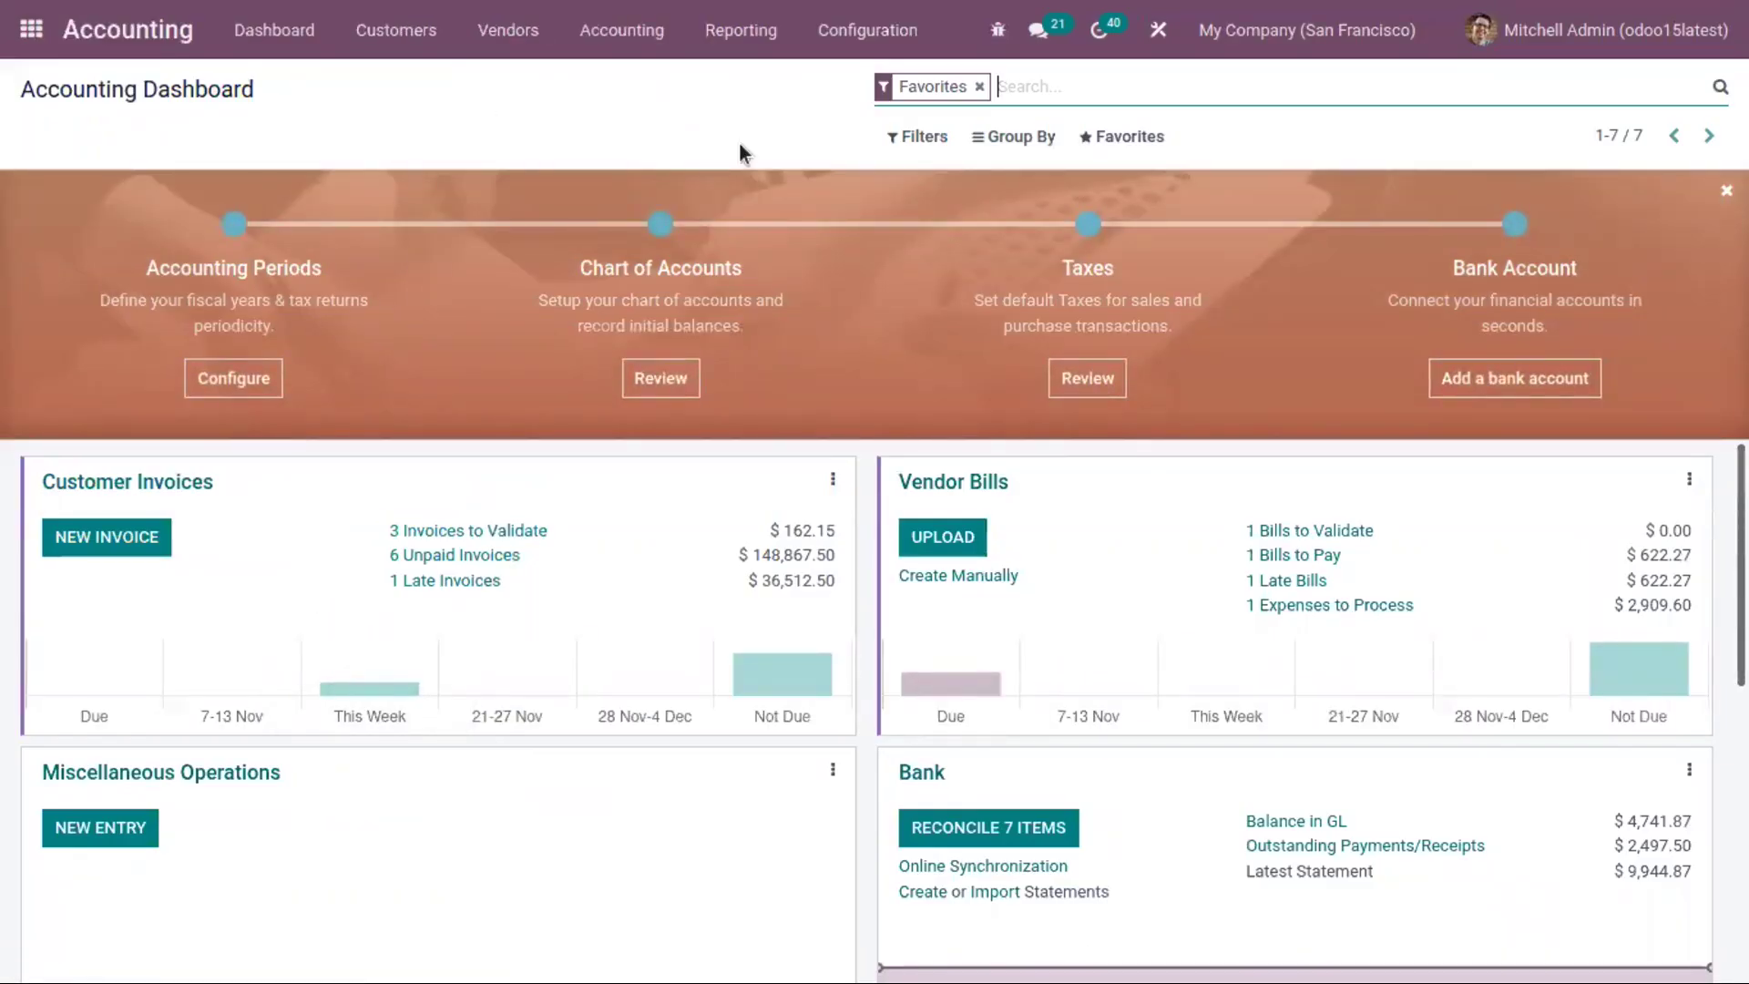
# View the posted journal items of the Sales journal to examine the invoice entries for Deco Addict.
pyautogui.click(613, 36)
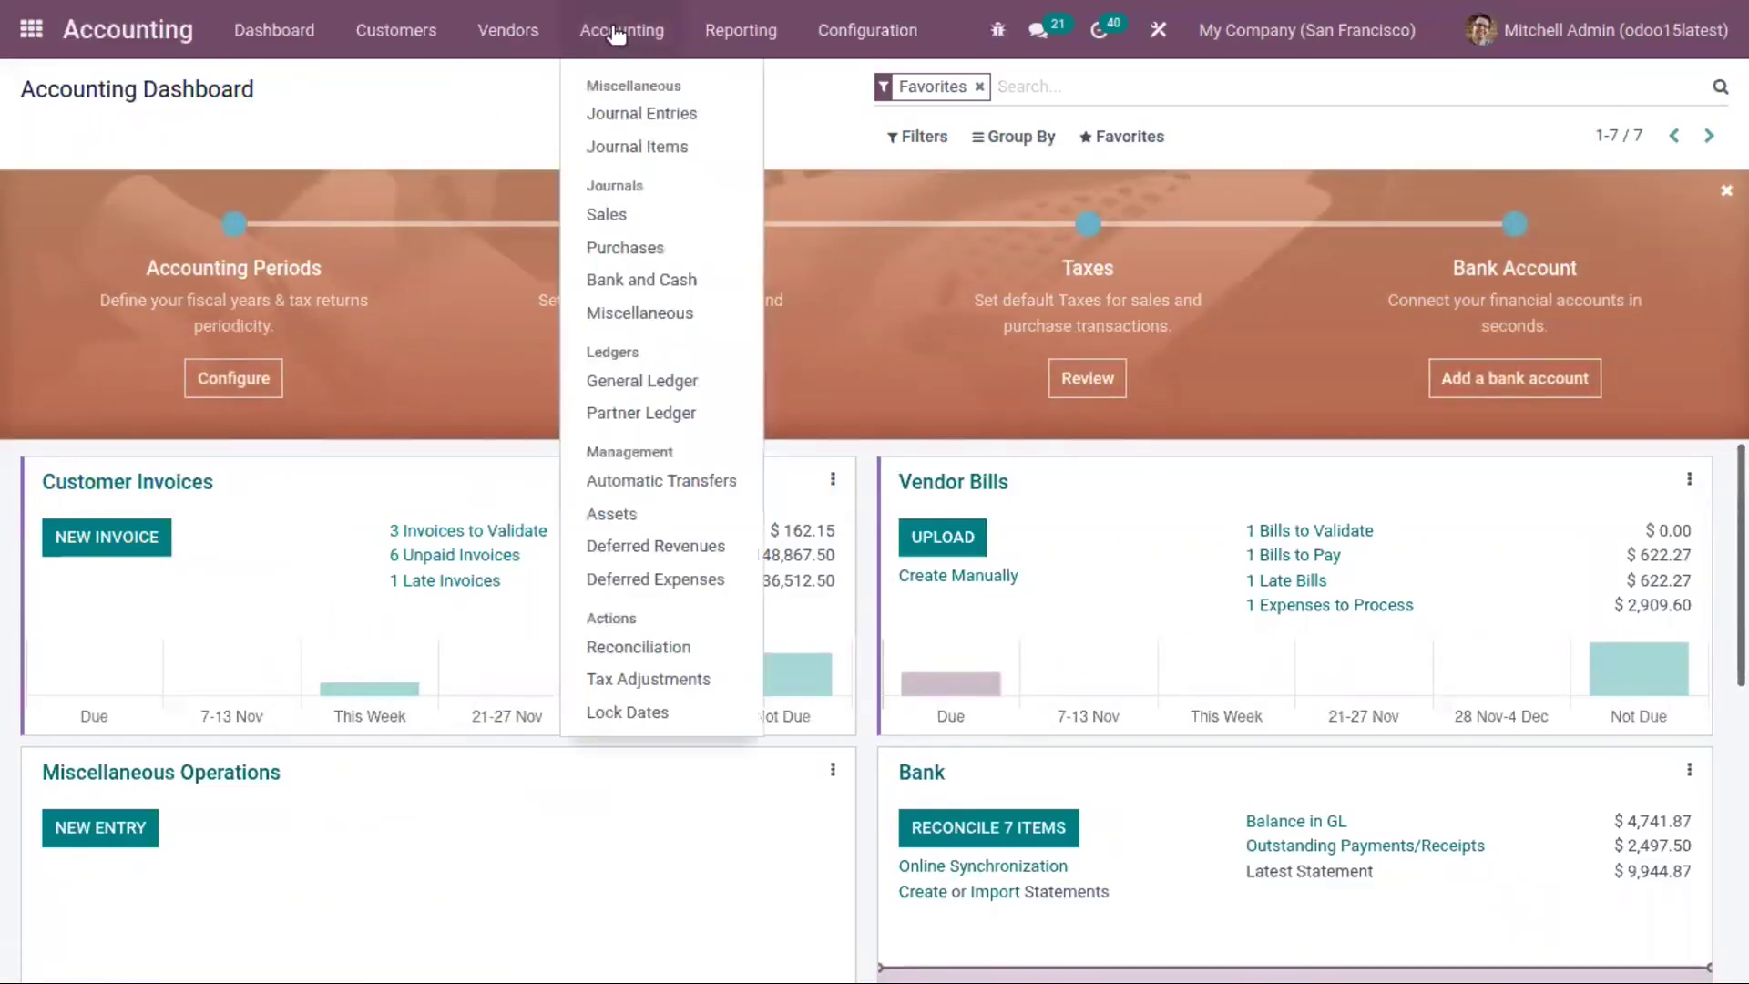
pyautogui.click(638, 218)
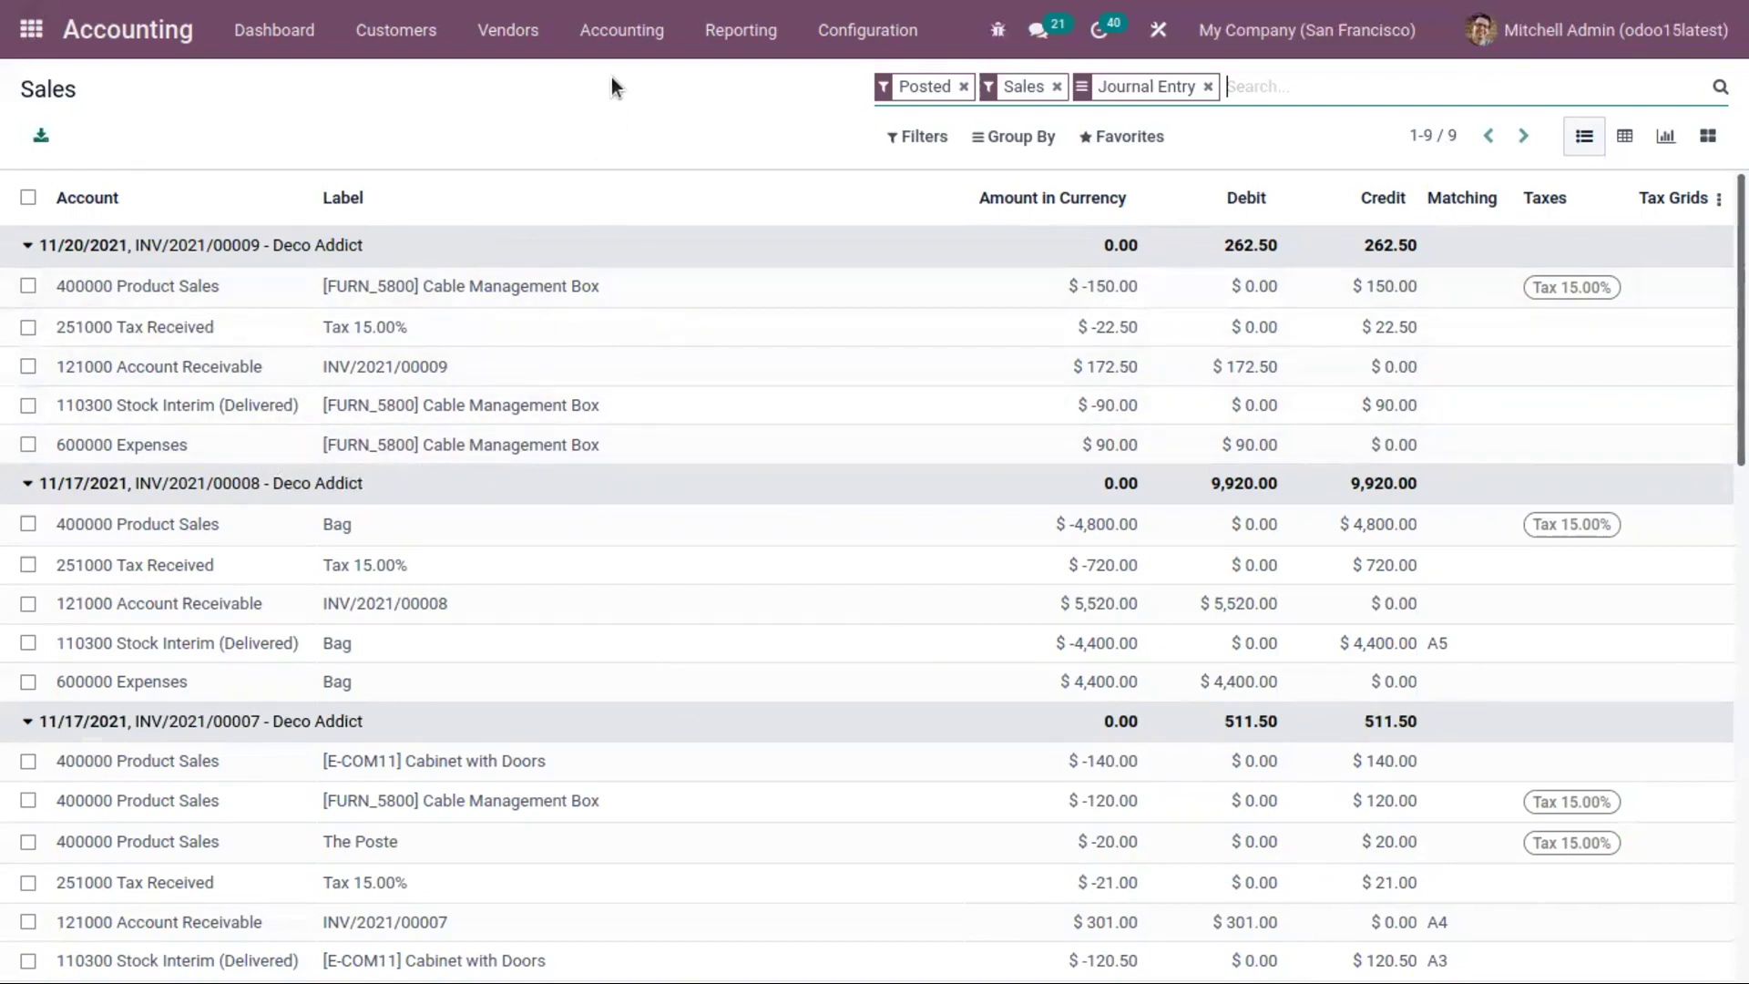
# Examine the inventory valuation journal entry for WH/IN/00075 - Cable Management Box, and list all posted journal items.
pyautogui.click(622, 30)
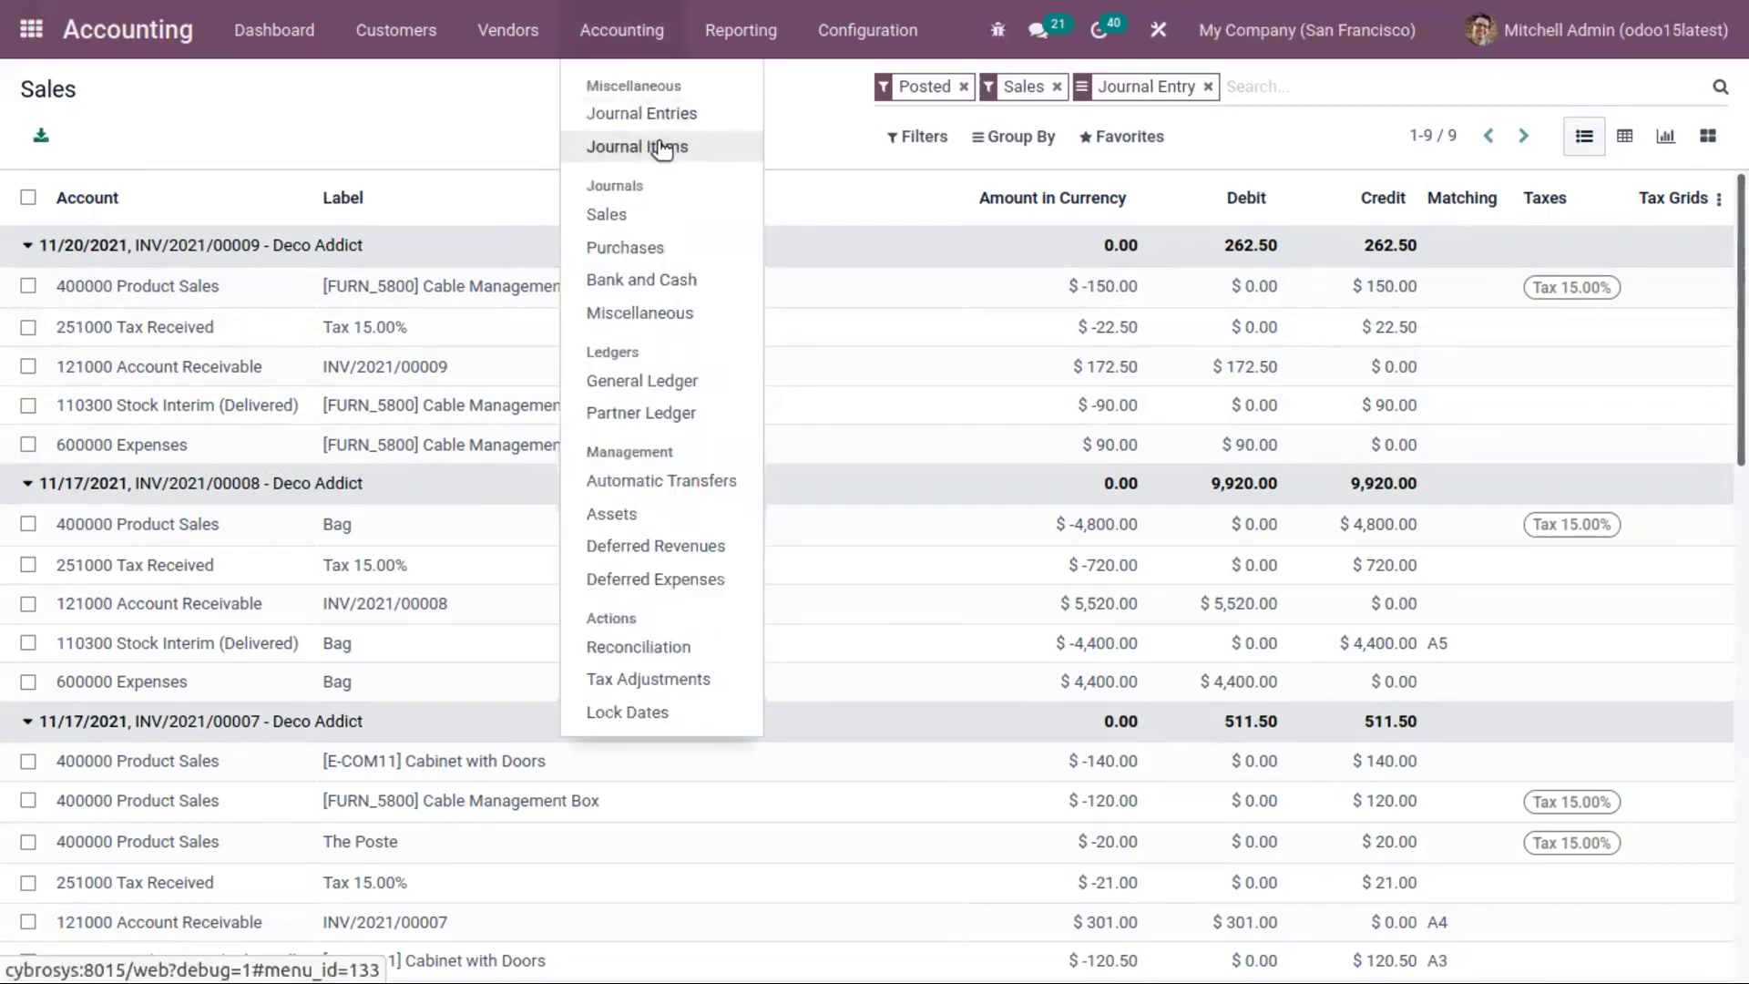
pyautogui.click(652, 116)
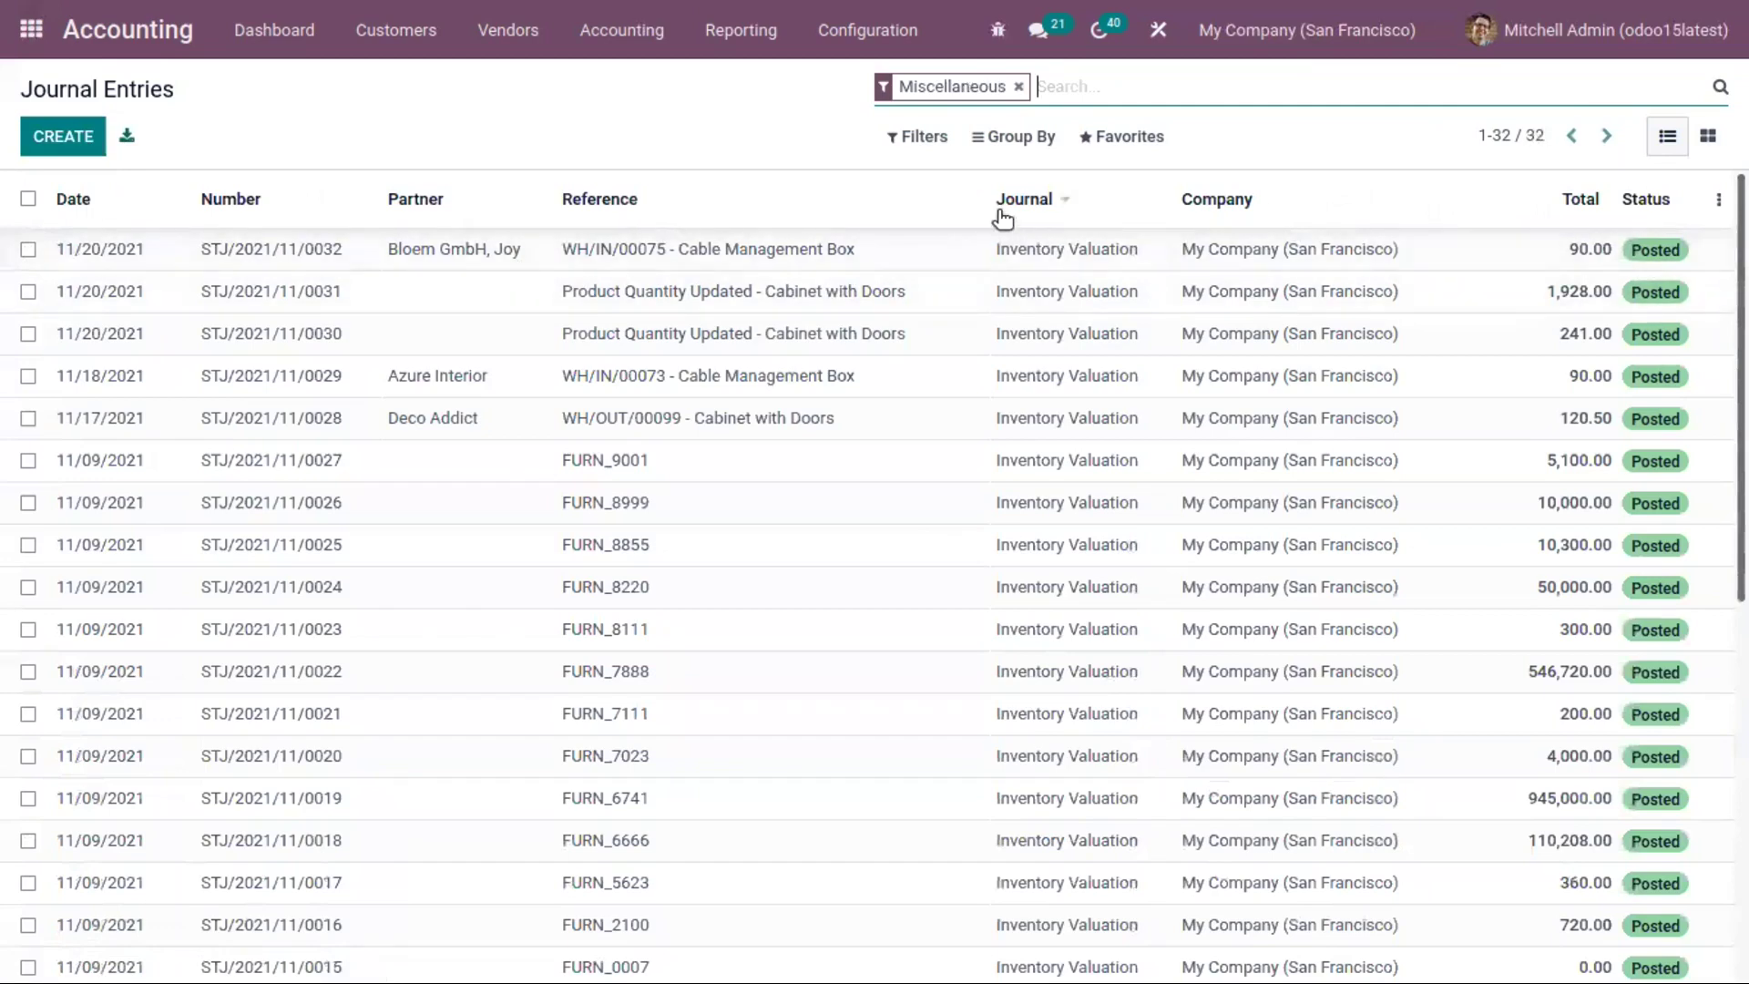
pyautogui.click(407, 270)
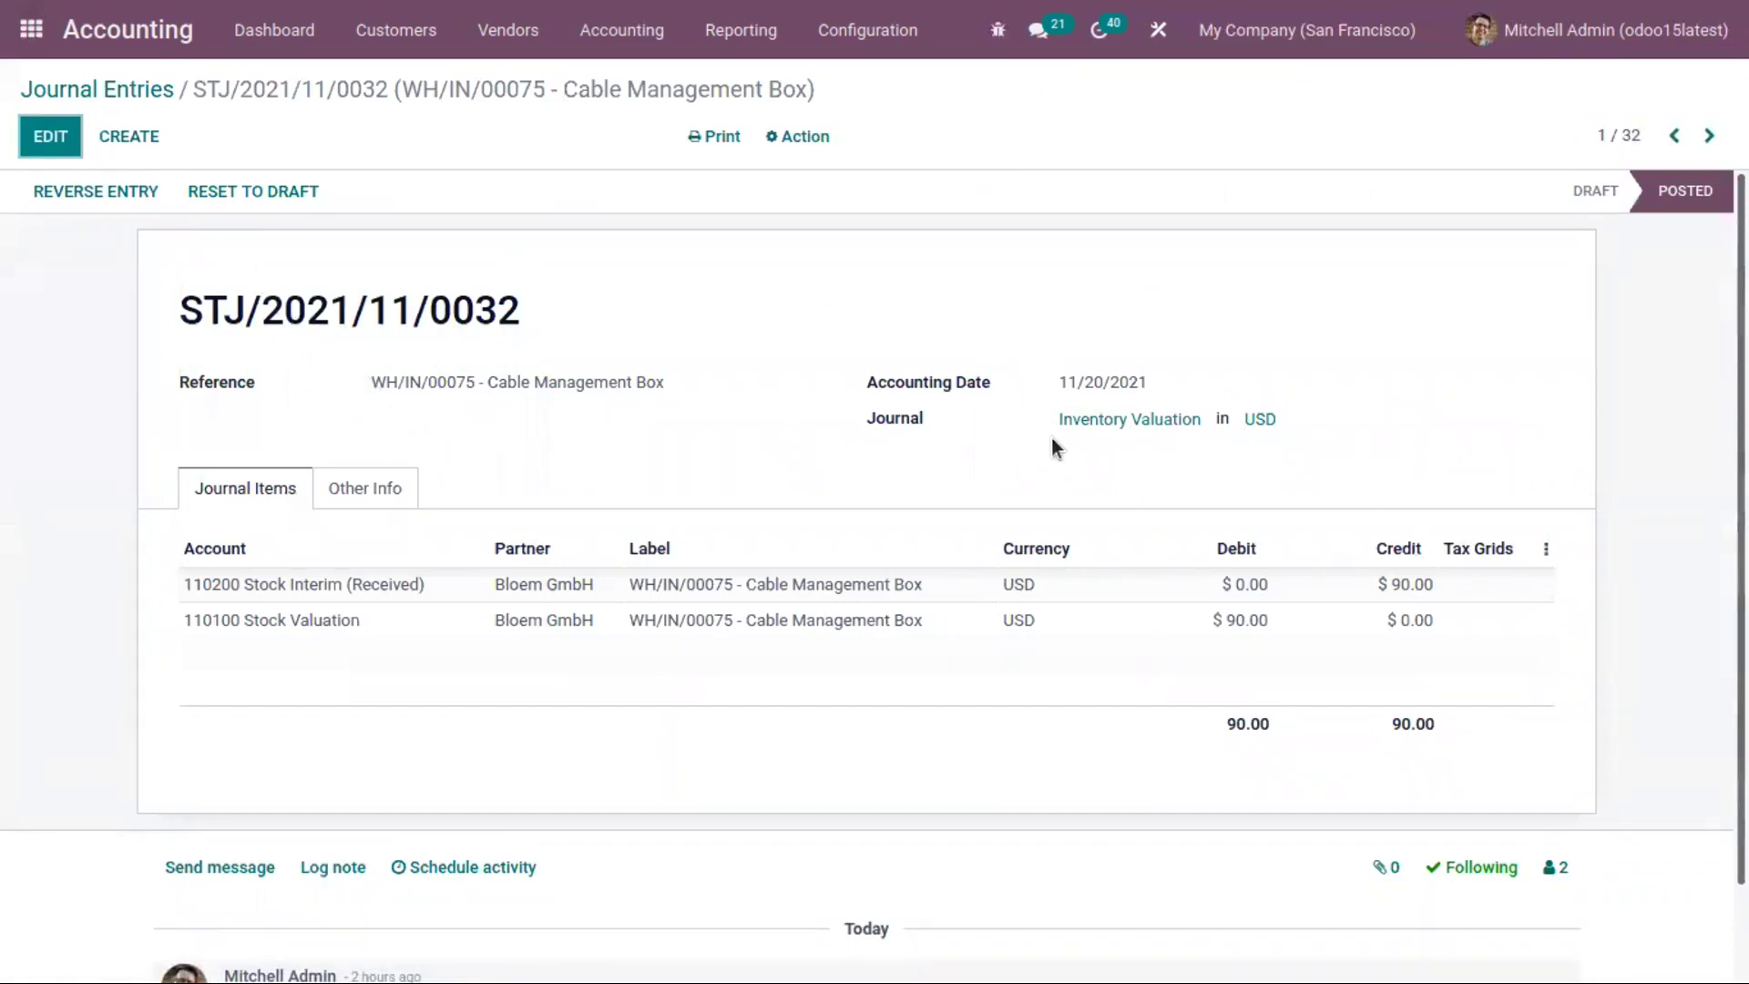
pyautogui.click(57, 89)
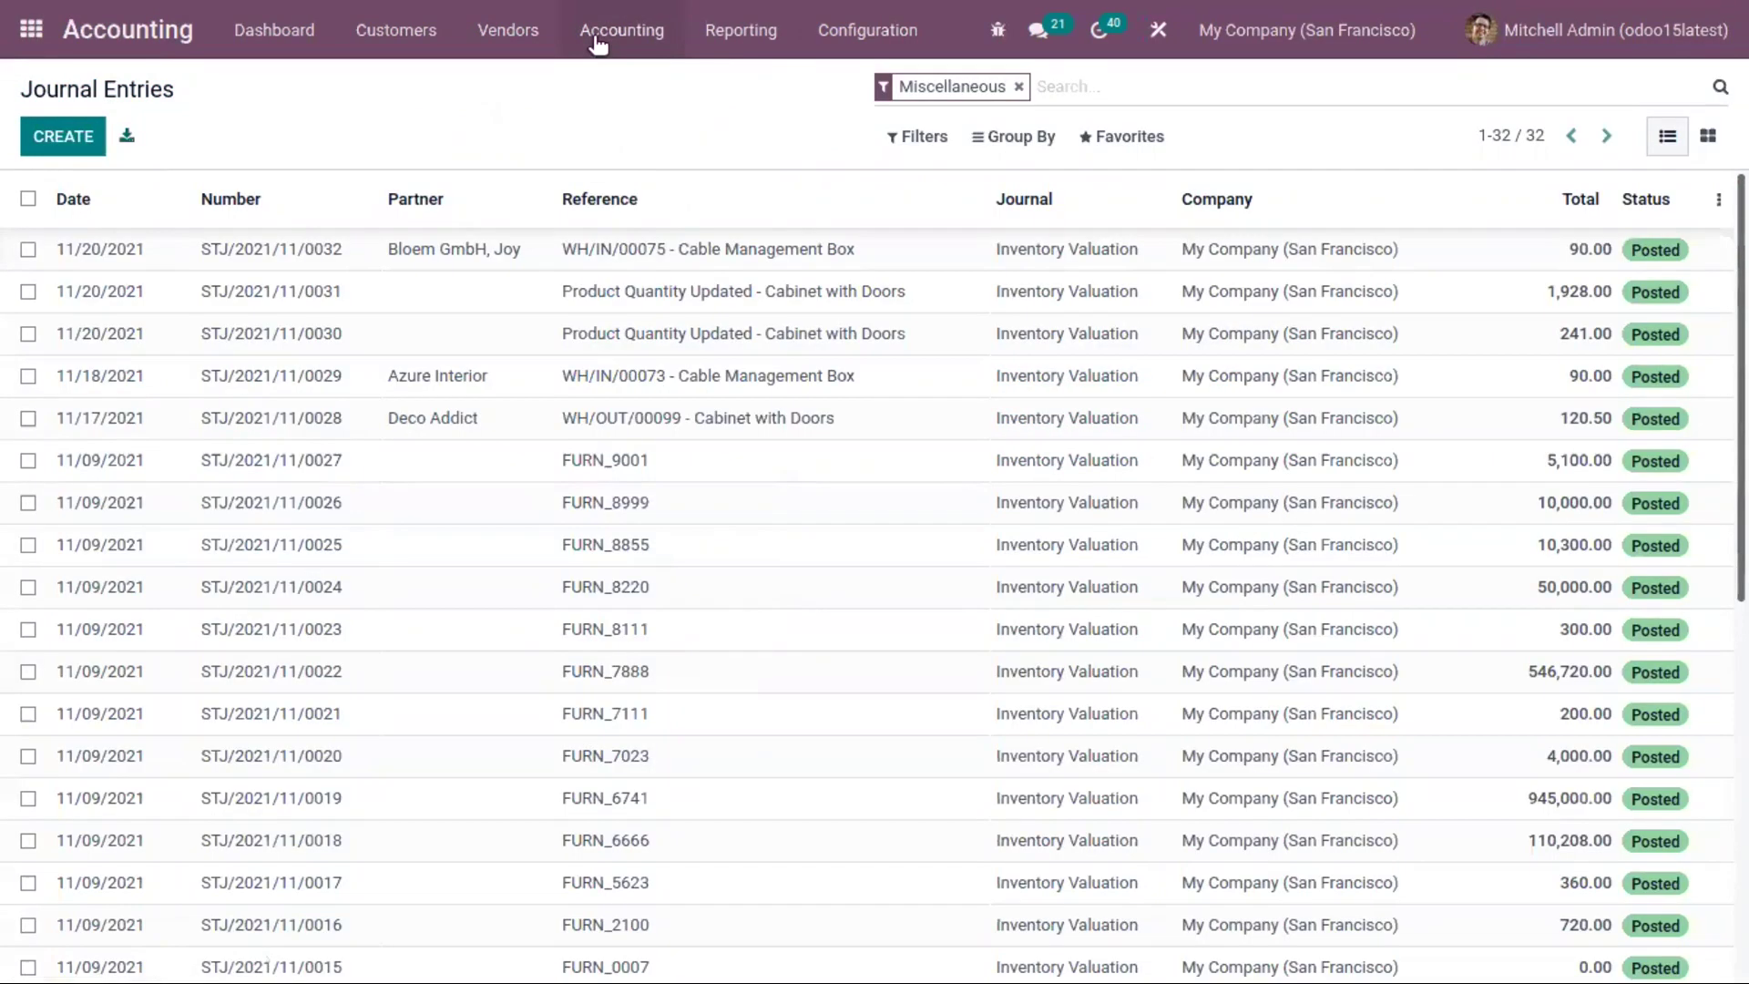
pyautogui.click(601, 37)
pyautogui.click(640, 148)
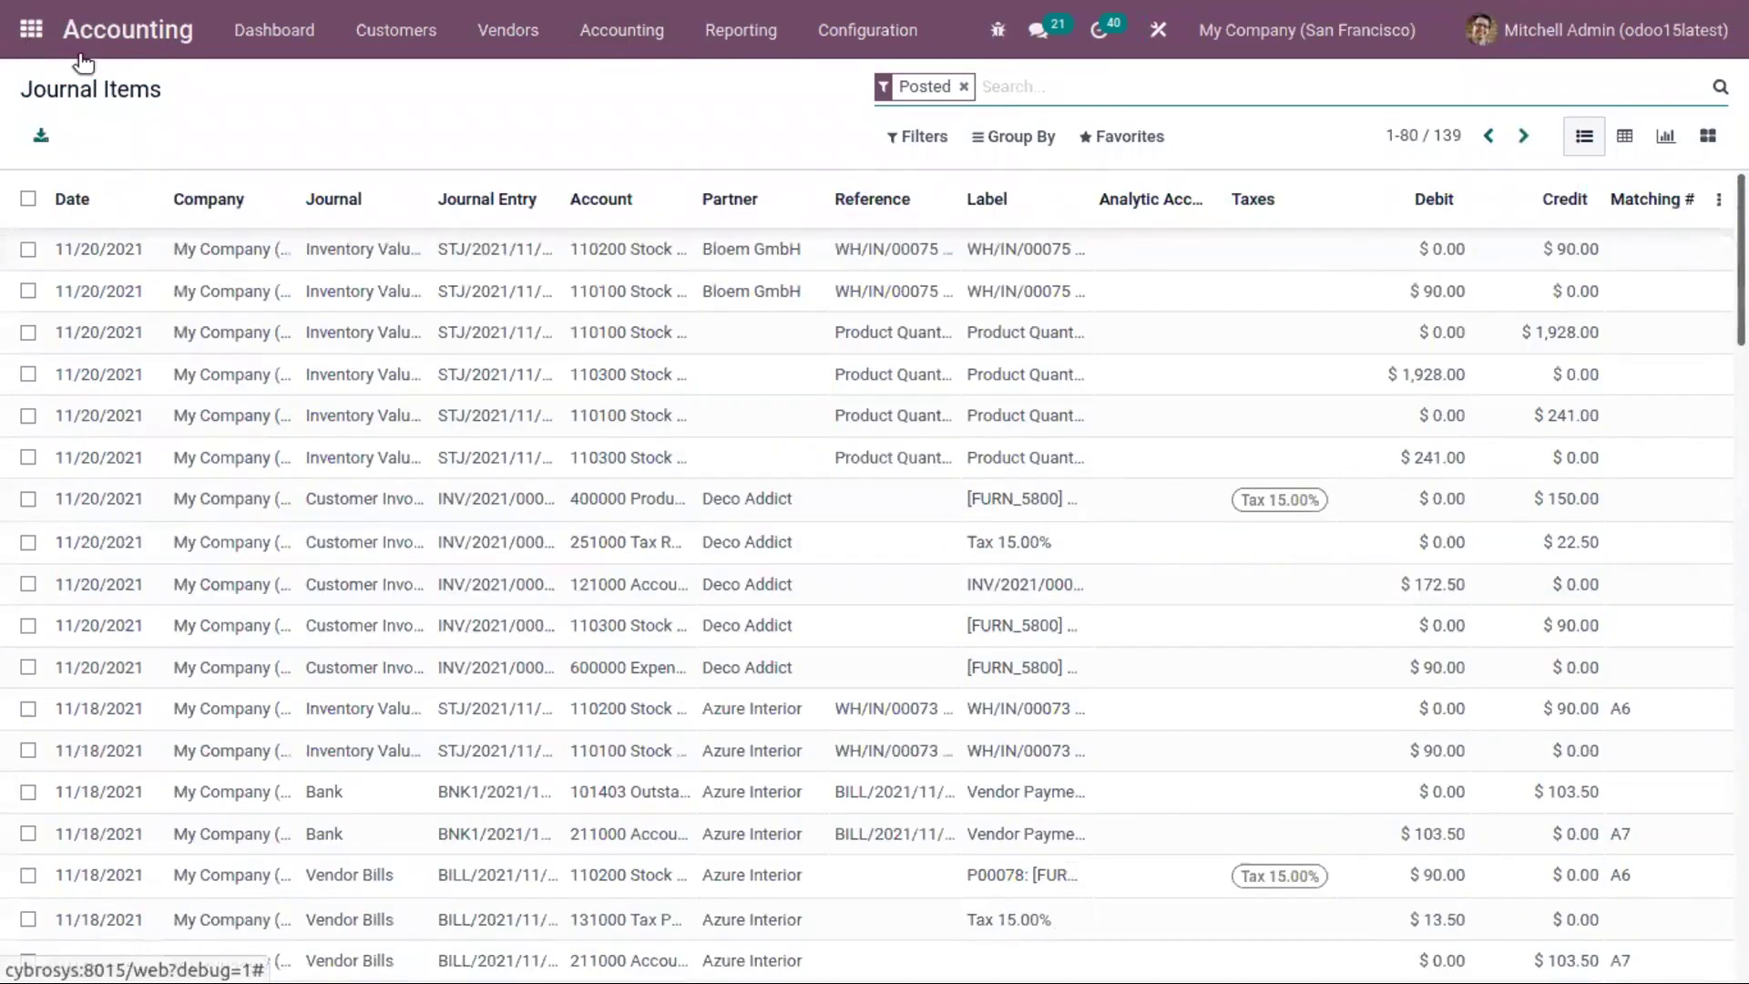
# Return to the Accounting dashboard and open Deco Addict's customer invoice INV/2021/00009 from the invoices list.
pyautogui.click(30, 34)
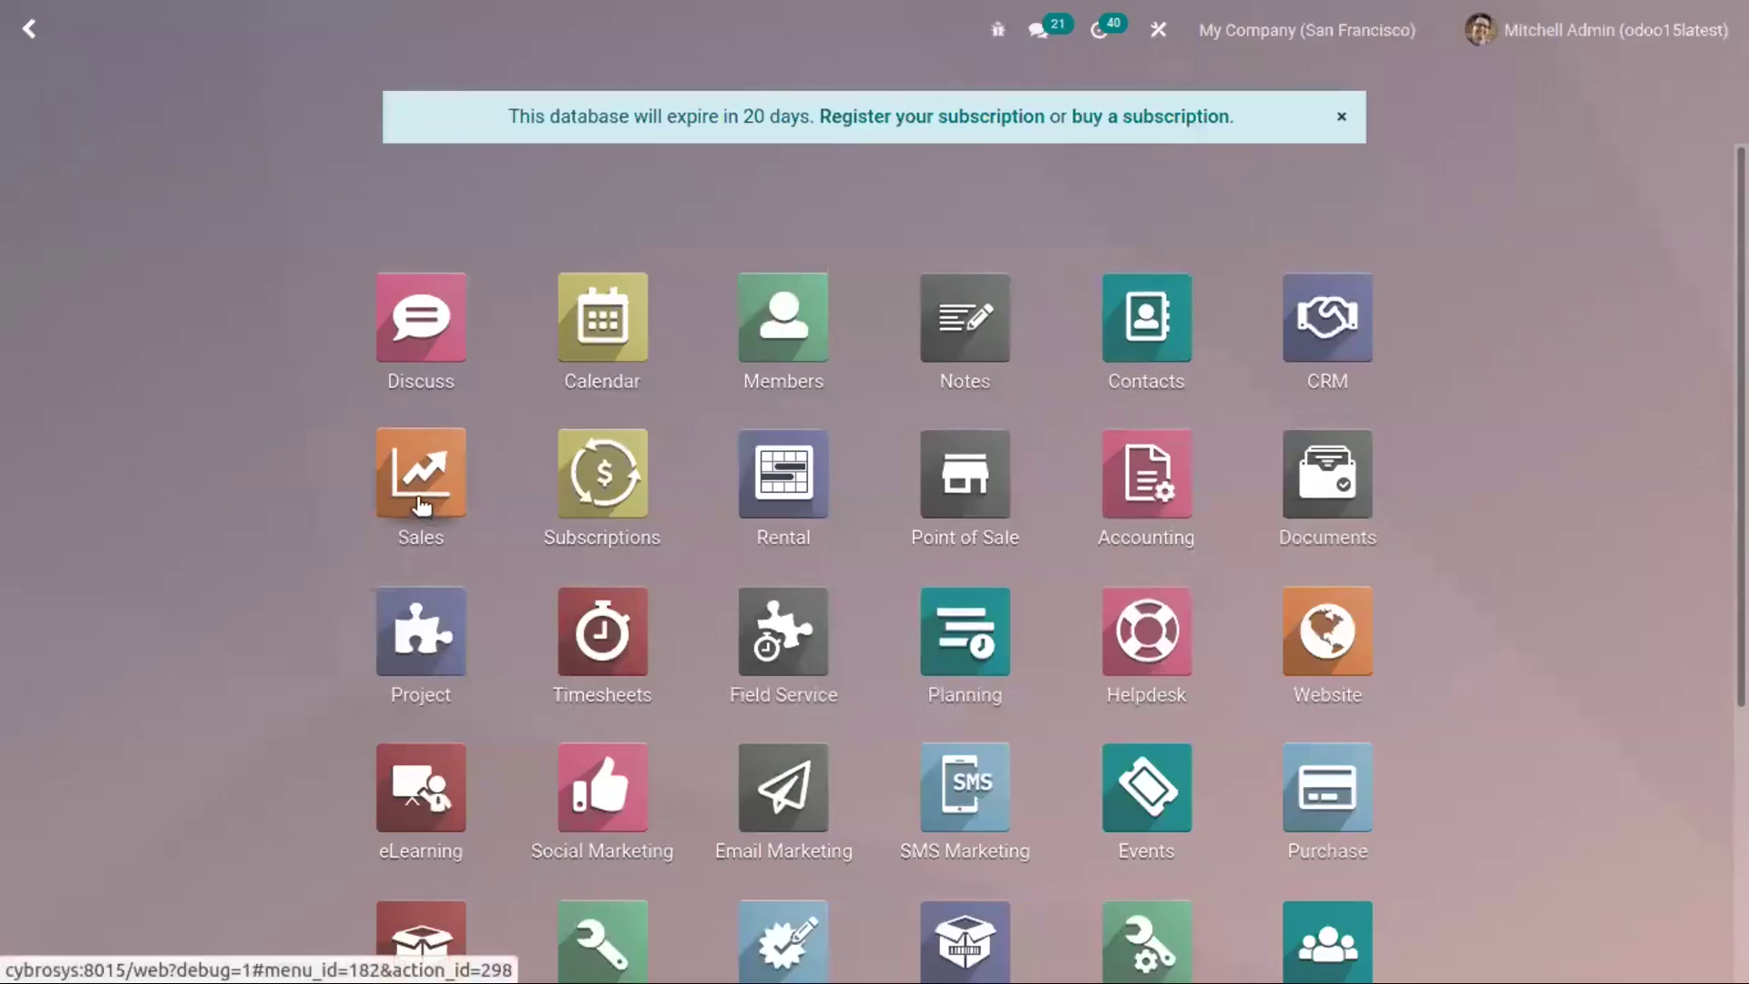
pyautogui.click(1130, 479)
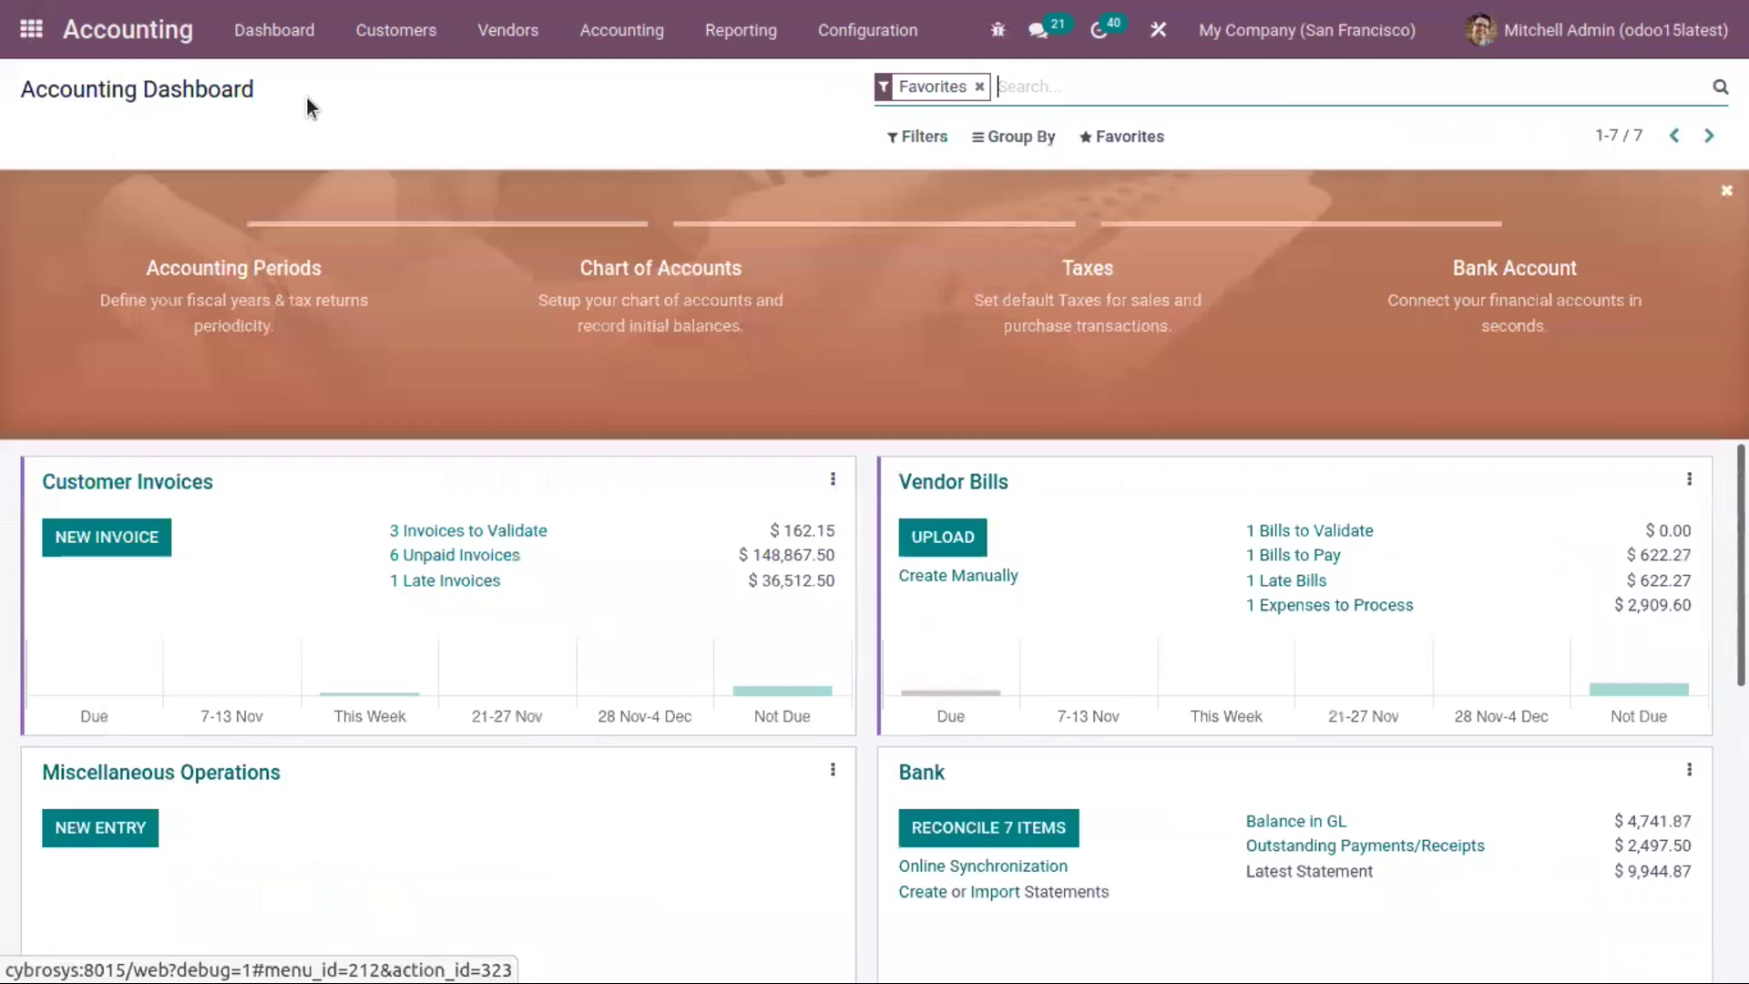
pyautogui.click(407, 37)
pyautogui.click(430, 81)
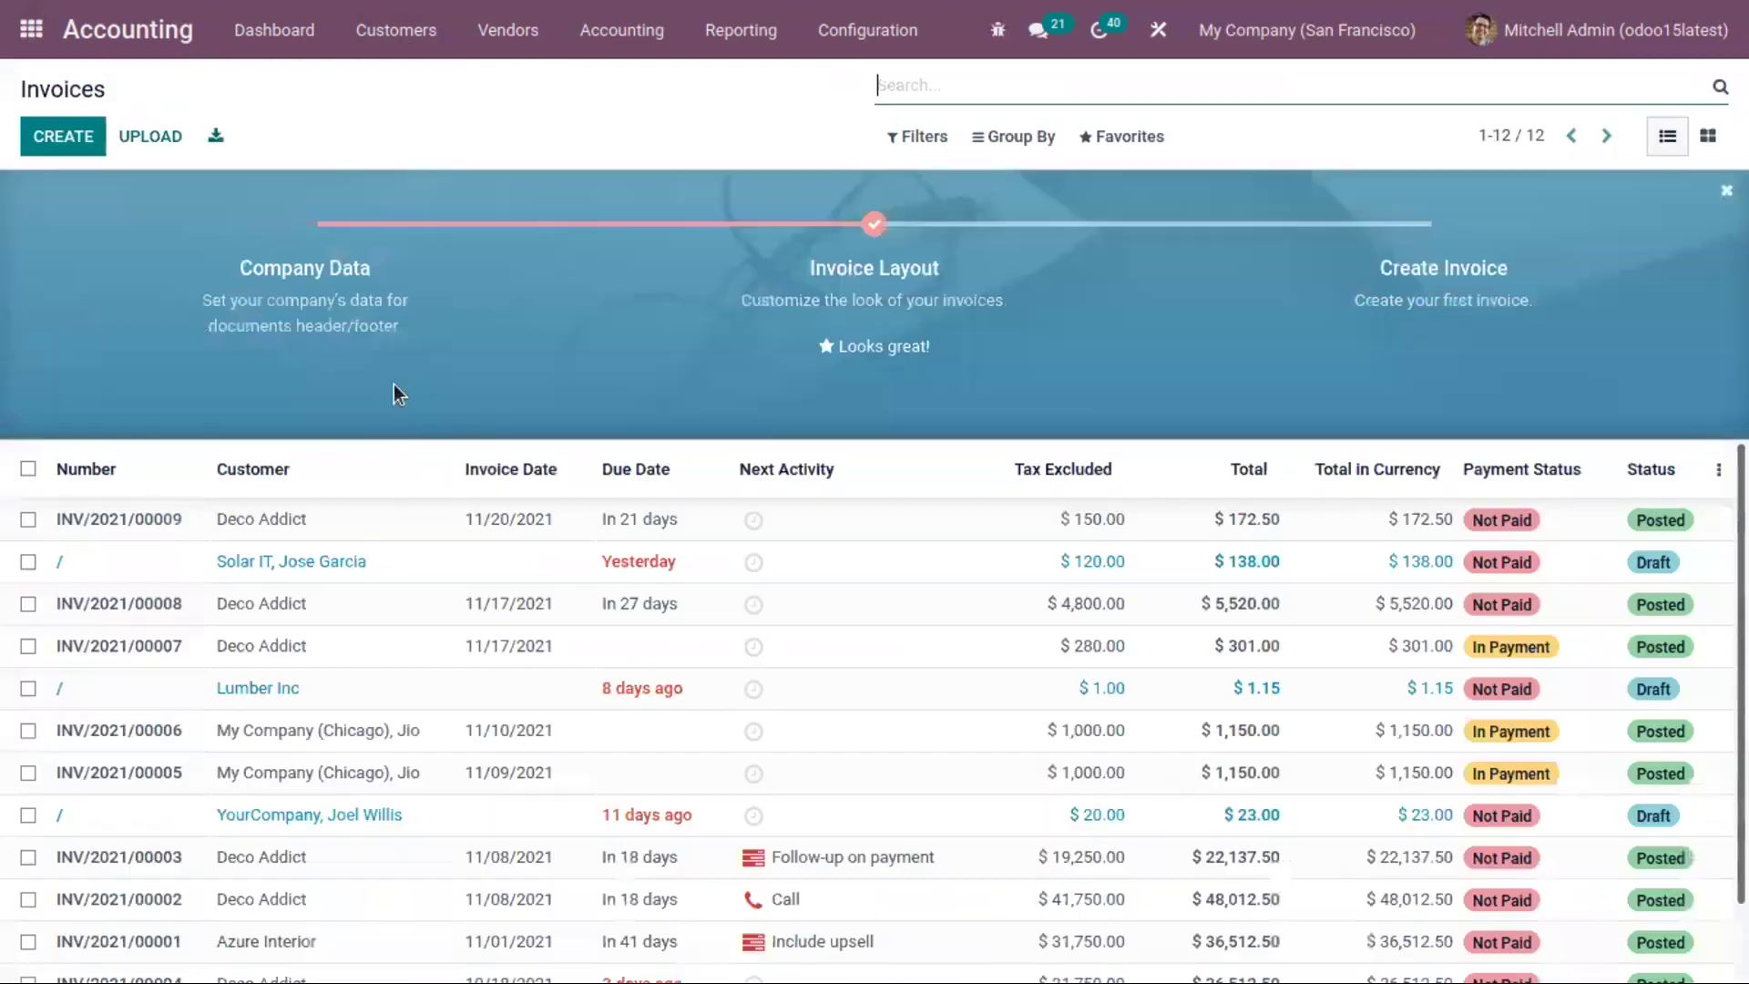
pyautogui.click(425, 522)
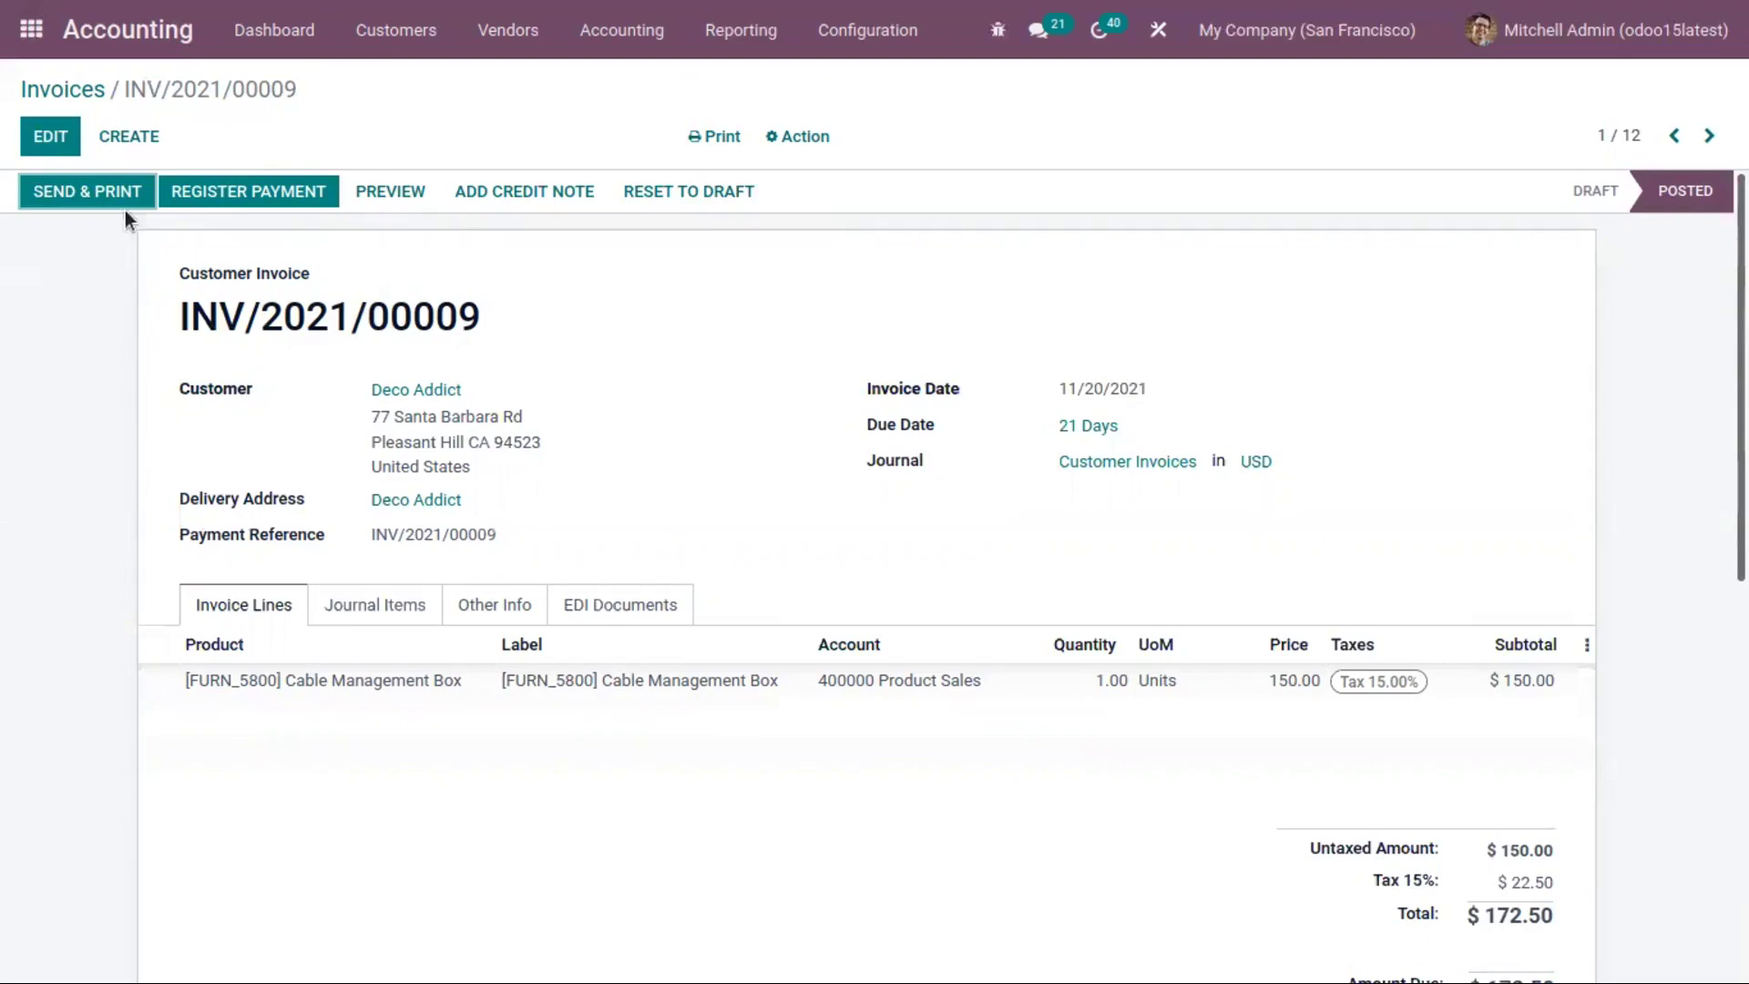
# Register the full $172.50 payment for the invoice through the Bank journal, dated 11/20/2021.
pyautogui.click(211, 197)
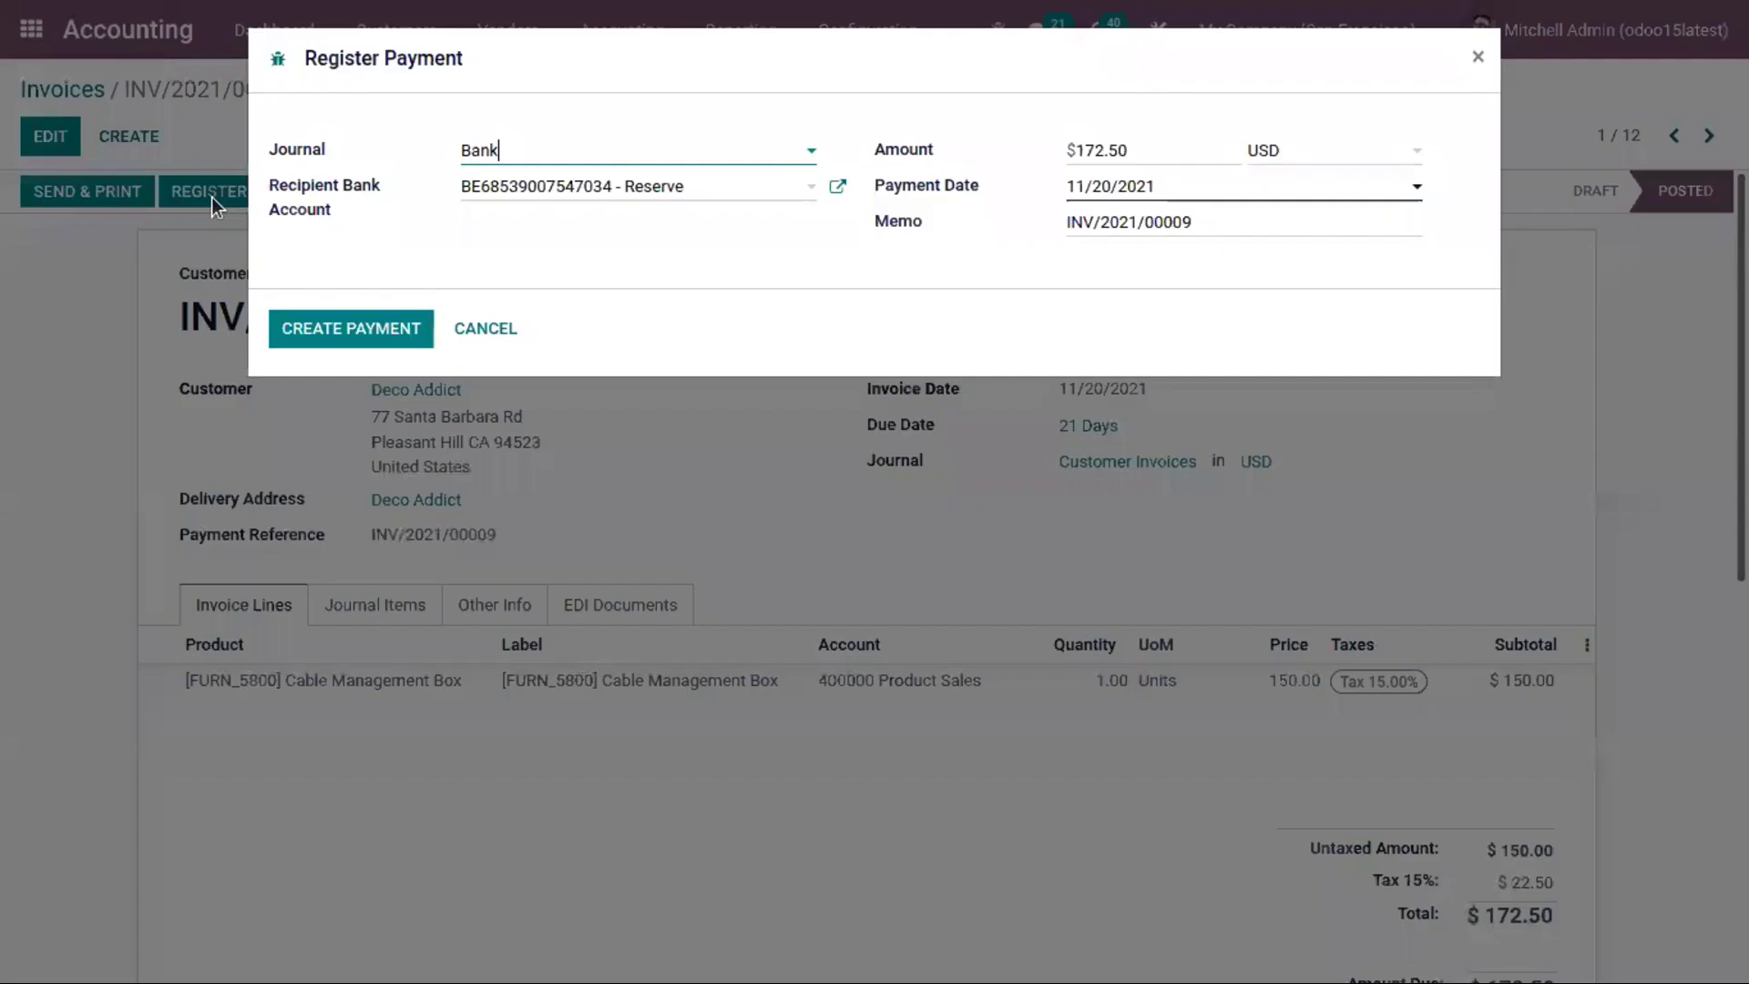
pyautogui.click(483, 157)
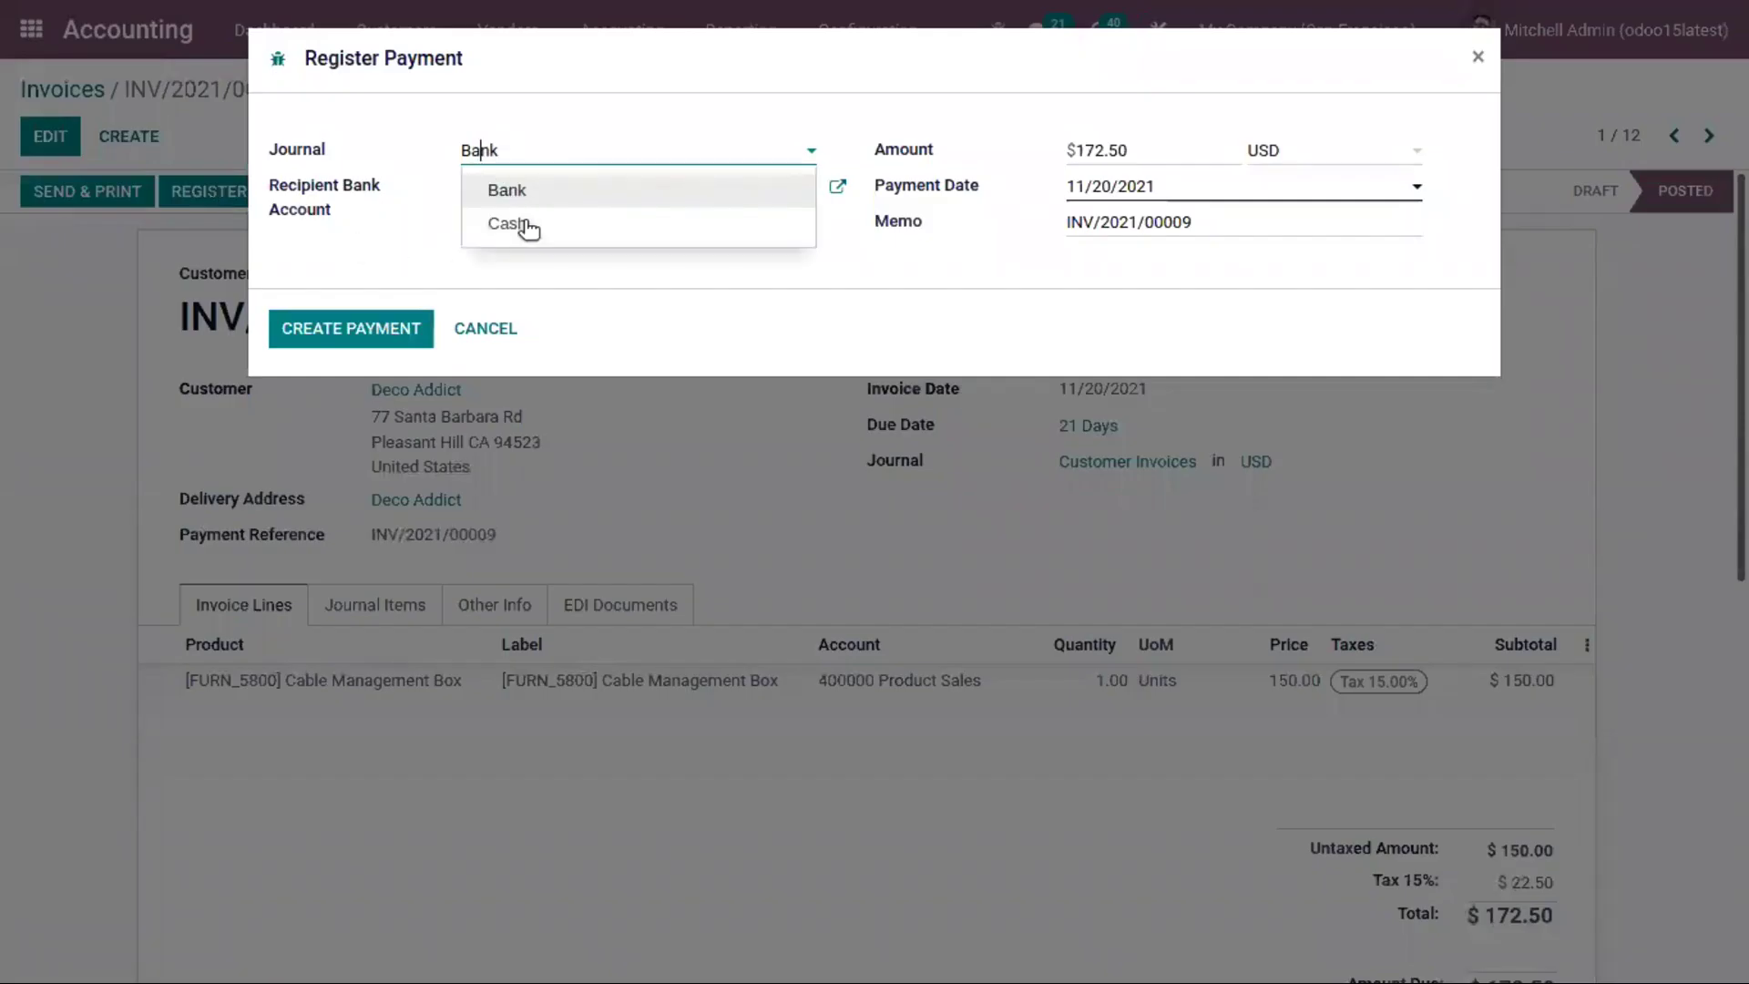
pyautogui.click(496, 192)
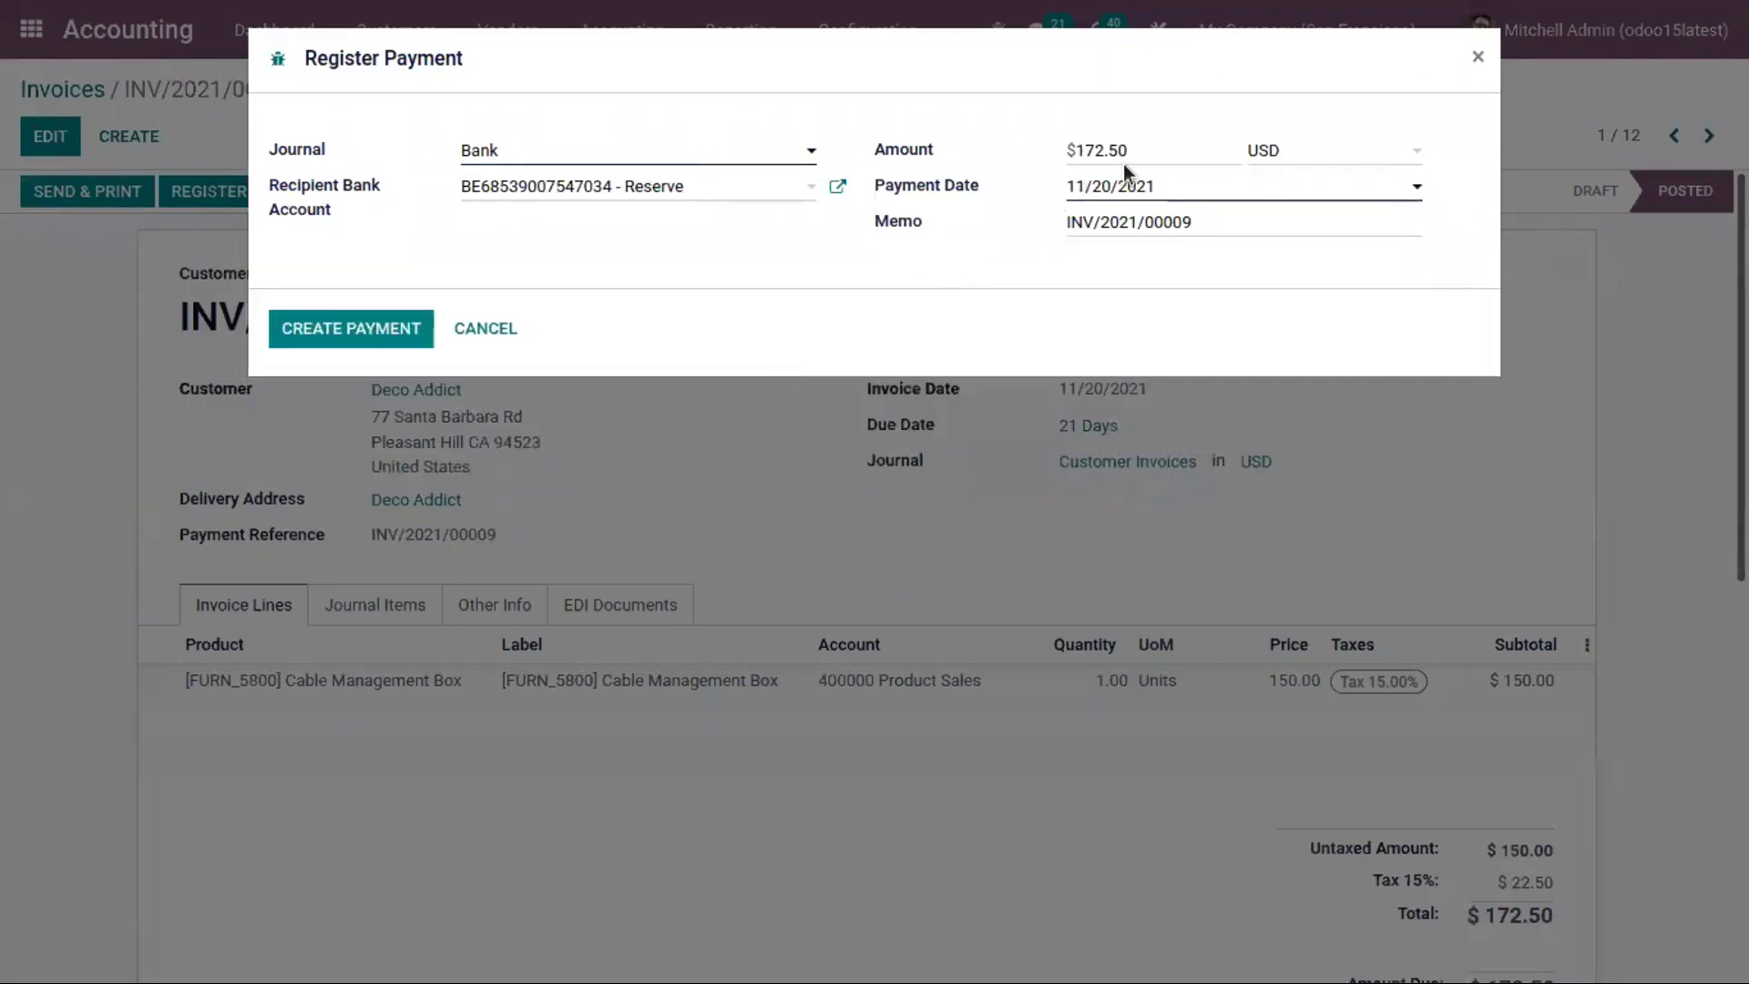
pyautogui.click(346, 326)
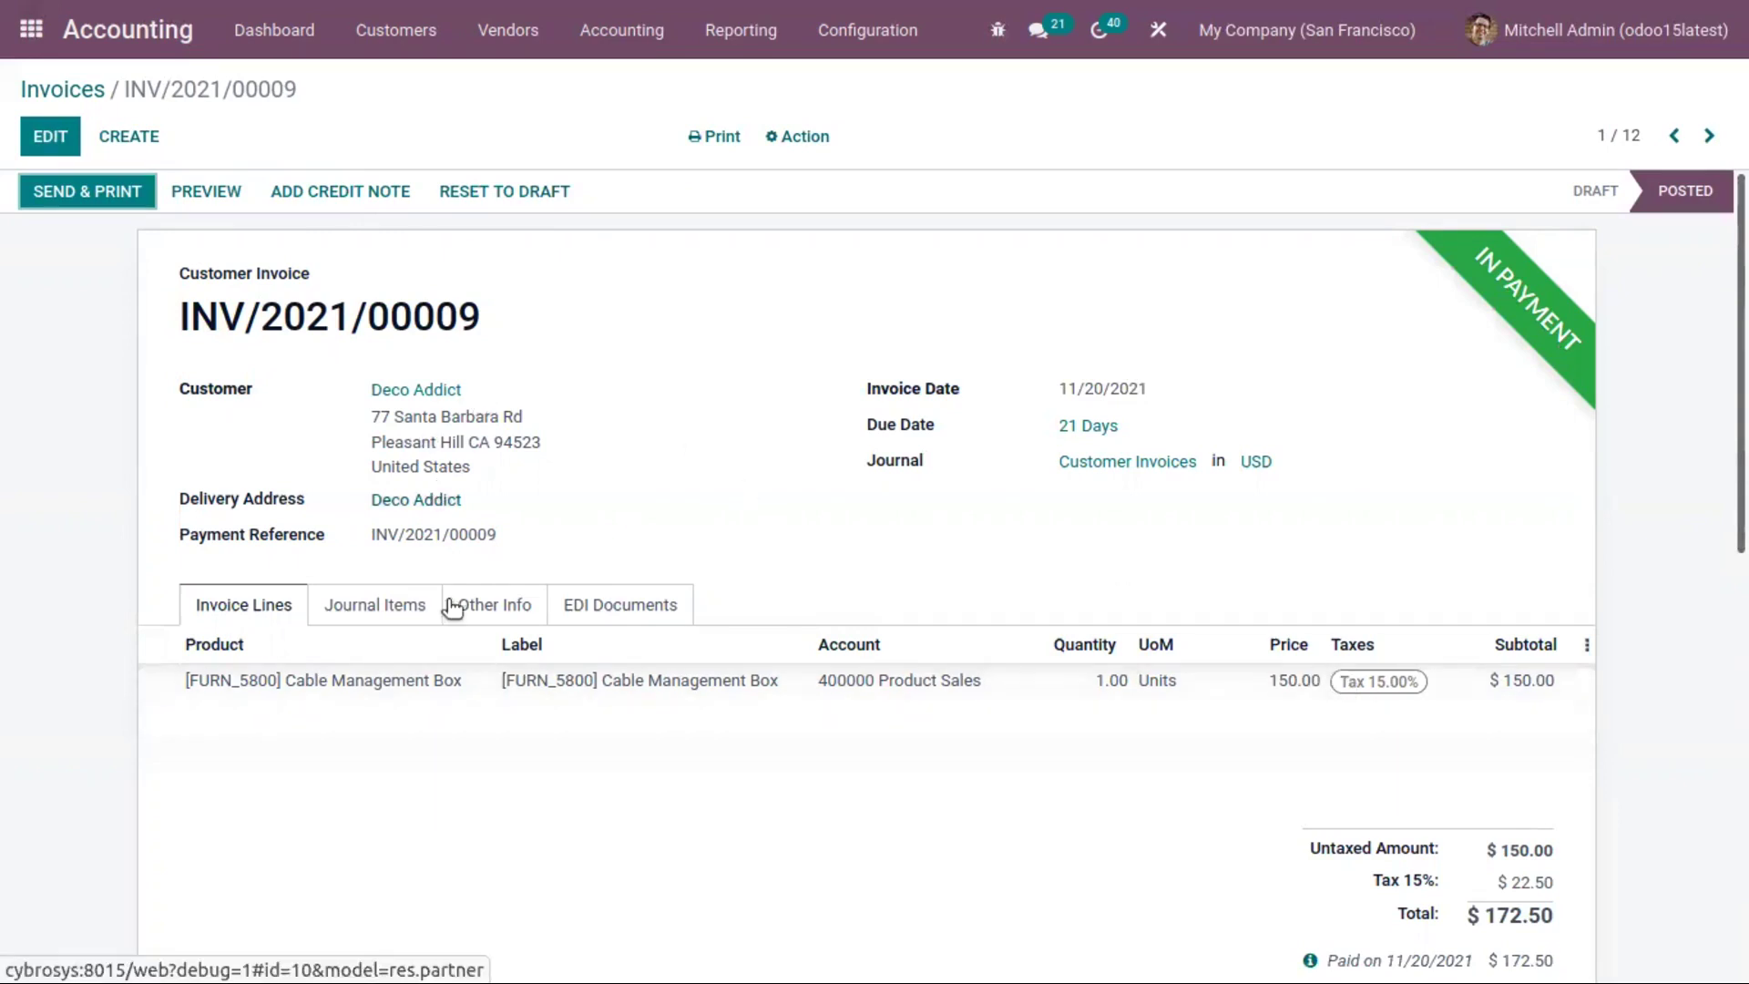
# Check the invoice's journal items and view the payment entry among the Bank and Cash journal items.
pyautogui.click(411, 606)
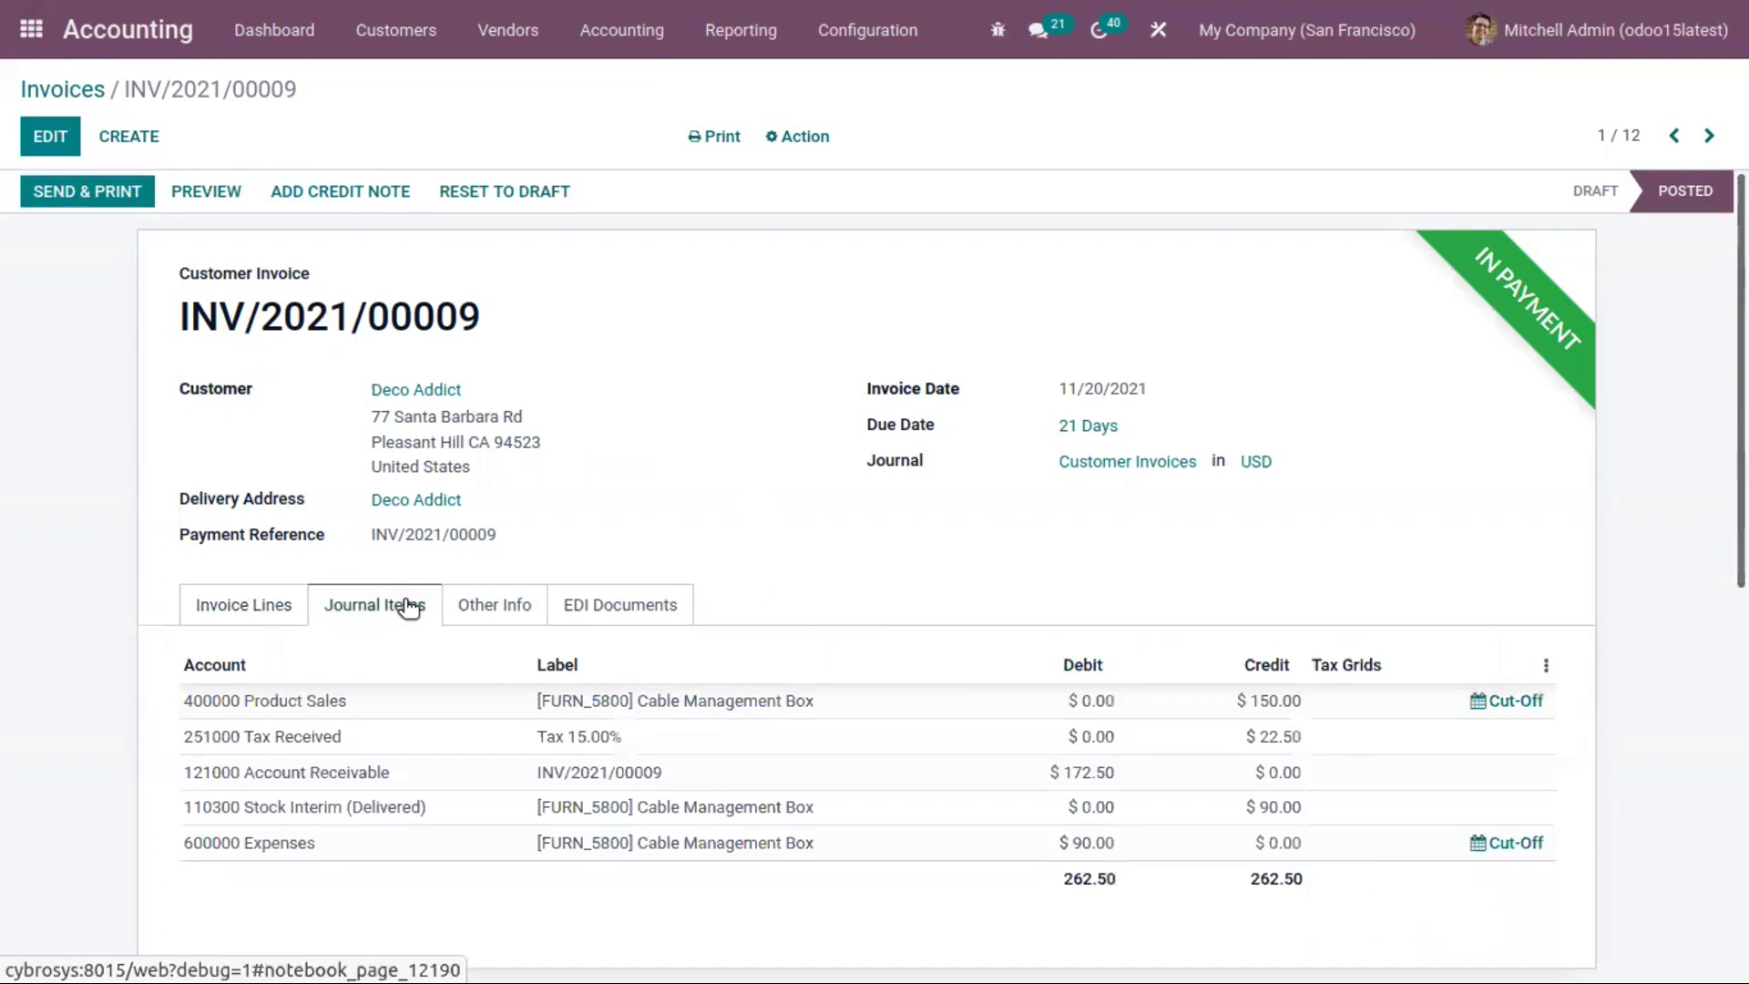
pyautogui.click(264, 605)
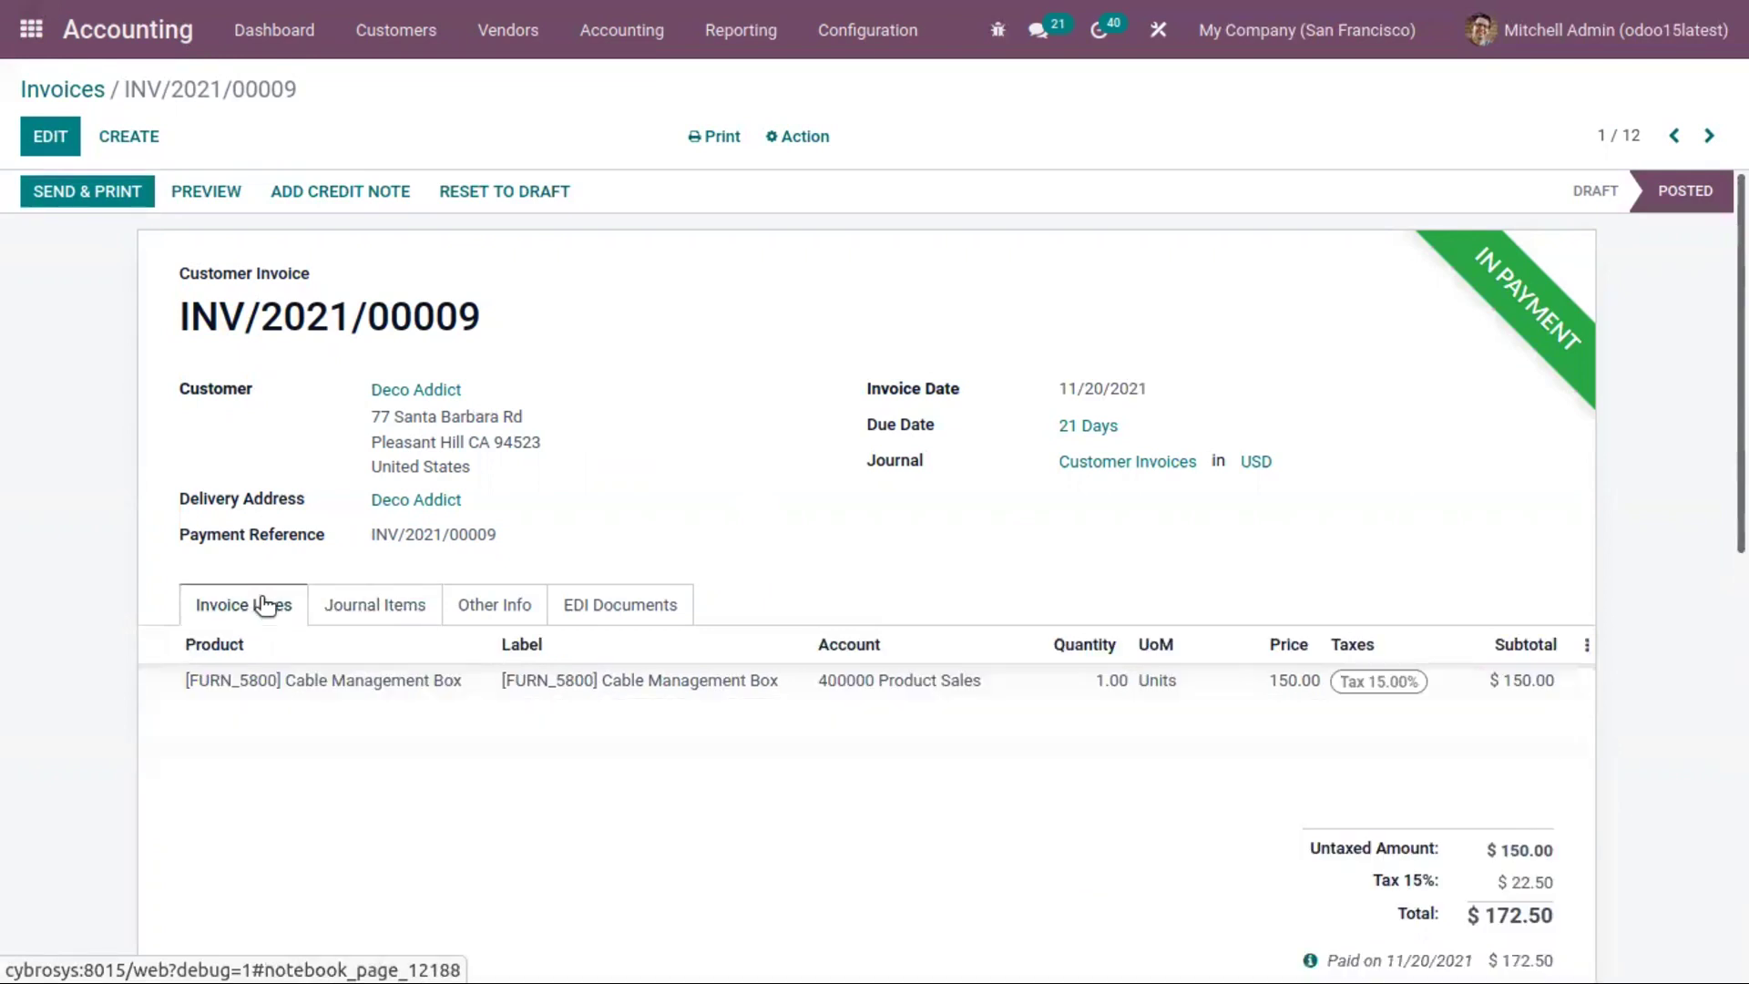
pyautogui.click(642, 27)
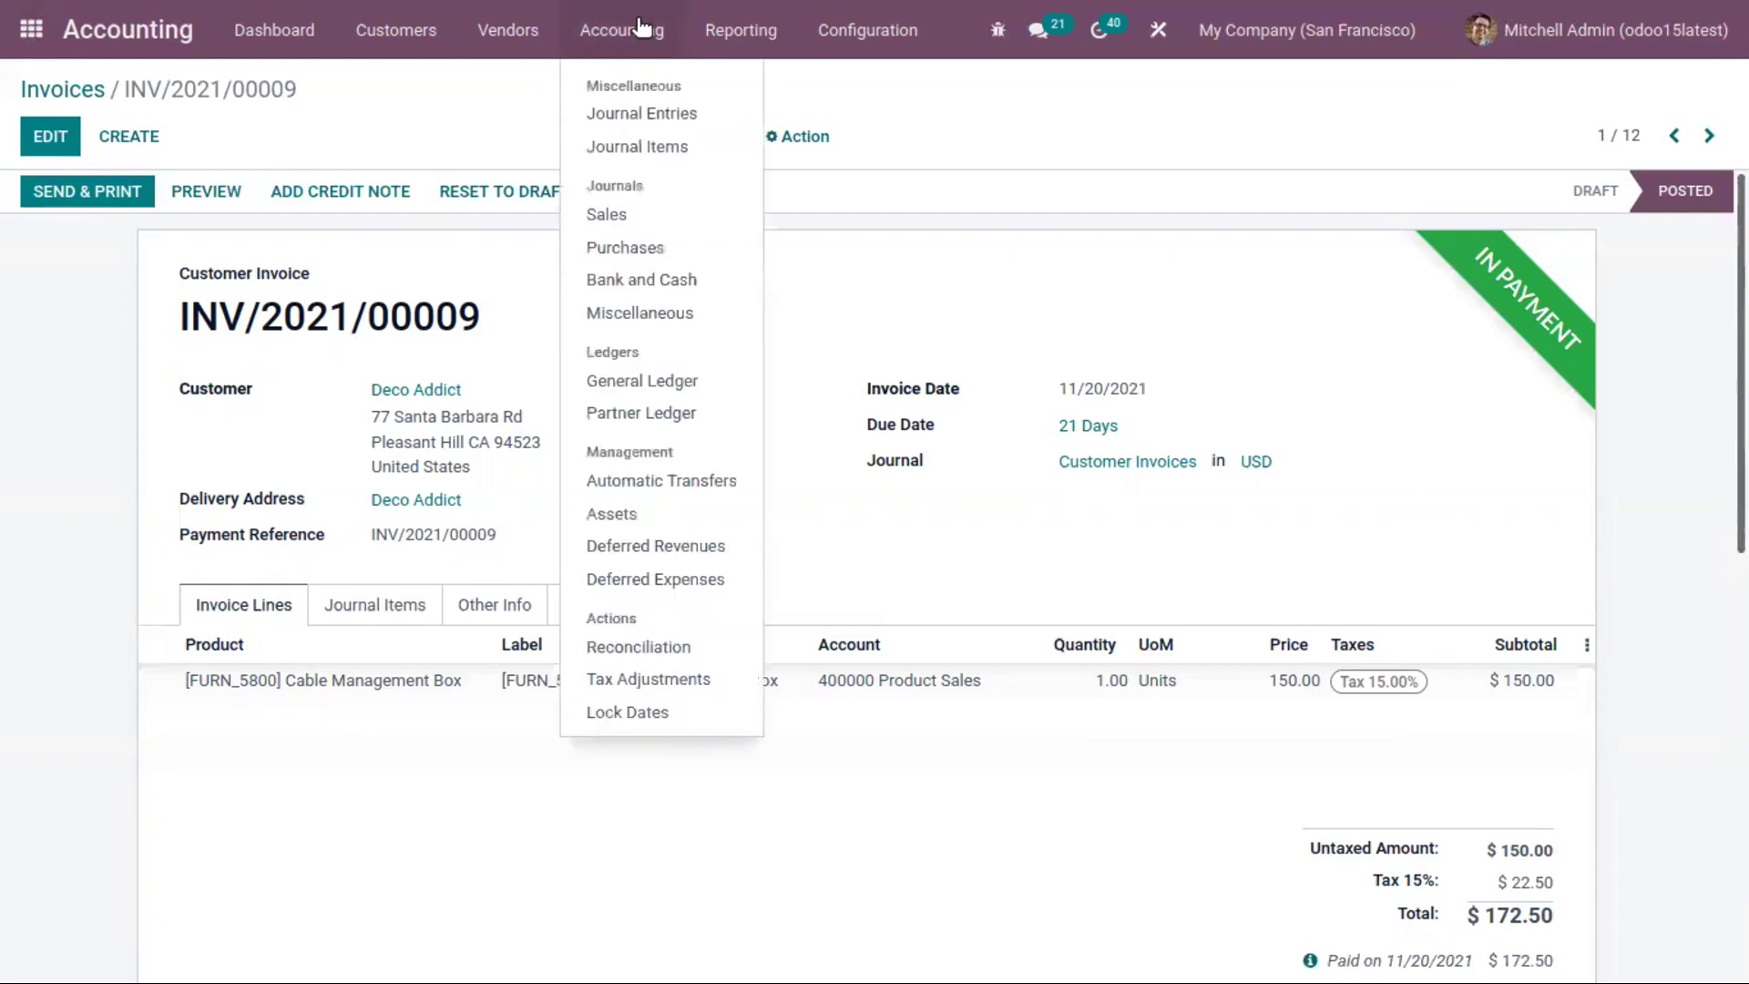
pyautogui.click(628, 283)
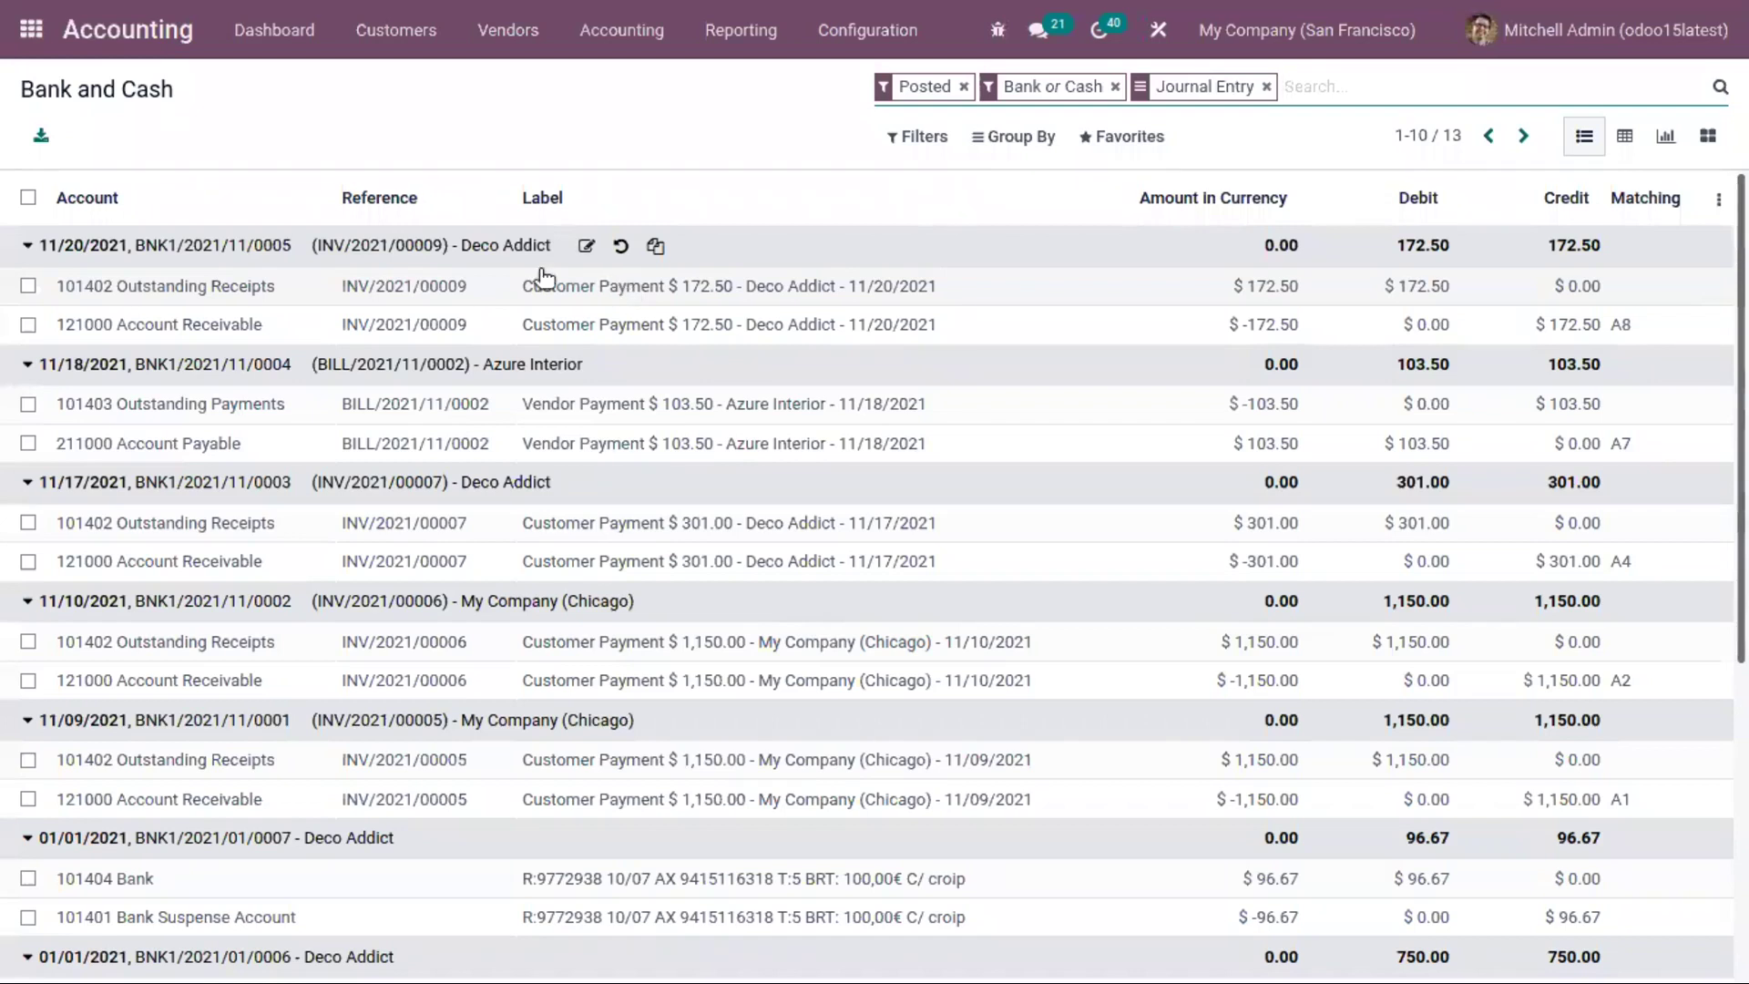
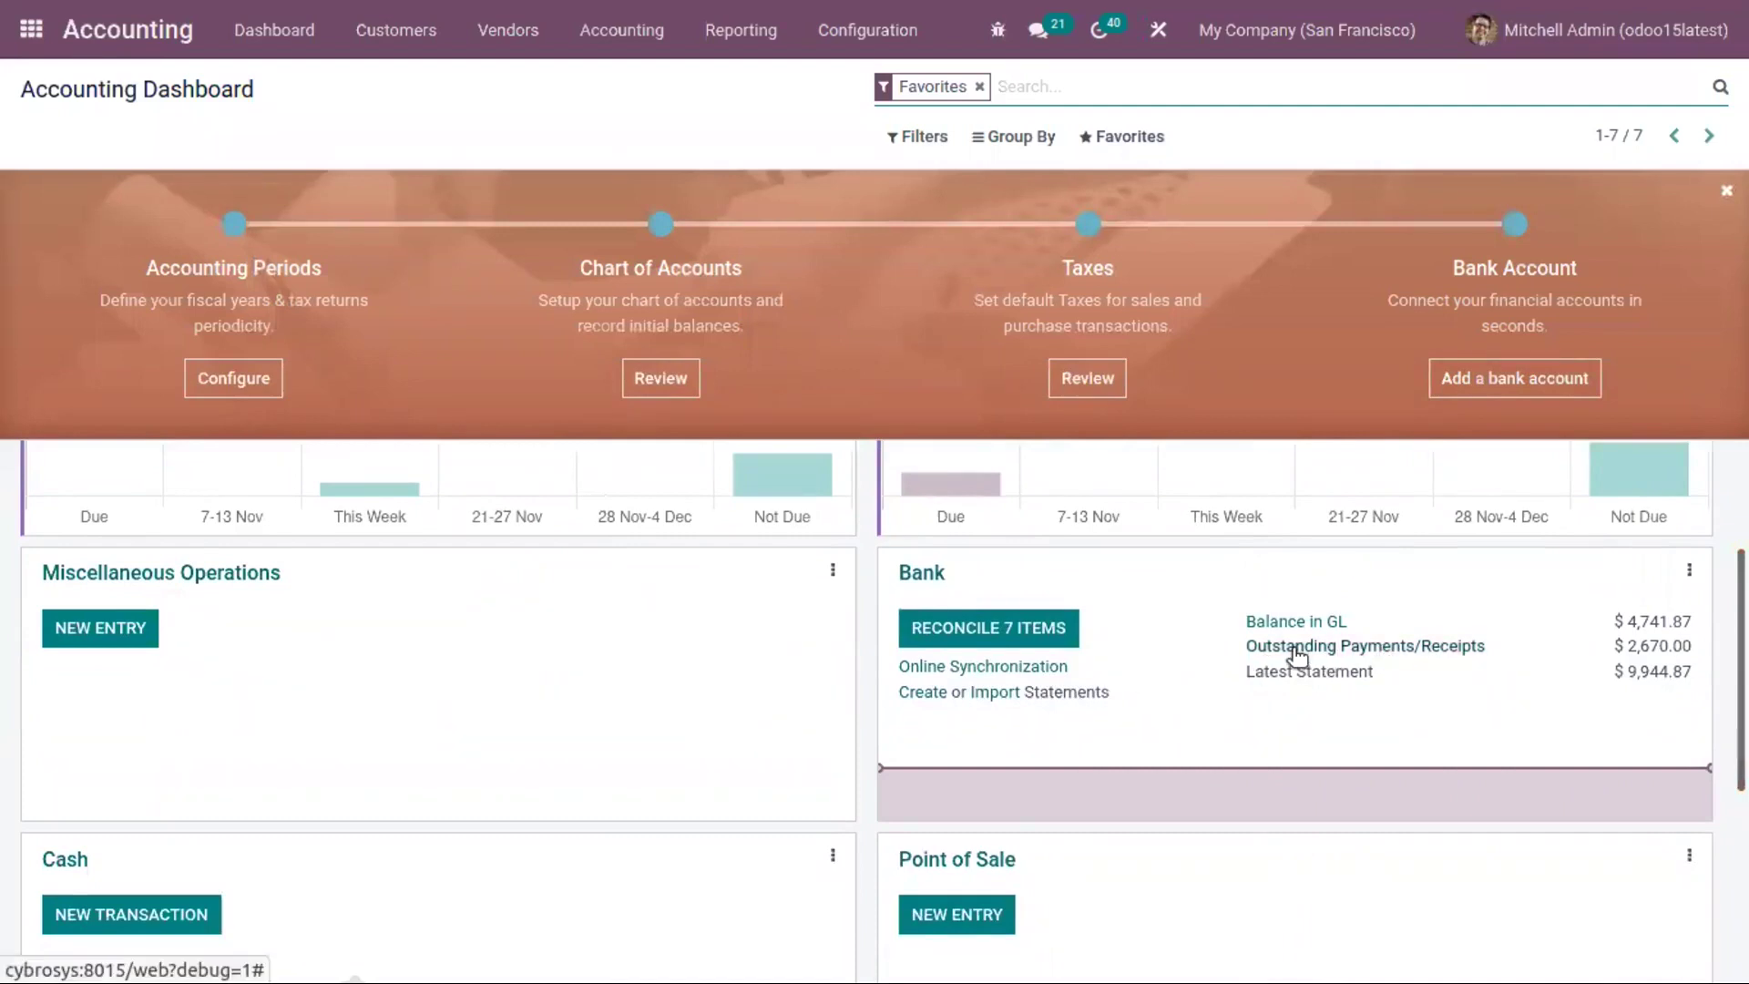
# Create a new statement for the Bank journal from the dashboard with the reference bnk/nov/2021.
pyautogui.click(936, 694)
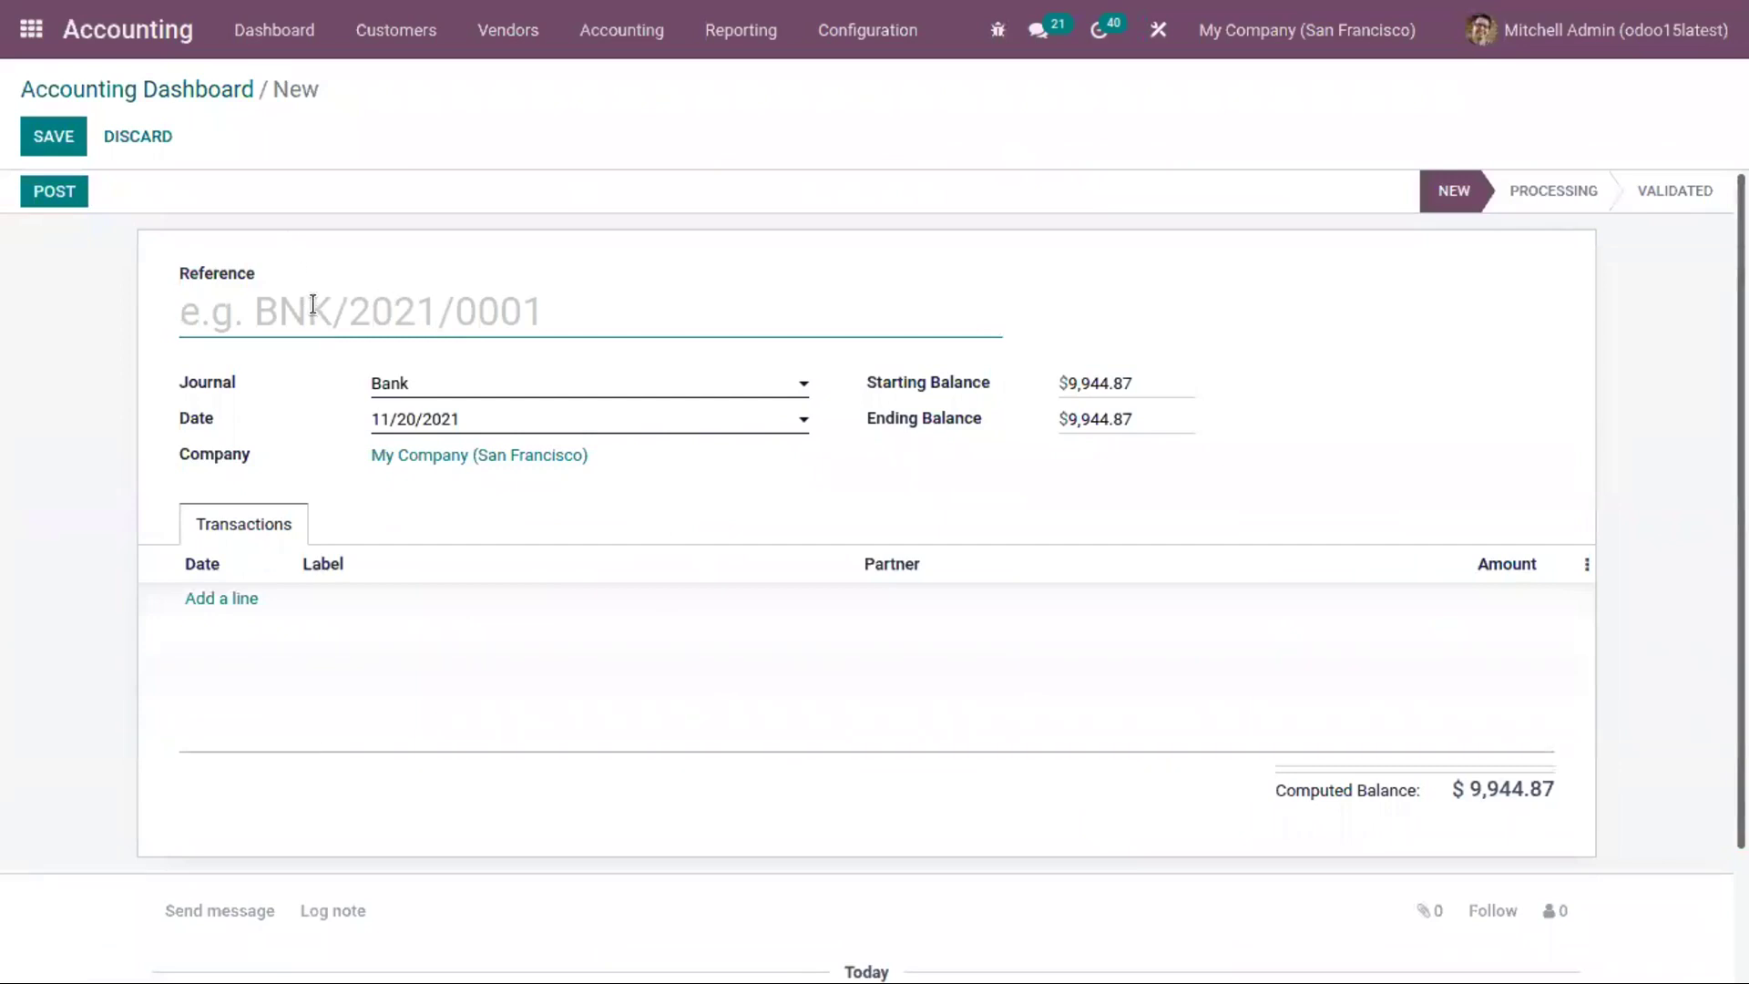
pyautogui.write('bnk')
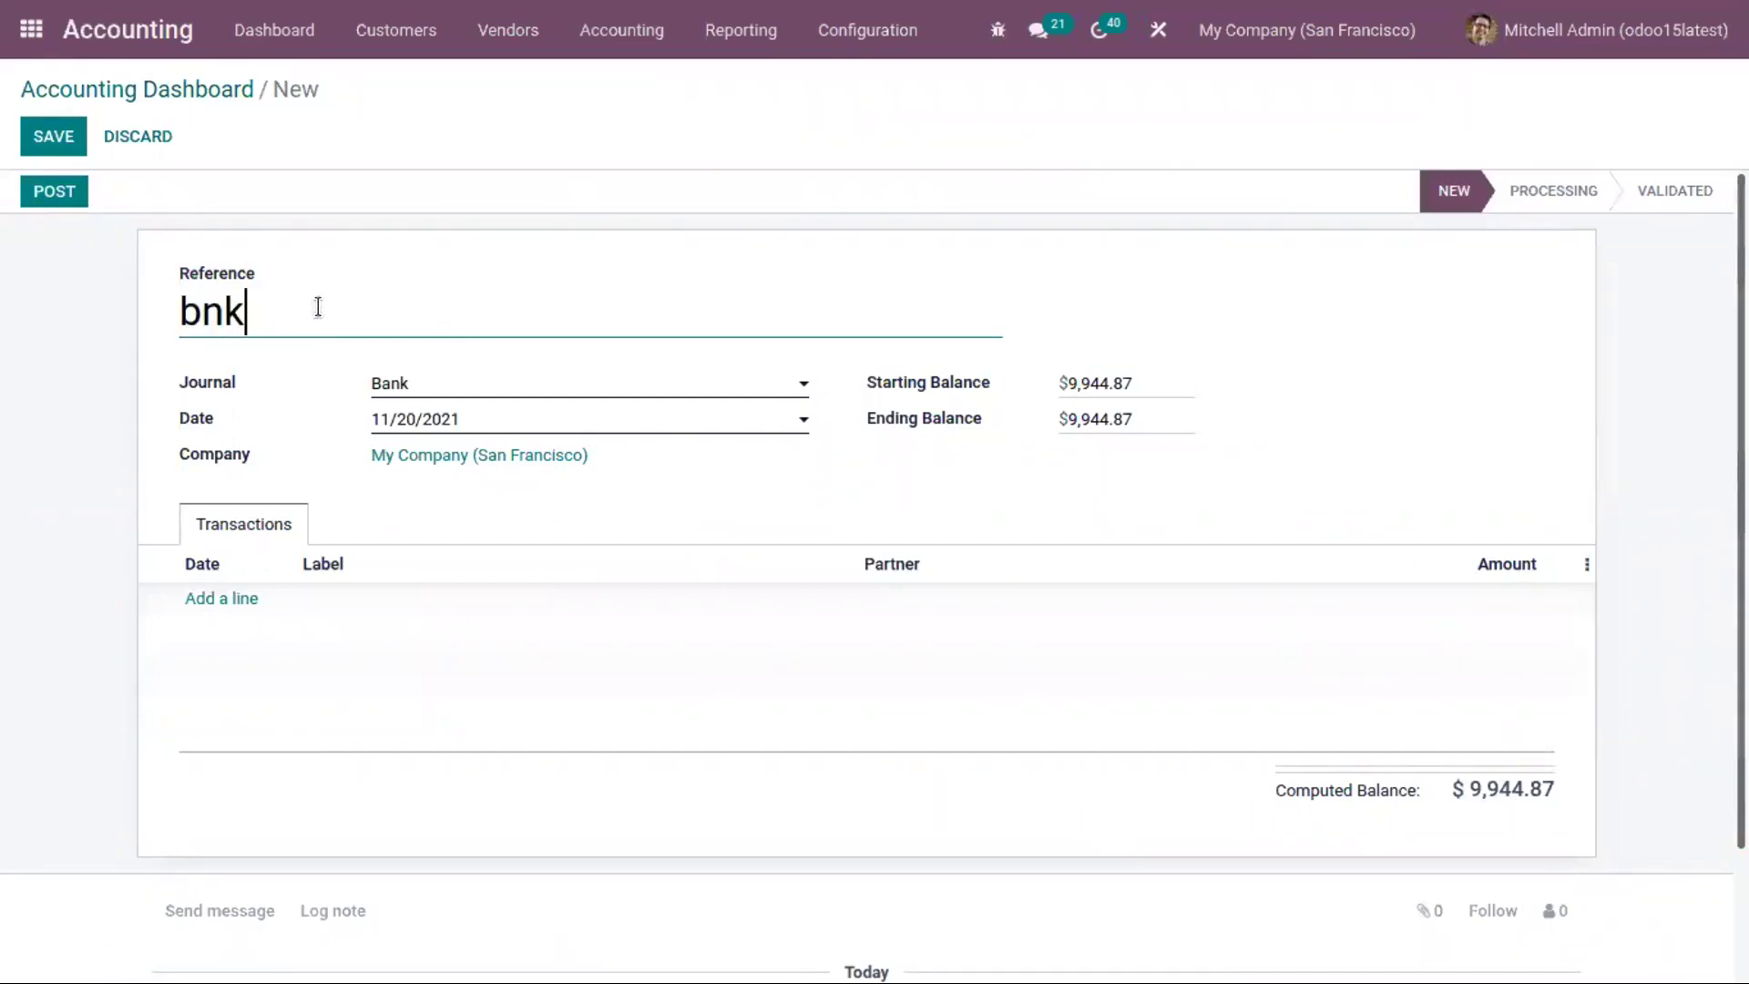
pyautogui.write('/nov/')
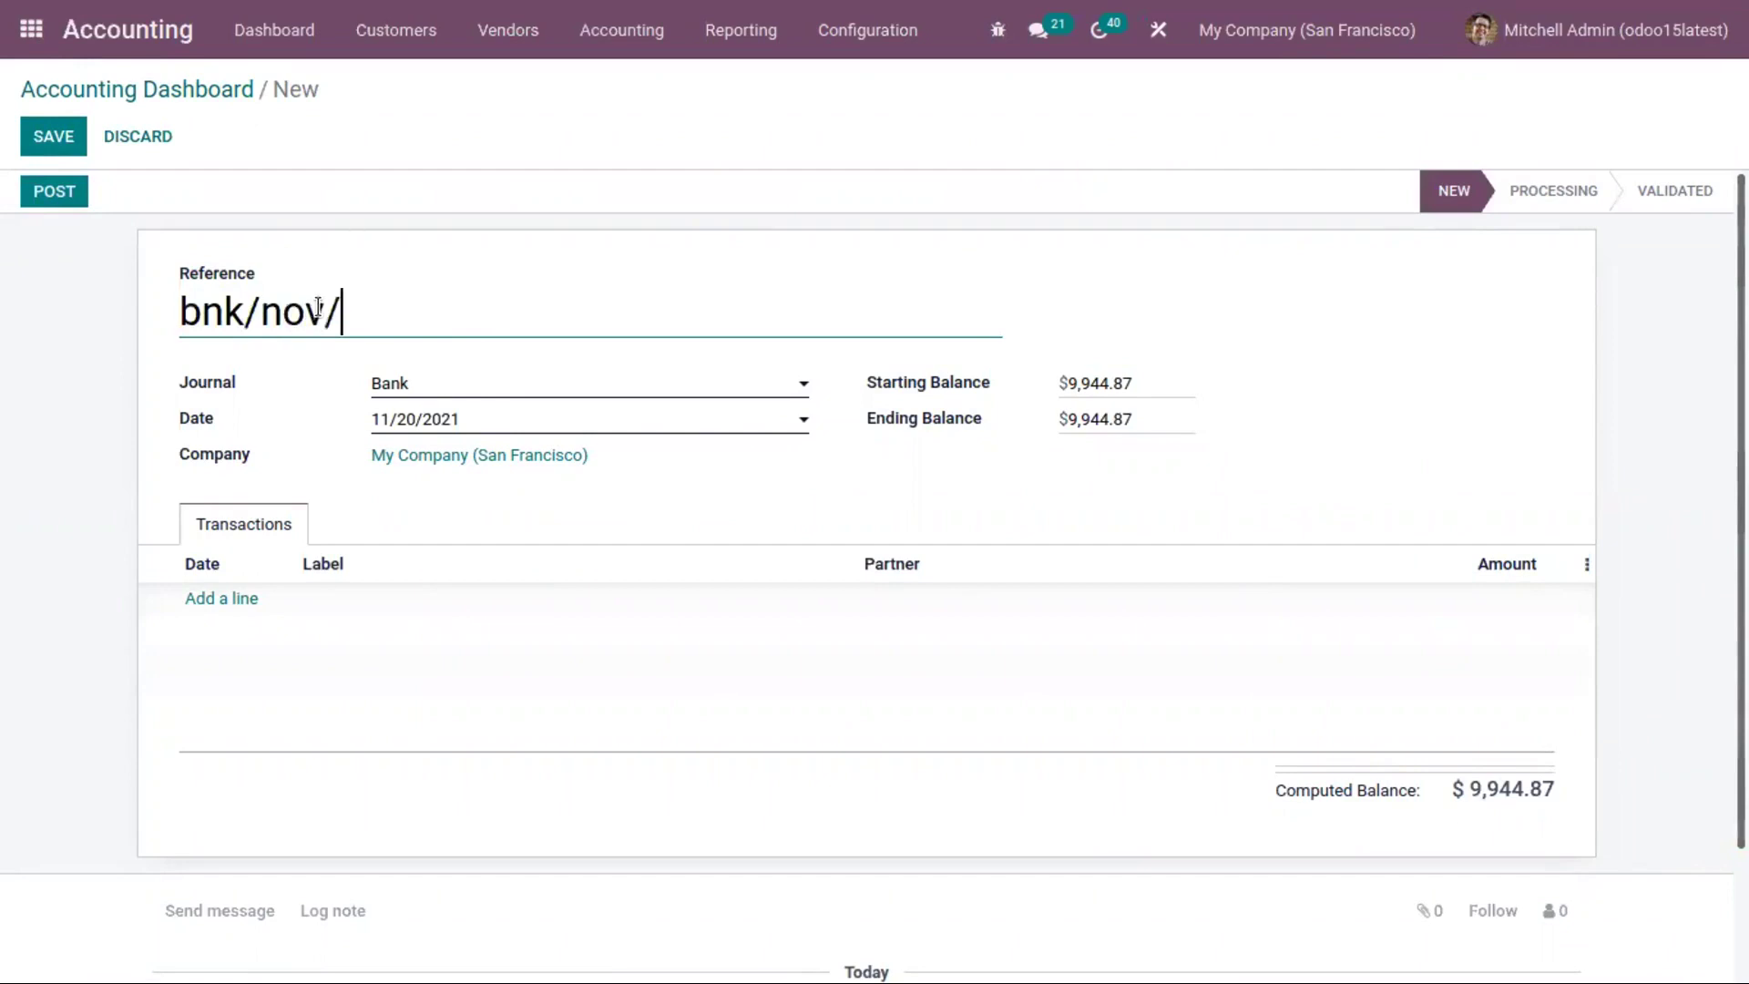
pyautogui.write('2021')
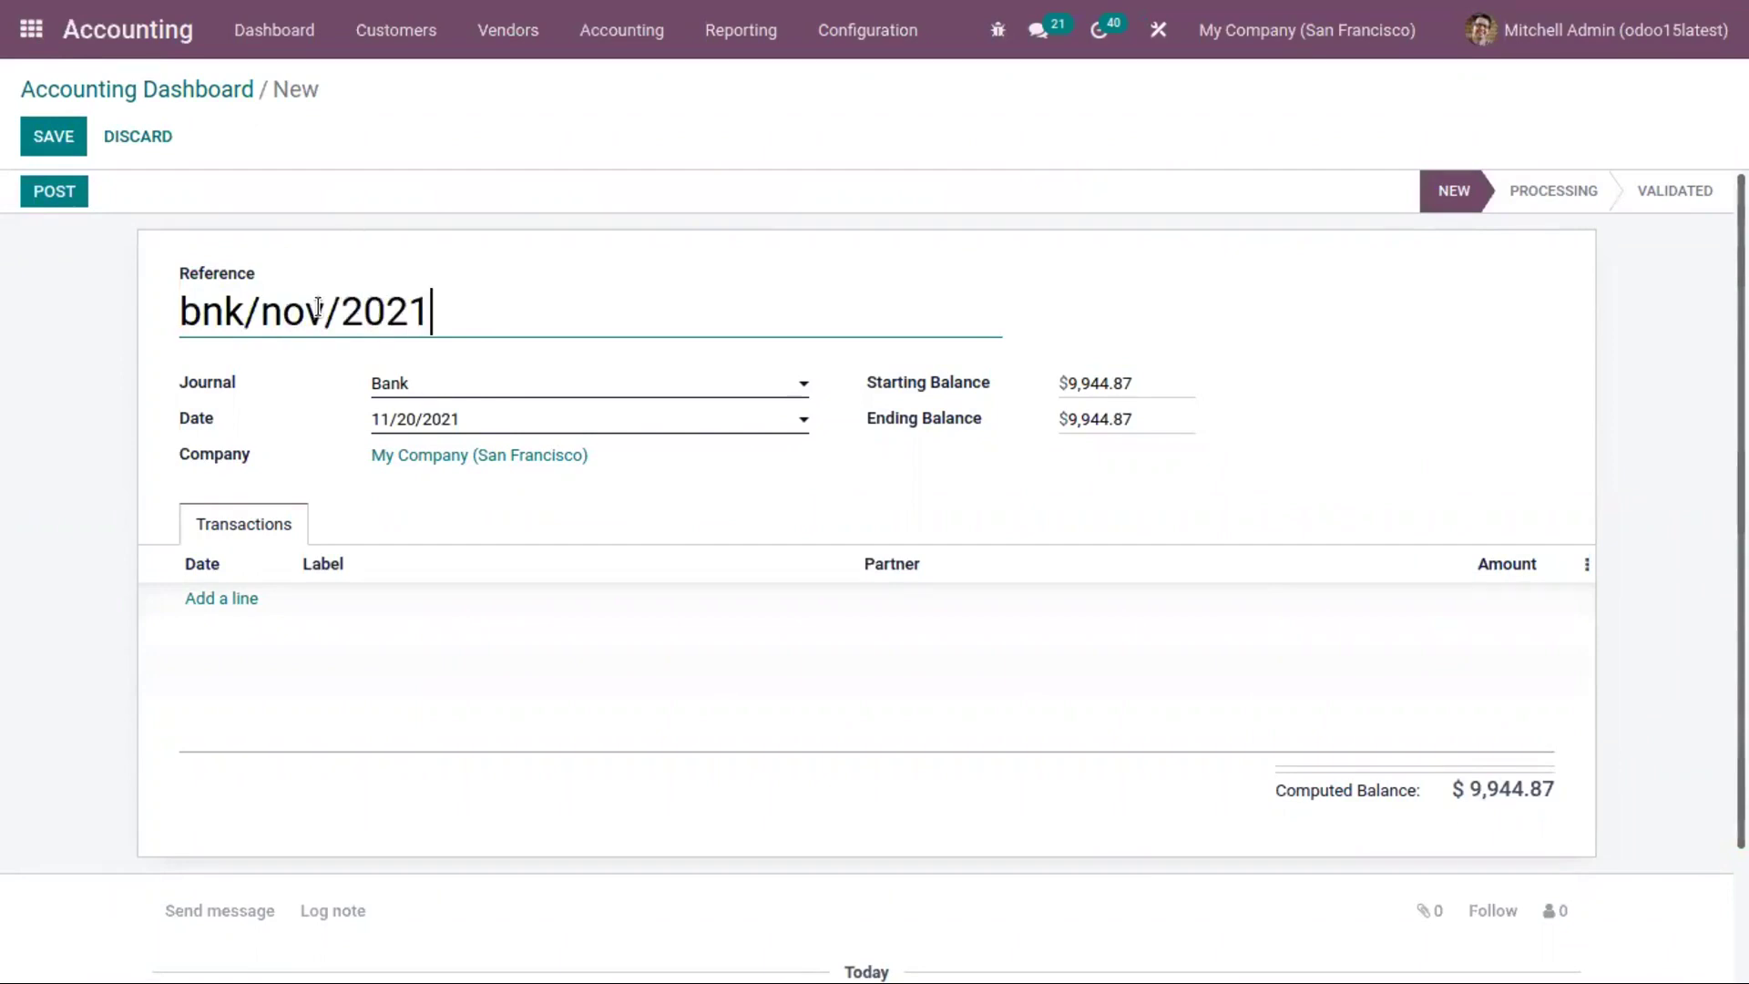
# Add a transaction line dated 11/20/2021 with the label "decco" and Deco Addict as partner.
pyautogui.click(219, 599)
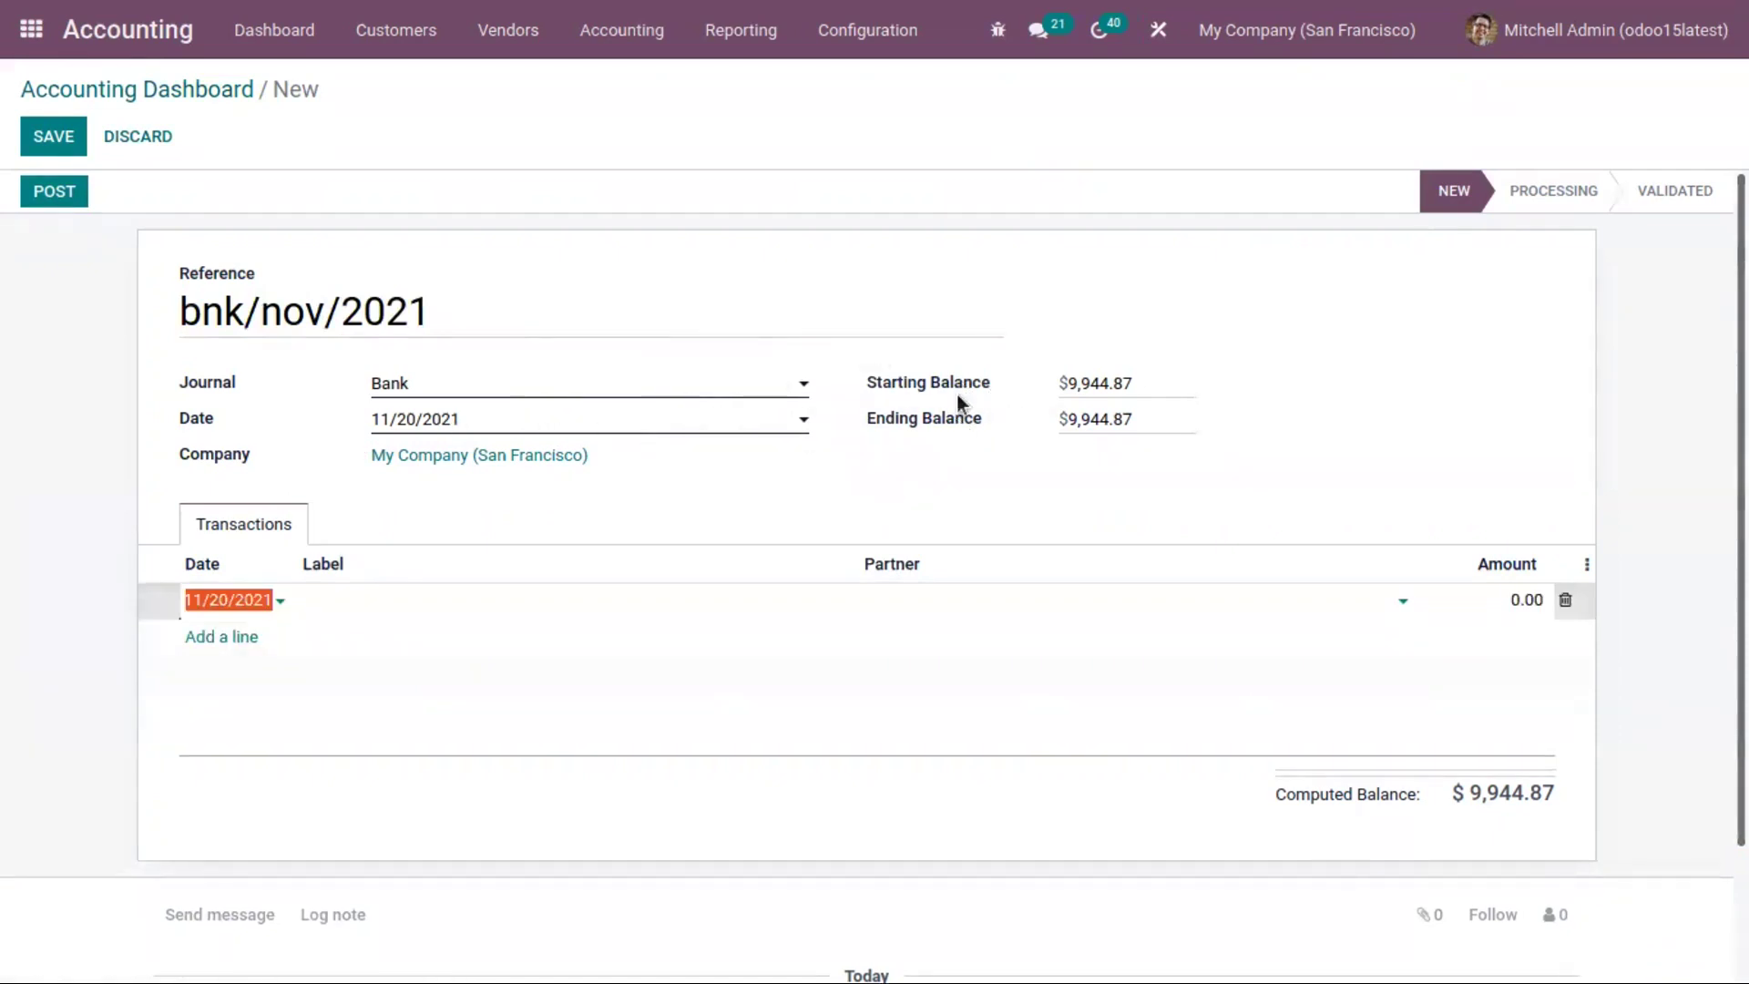
pyautogui.click(233, 601)
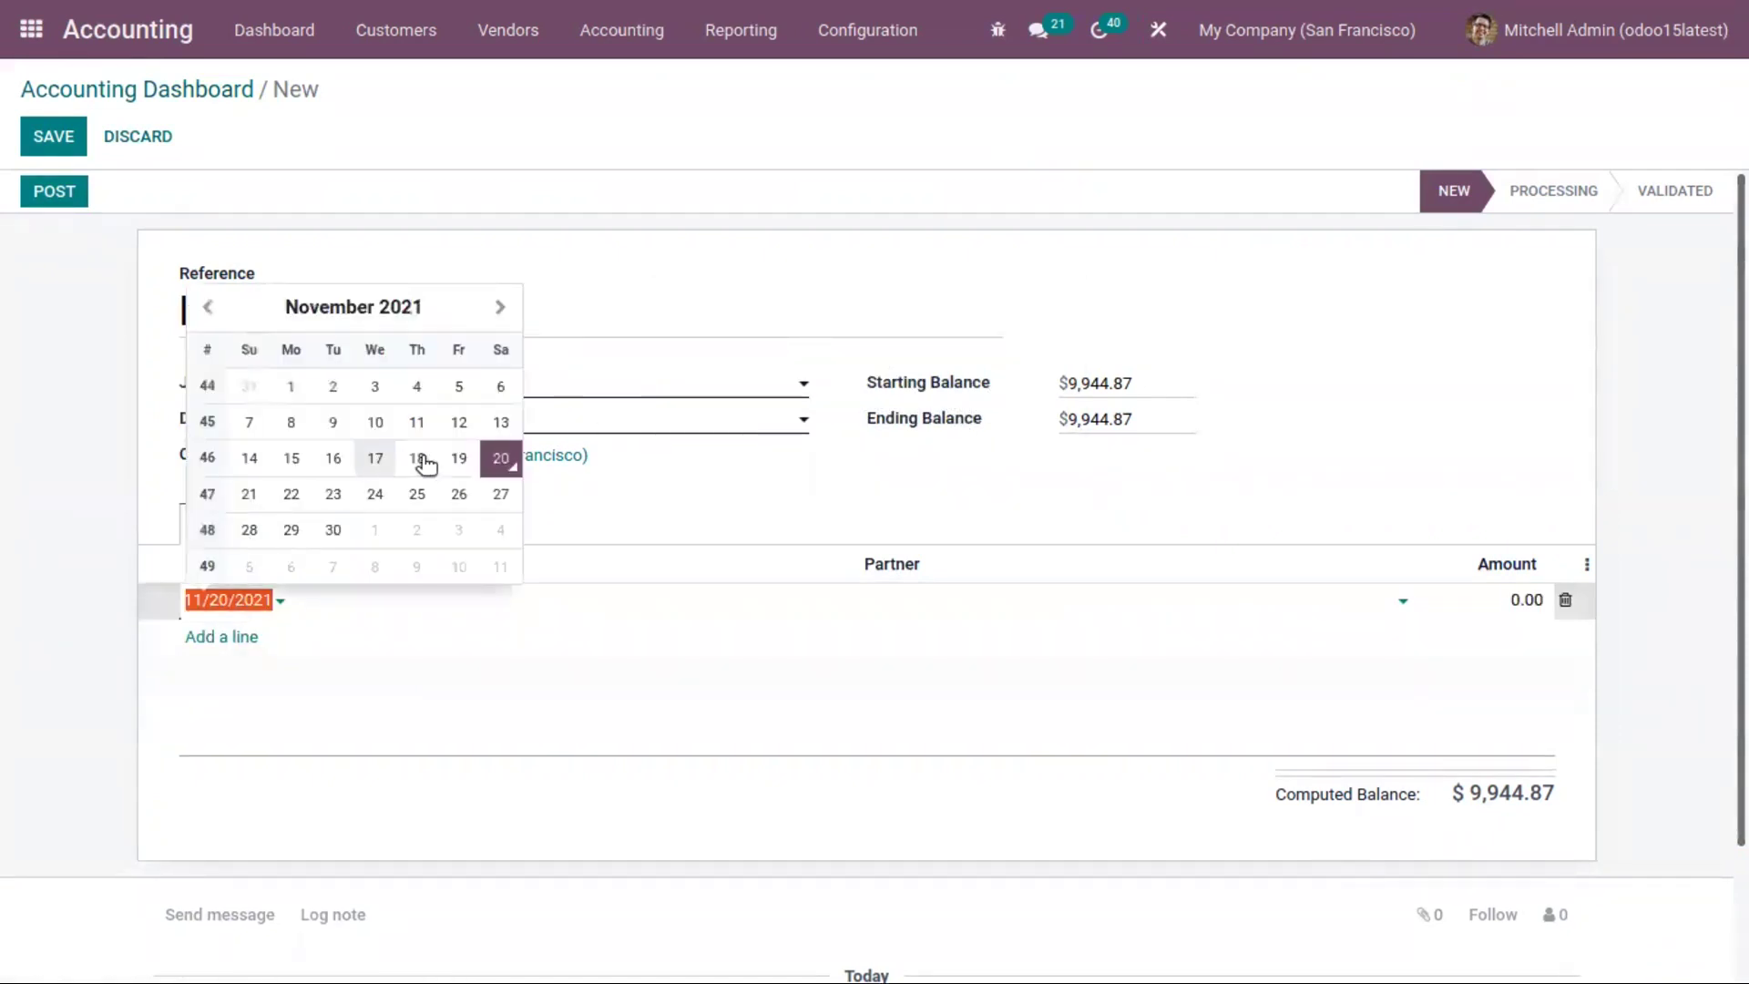
pyautogui.click(398, 601)
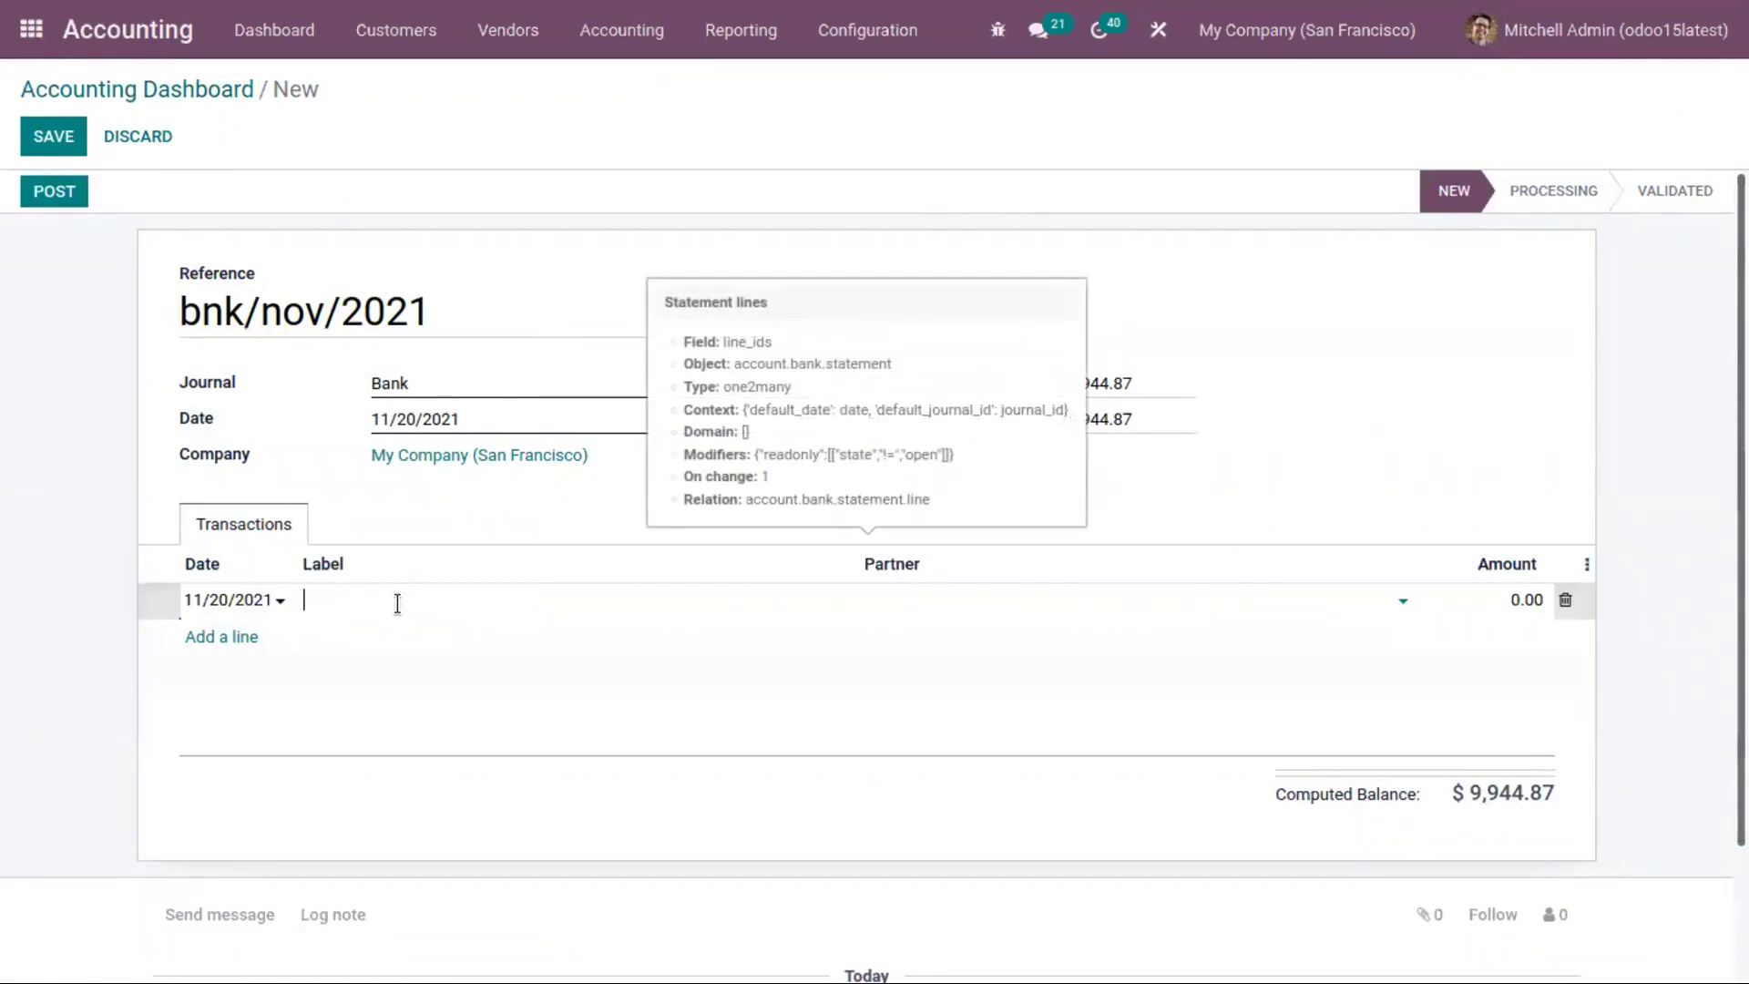
pyautogui.write('decco')
pyautogui.click(895, 603)
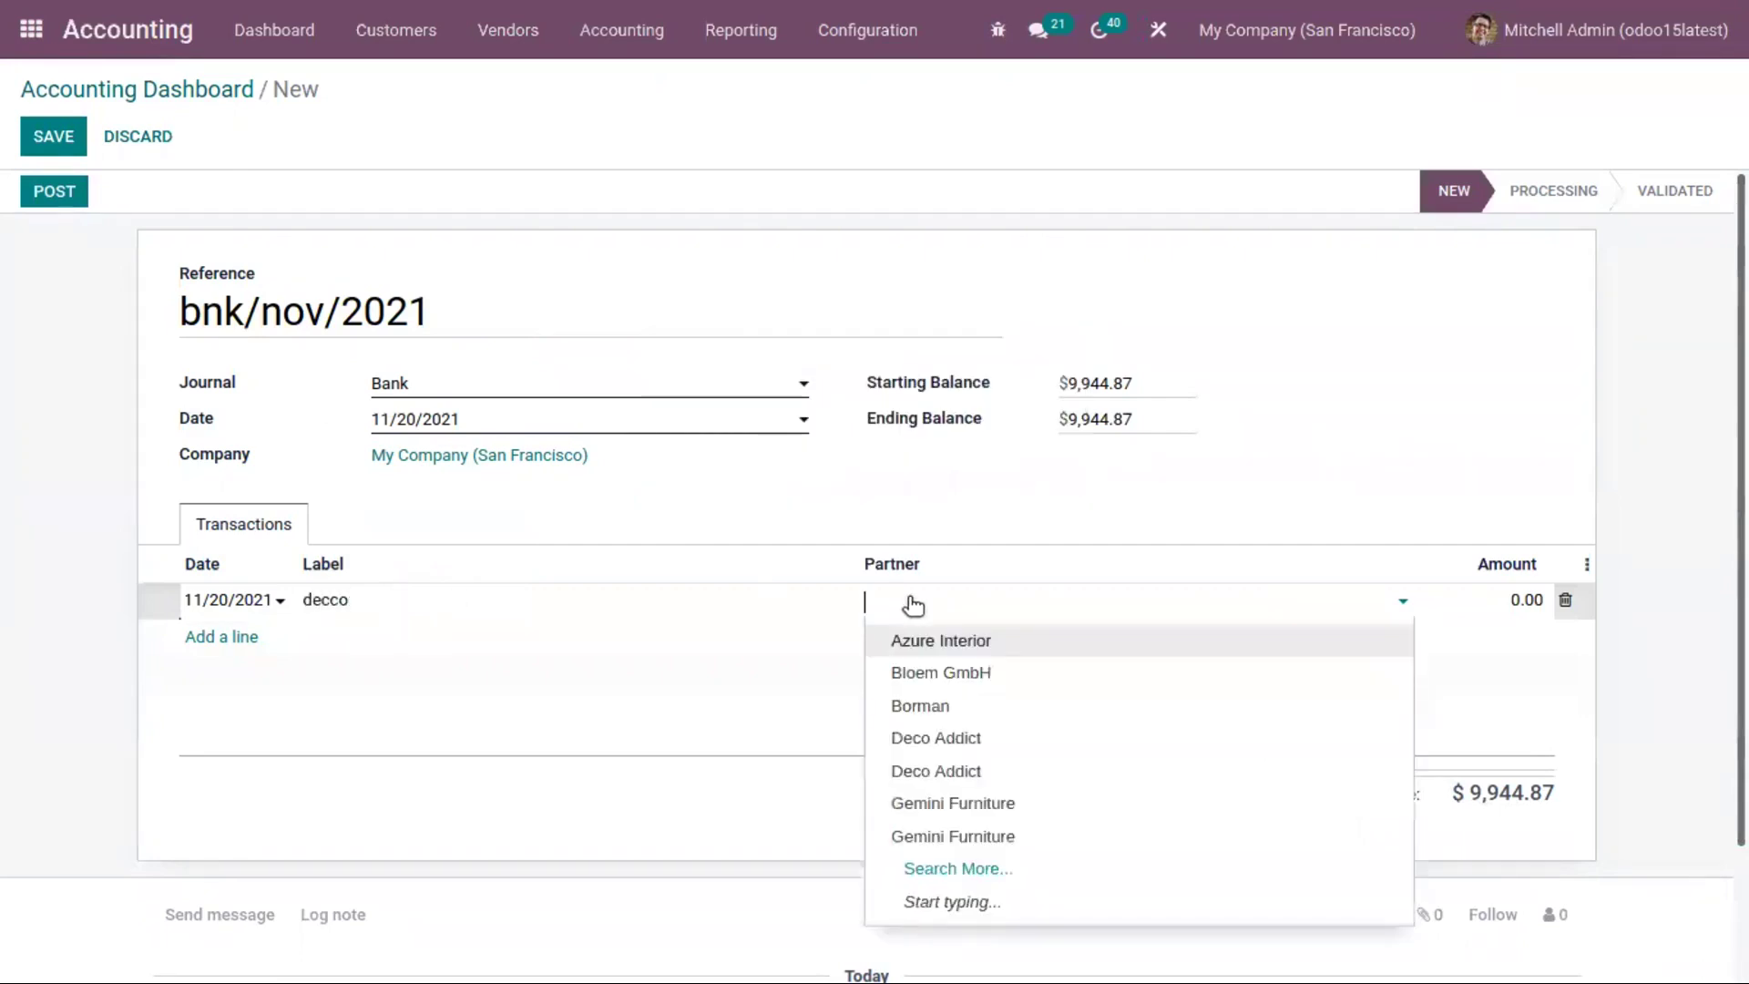
pyautogui.click(994, 739)
# Set the transaction amount to 172.50 and save the bank statement.
pyautogui.click(1529, 596)
pyautogui.write('1')
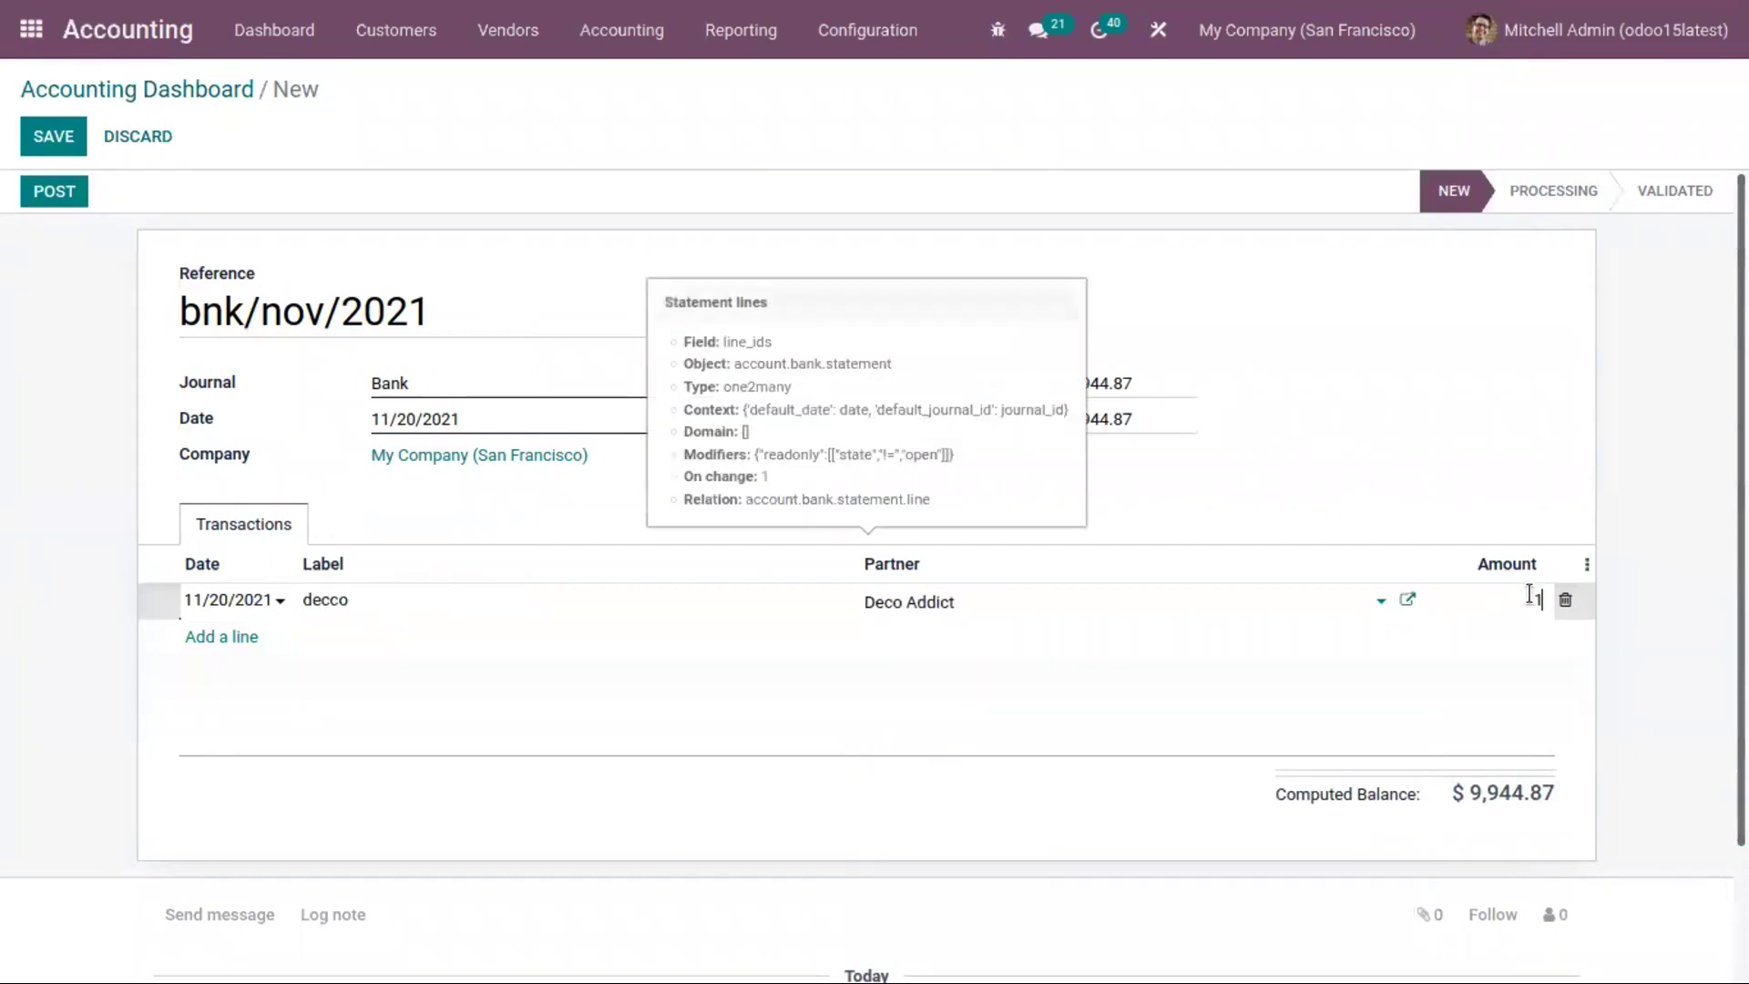
pyautogui.write('.250')
pyautogui.click(1518, 592)
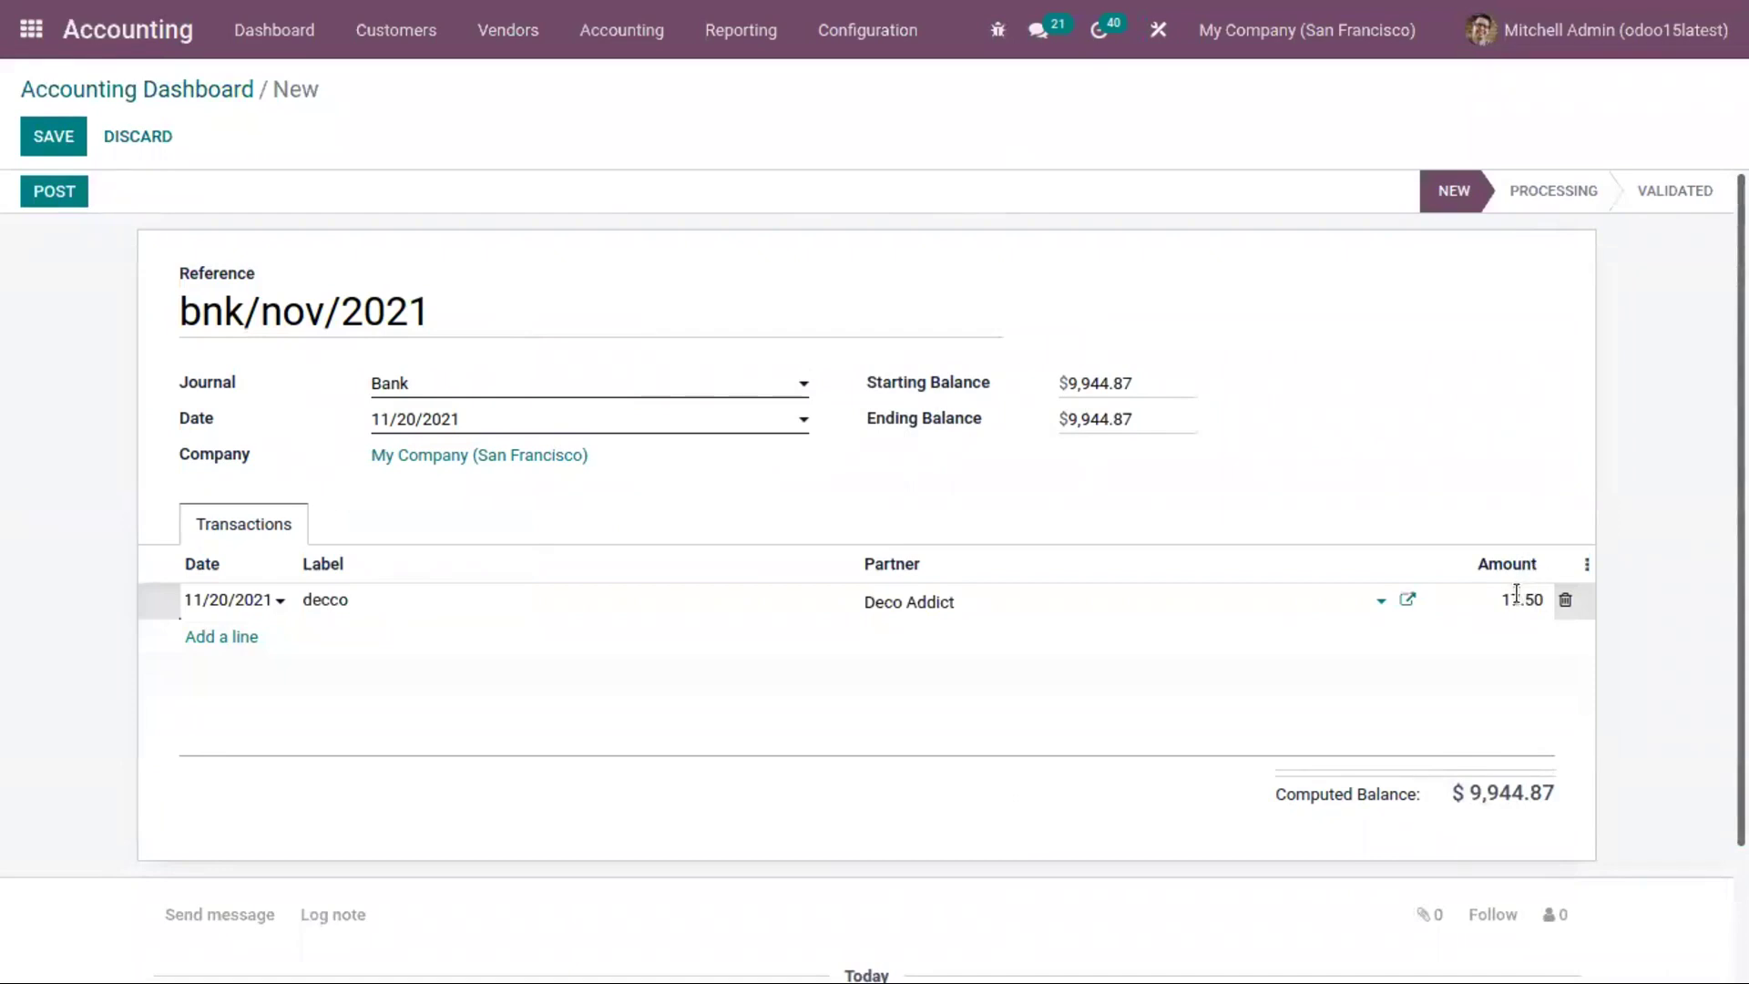
pyautogui.write('2')
pyautogui.click(35, 144)
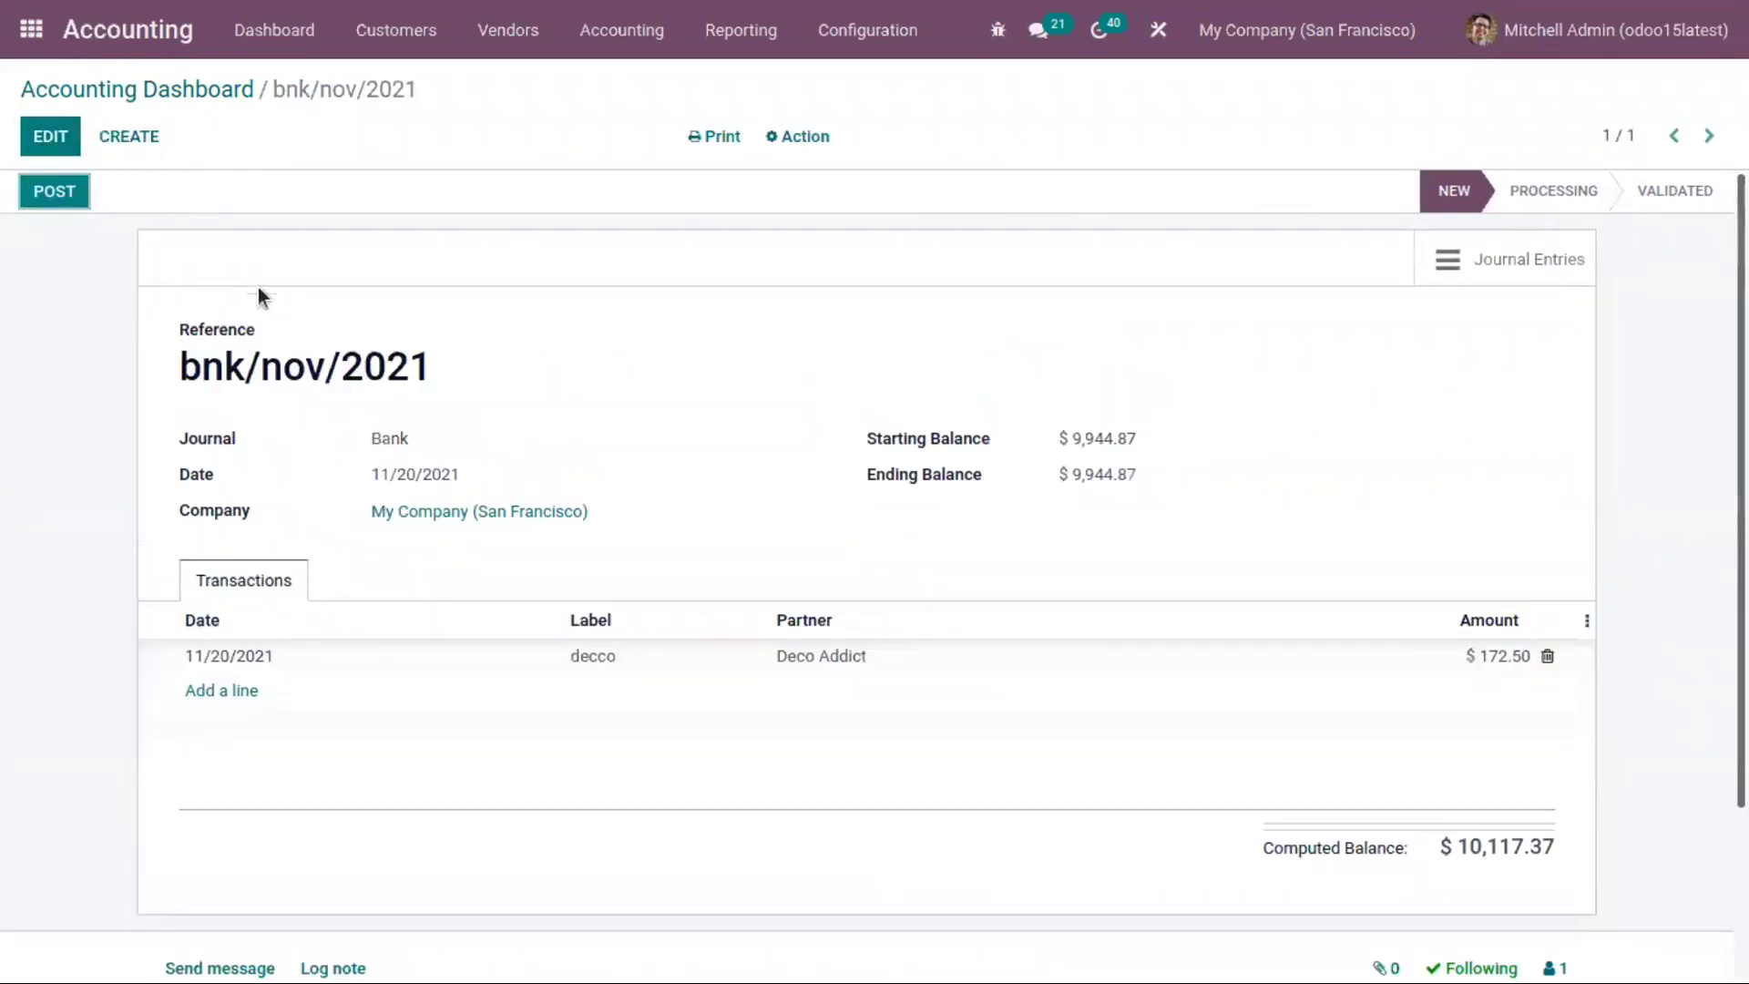
# Edit the statement and copy the computed balance of 10,117.37 into the ending balance.
pyautogui.click(50, 137)
pyautogui.tripleClick(1485, 846)
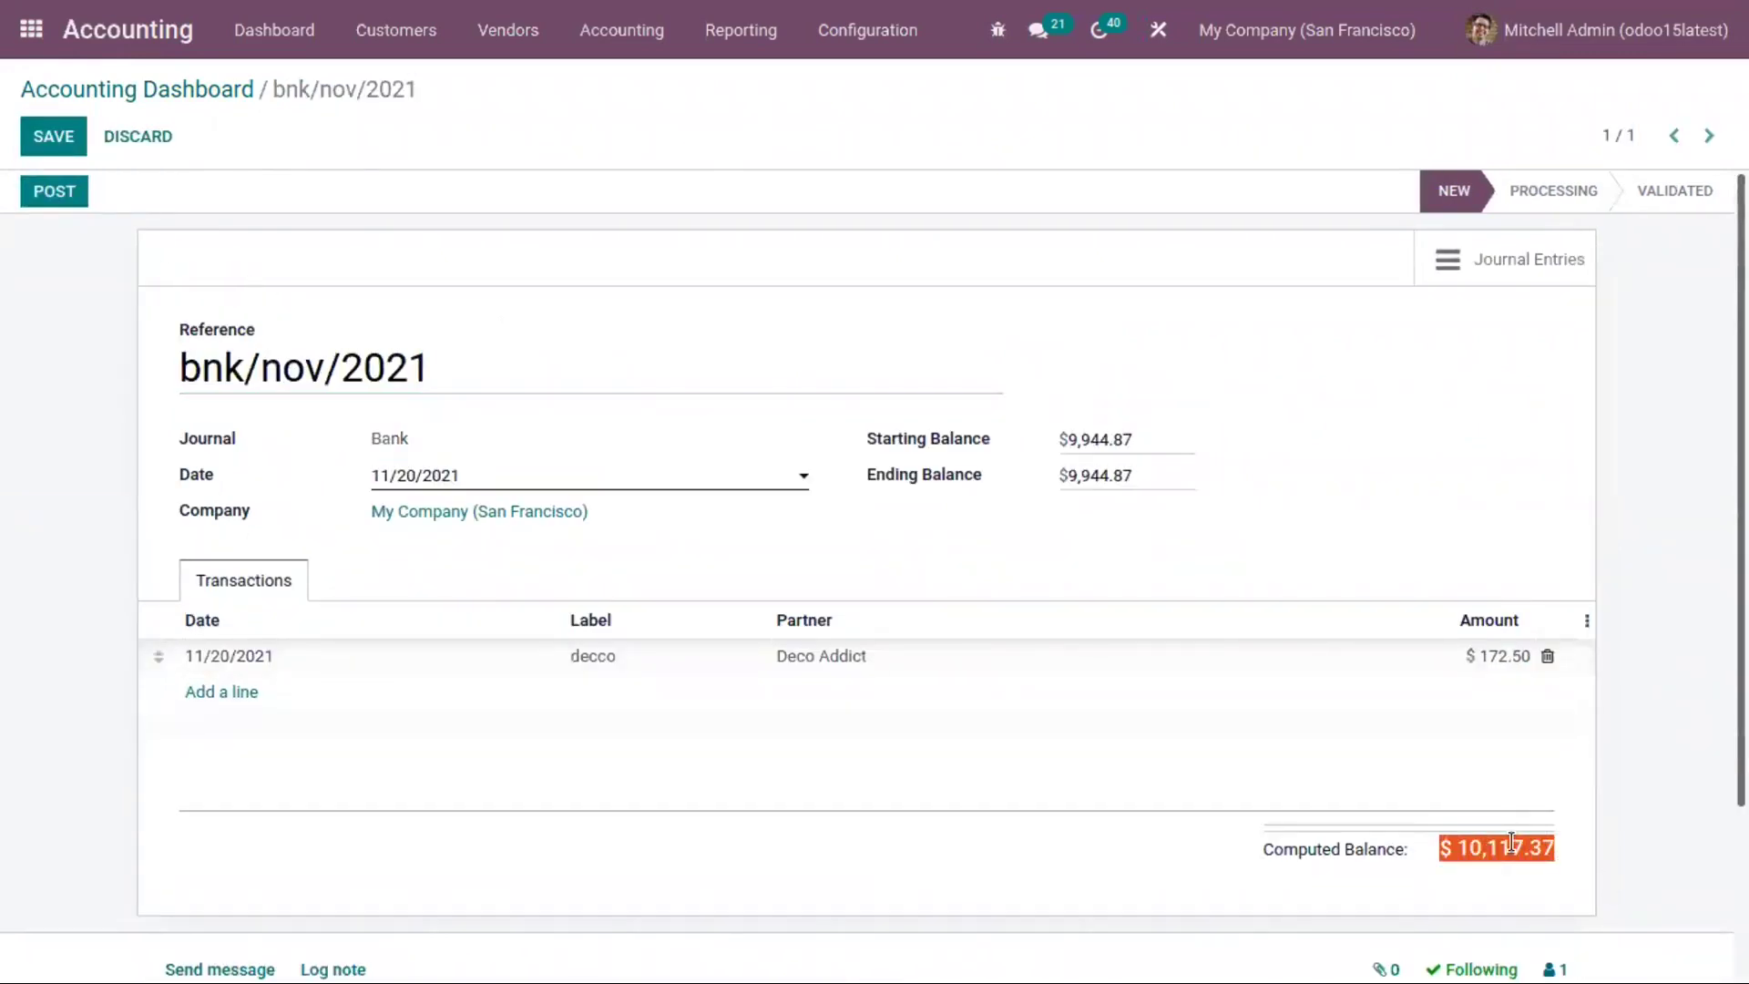
pyautogui.click(1467, 843)
pyautogui.tripleClick(1574, 850)
pyautogui.click(1556, 848)
pyautogui.tripleClick(1556, 843)
pyautogui.click(1556, 846)
pyautogui.doubleClick(1557, 847)
pyautogui.tripleClick(1559, 850)
pyautogui.doubleClick(1555, 849)
pyautogui.tripleClick(1554, 850)
pyautogui.doubleClick(1554, 850)
pyautogui.hotkey('ctrl', 'c')
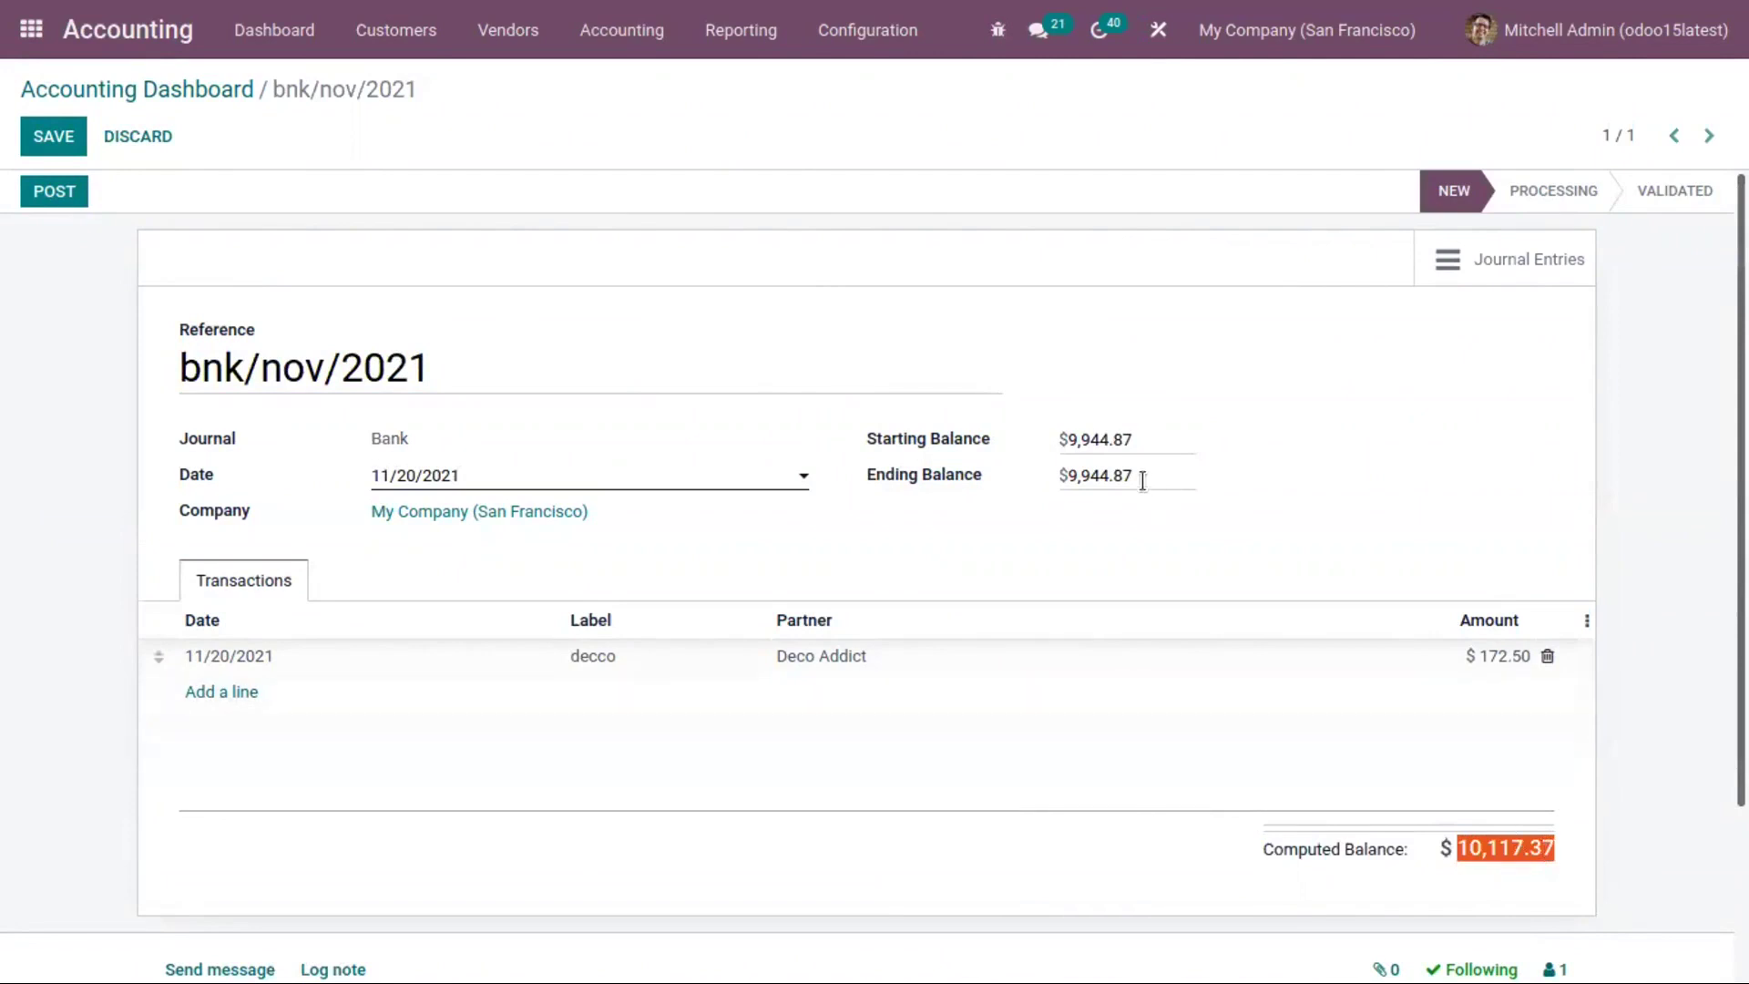
pyautogui.doubleClick(1064, 472)
pyautogui.hotkey('ctrl', 'v')
# Post the bank statement and reconcile its transaction with the customer payment for INV/2021/00009.
pyautogui.click(44, 187)
pyautogui.click(59, 193)
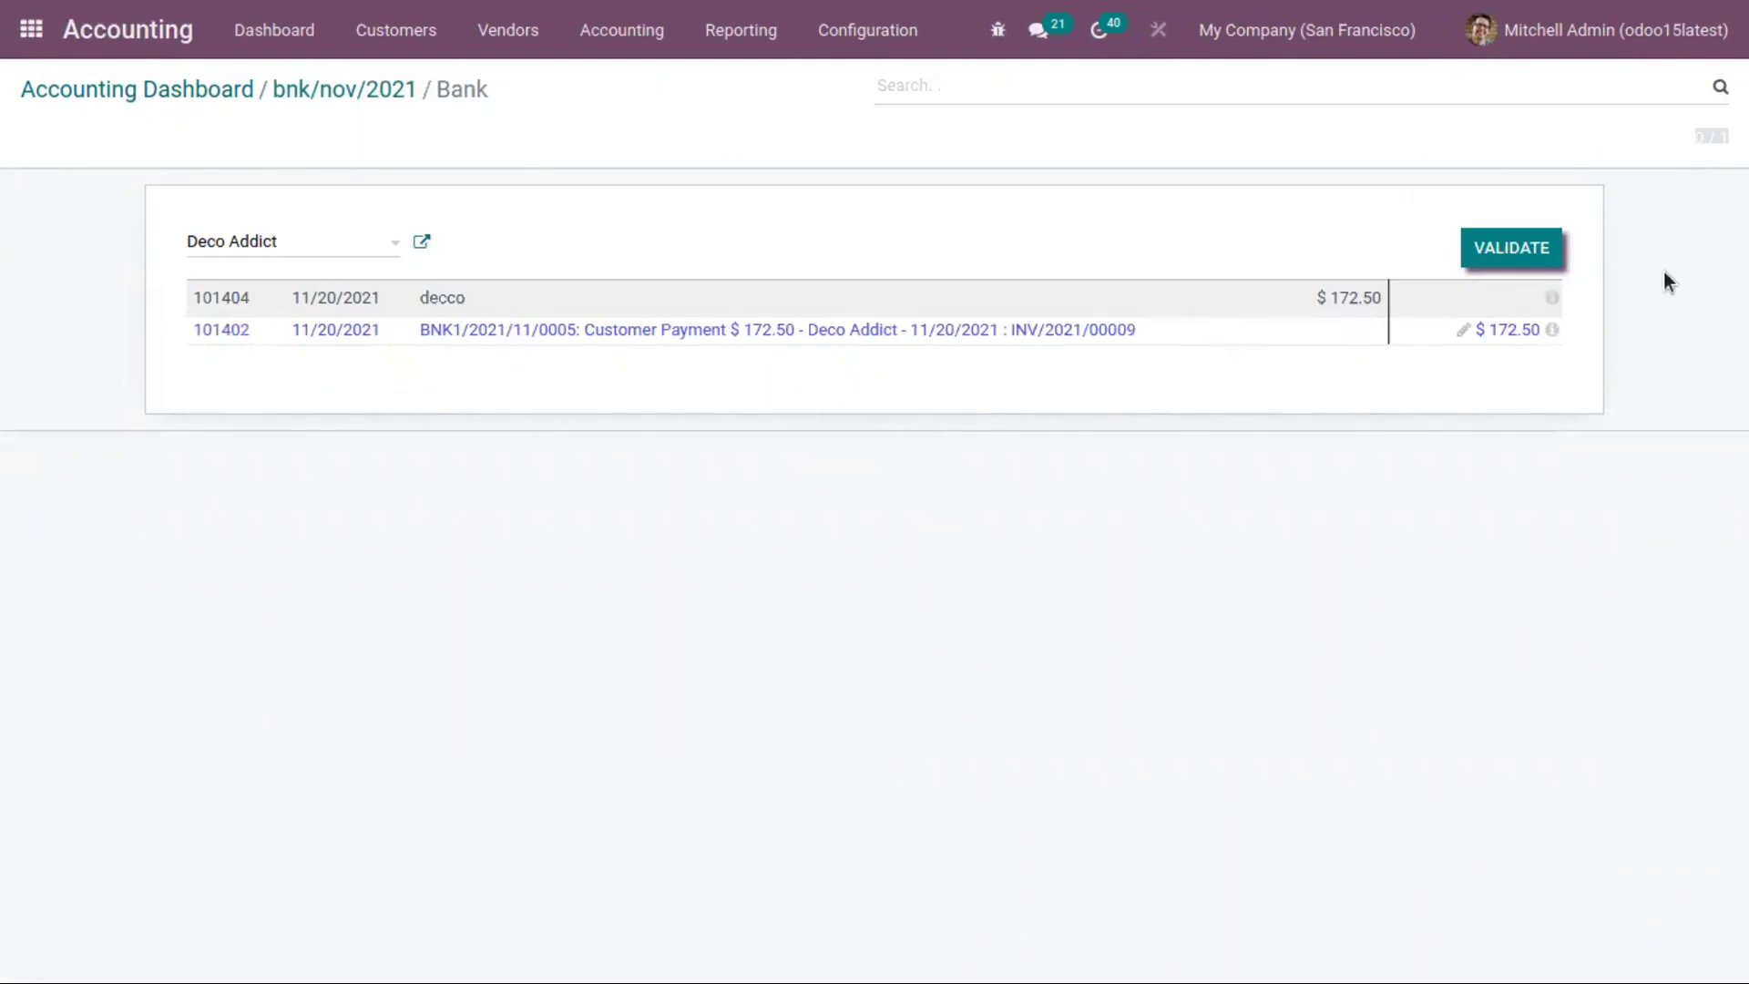
pyautogui.click(1519, 243)
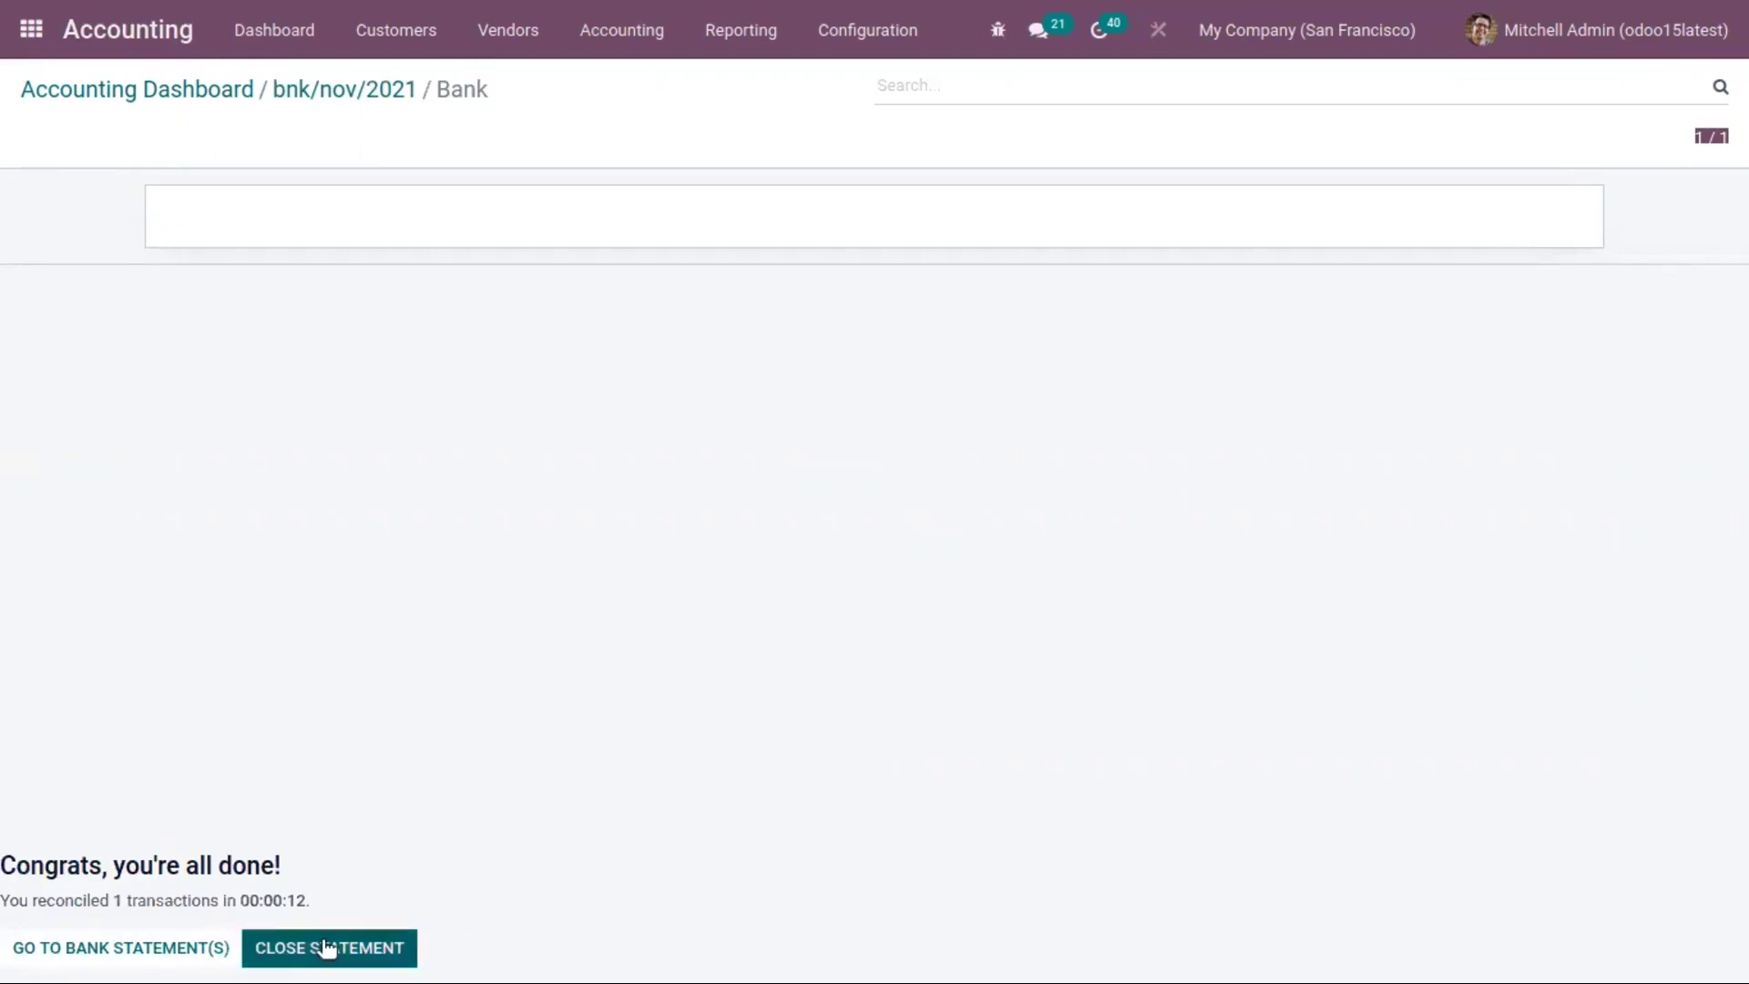
# Return to the bnk/nov/2021 bank statement and validate it.
pyautogui.click(337, 88)
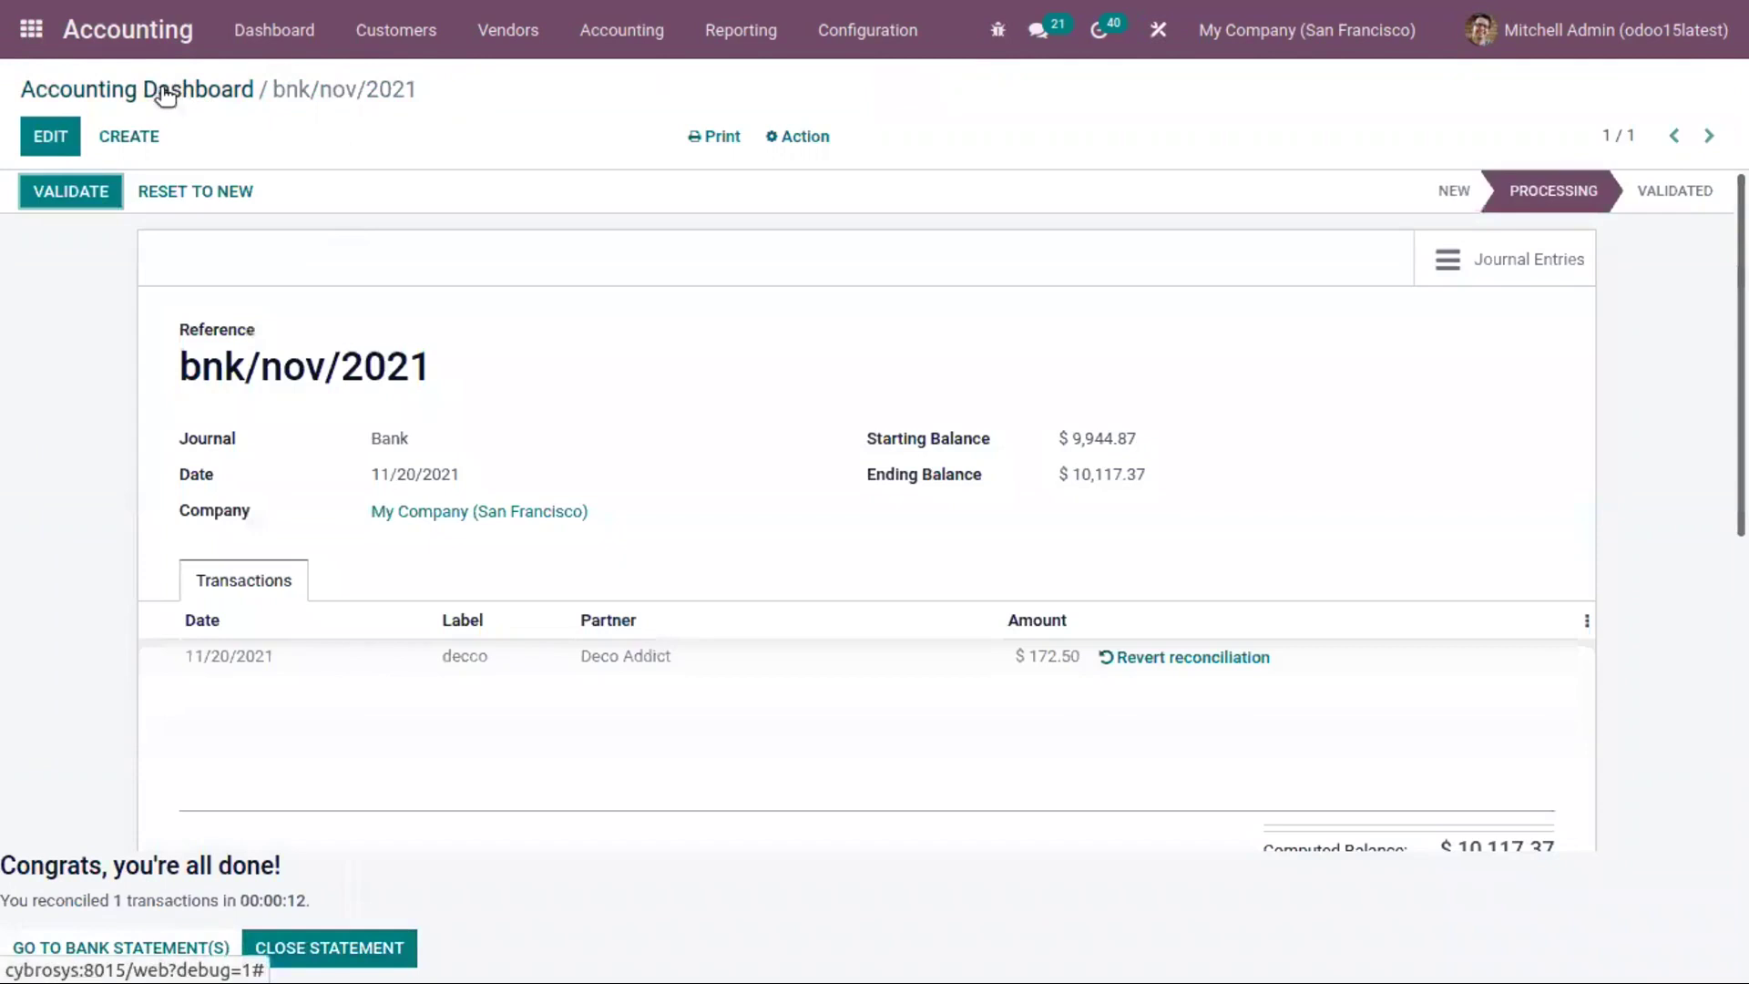
pyautogui.click(91, 193)
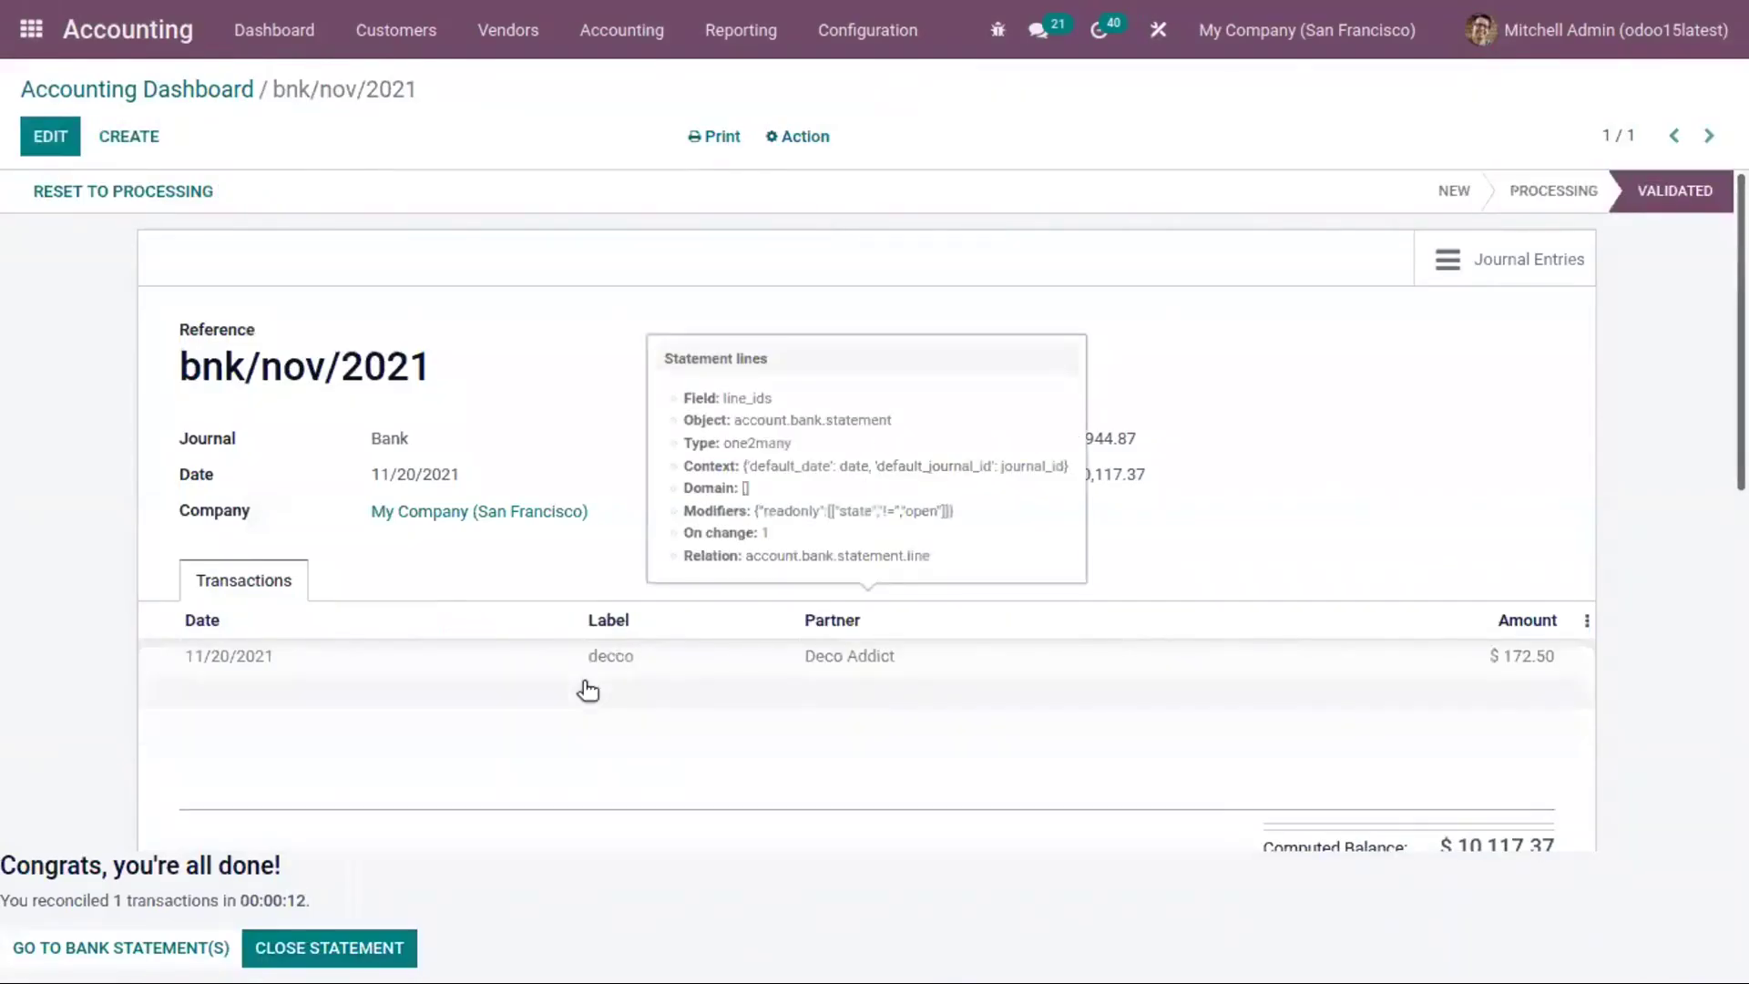
# Open the Bank and Cash journal entries and examine the entries for the Deco Addict payment and its bank statement line.
pyautogui.click(659, 30)
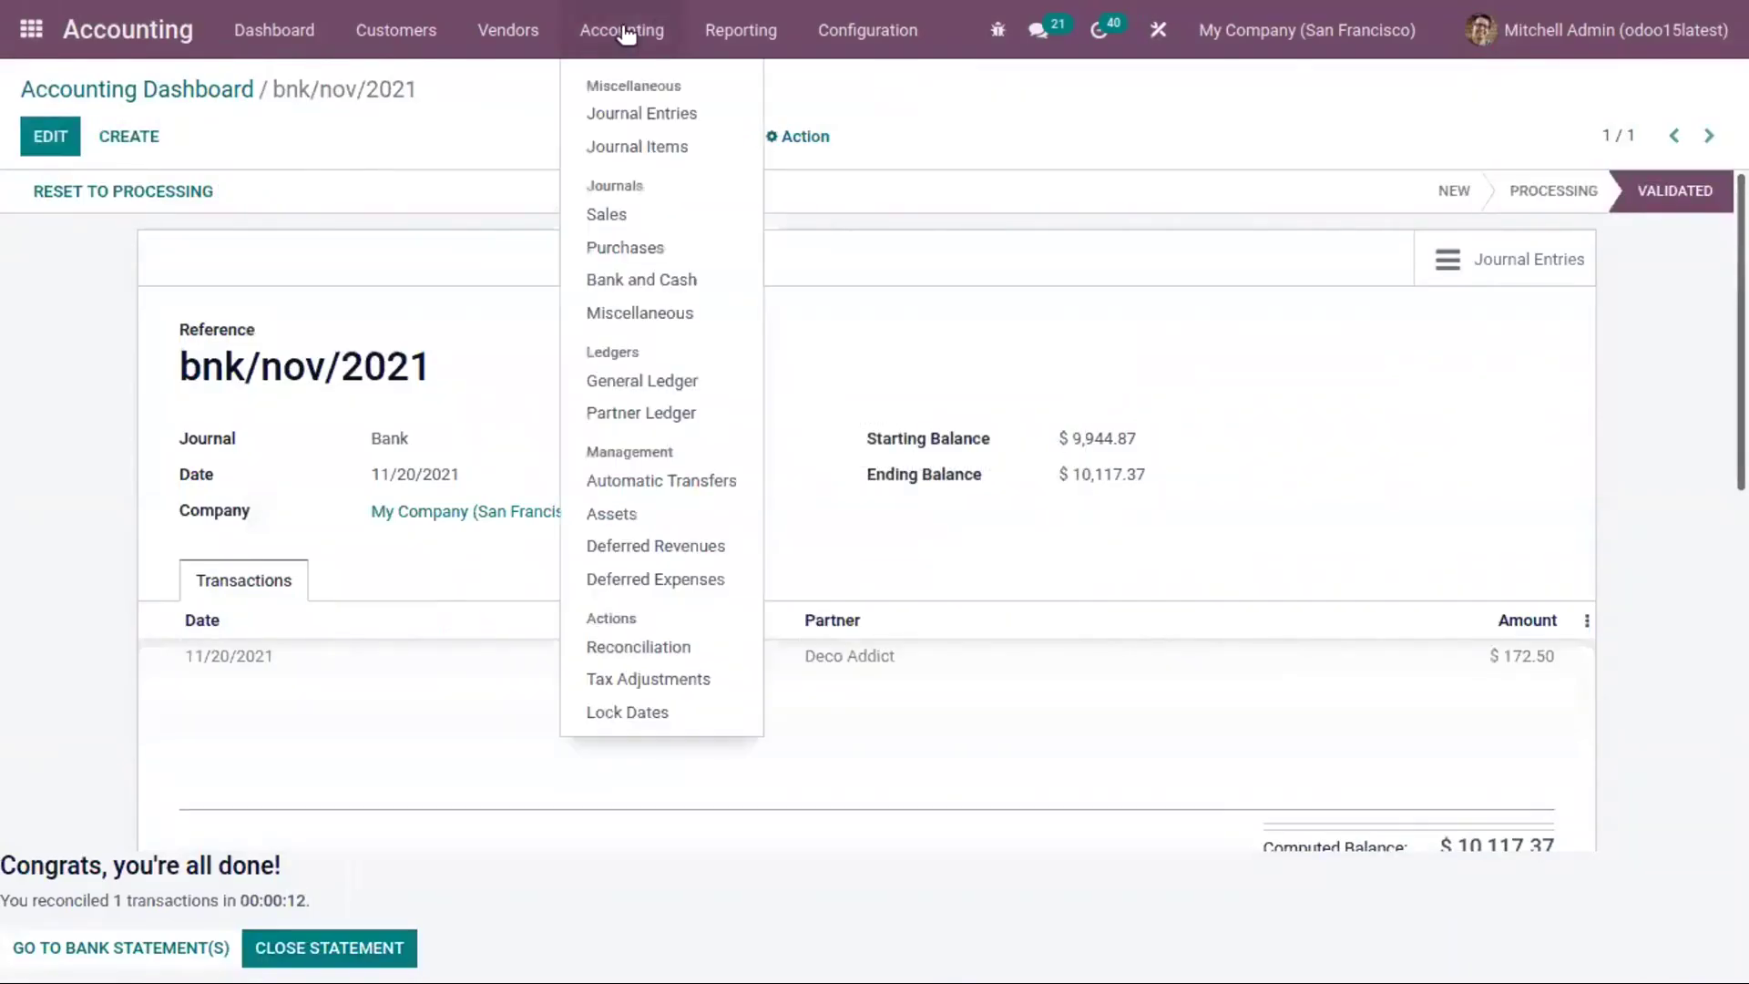
pyautogui.click(675, 285)
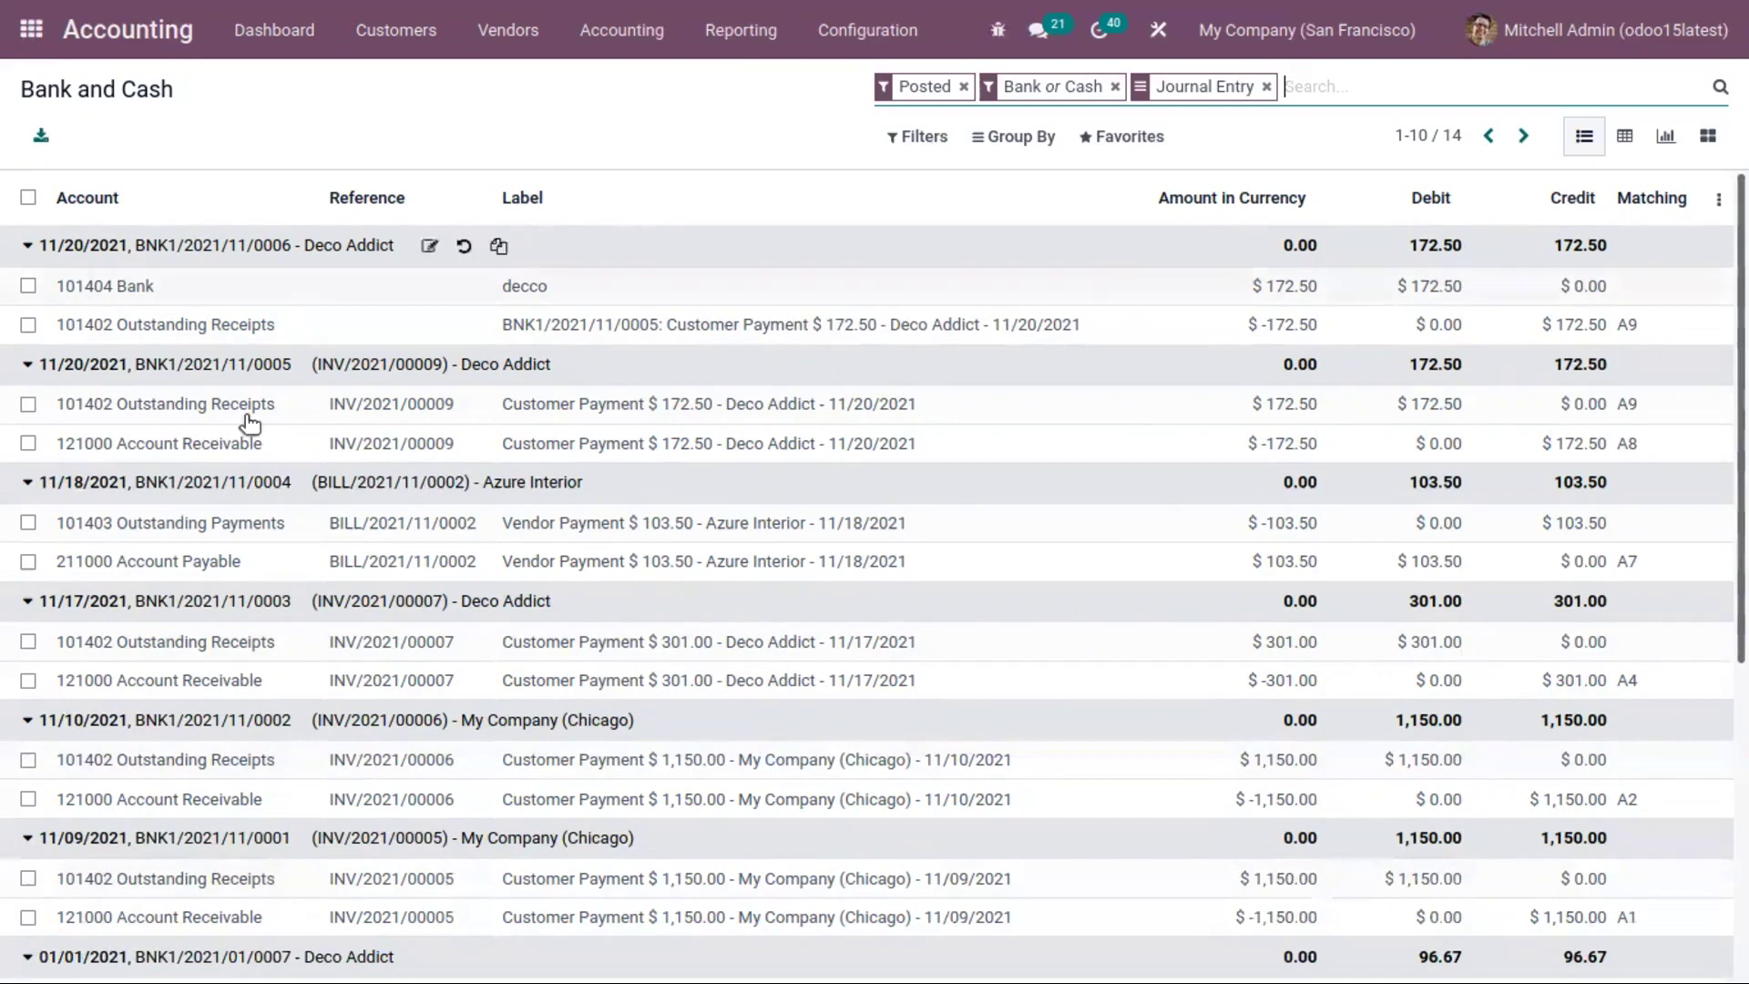
pyautogui.moveTo(259, 233)
# Check the payment status of customer invoice INV/2021/00009 and view the list of vendor bills.
pyautogui.click(412, 32)
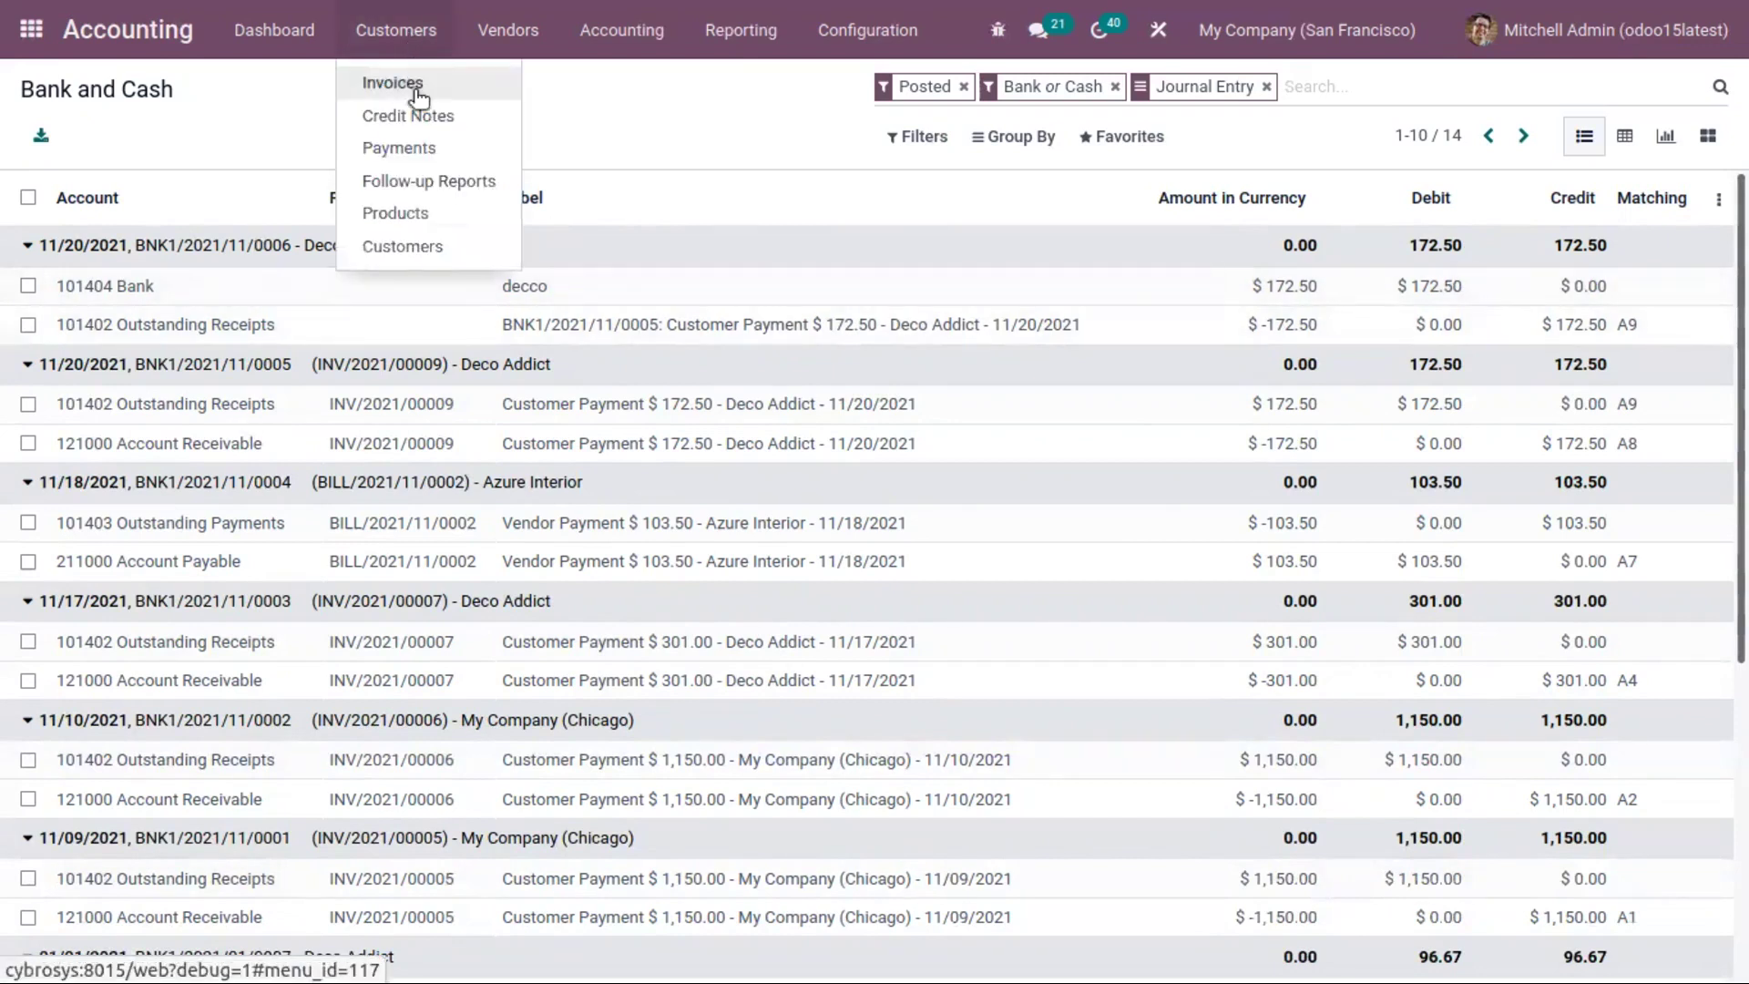
pyautogui.click(417, 83)
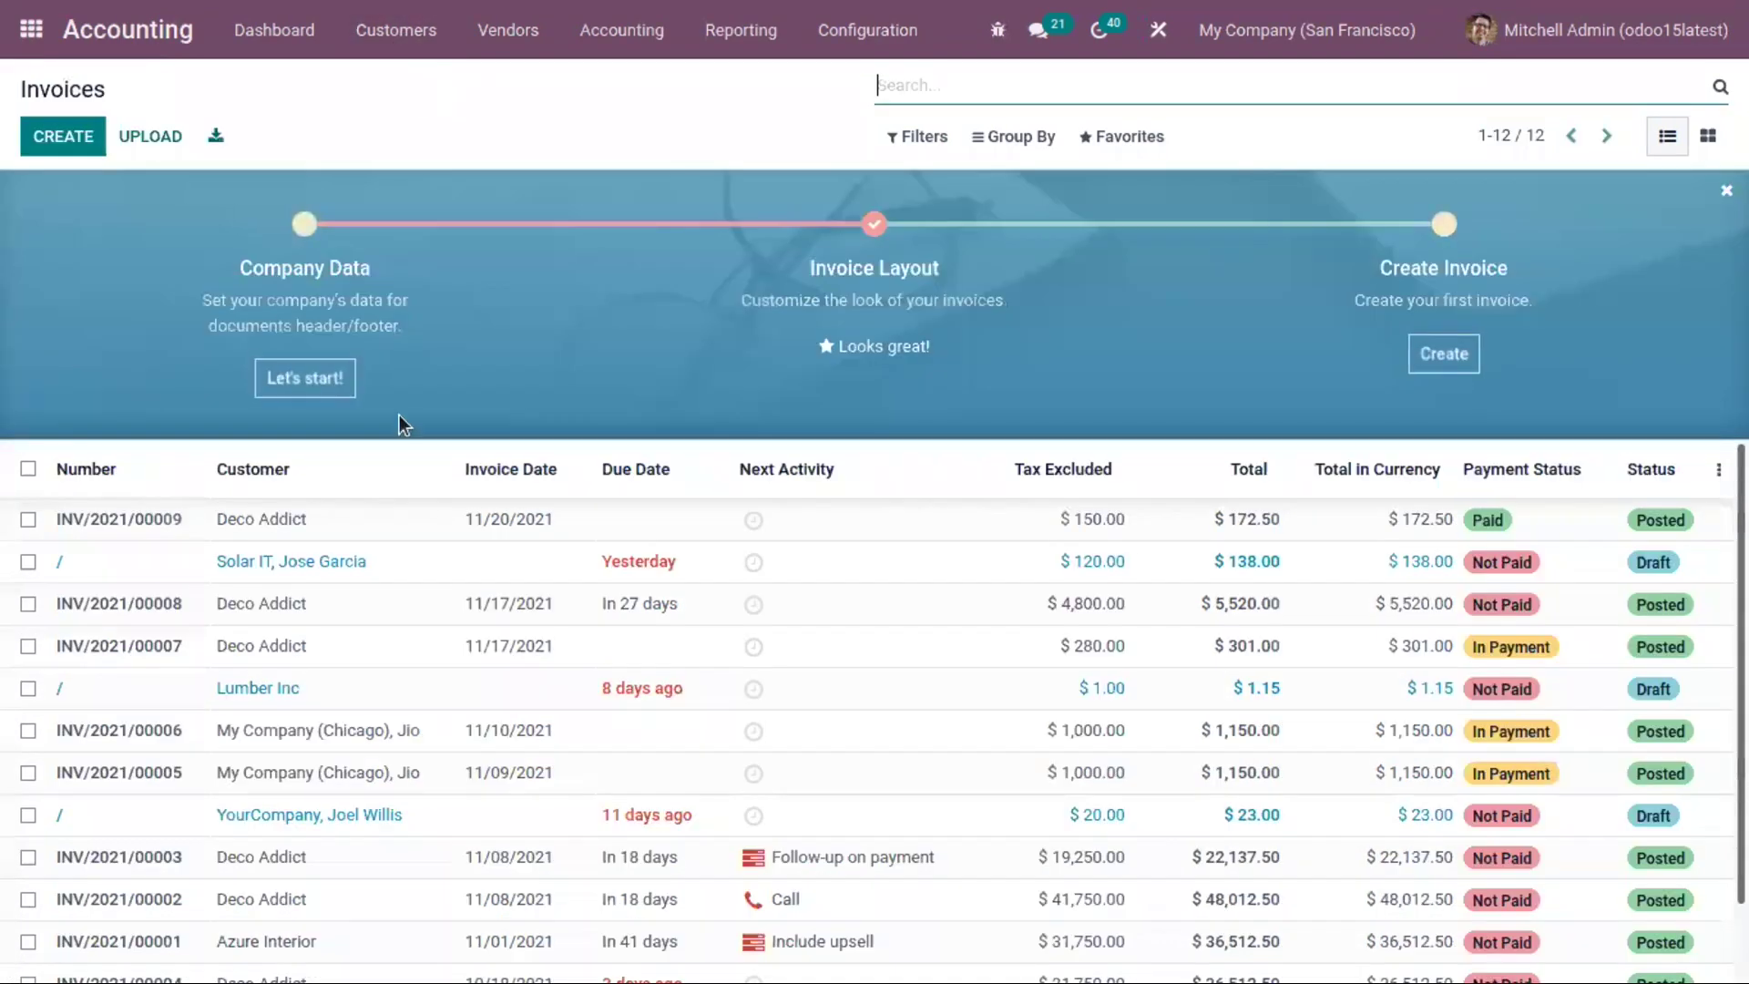
pyautogui.click(426, 526)
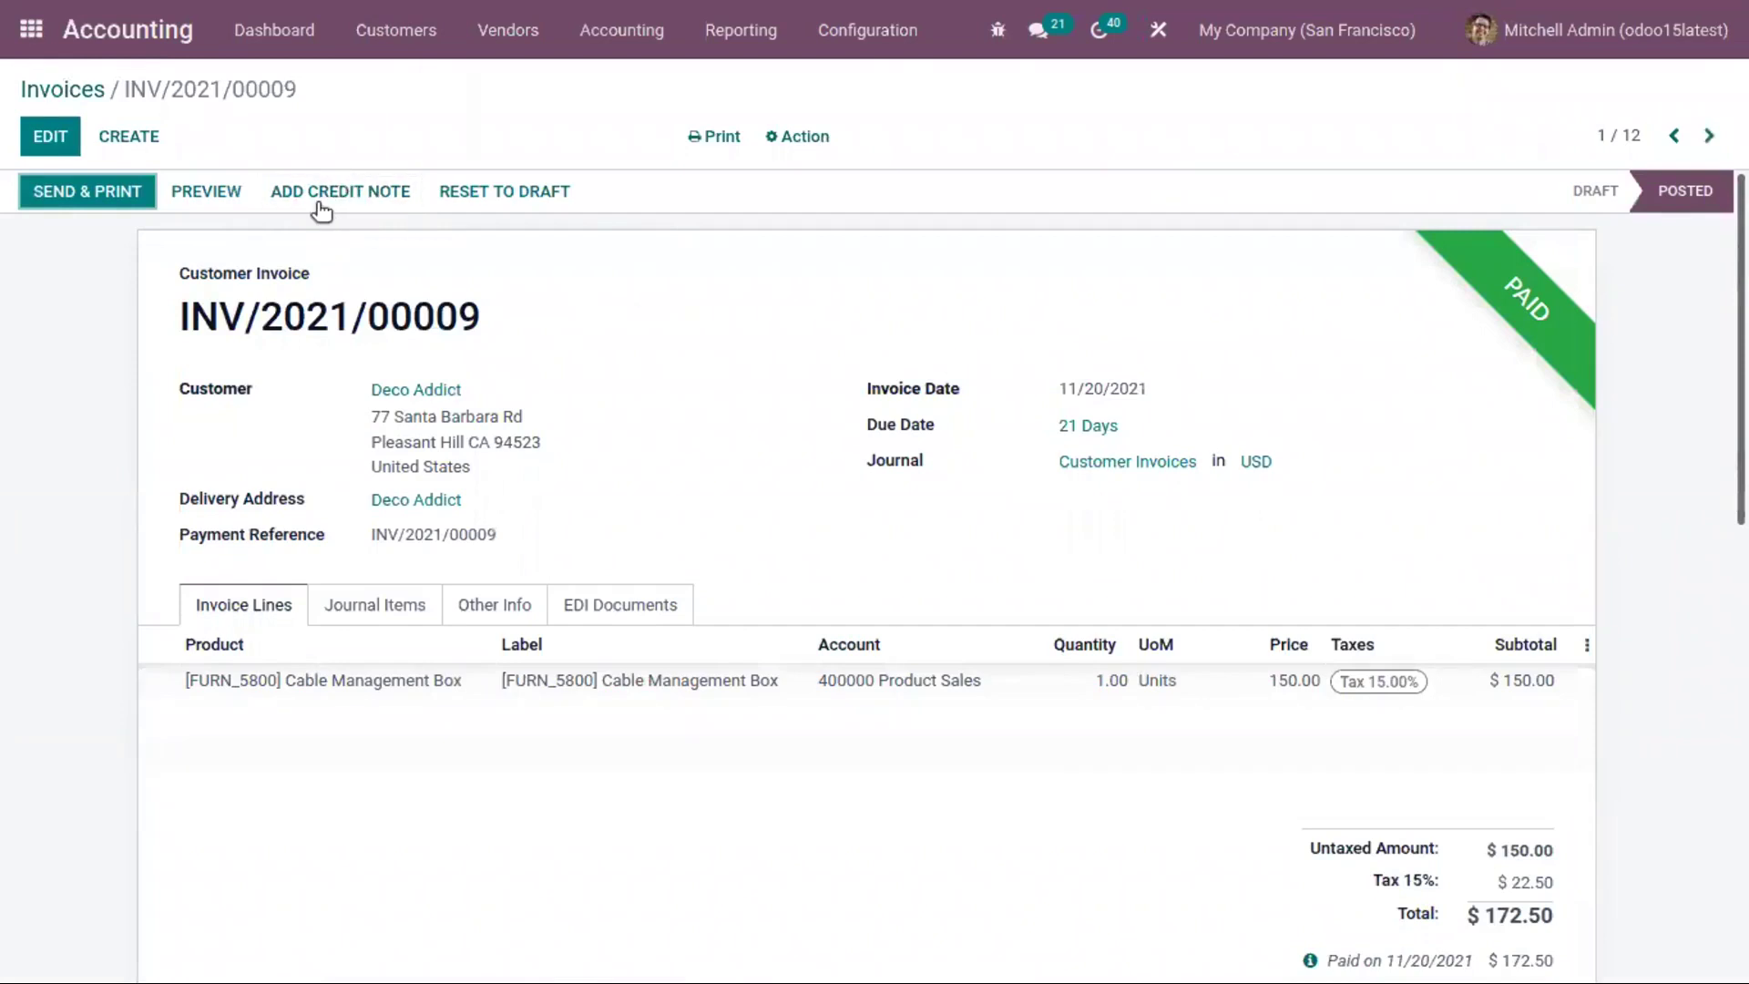
pyautogui.click(507, 41)
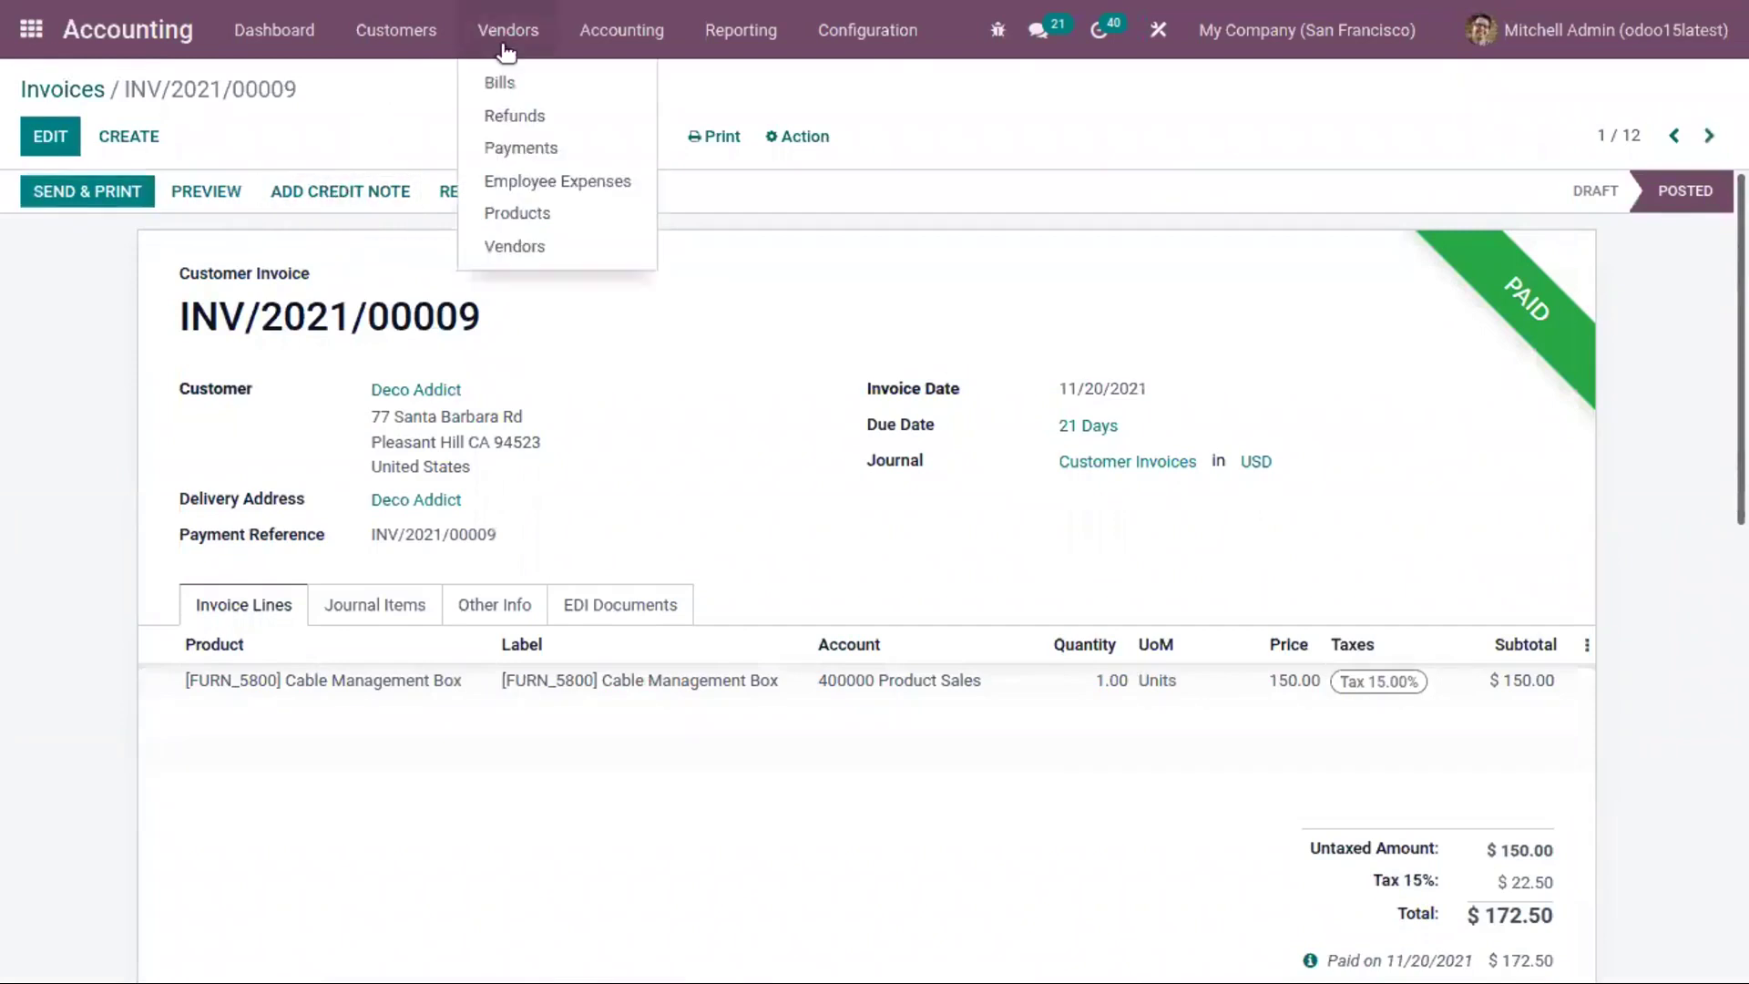
pyautogui.click(519, 84)
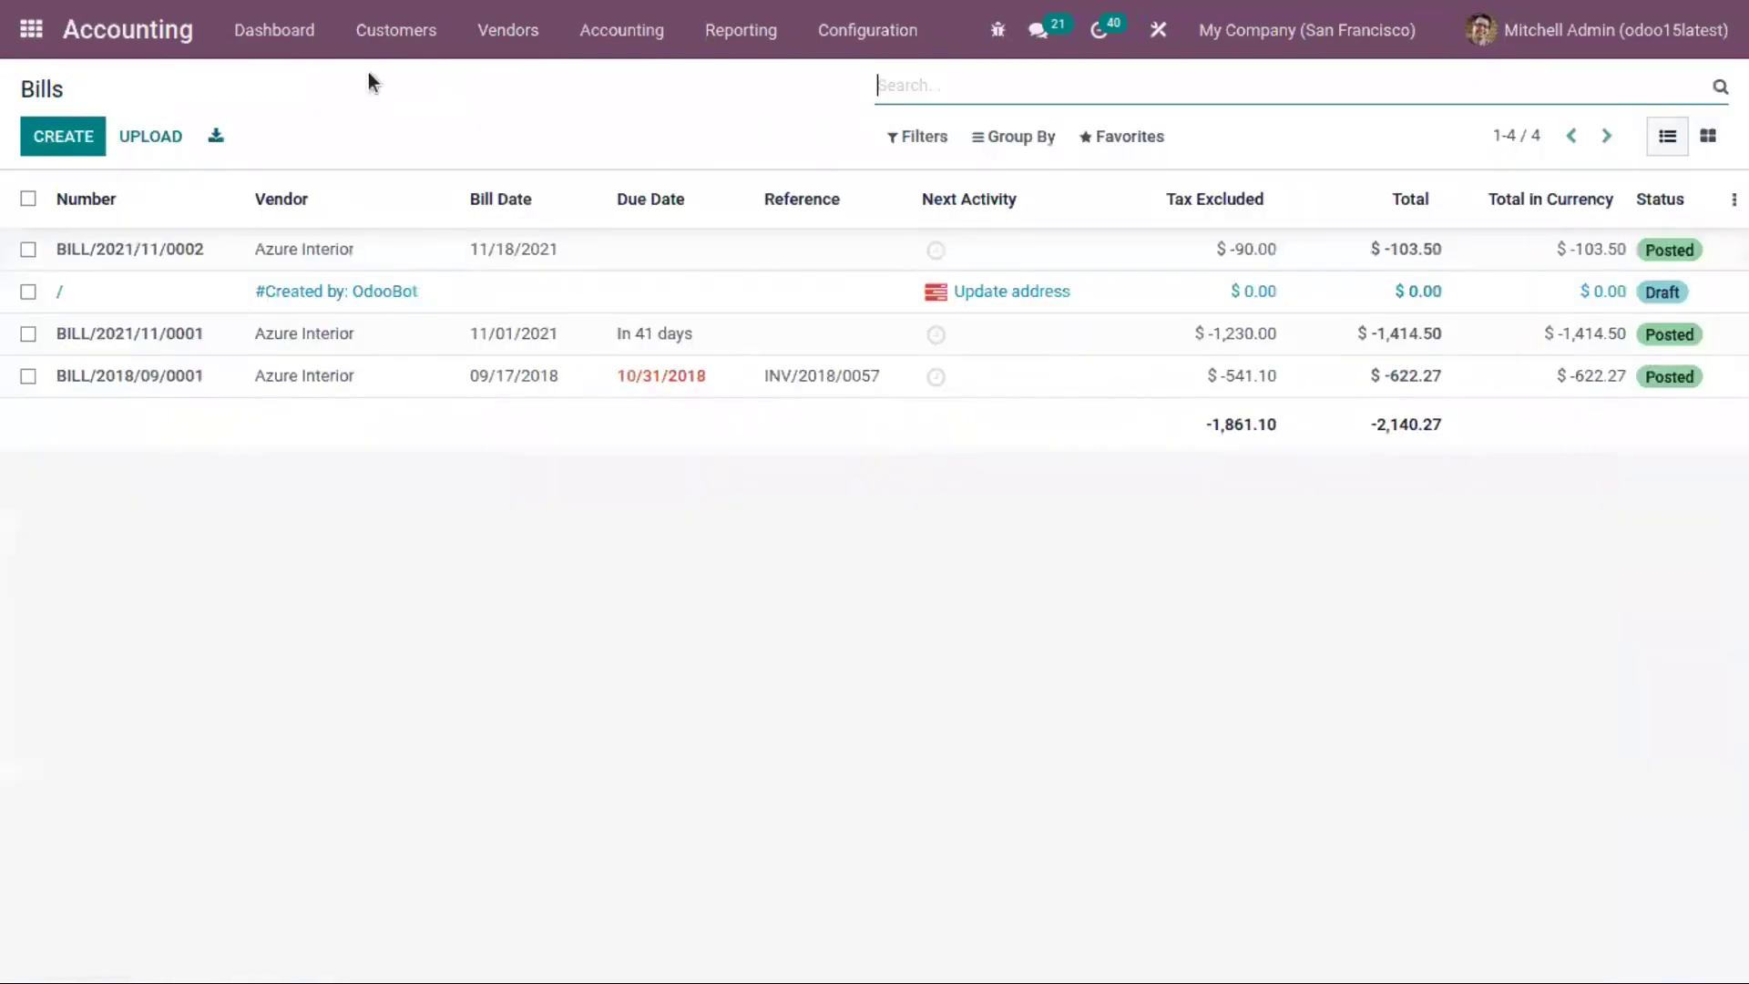
# Switch to the Purchase app and start a new purchase order with Azure Interior as the vendor.
pyautogui.click(31, 29)
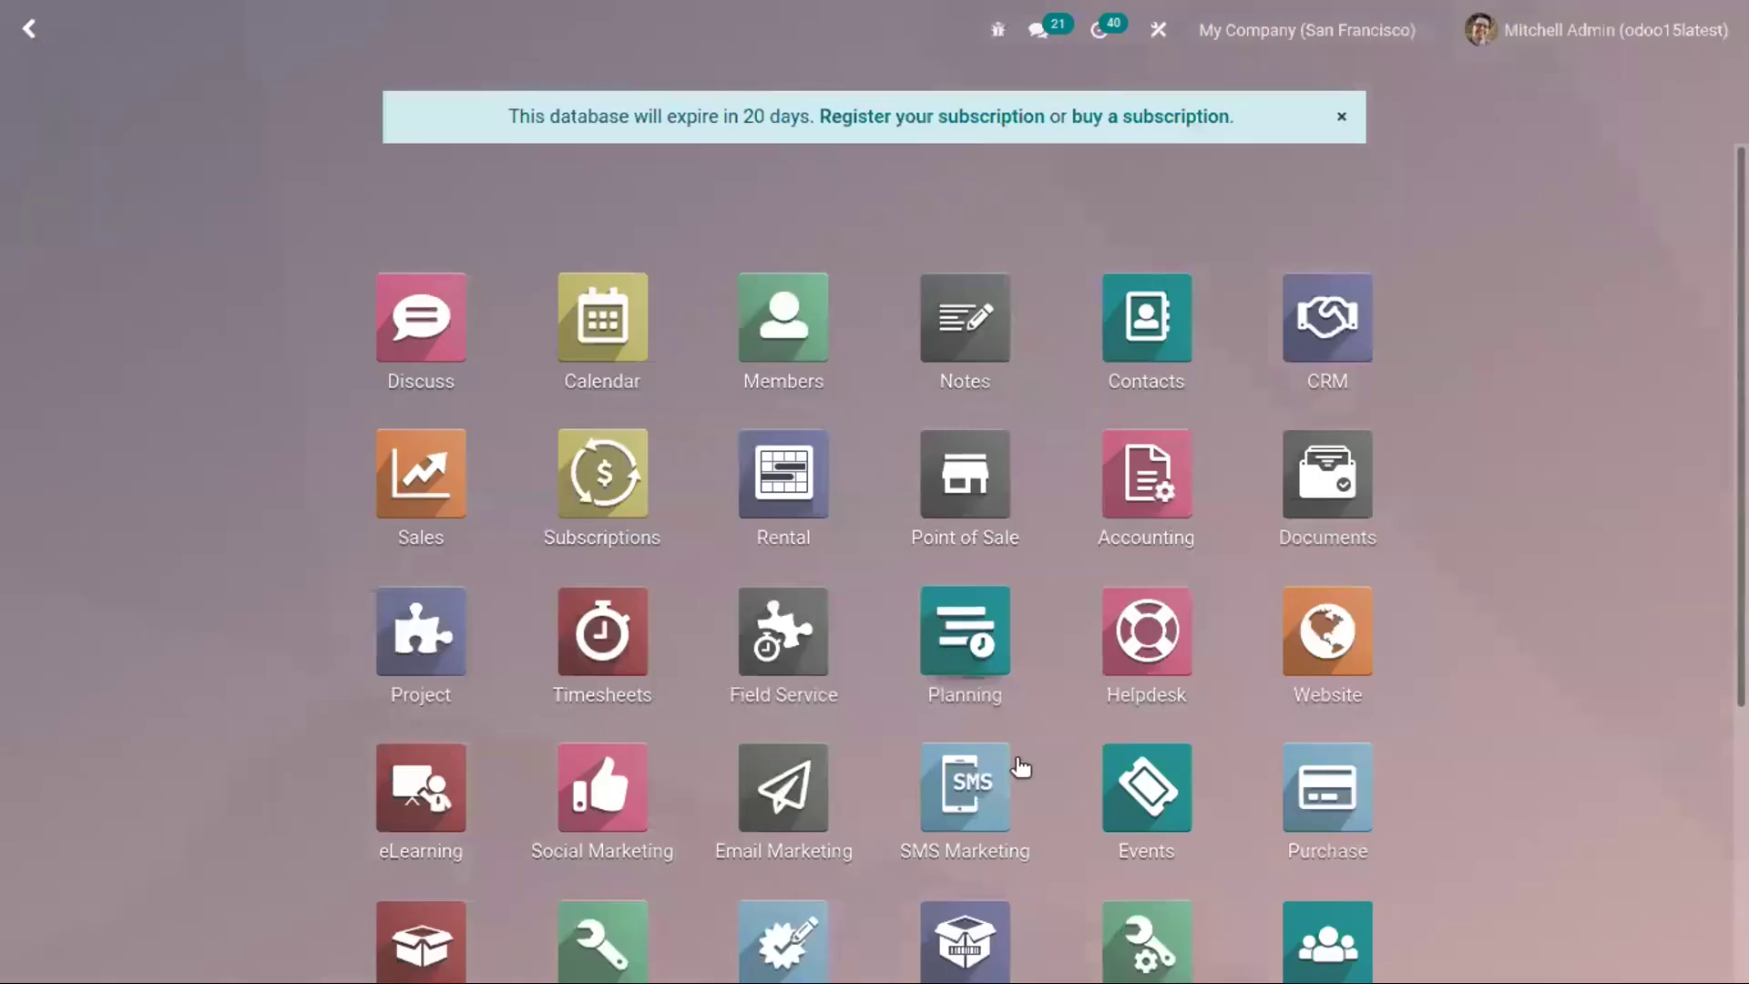
pyautogui.click(1327, 788)
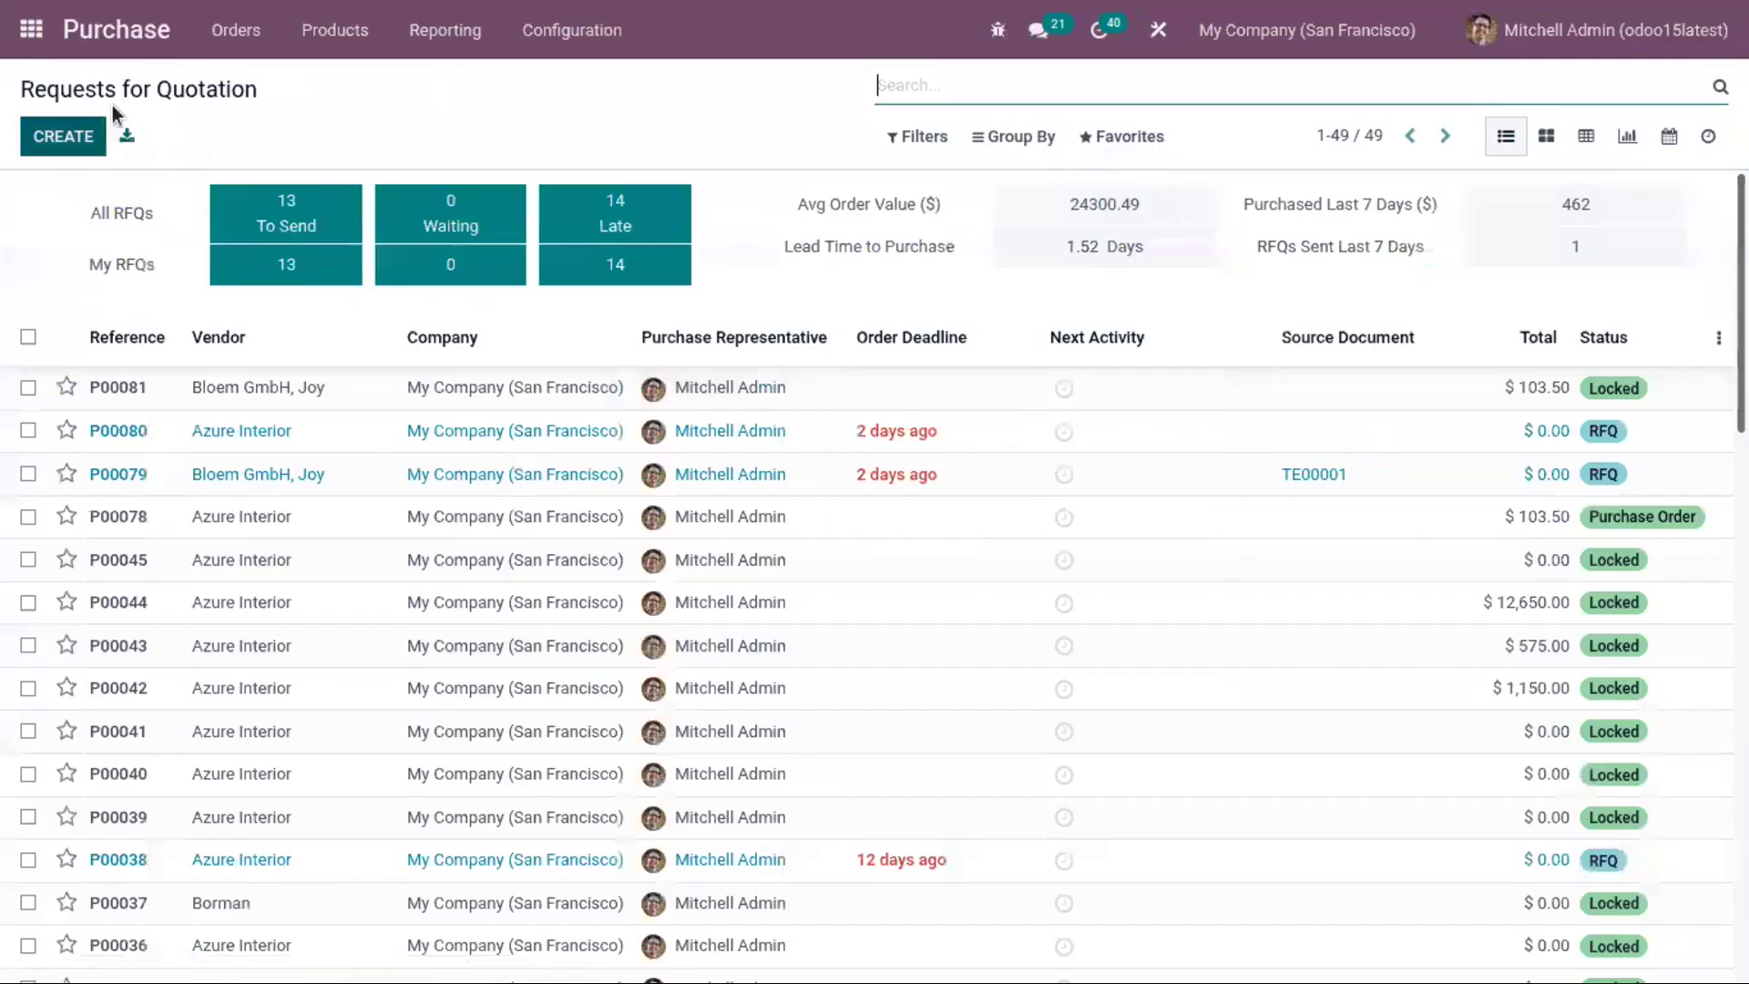
pyautogui.click(228, 30)
pyautogui.click(254, 114)
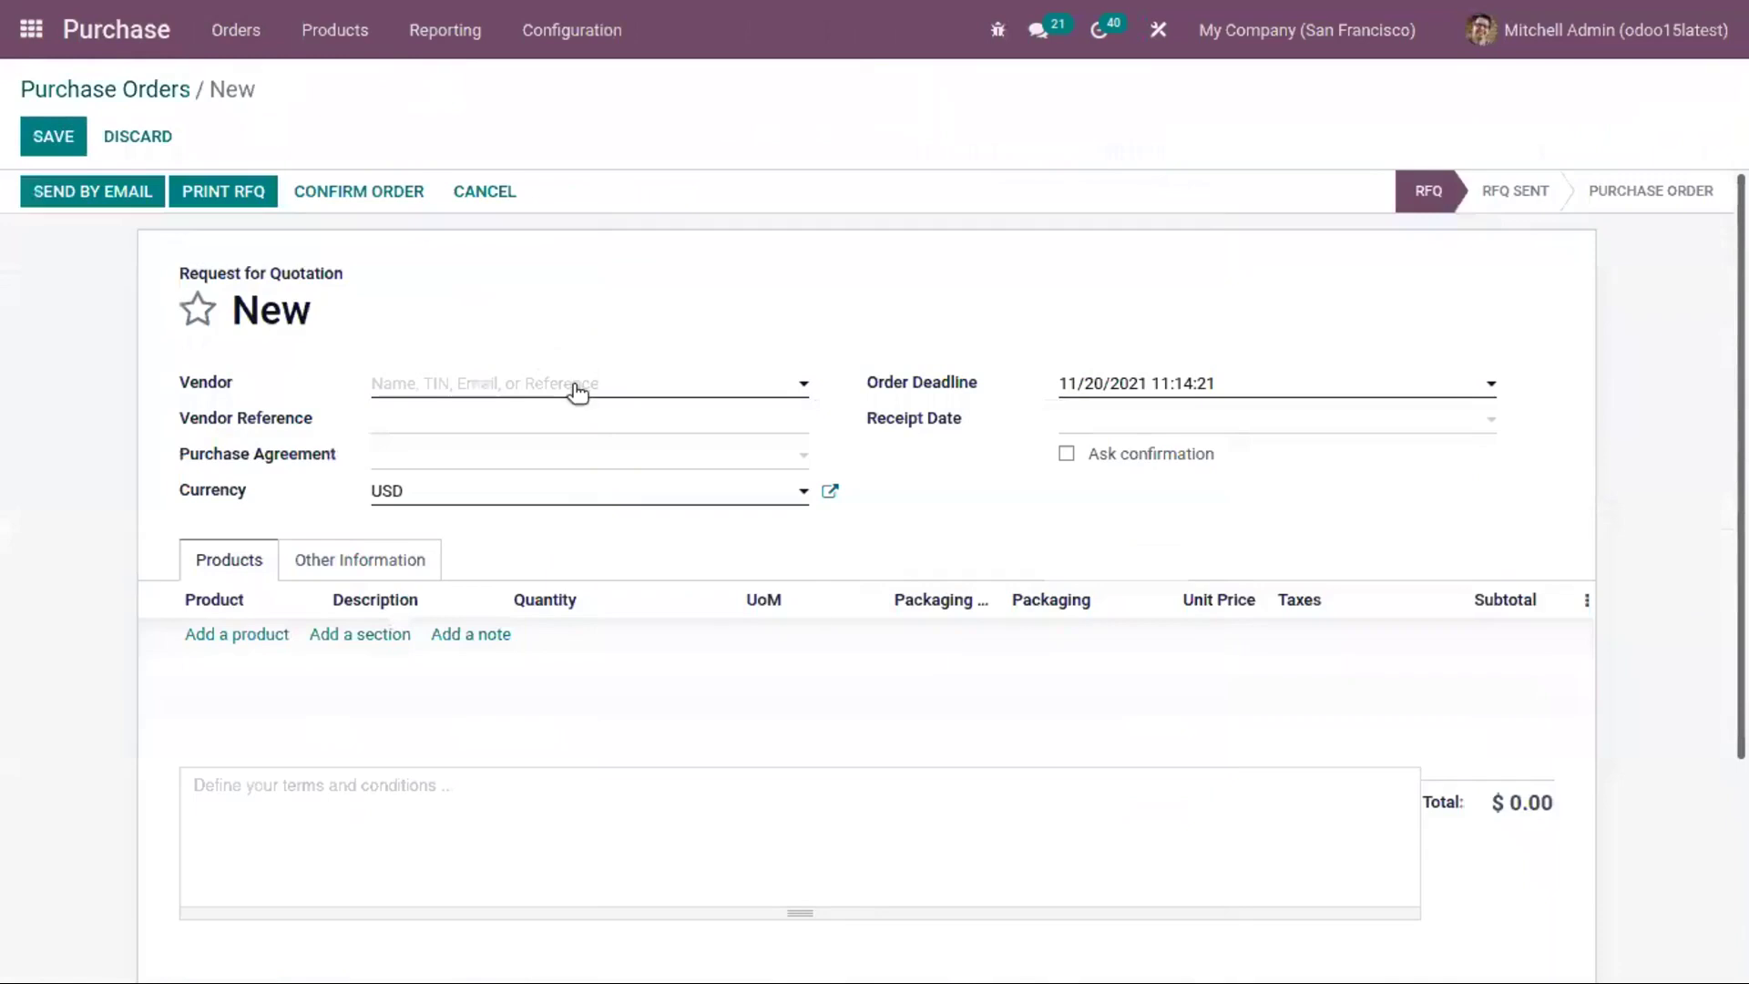
pyautogui.click(577, 387)
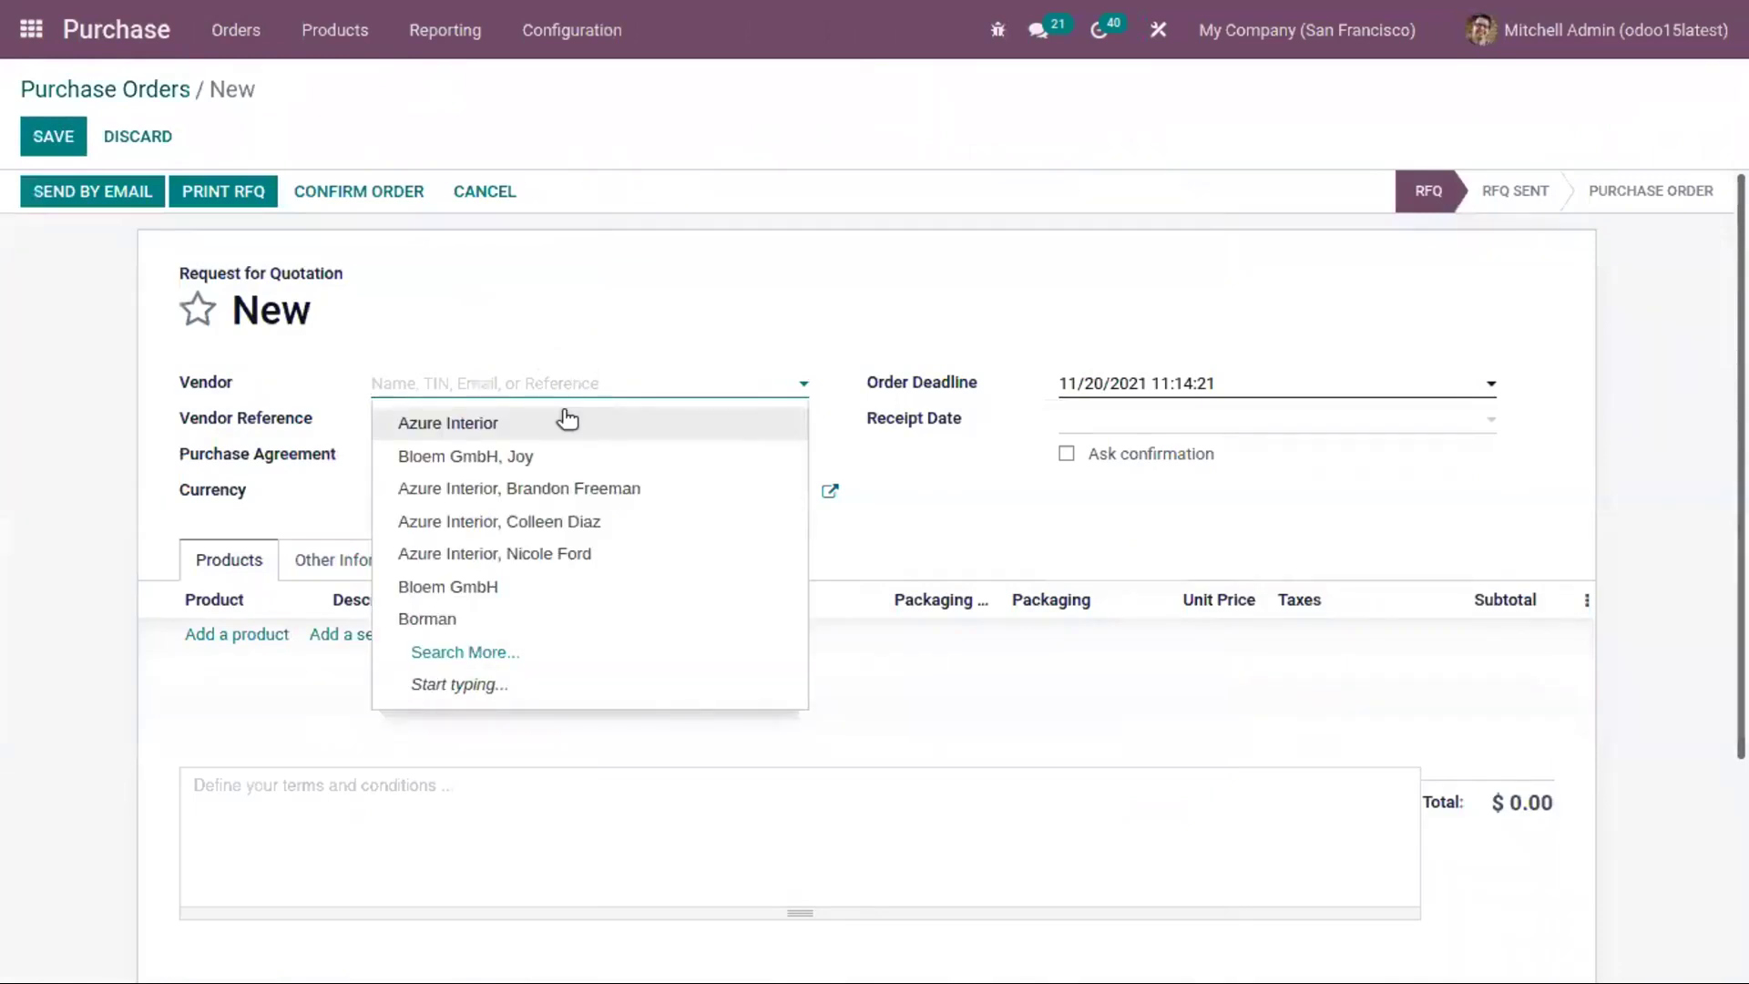
pyautogui.click(567, 421)
# Add one Arm Chair in size XS as a product line of the purchase order.
pyautogui.click(201, 638)
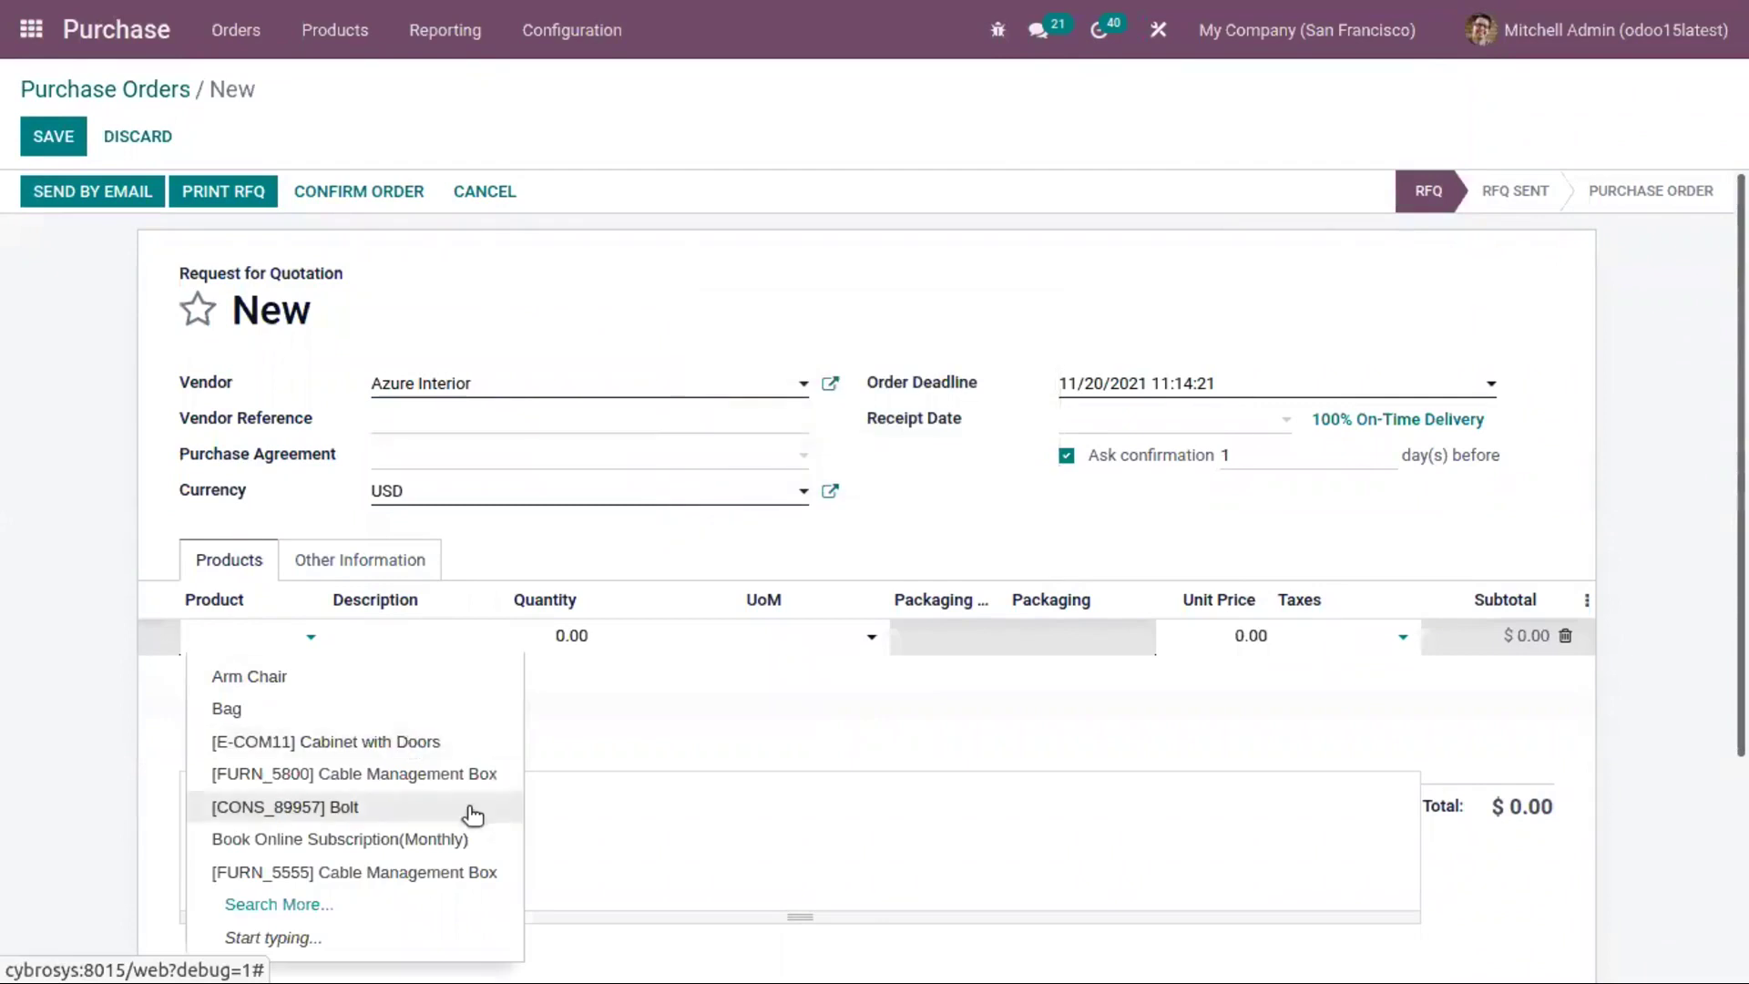
pyautogui.click(303, 679)
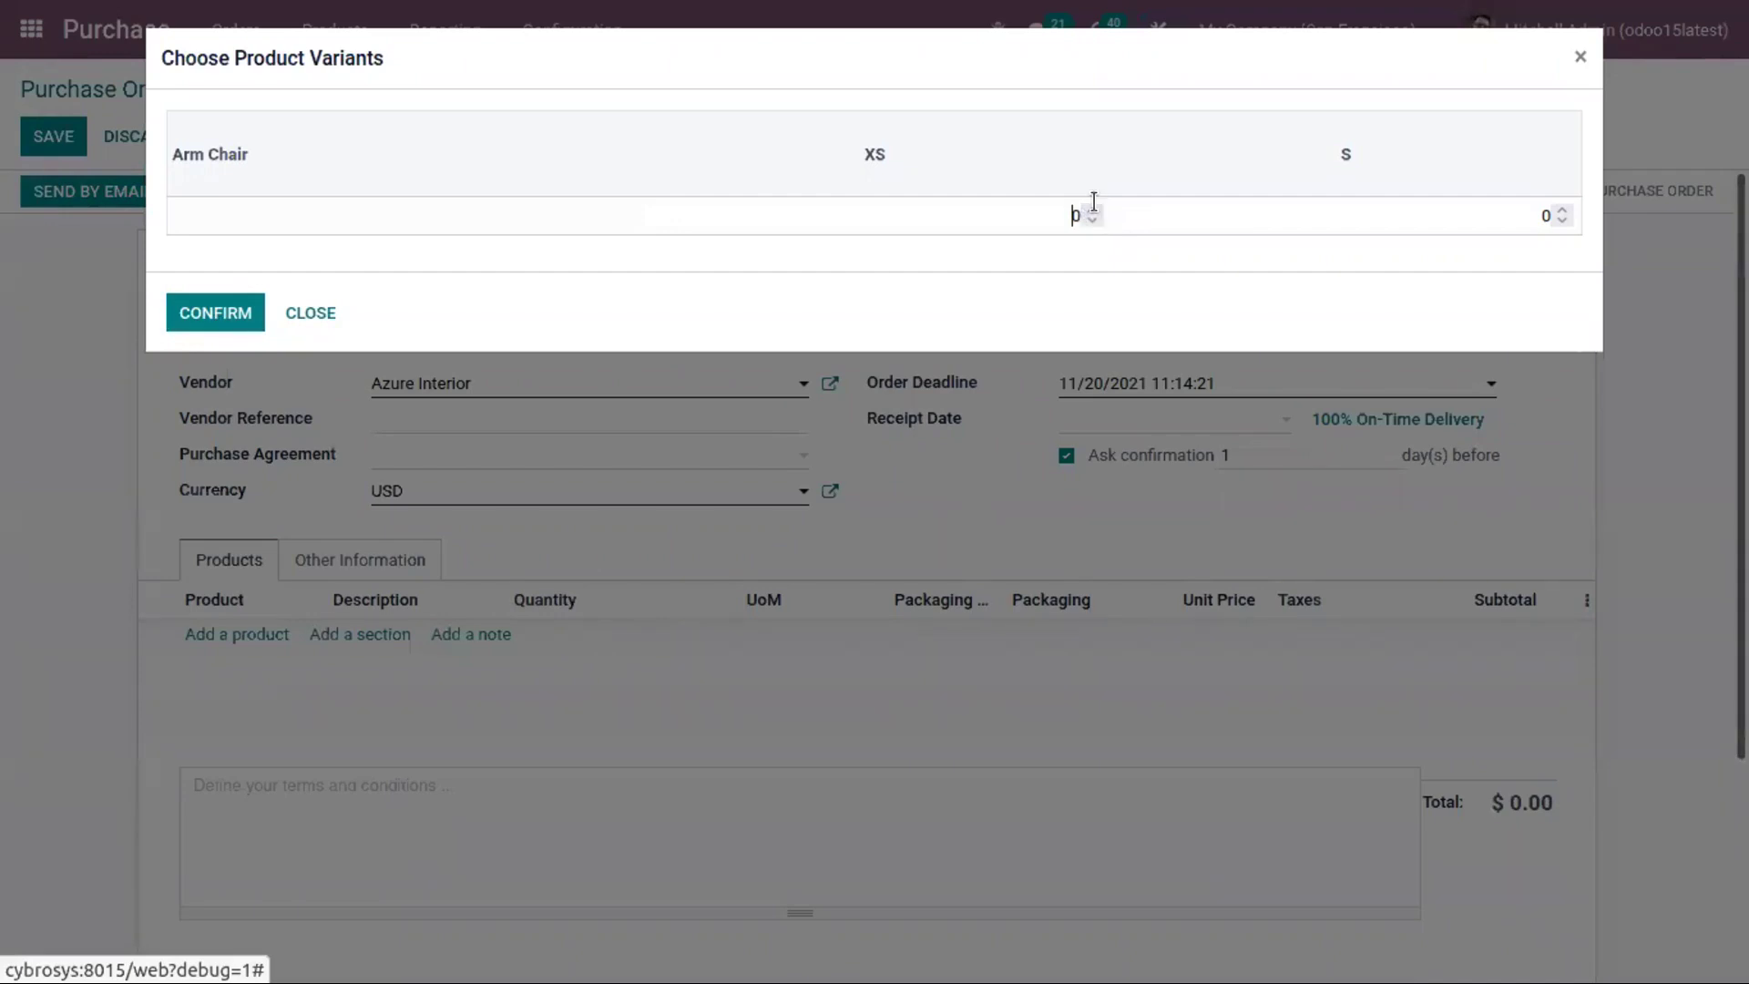
pyautogui.click(1091, 211)
pyautogui.click(219, 313)
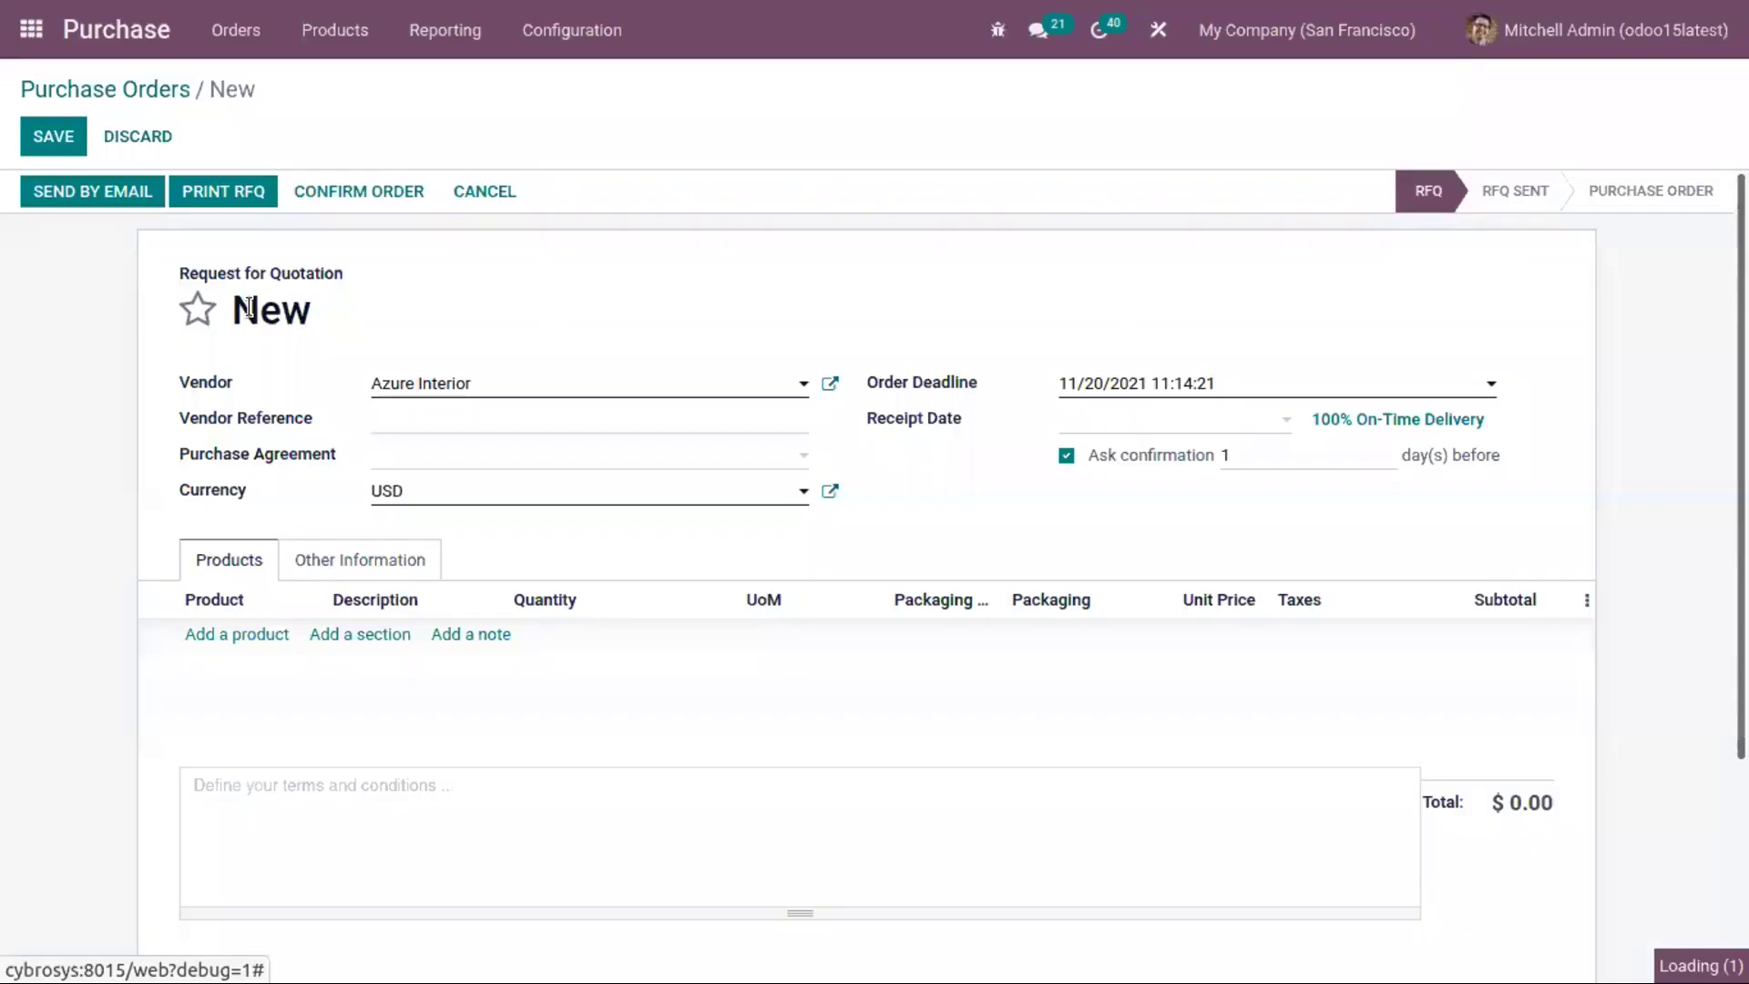
# Set the Arm Chair's unit price to 5600 and confirm the purchase order.
pyautogui.click(1239, 635)
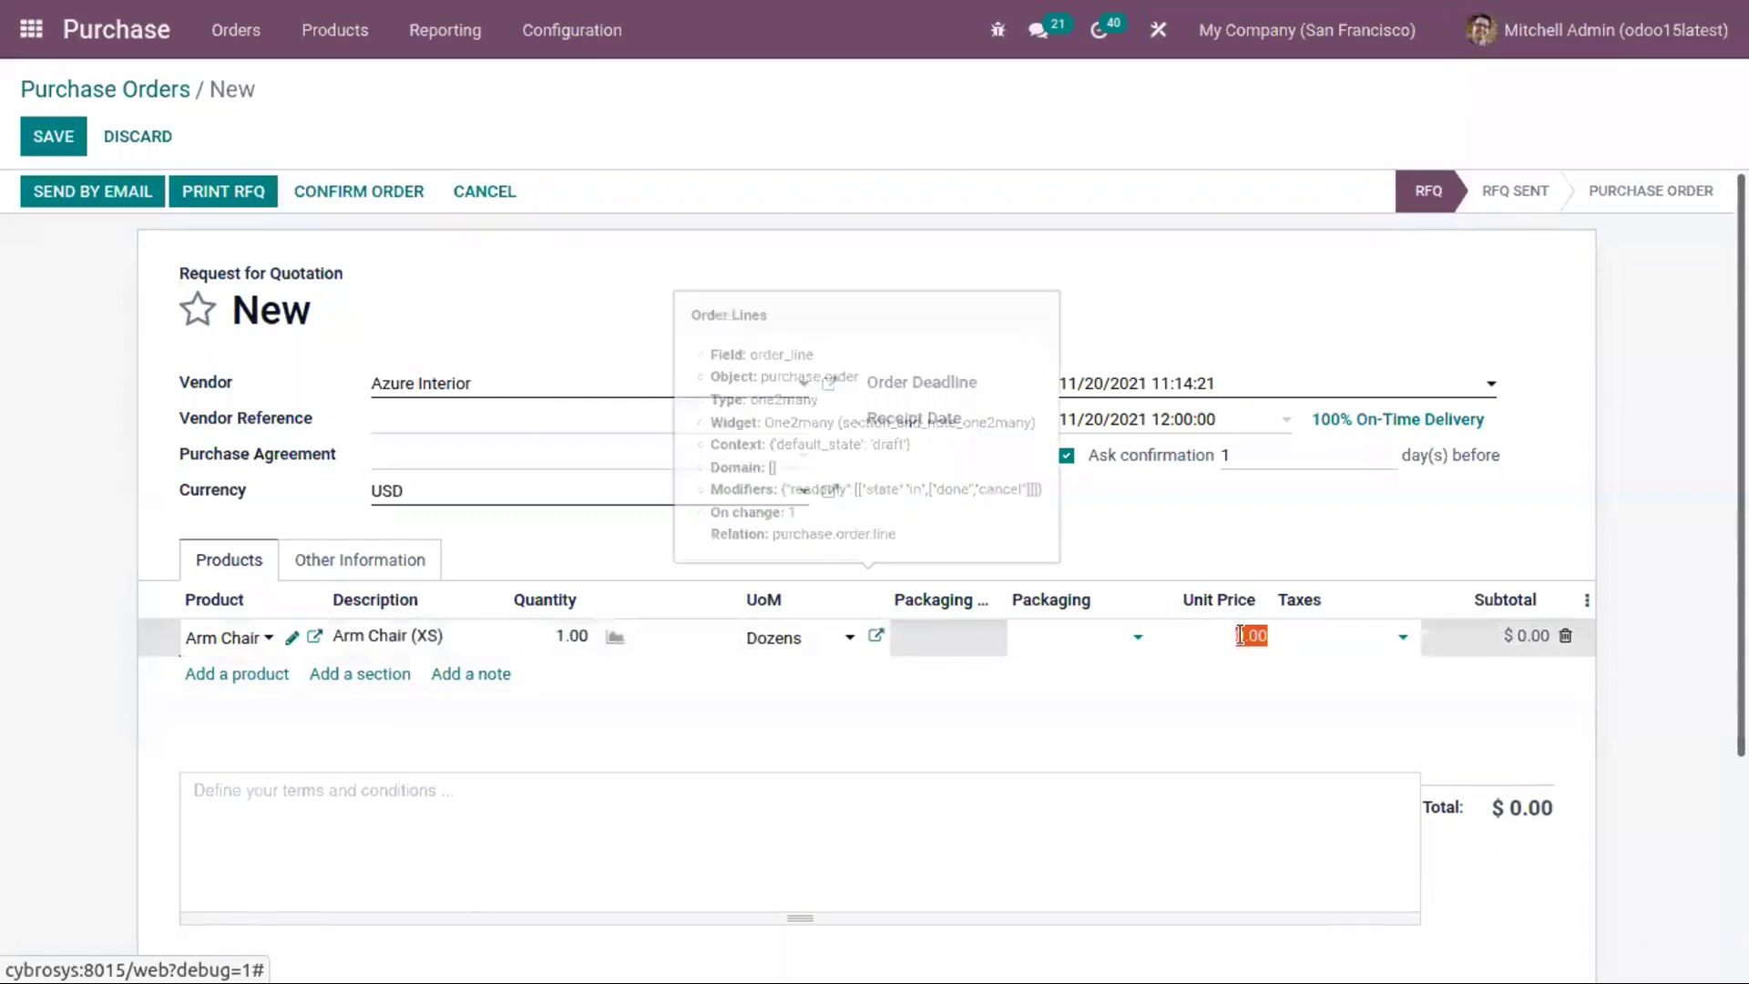
pyautogui.write('5600')
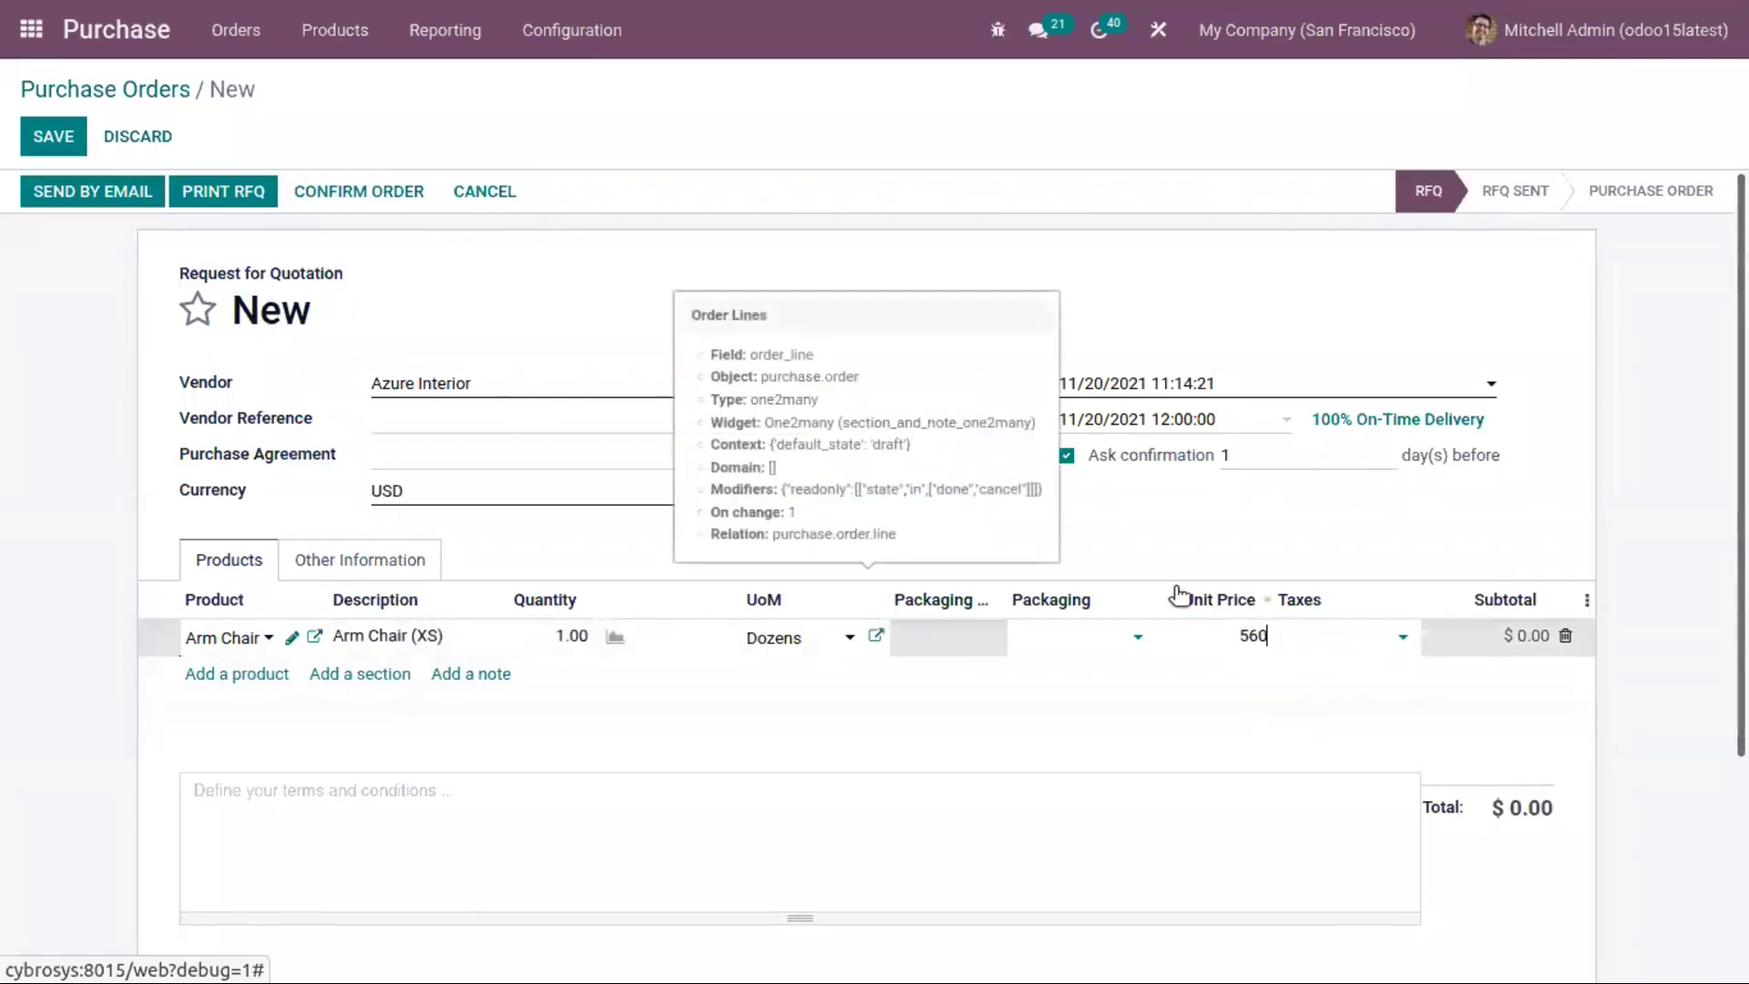
pyautogui.click(332, 189)
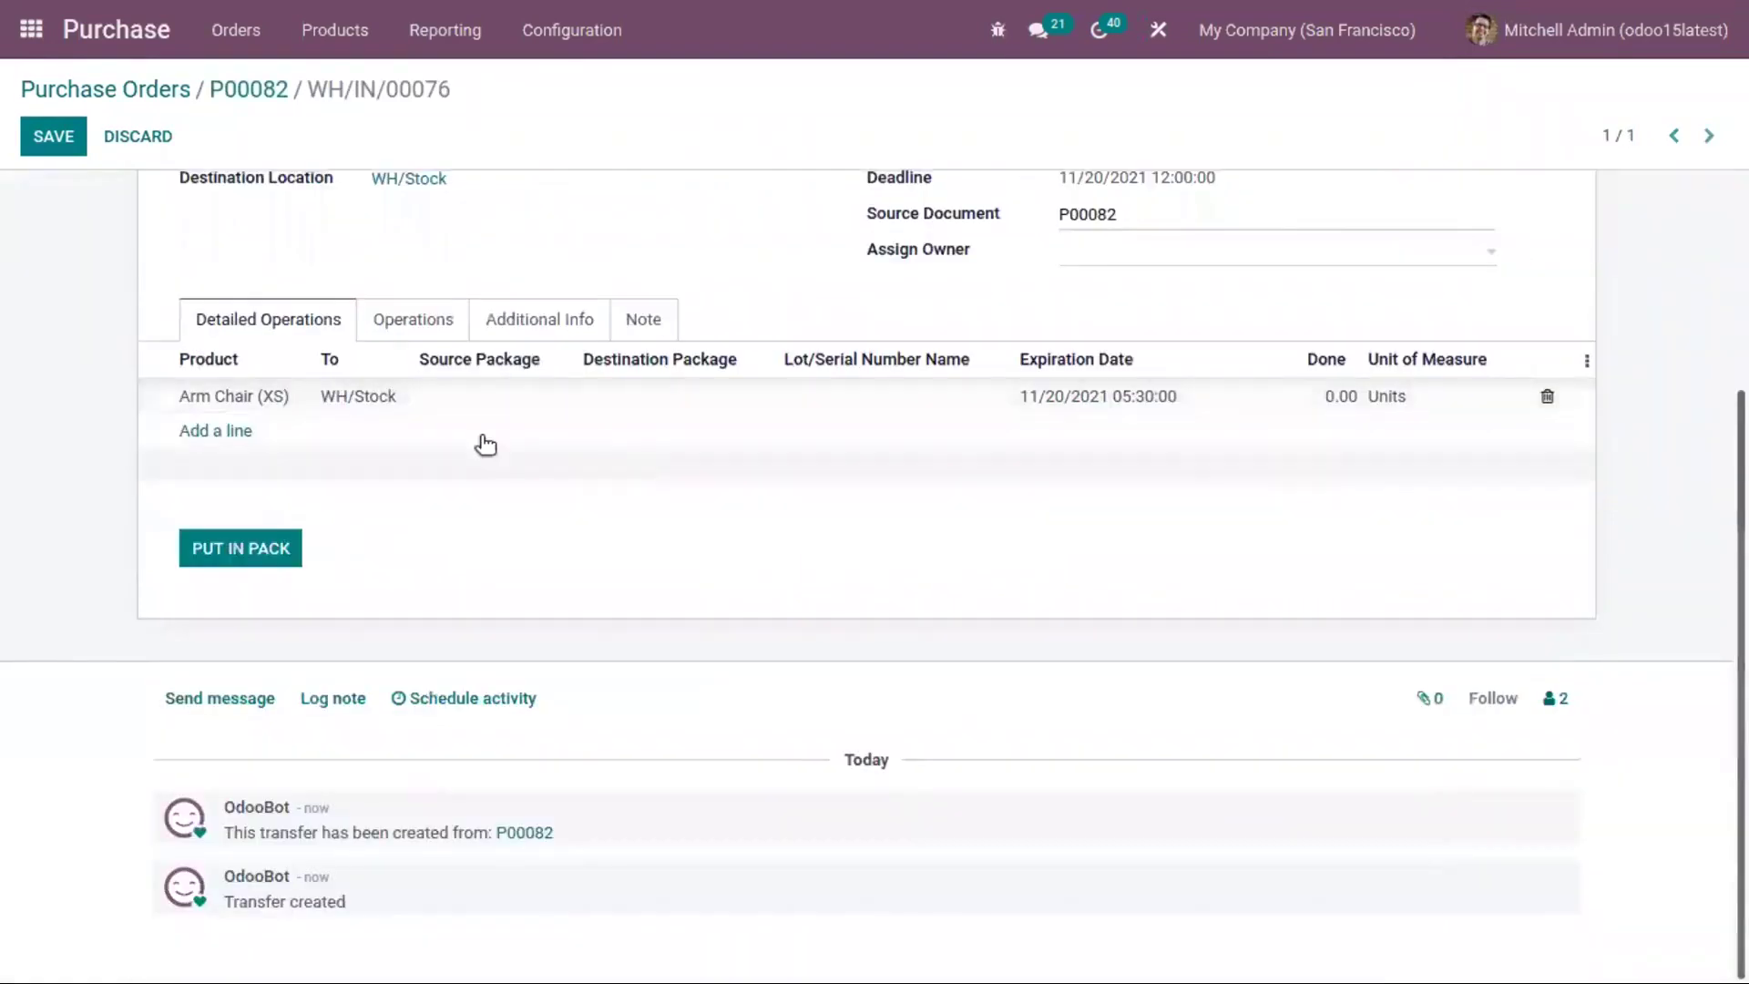
# Set the done quantity of Arm Chair (XS) to 1 on the order's receipt and try to validate it.
pyautogui.click(1335, 395)
pyautogui.write('2')
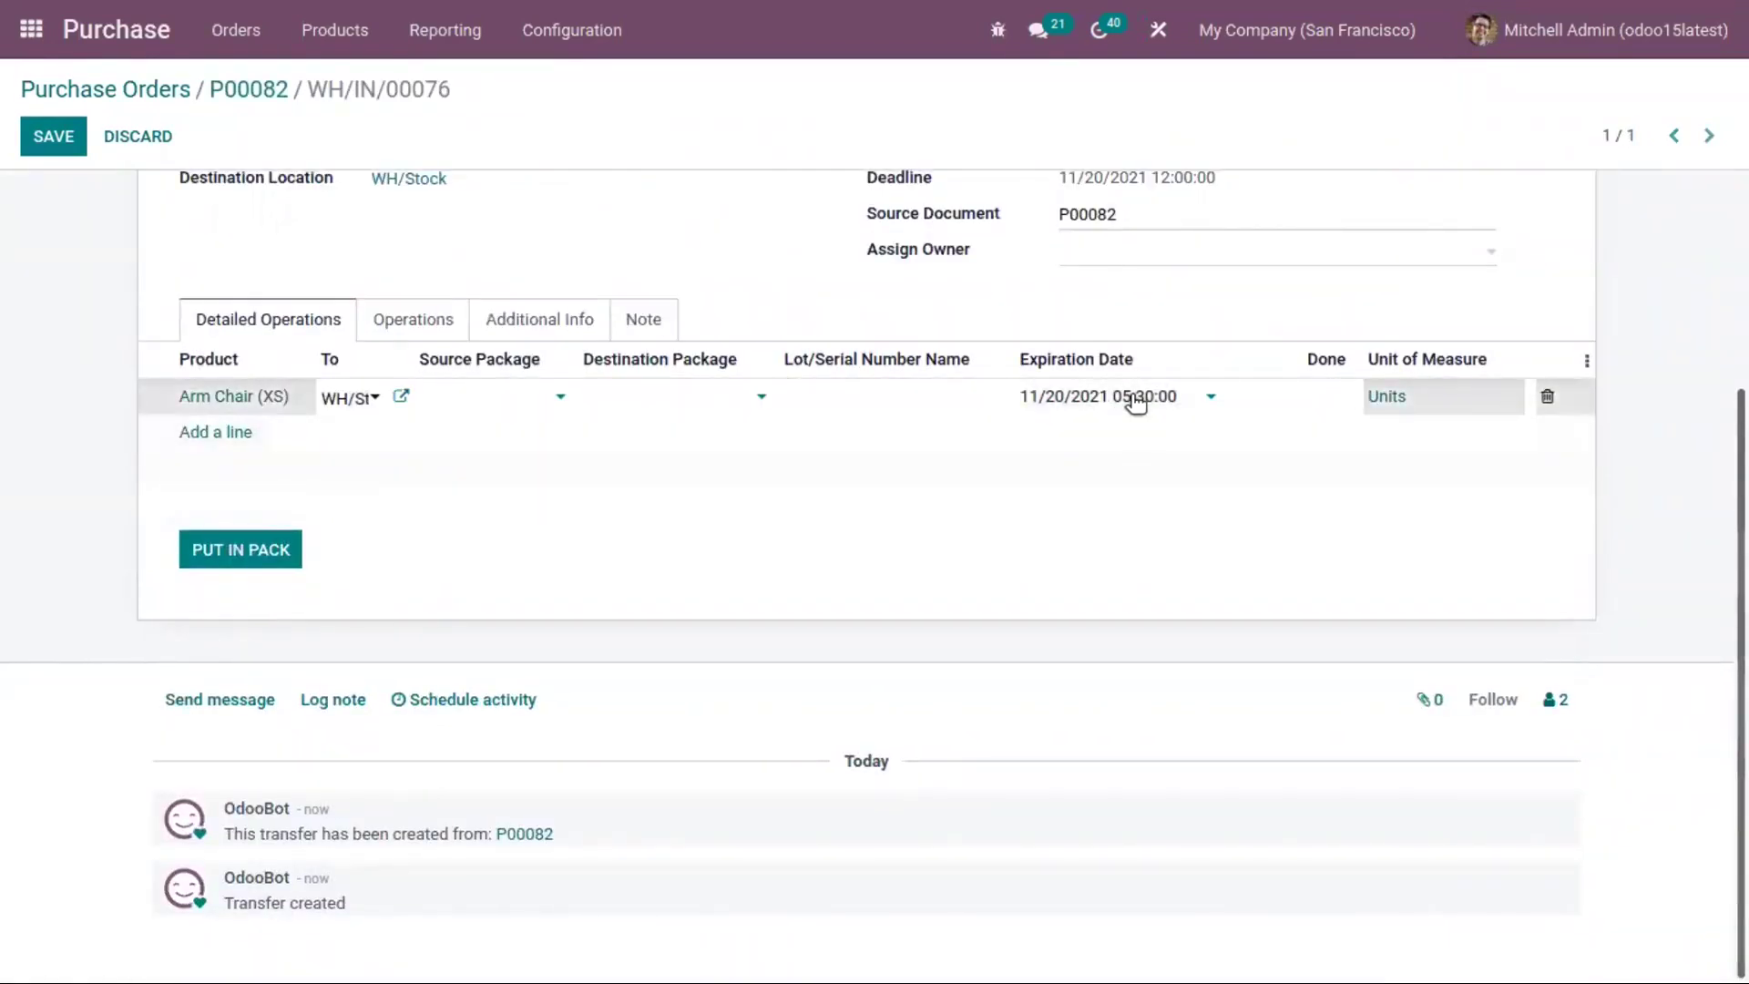
pyautogui.click(57, 138)
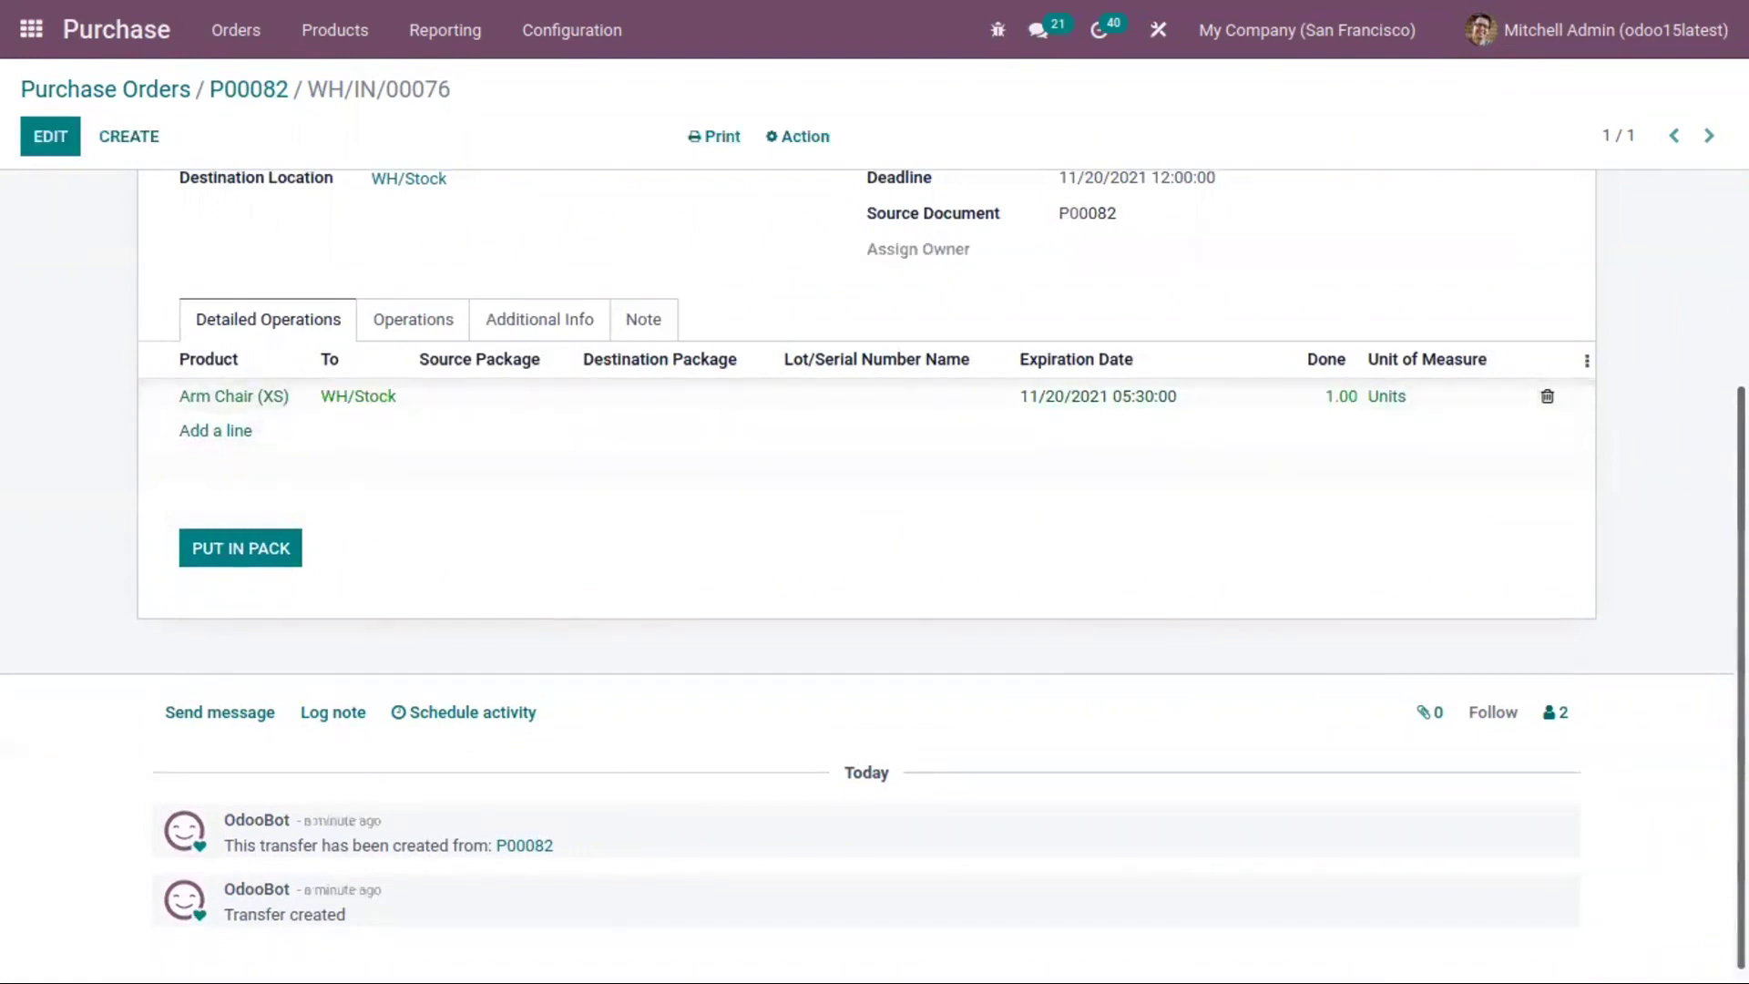
pyautogui.click(251, 191)
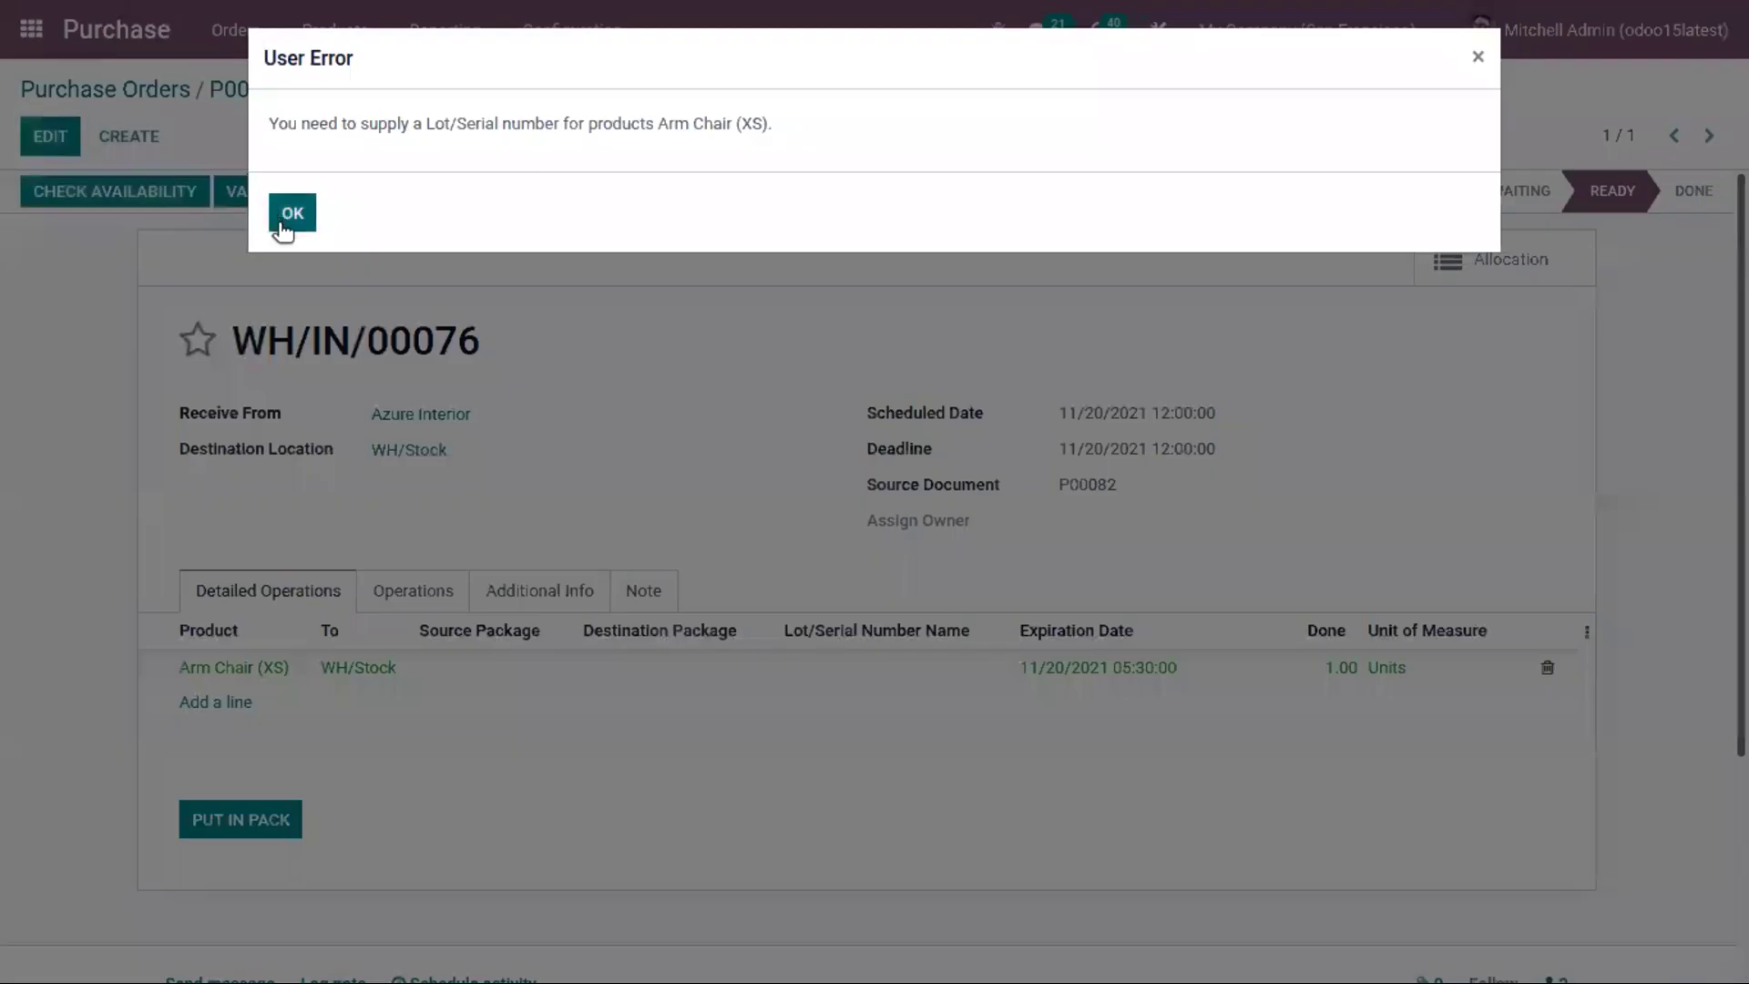
pyautogui.click(291, 215)
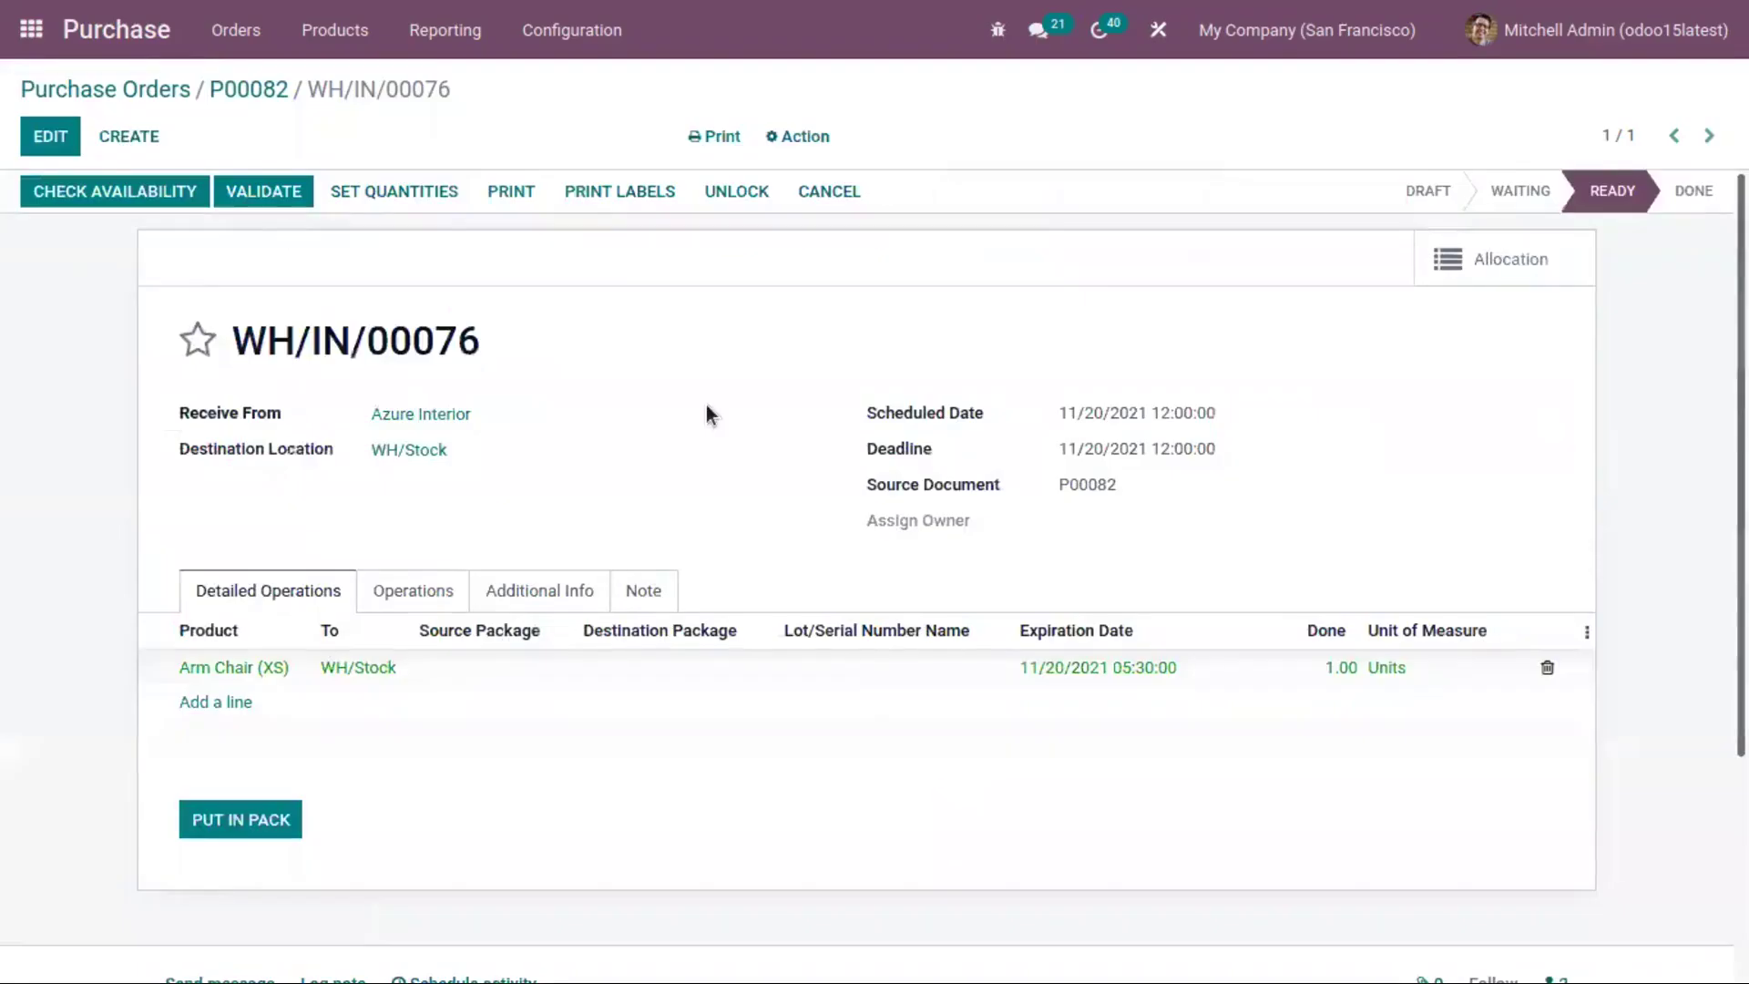
# Enter lot56 as the Arm Chair's lot/serial number and validate the receipt without a backorder.
pyautogui.click(849, 669)
pyautogui.write('lo')
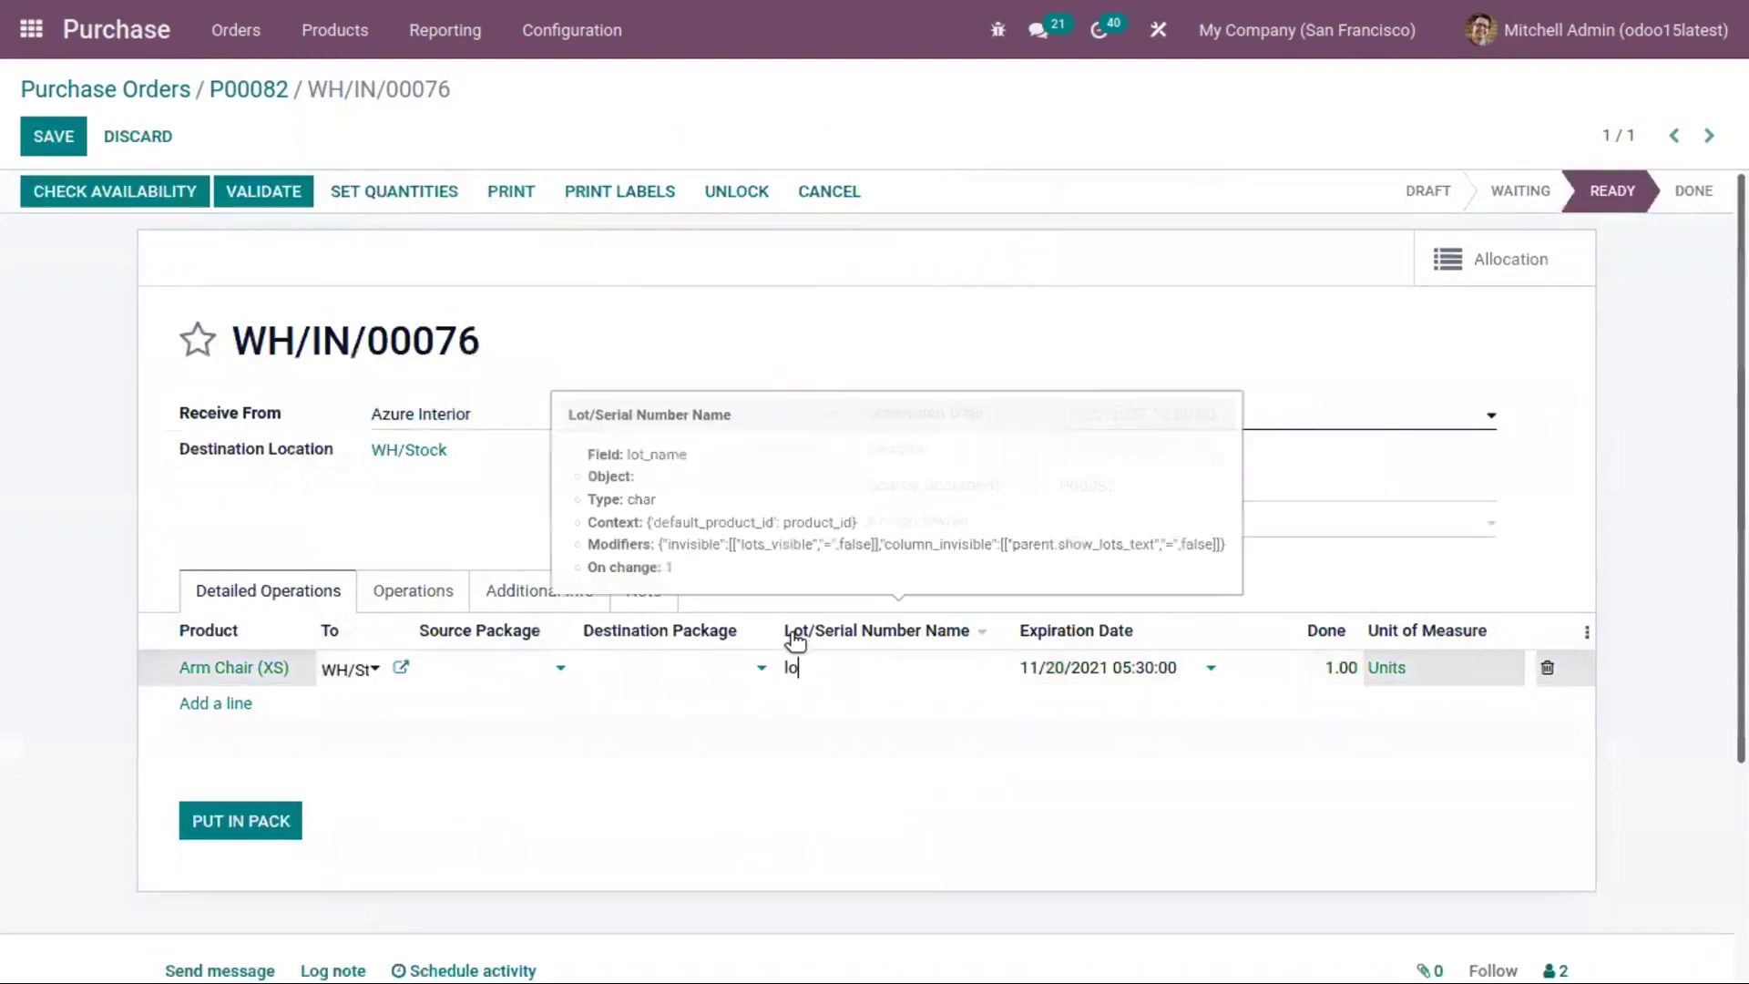
pyautogui.write('t56')
pyautogui.click(263, 189)
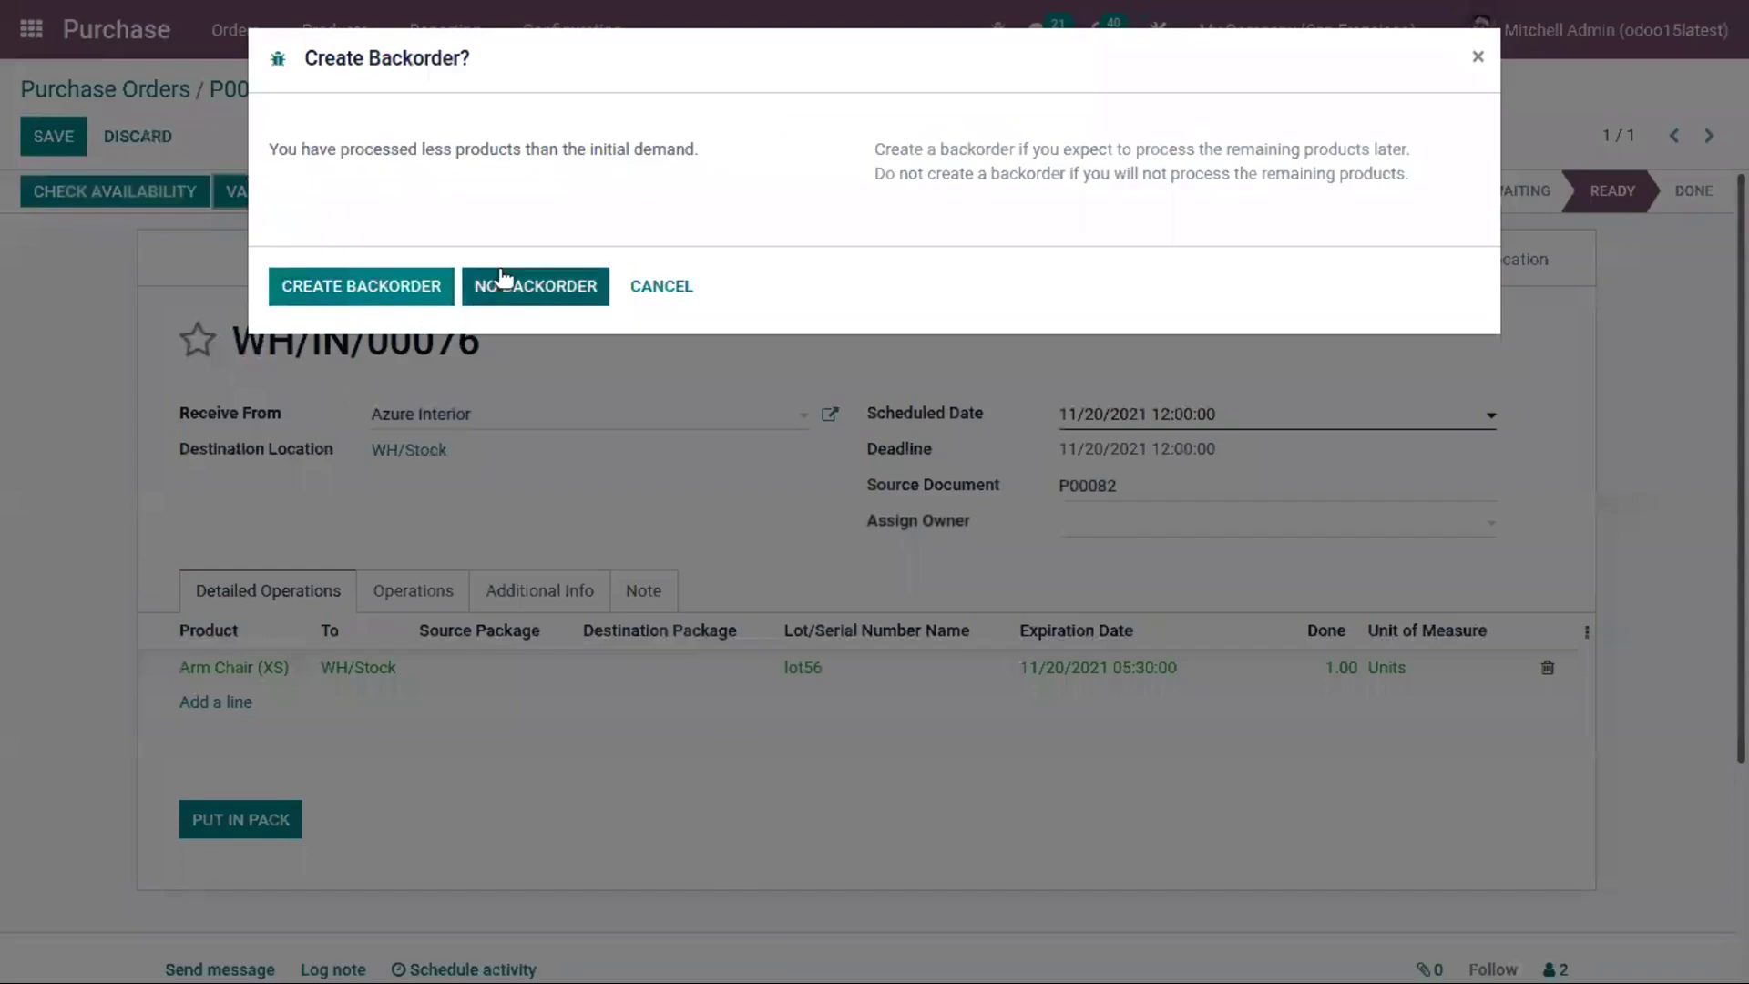
pyautogui.click(500, 276)
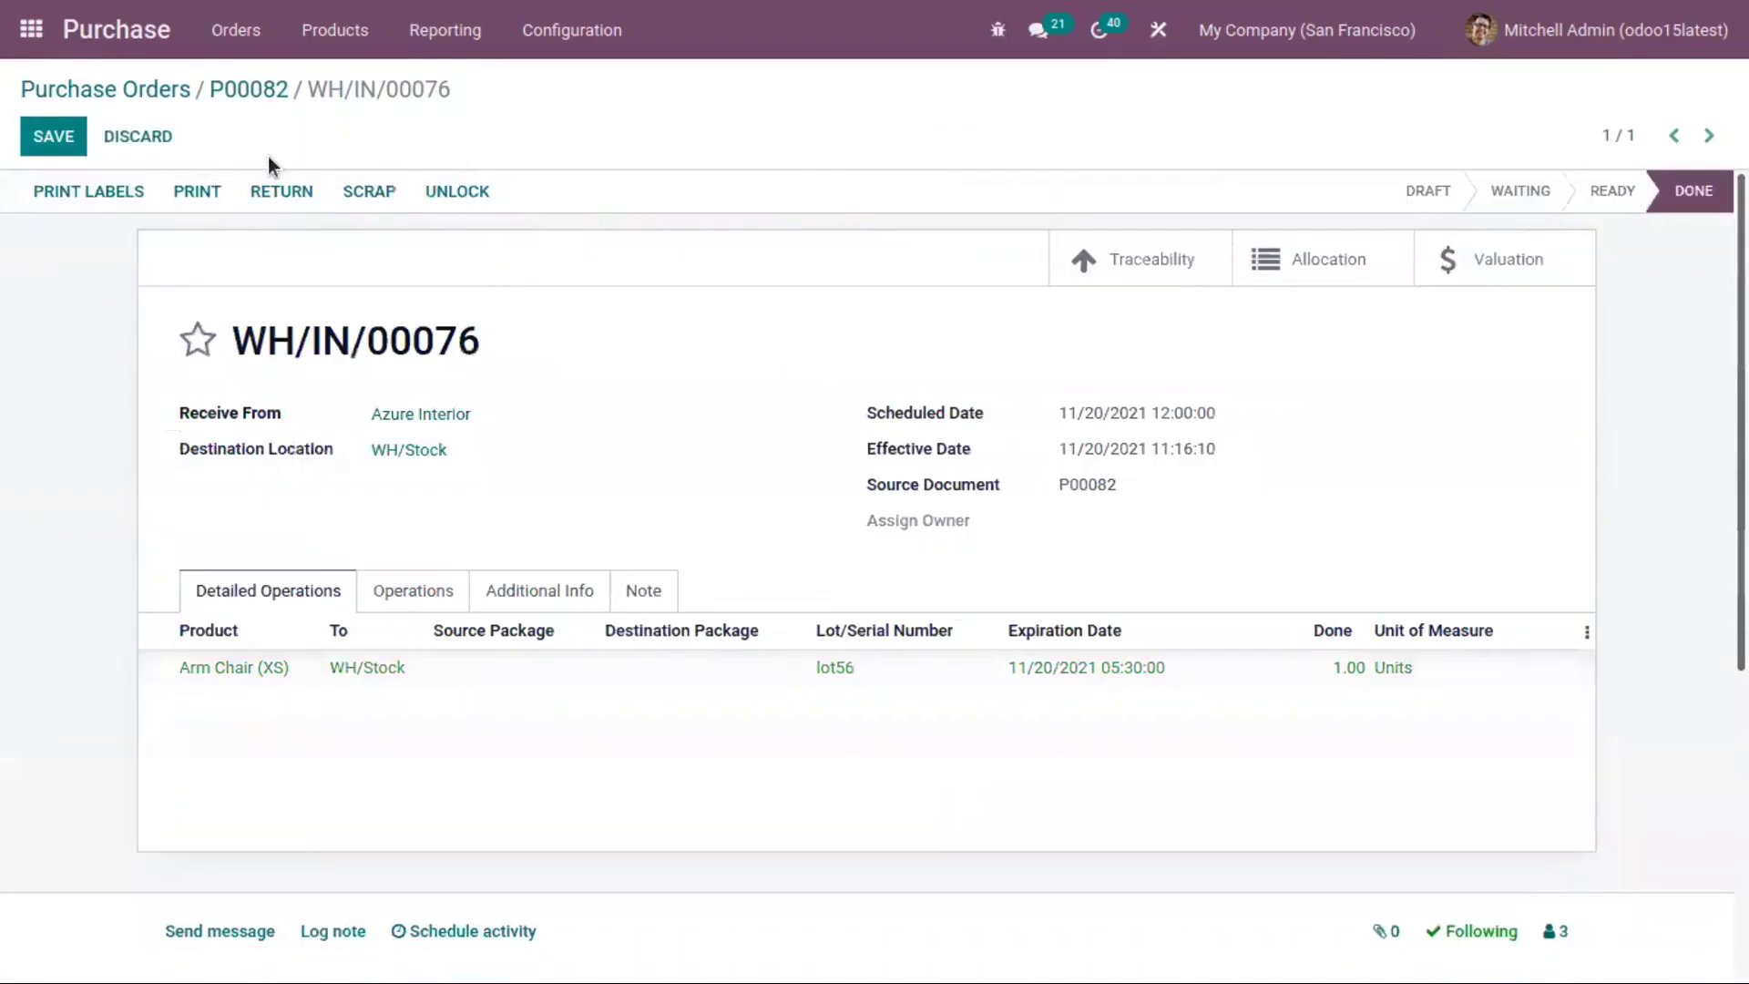
# Create a vendor bill from purchase order P00082 and return to the order.
pyautogui.click(276, 89)
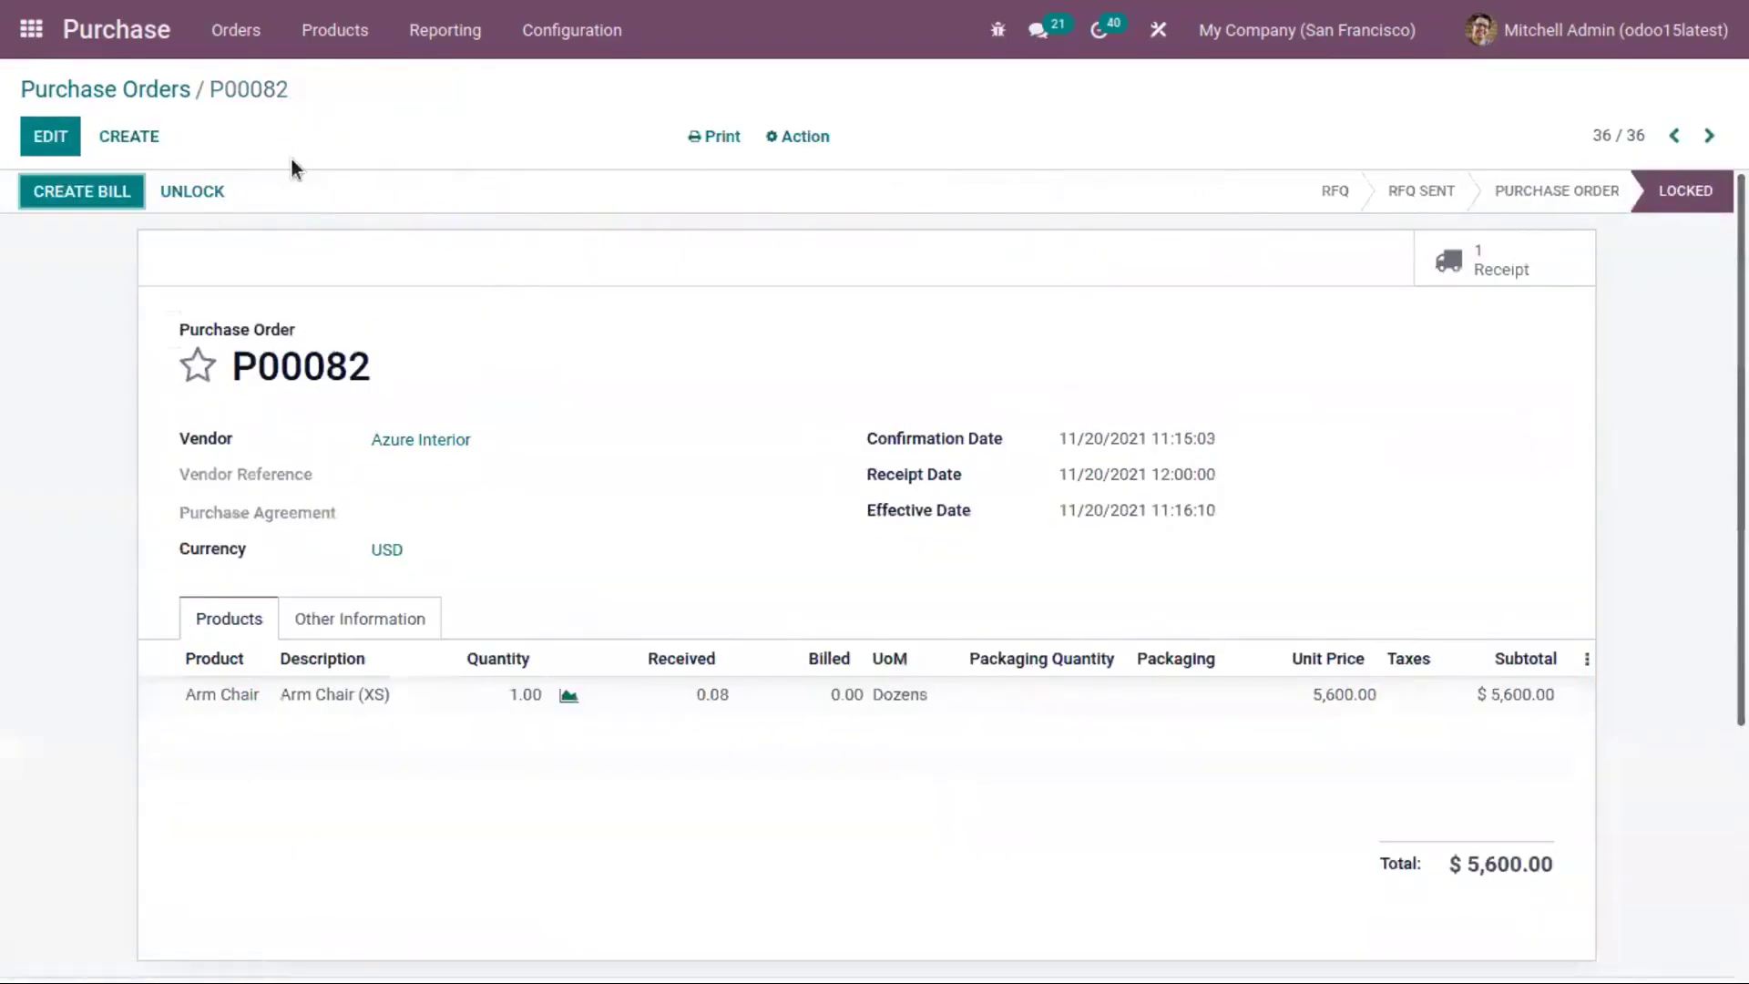
pyautogui.click(73, 198)
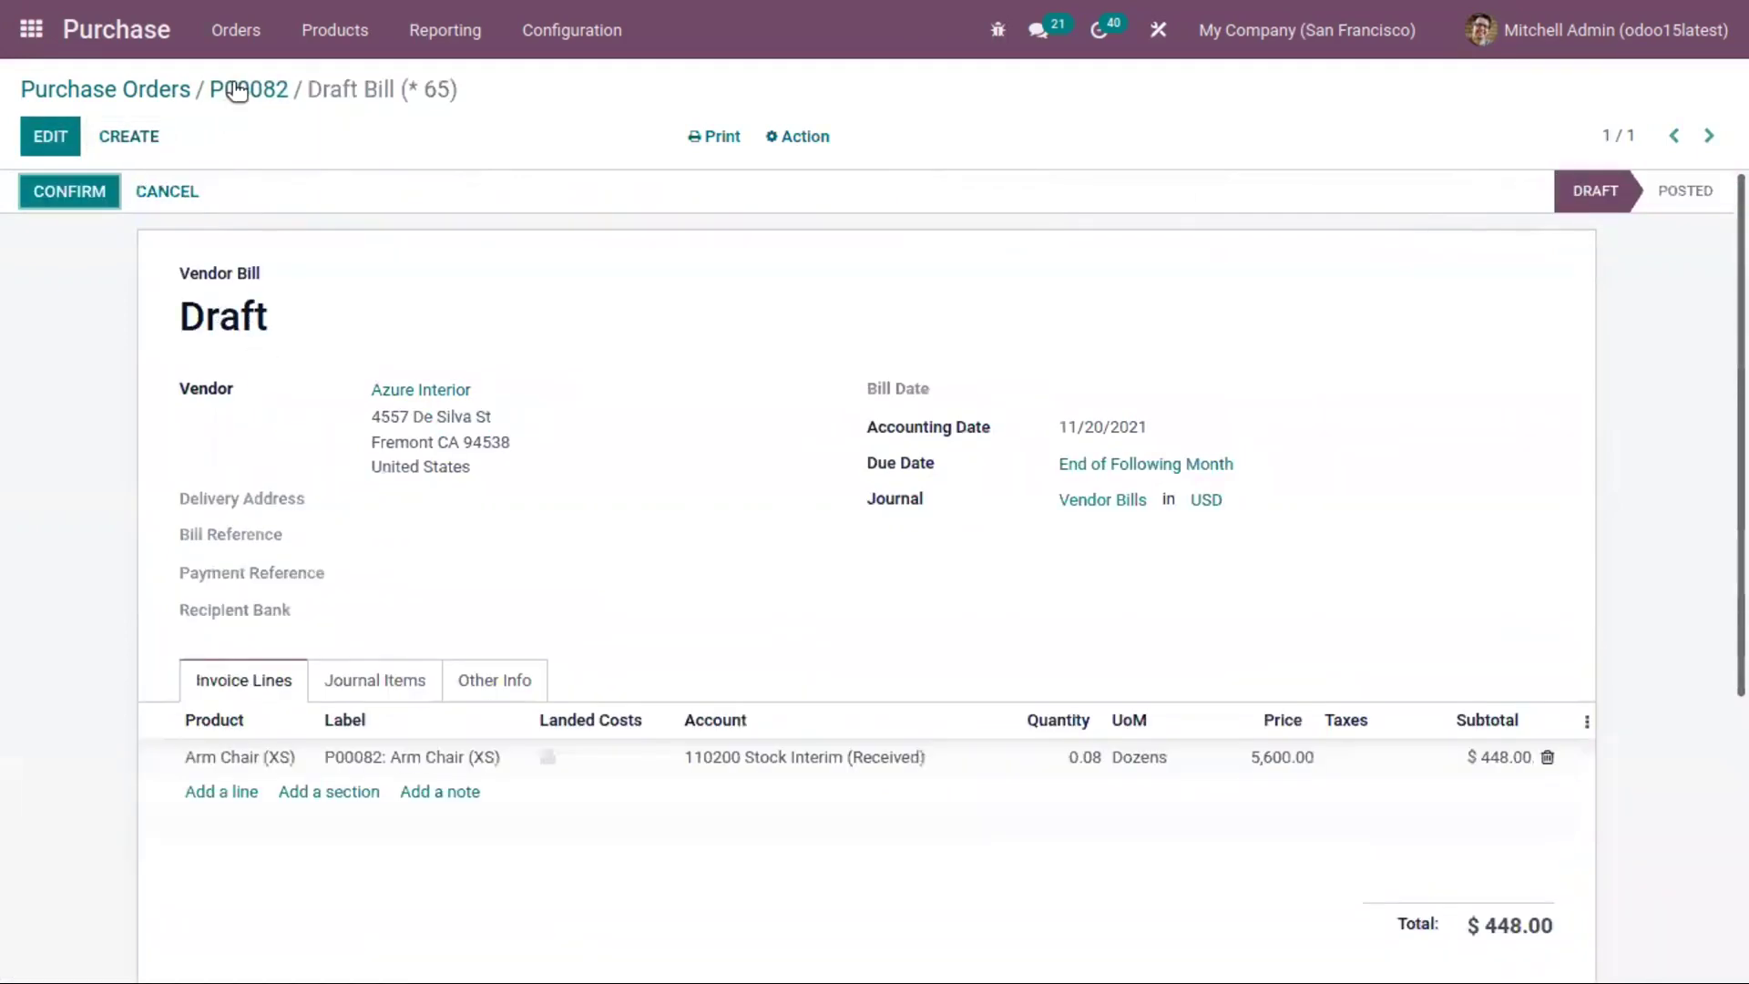
pyautogui.click(238, 91)
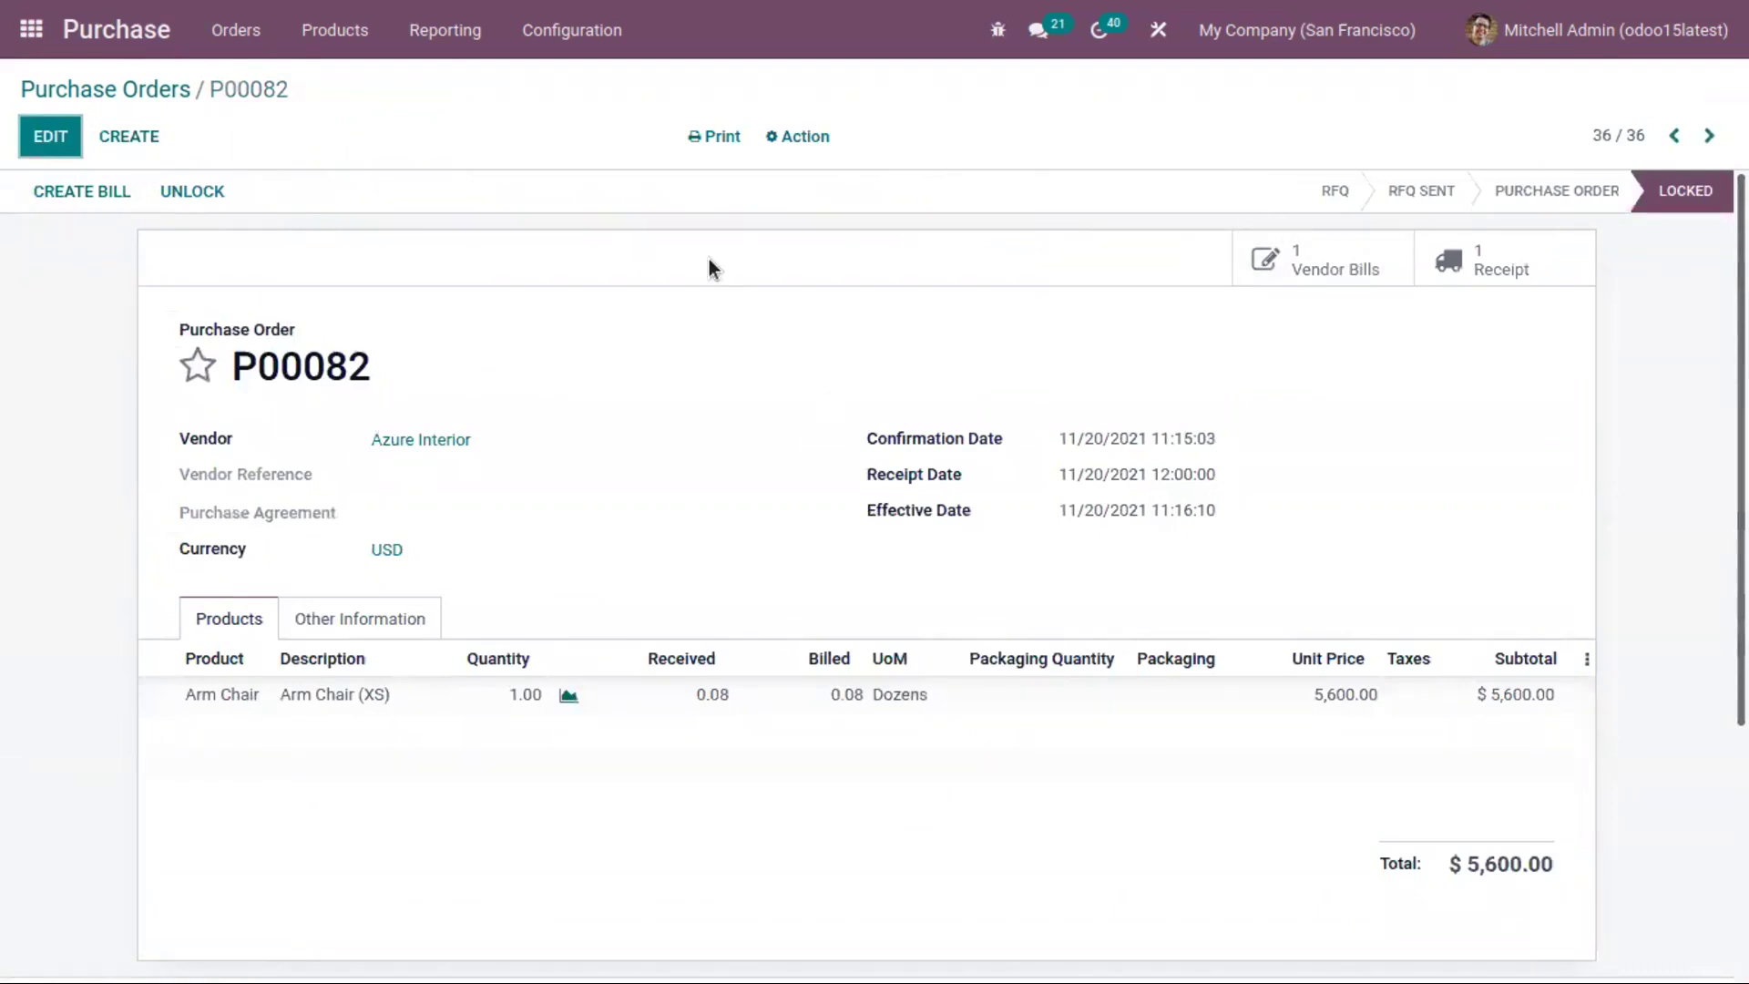
# Open the purchase order's draft vendor bill and try to confirm it.
pyautogui.click(1357, 266)
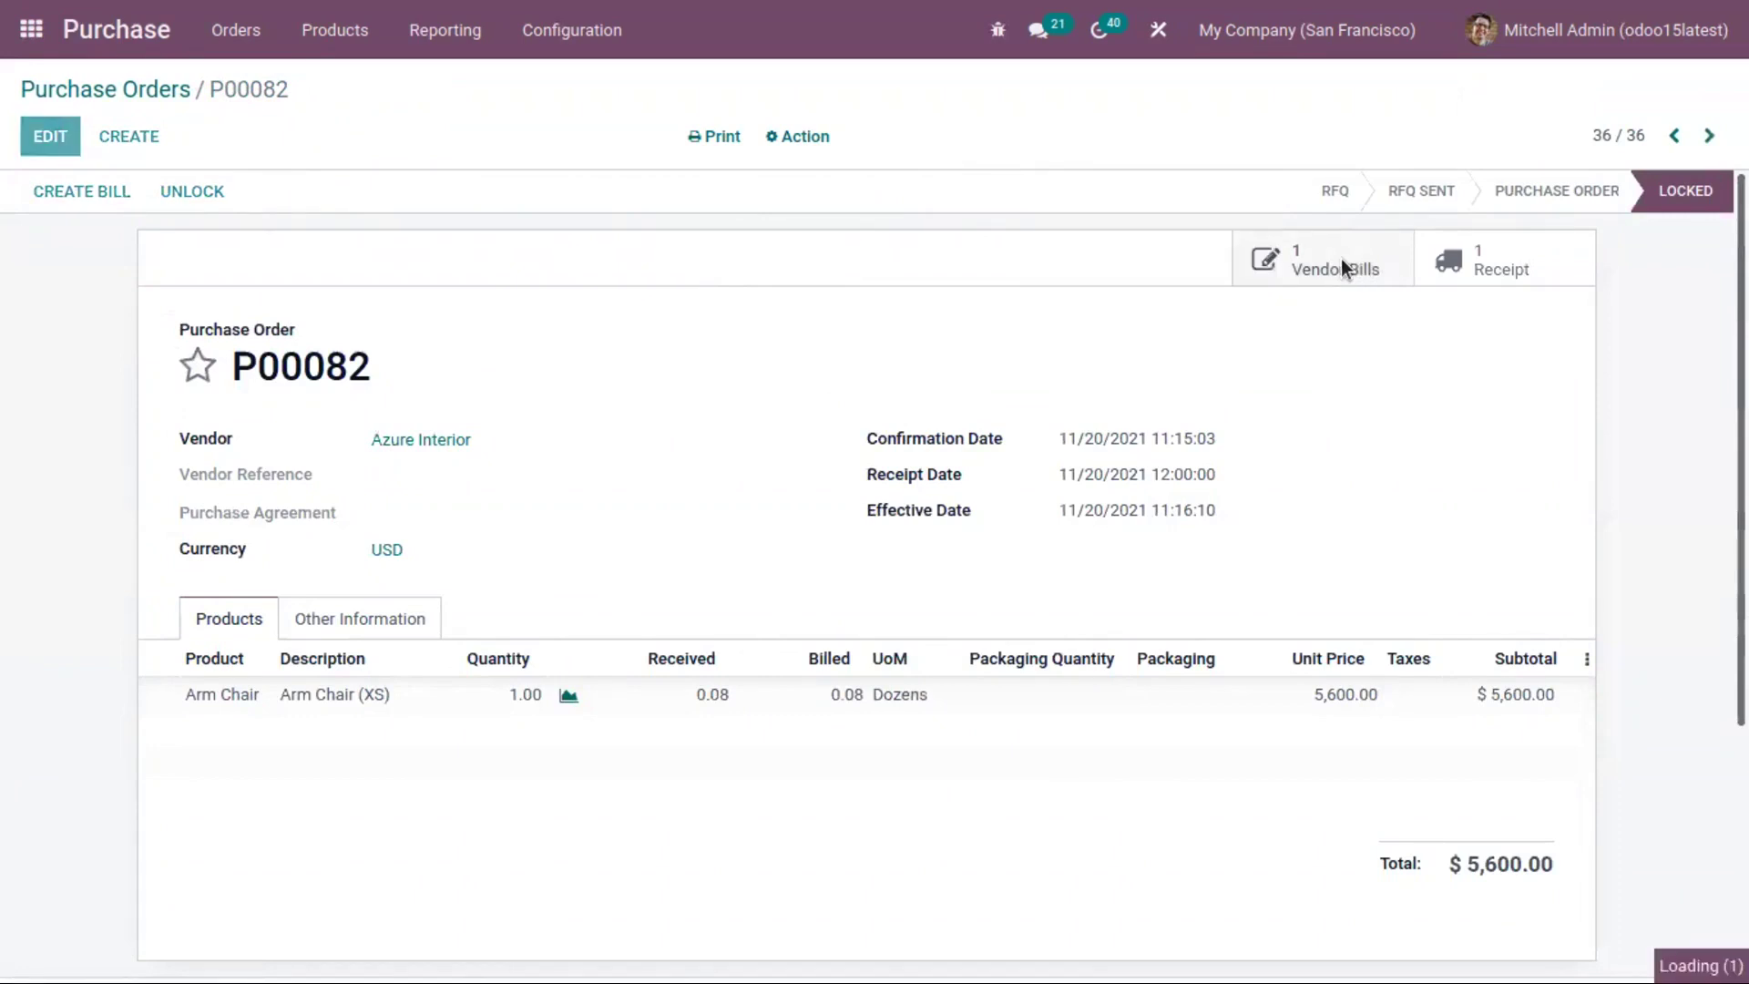
pyautogui.click(63, 192)
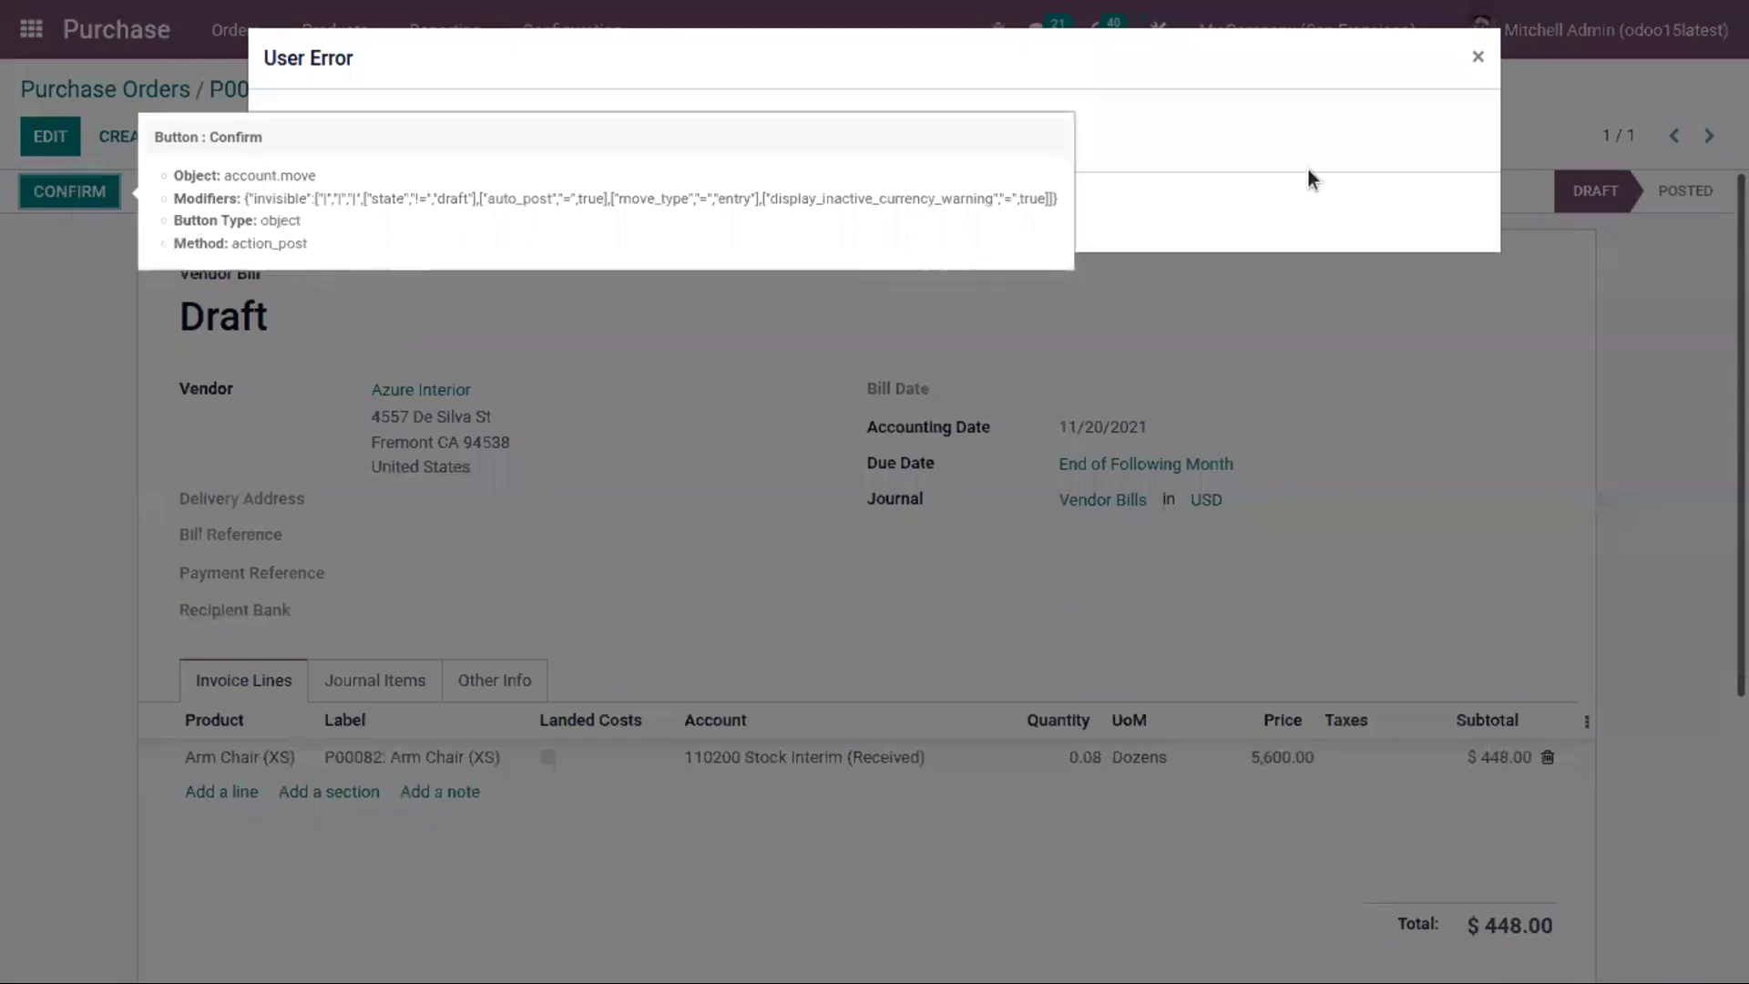
pyautogui.click(1477, 57)
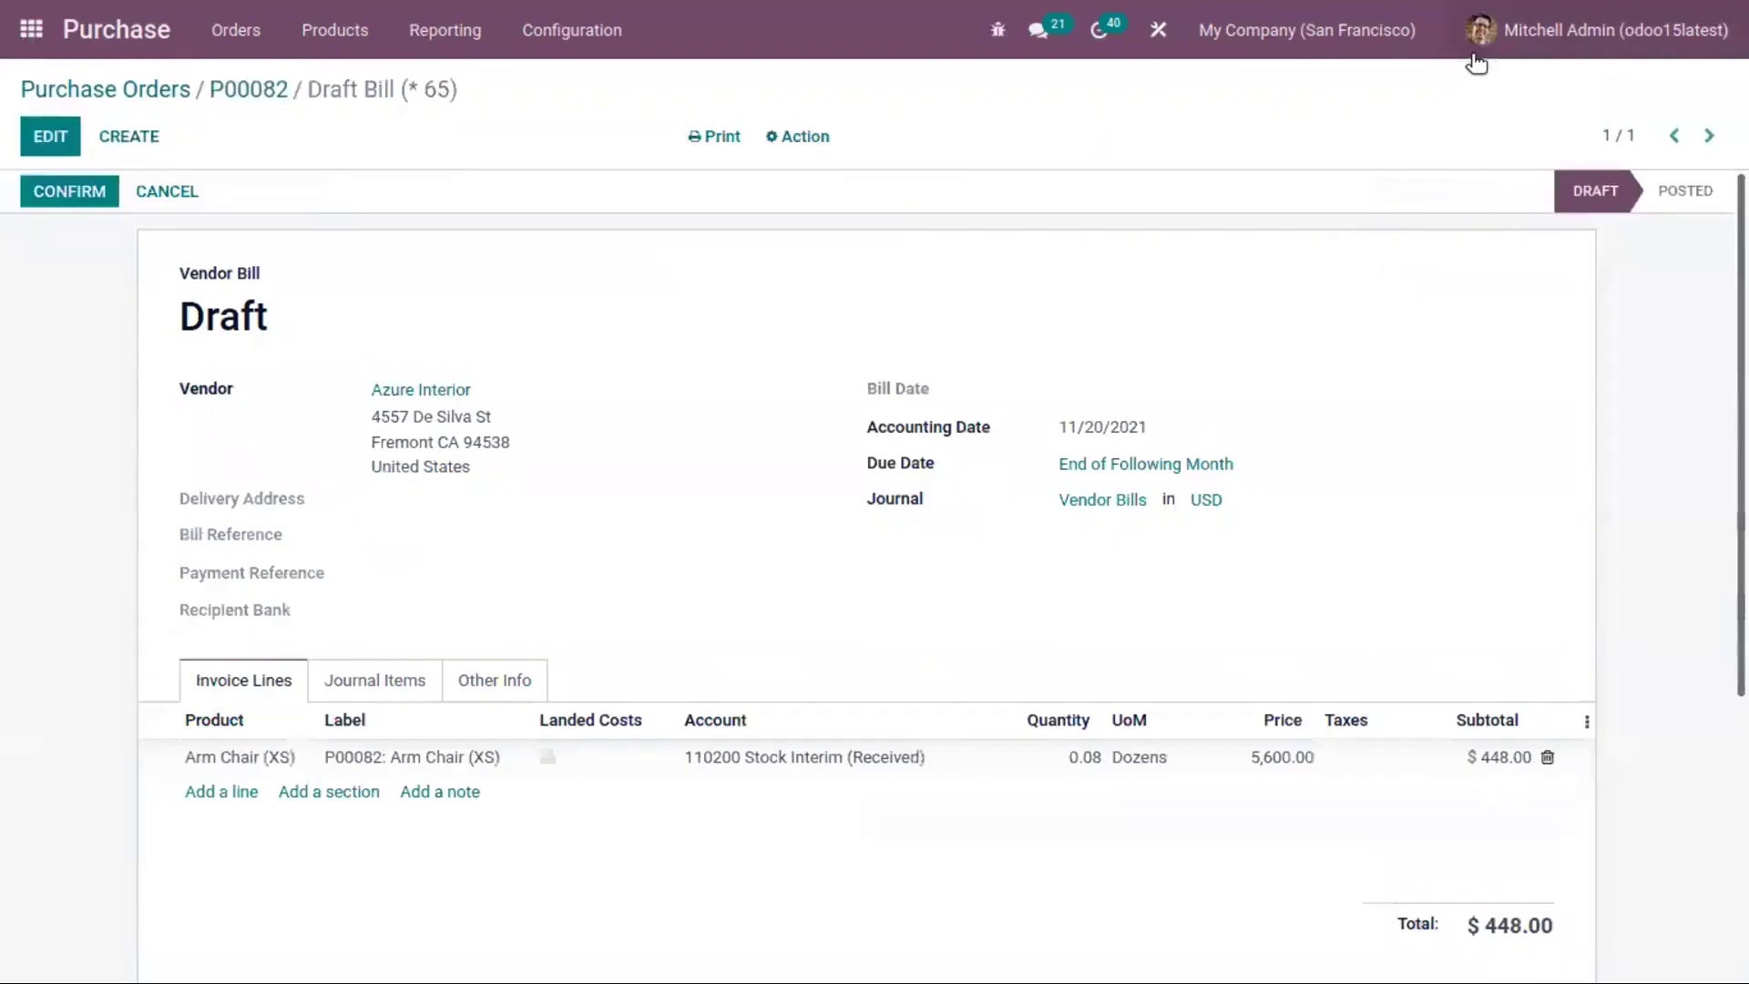
# Open the Arm Chair product from the bill line, examine its vendor prices and bill control policy, and close it.
pyautogui.click(248, 755)
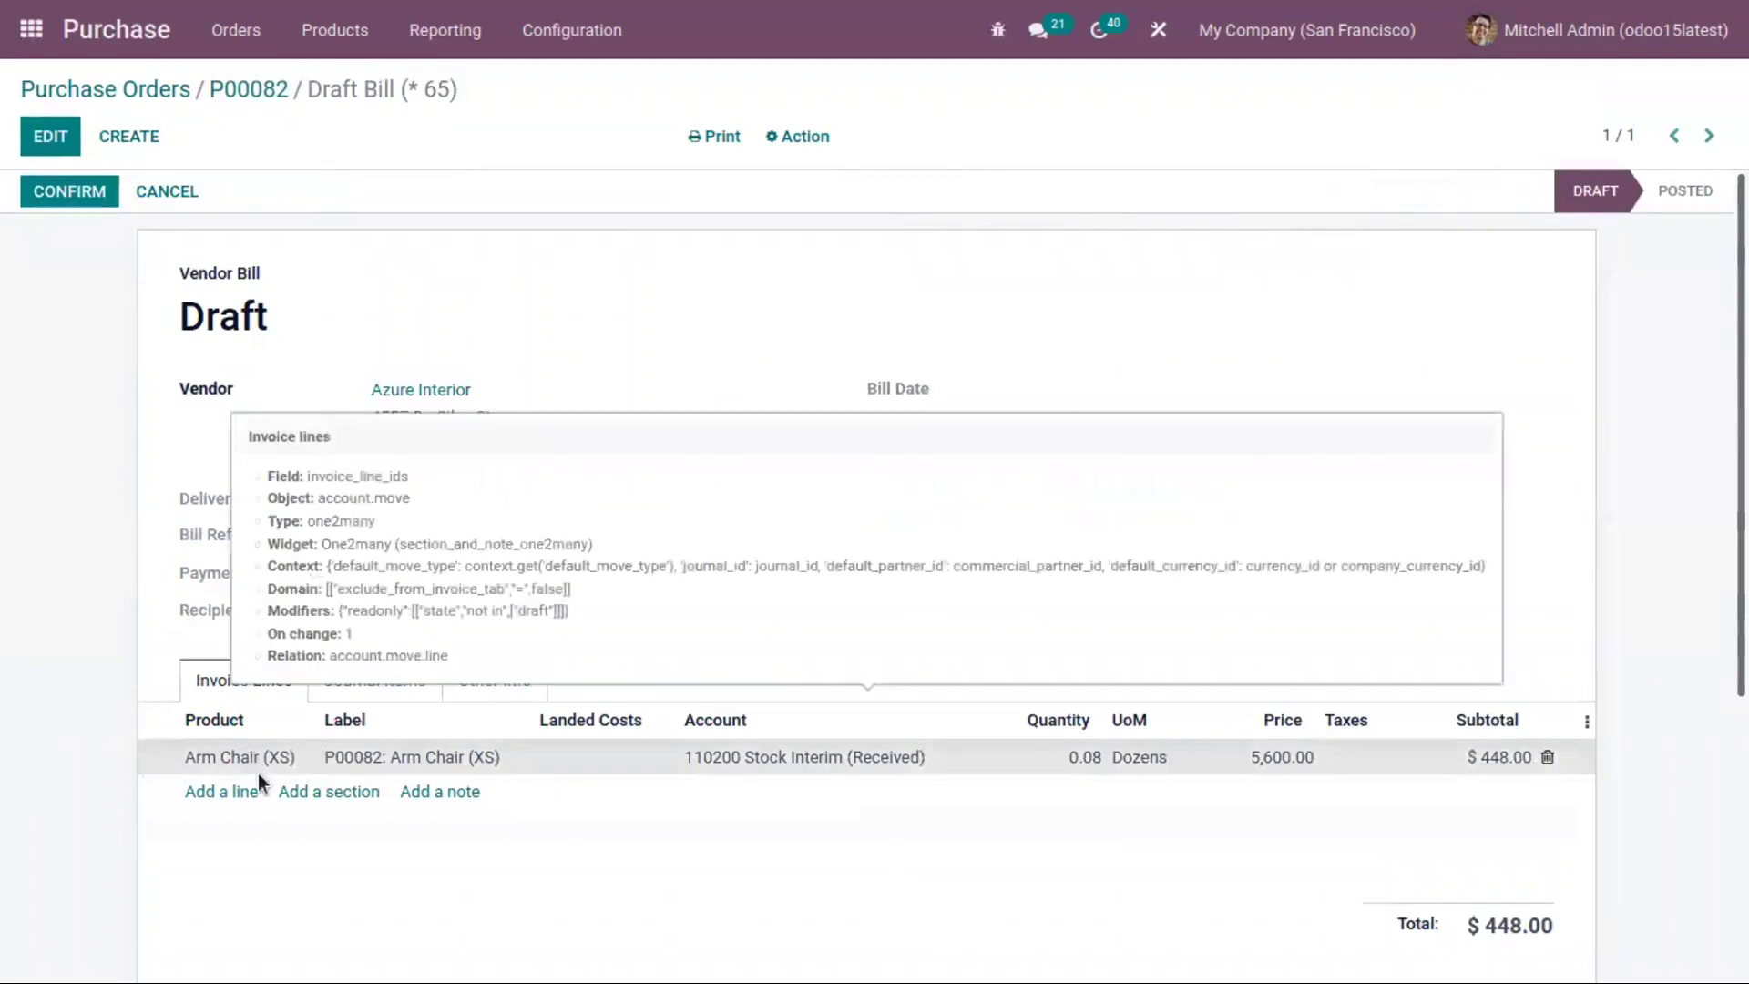
pyautogui.click(308, 788)
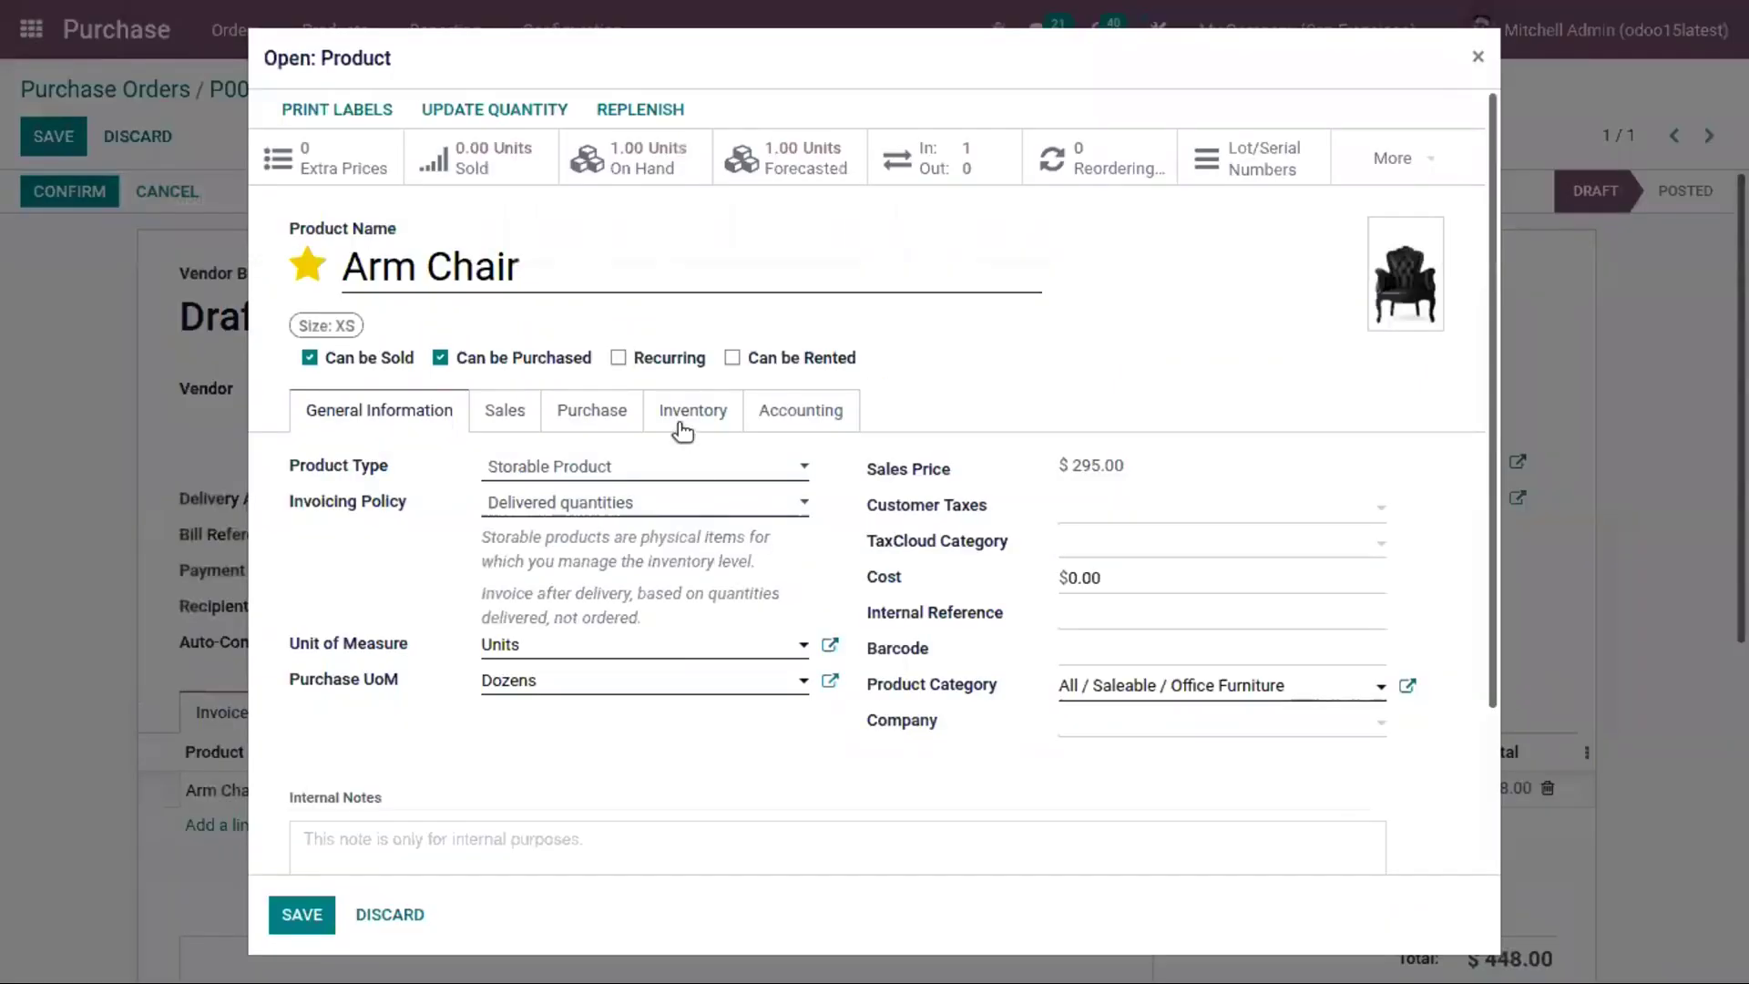
pyautogui.click(551, 414)
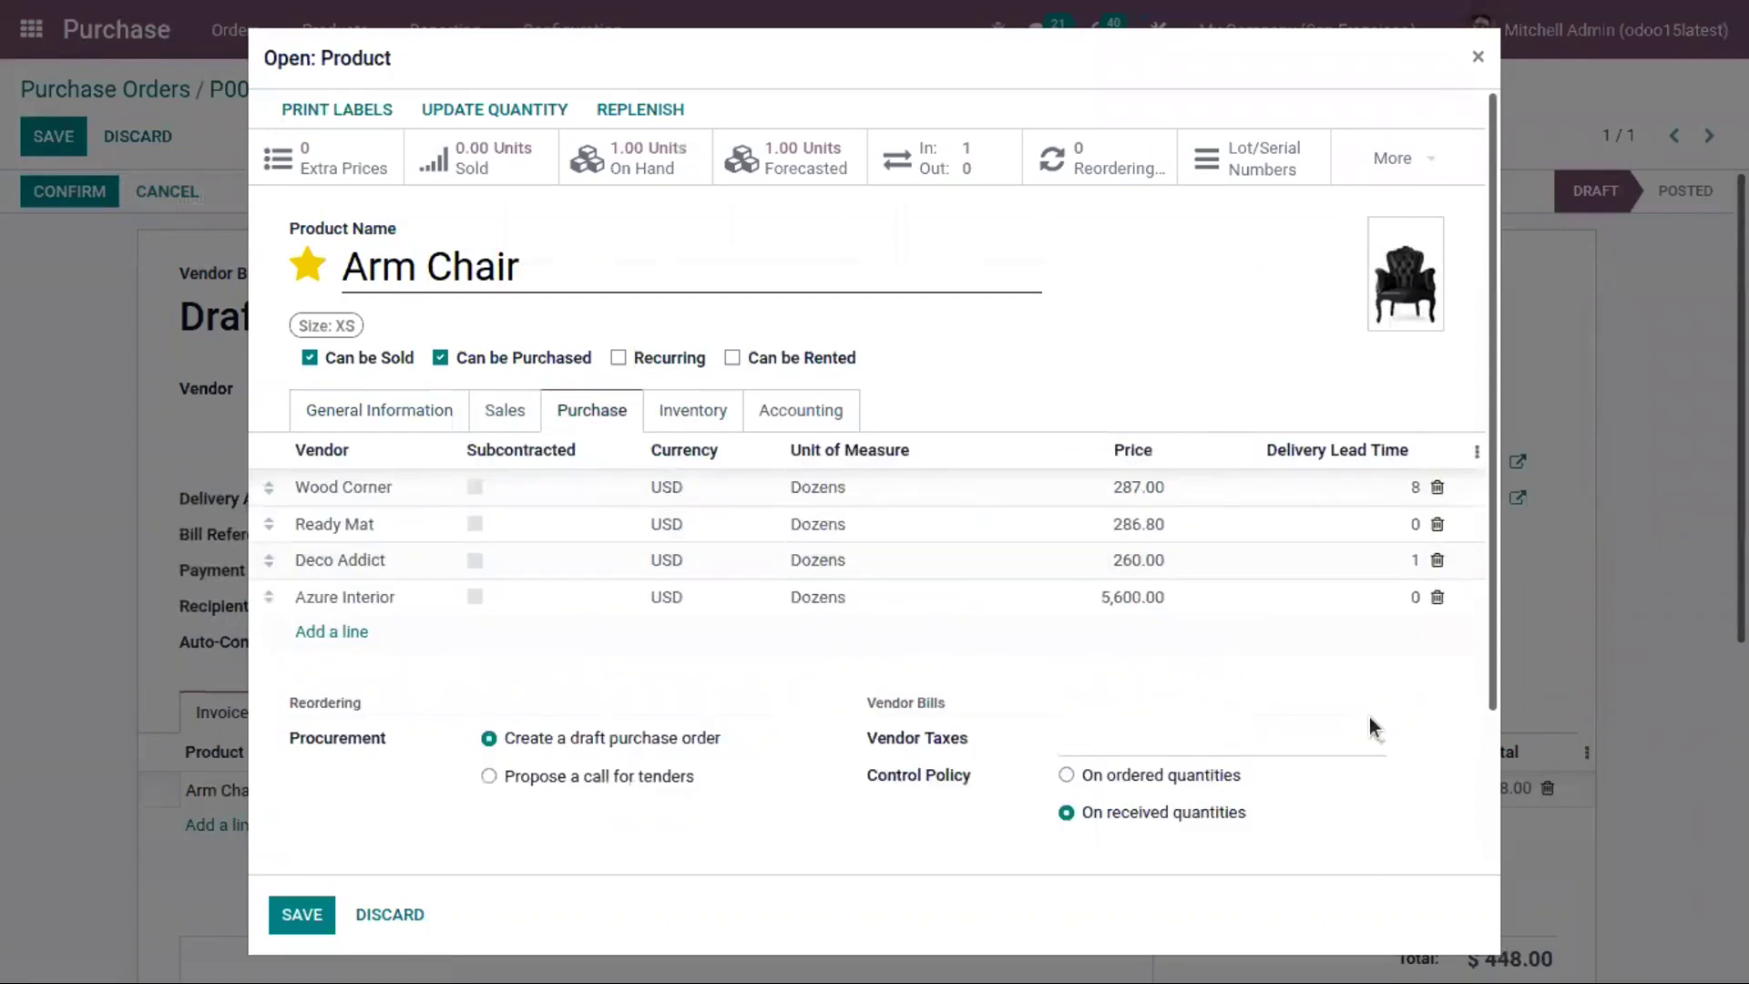
pyautogui.moveTo(1489, 654); pyautogui.dragTo(1483, 811)
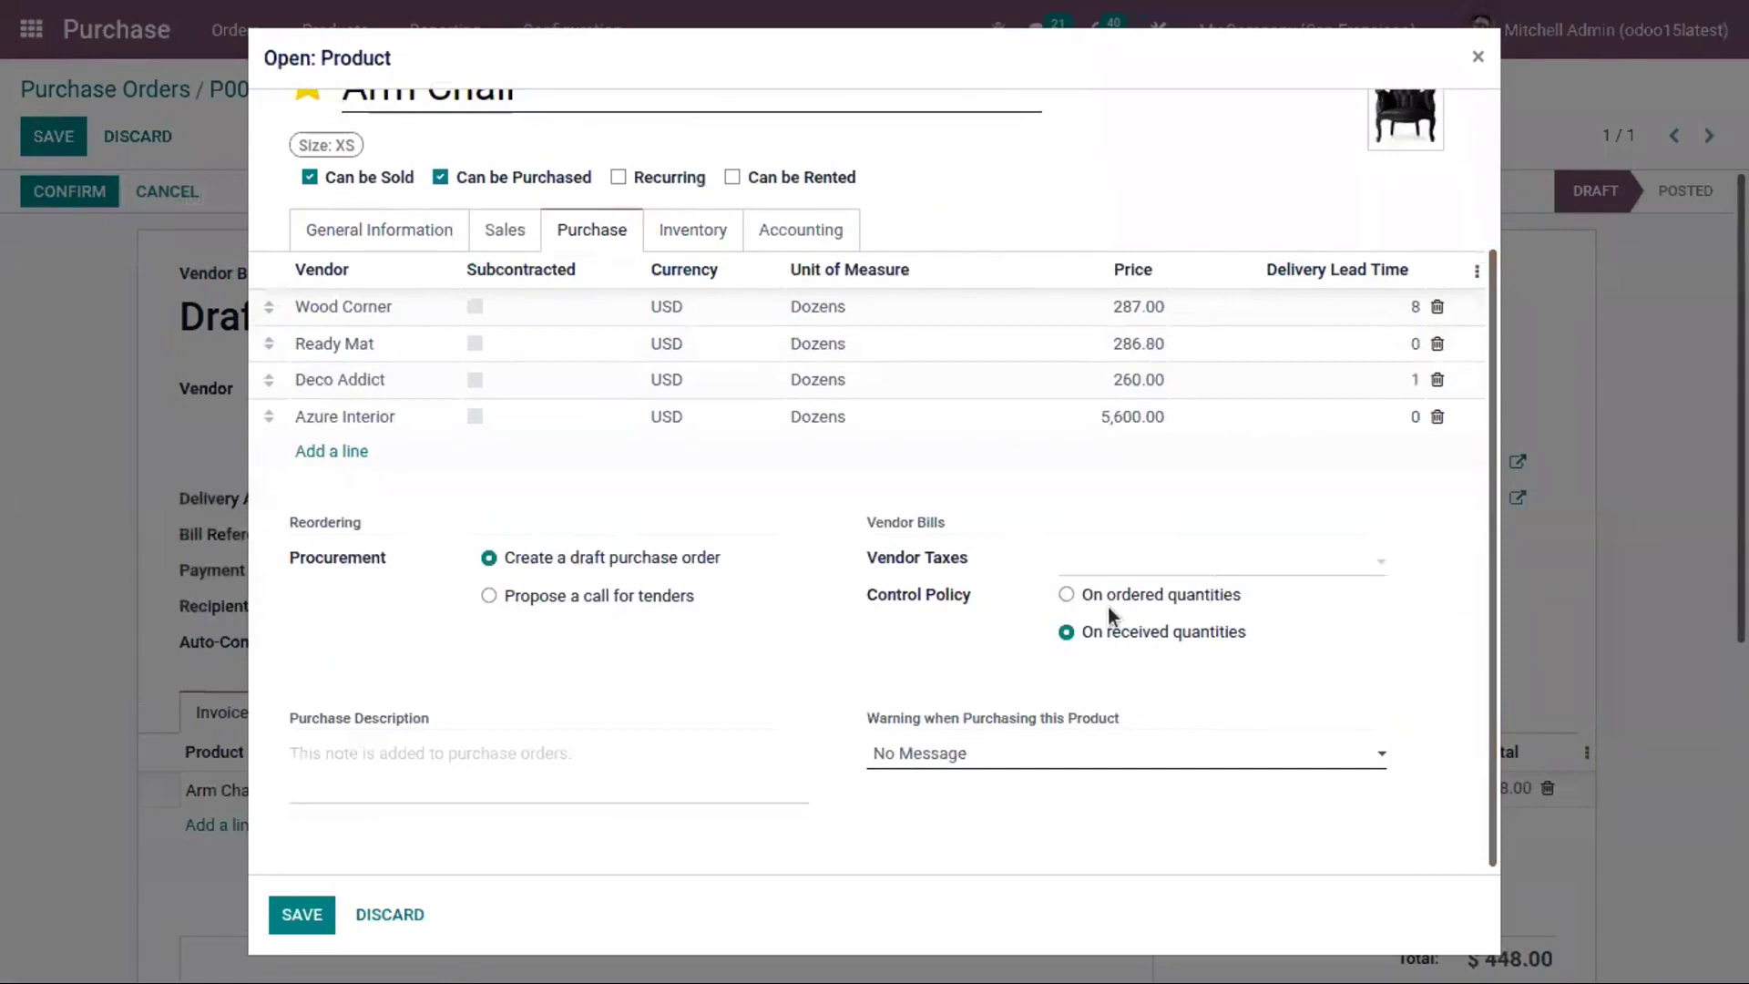
pyautogui.click(1478, 61)
# Set the vendor bill's bill date to 11/20/2021 and confirm the bill.
pyautogui.click(83, 202)
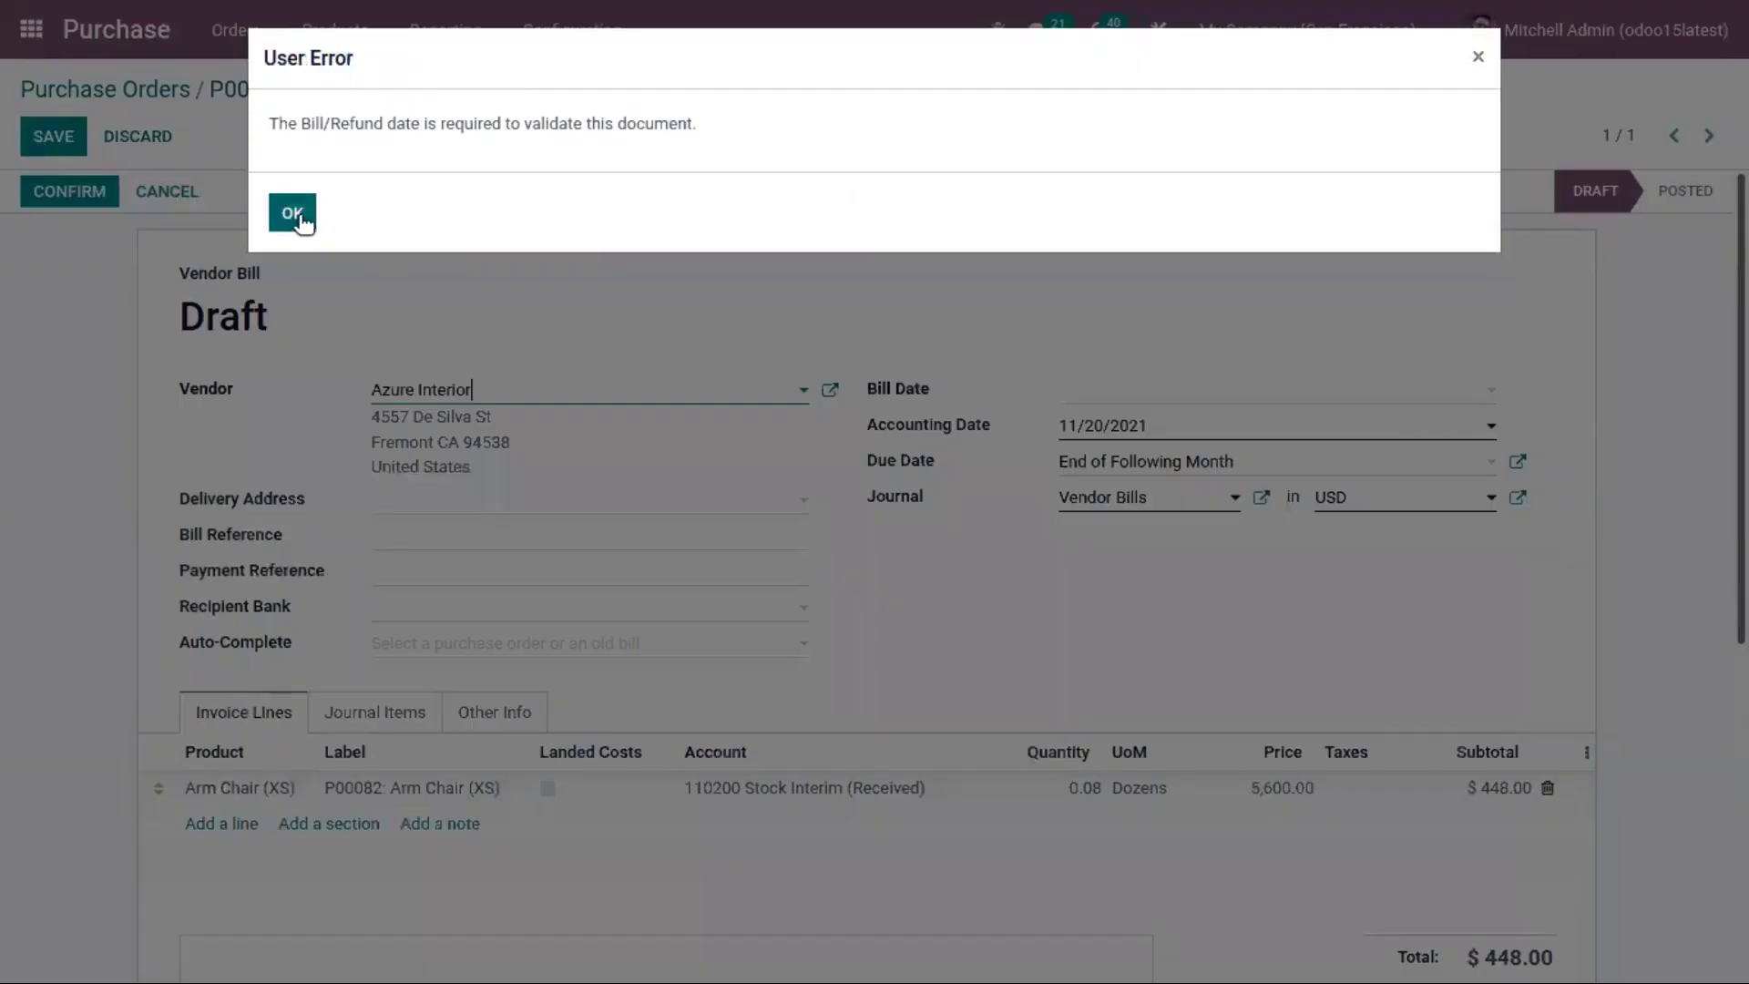
pyautogui.click(292, 213)
pyautogui.click(1102, 389)
pyautogui.click(1370, 584)
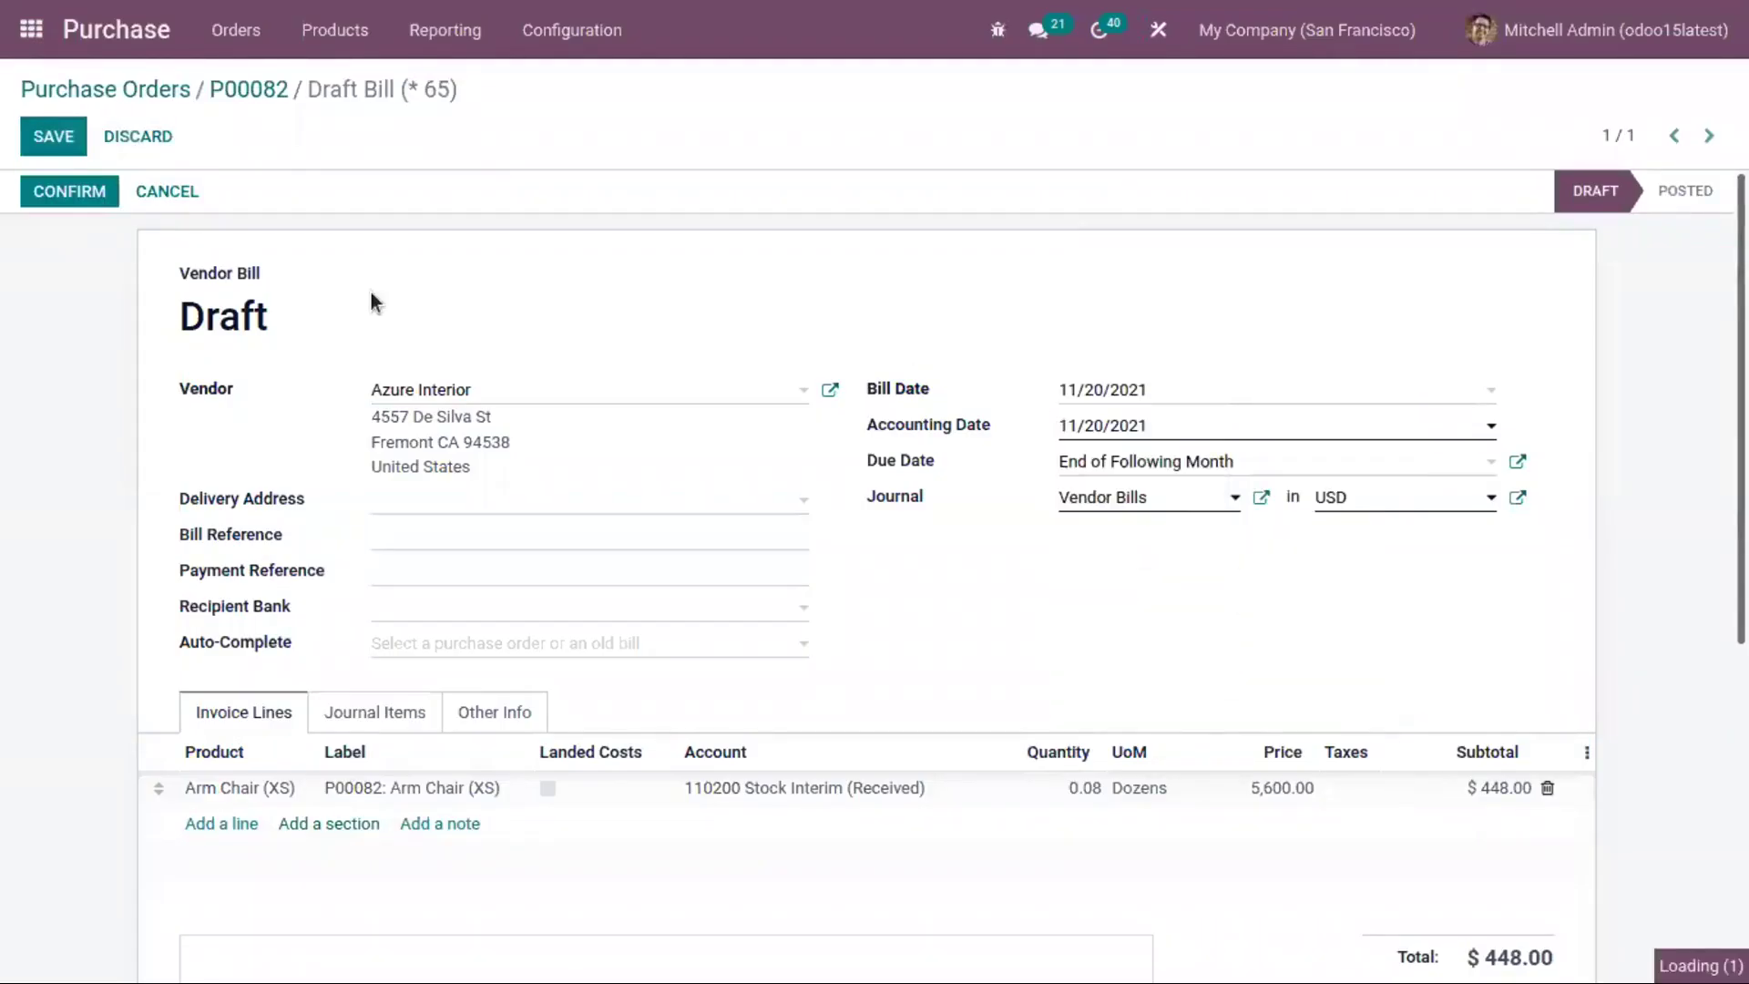
pyautogui.click(53, 202)
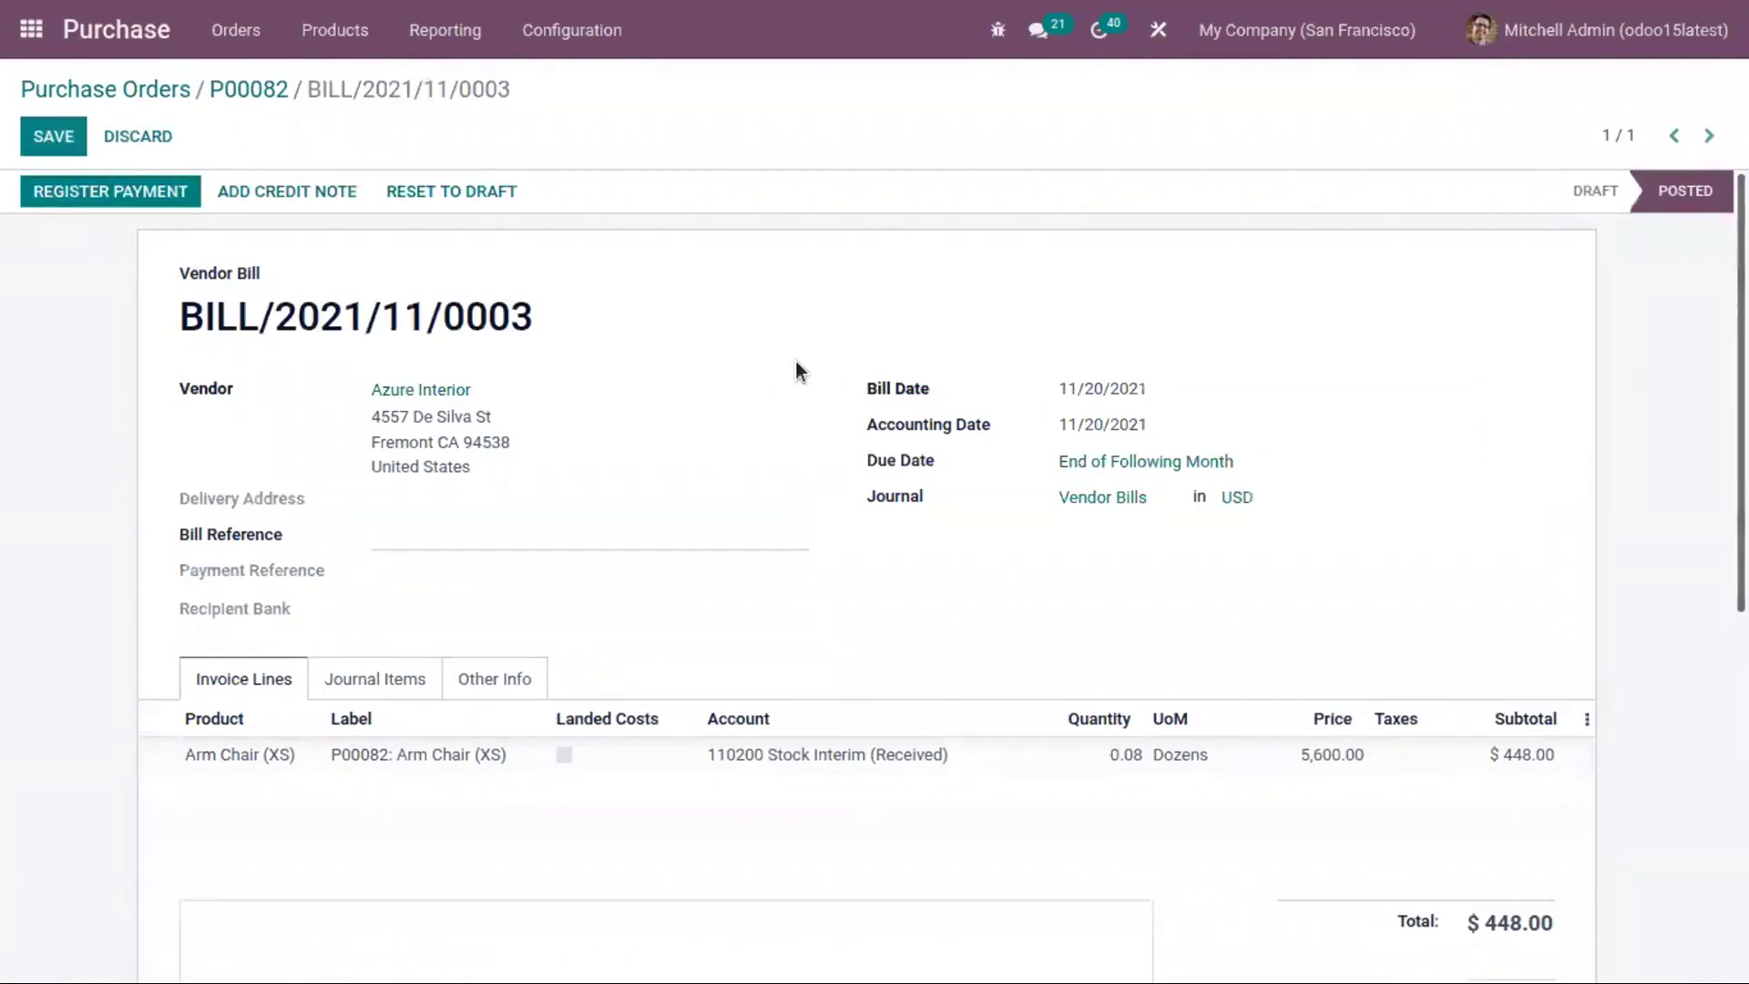
# Examine the posted vendor bill's journal items, including the accounts debited and credited.
pyautogui.click(401, 674)
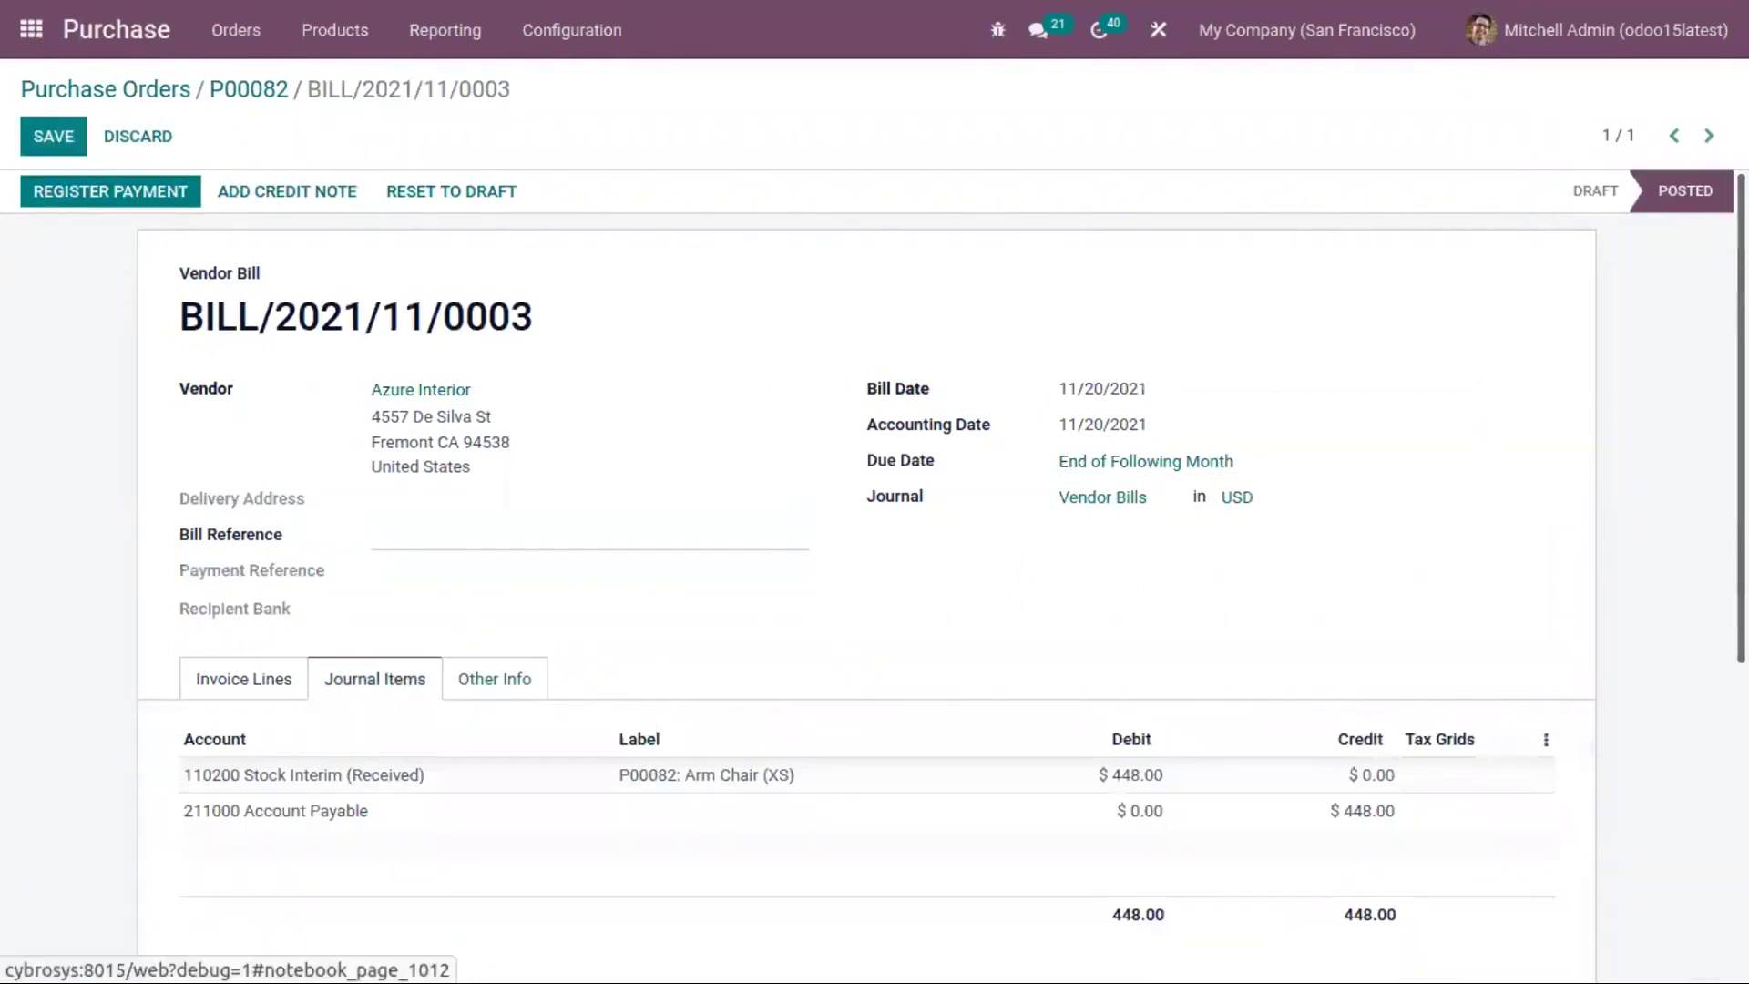
pyautogui.scroll(-2, 401, 674)
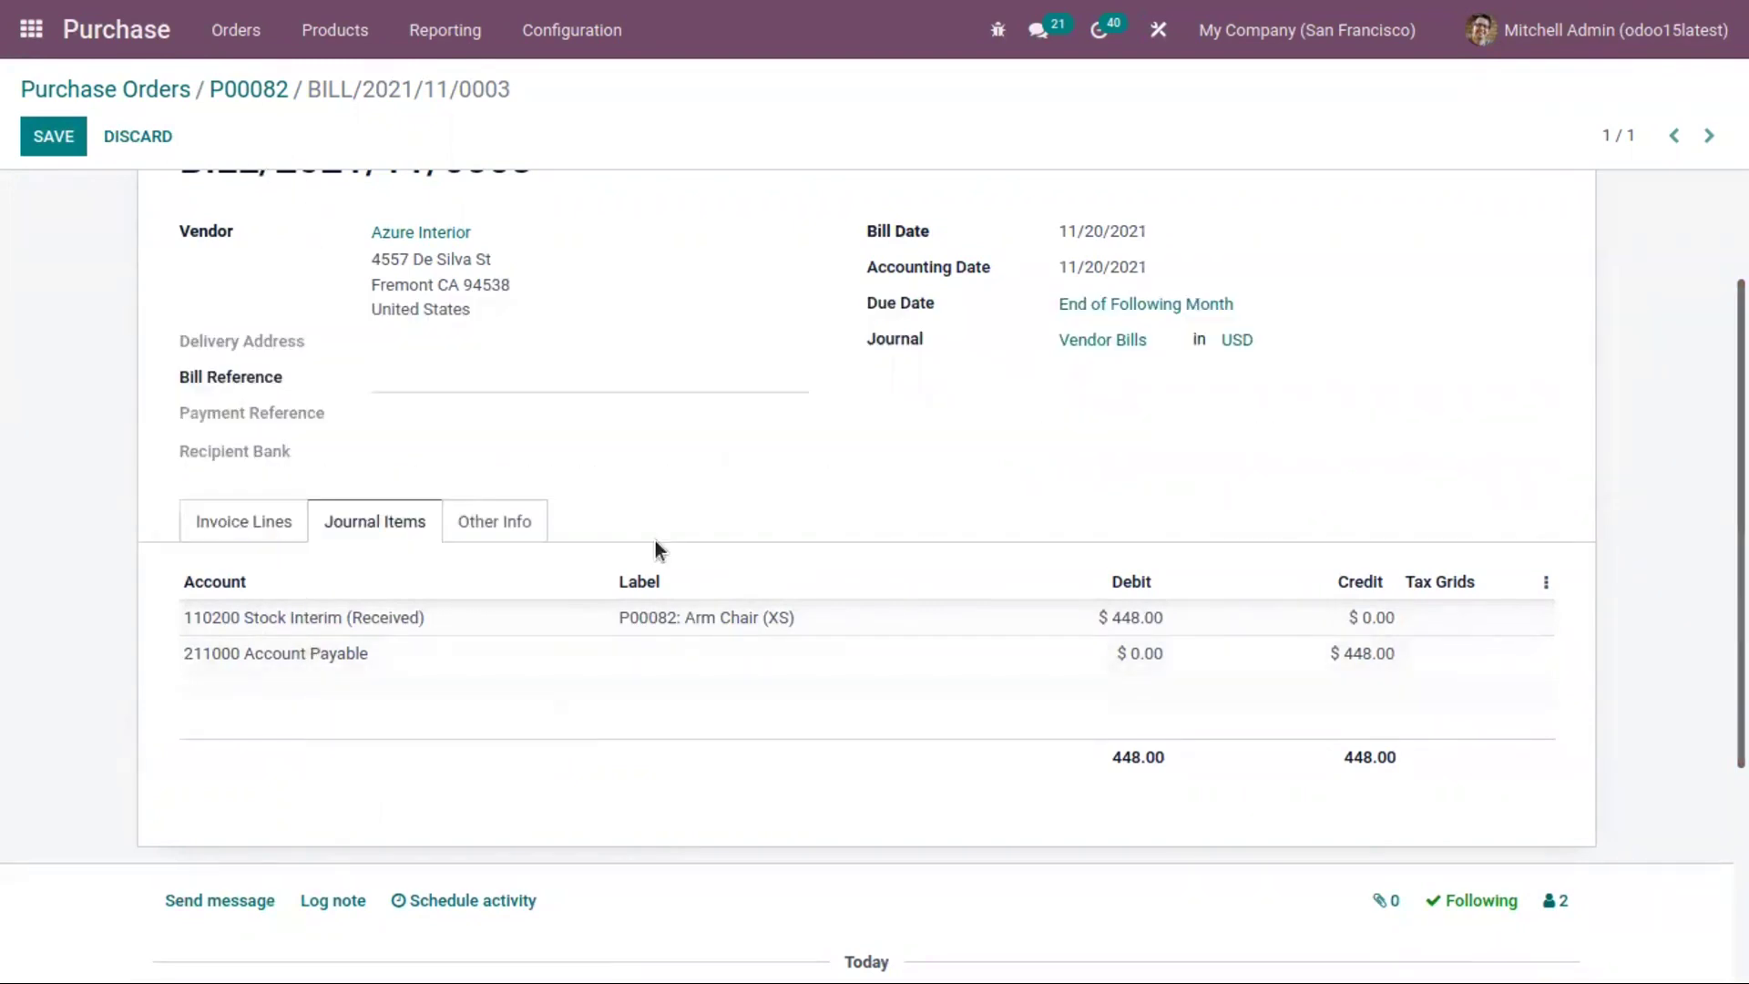
pyautogui.scroll(2, 783, 547)
pyautogui.scroll(-2, 913, 541)
# Check the receivable and payable accounts on the Azure Interior vendor record and return to the bill.
pyautogui.click(398, 234)
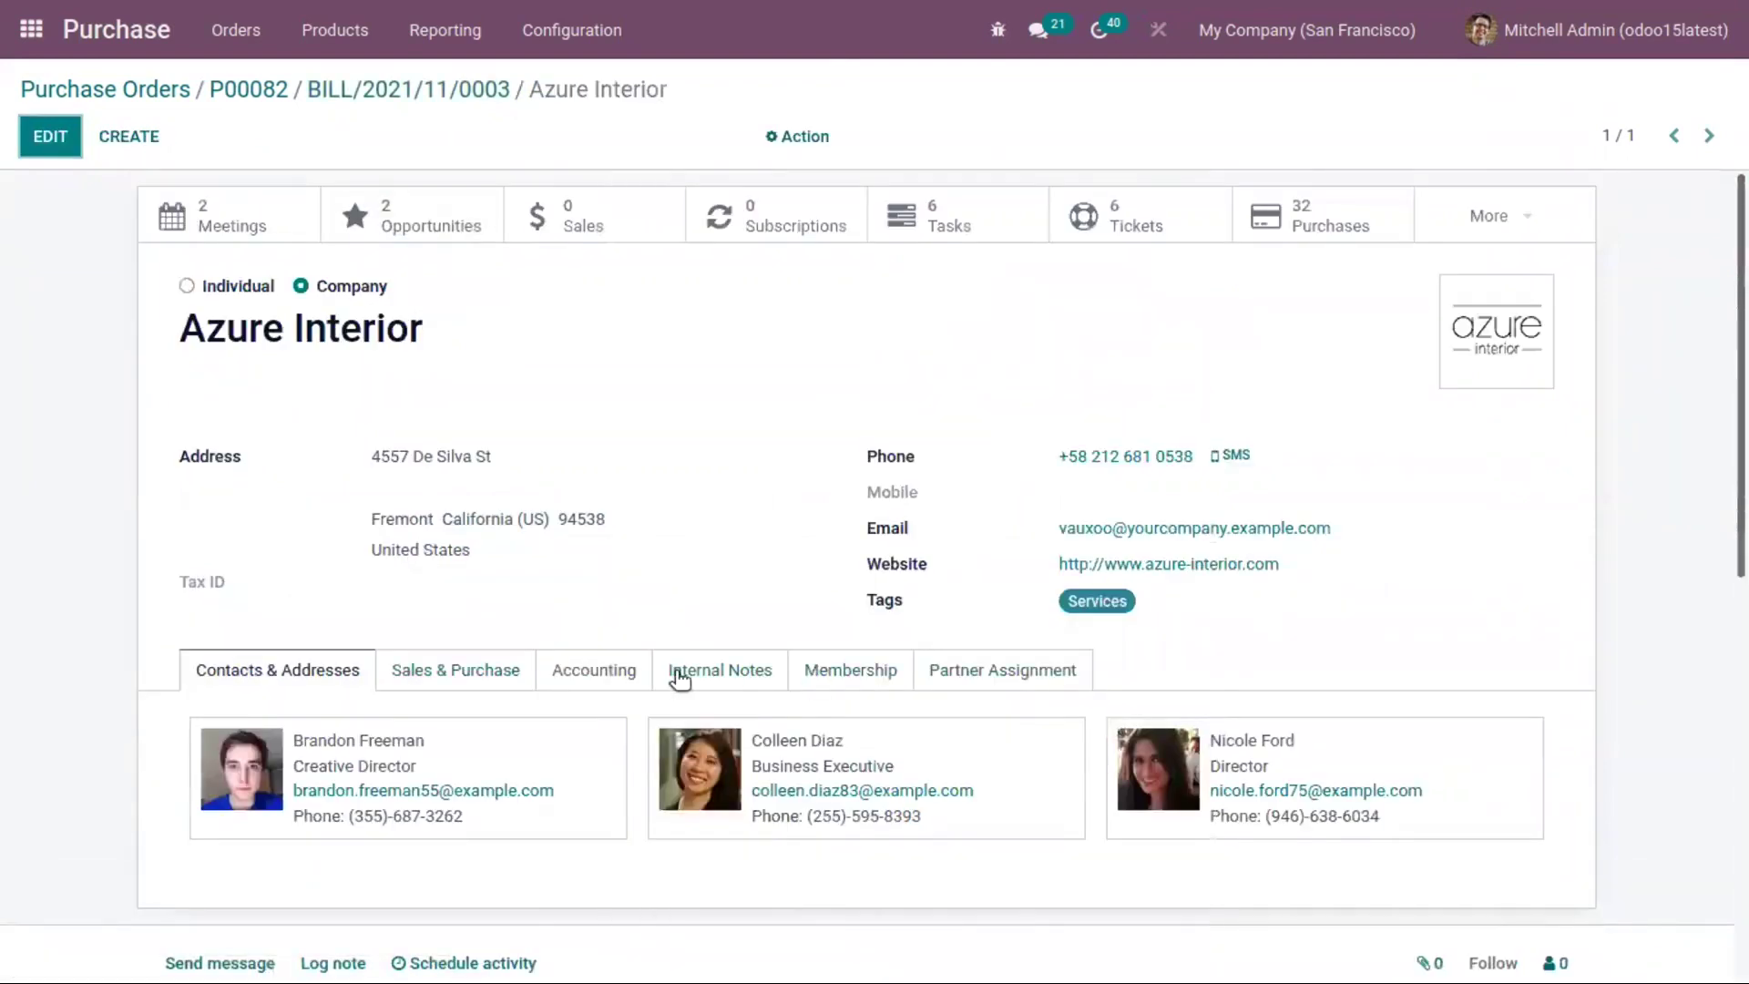
pyautogui.click(608, 679)
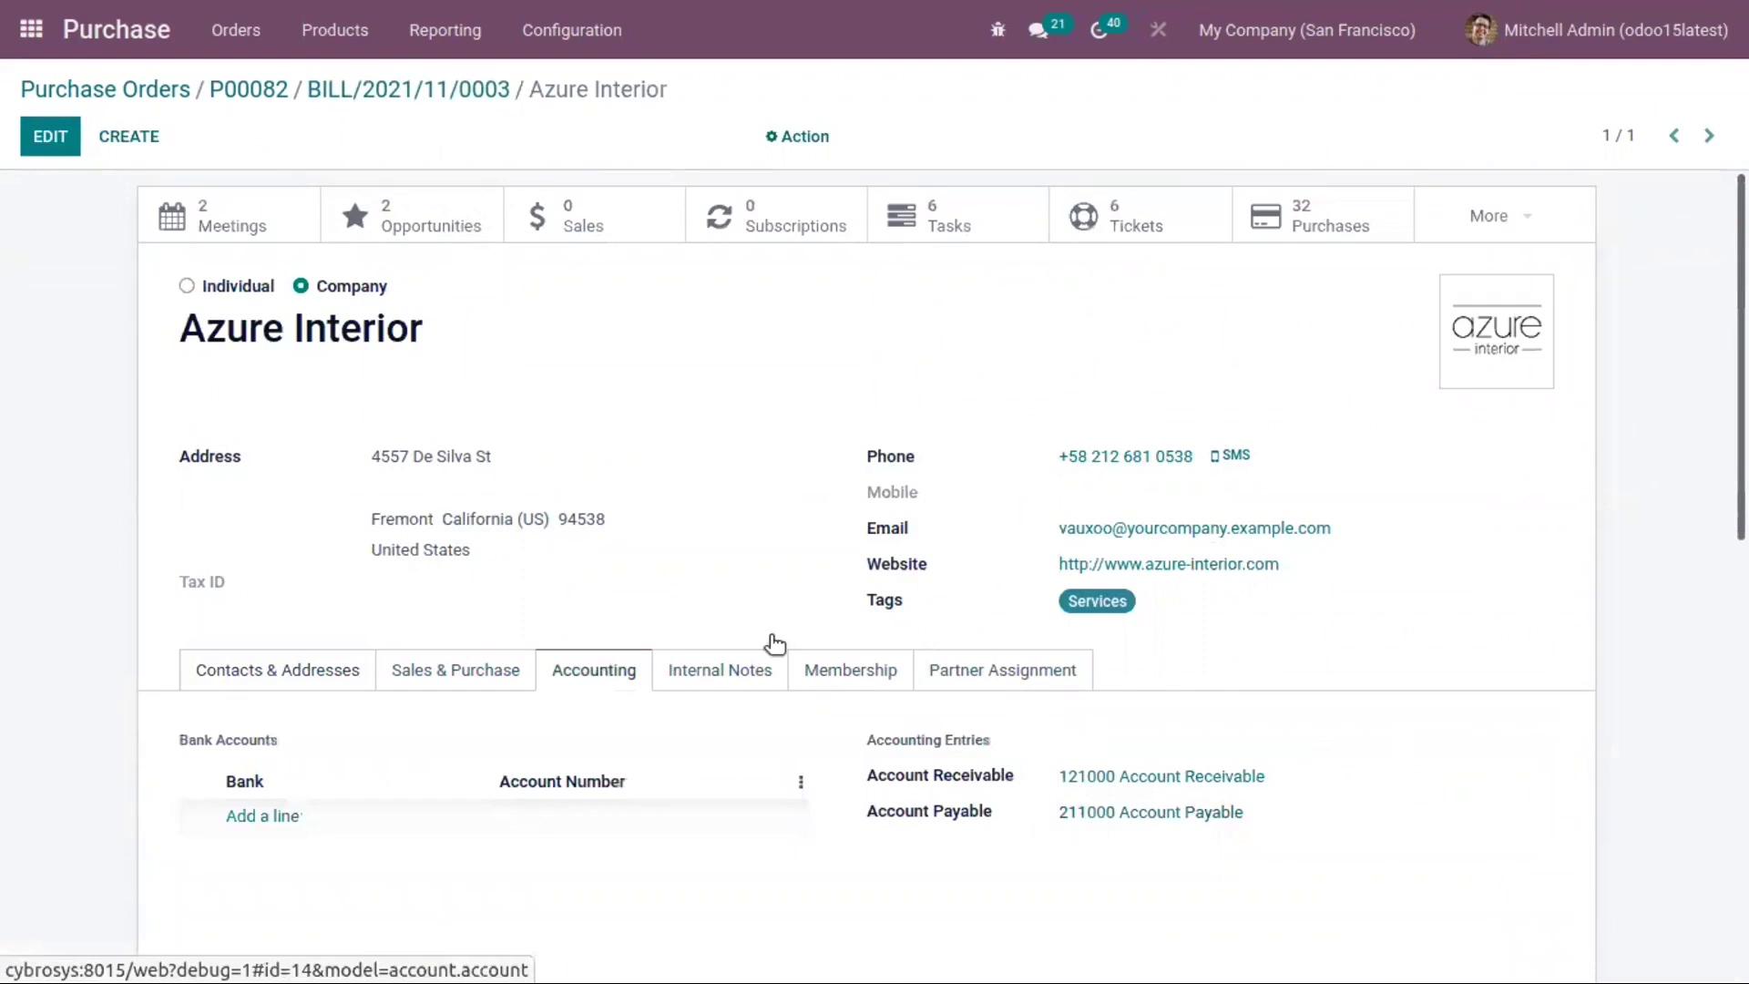
pyautogui.click(396, 91)
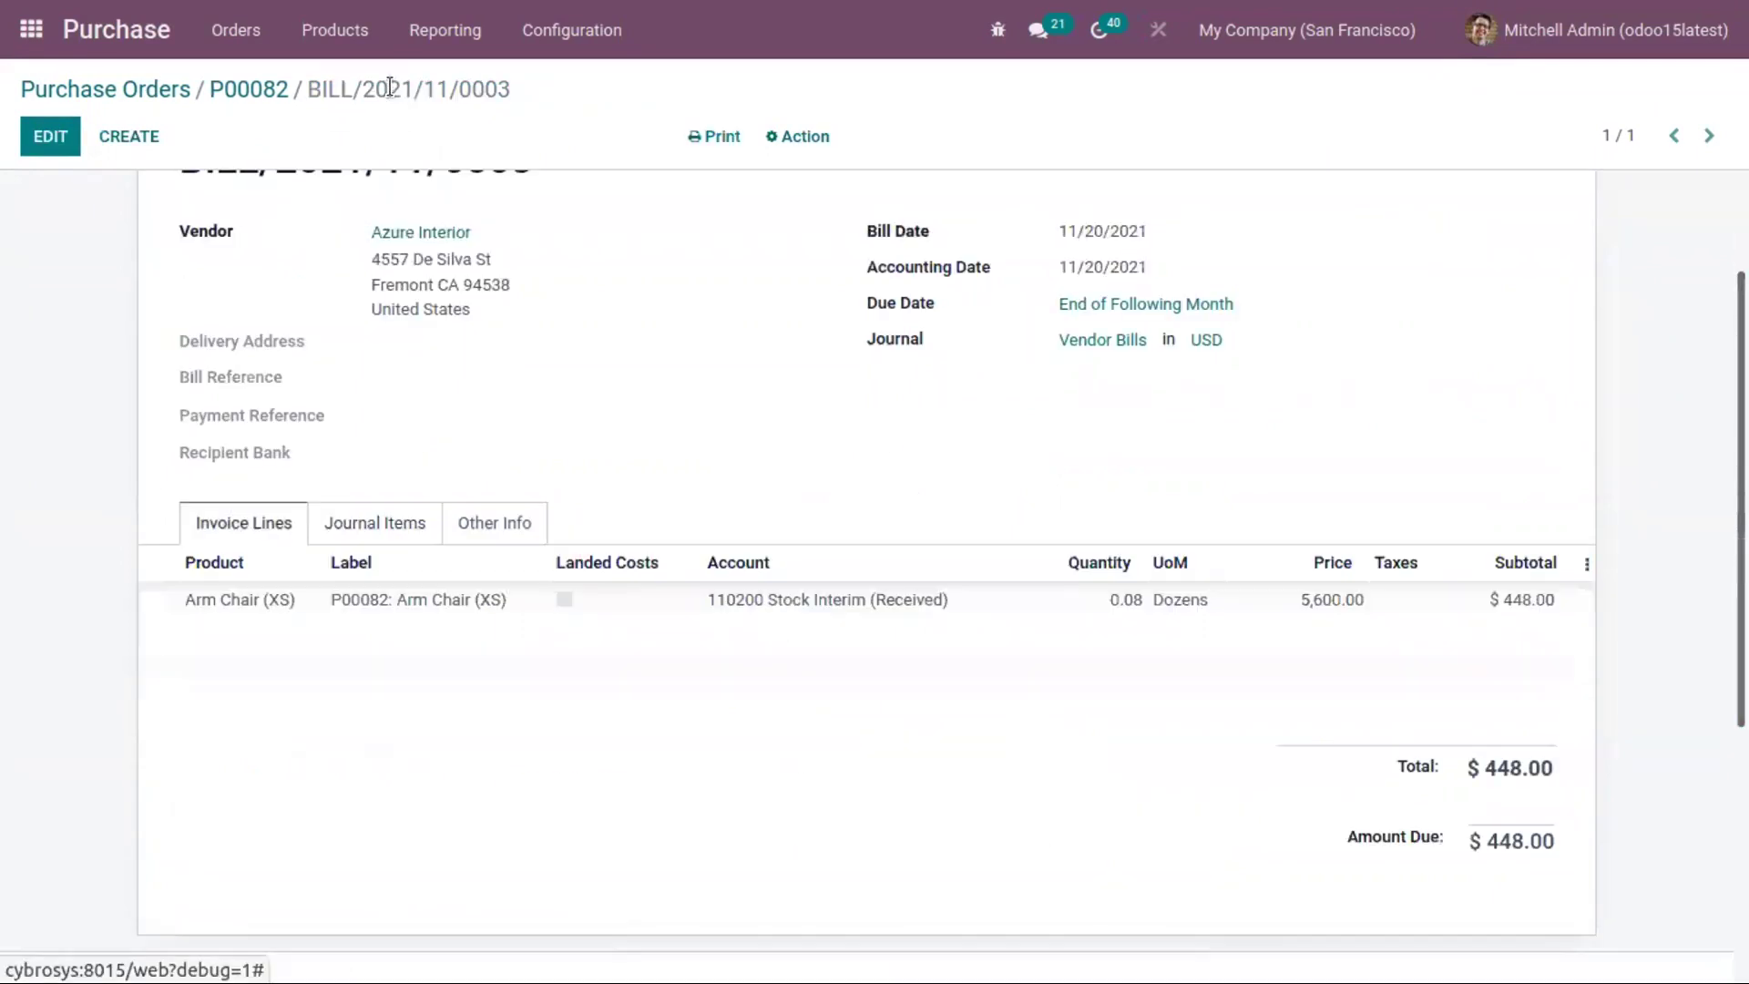
# Examine the vendor bill's journal items, other accounting information and invoice lines.
pyautogui.click(375, 522)
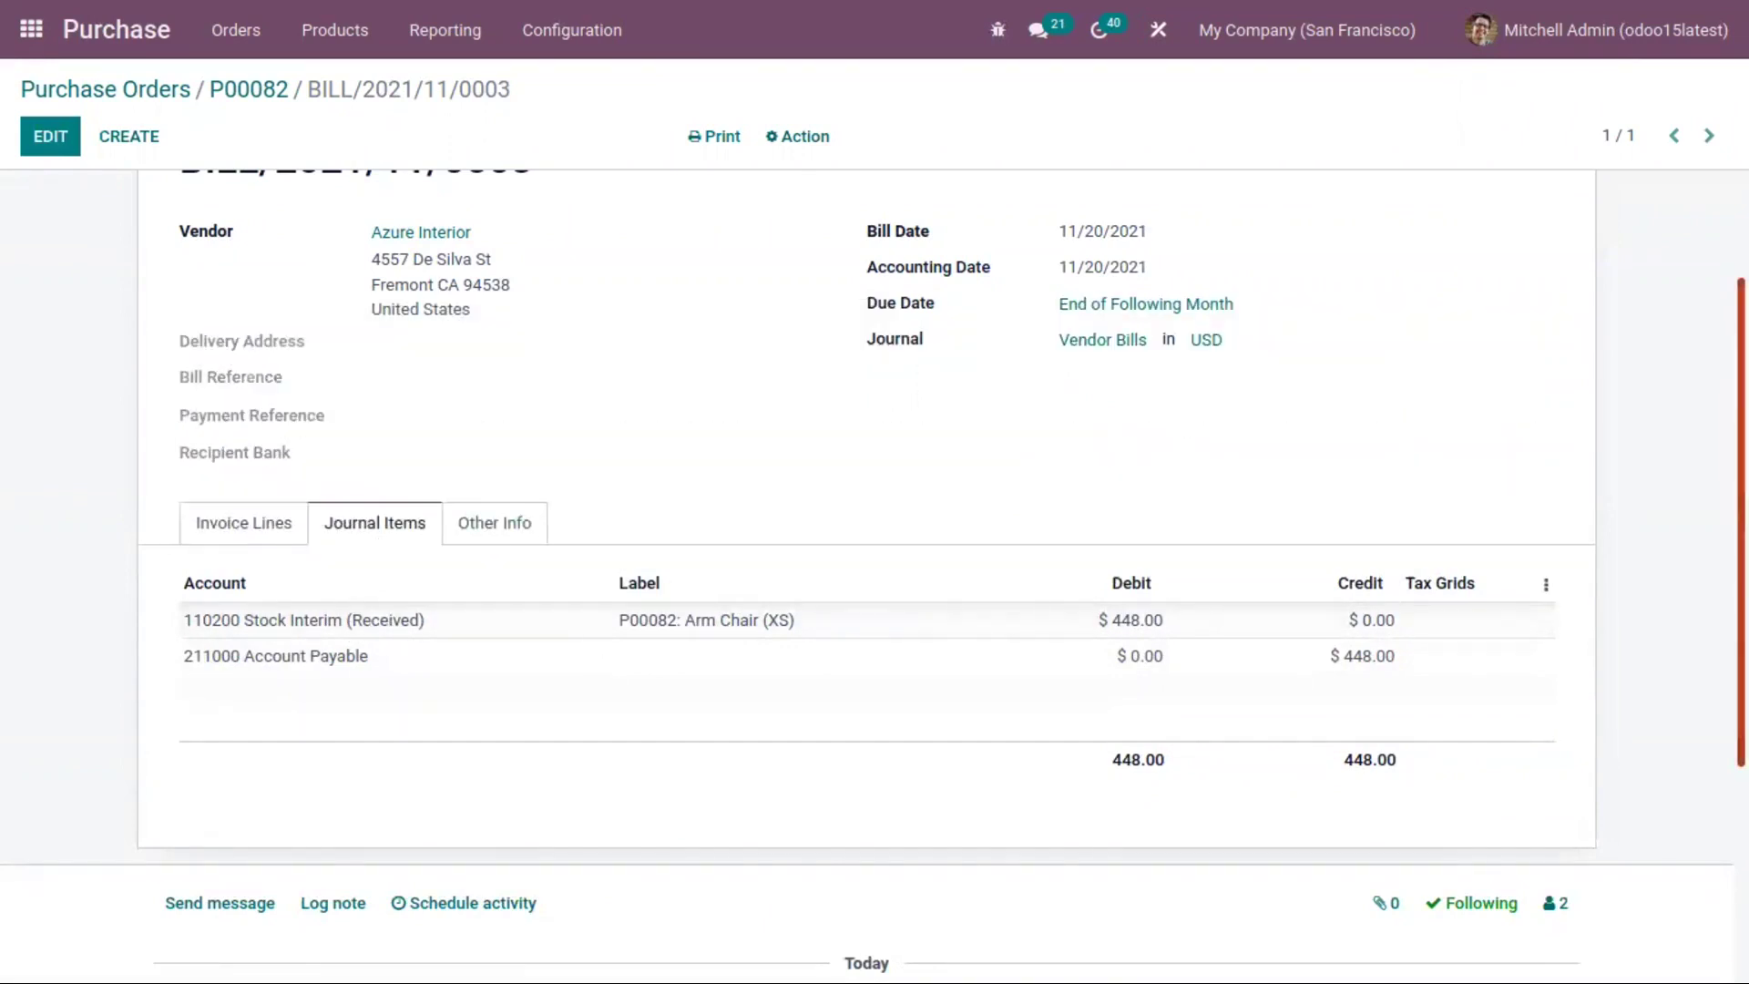
pyautogui.scroll(1, 820, 684)
pyautogui.click(507, 531)
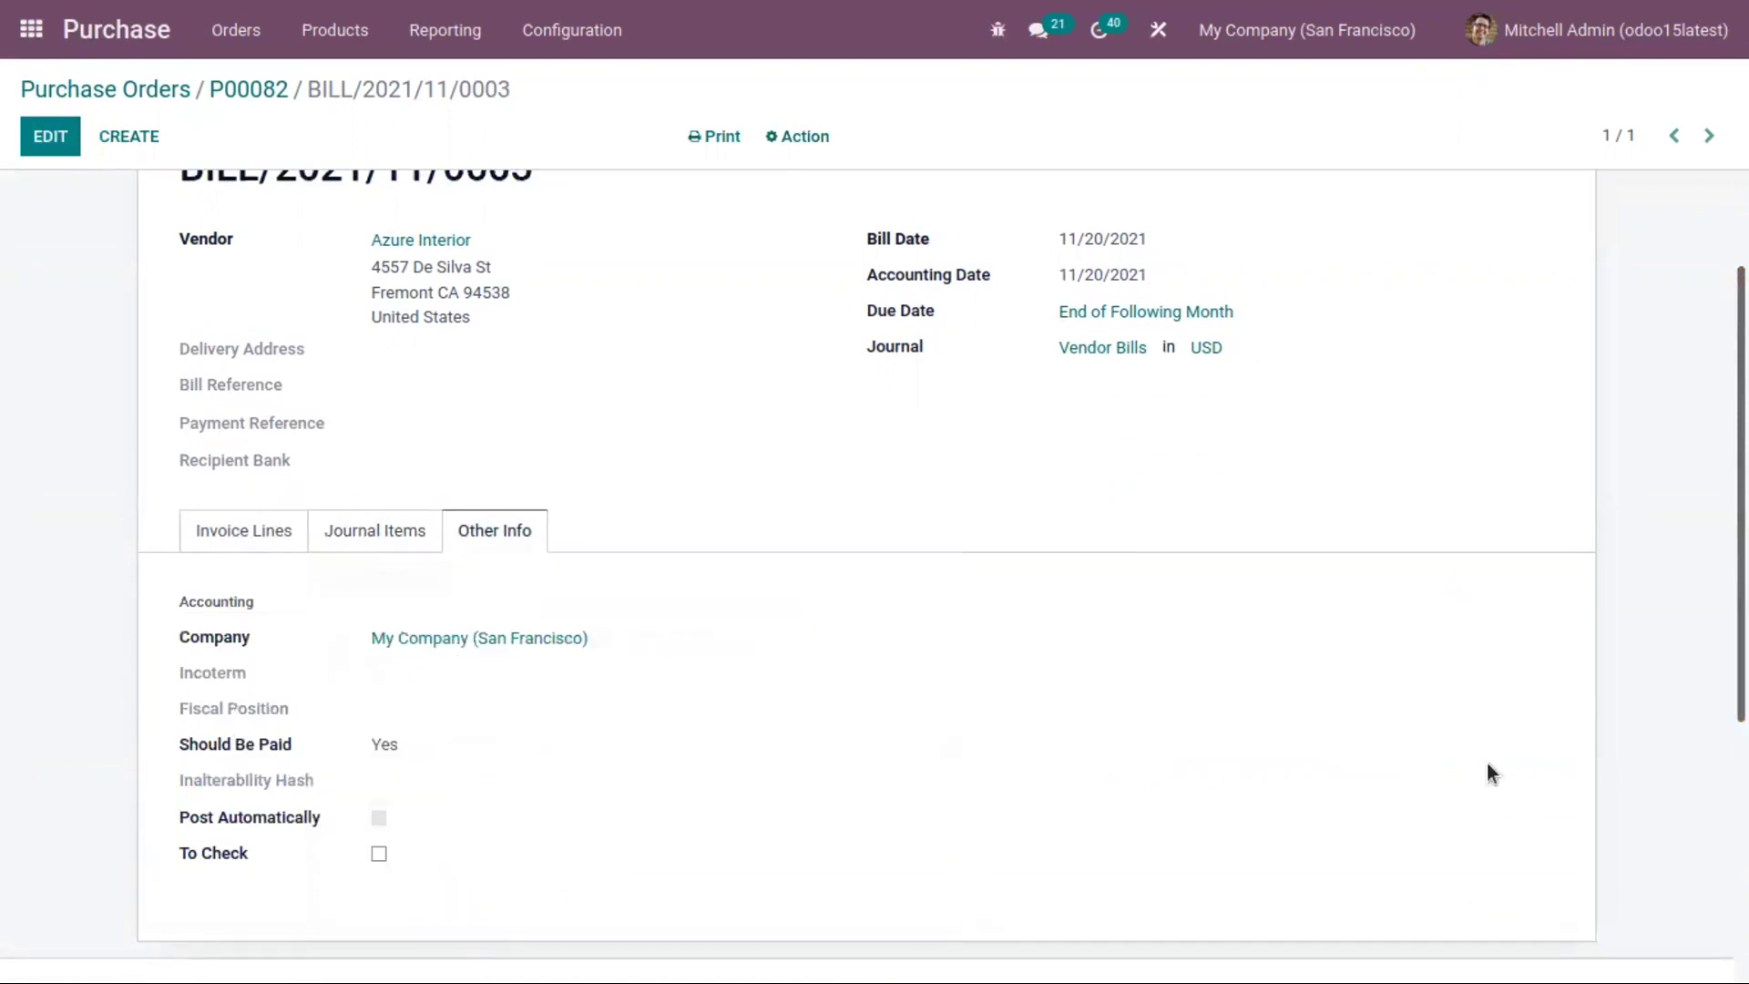
pyautogui.scroll(3, 1491, 775)
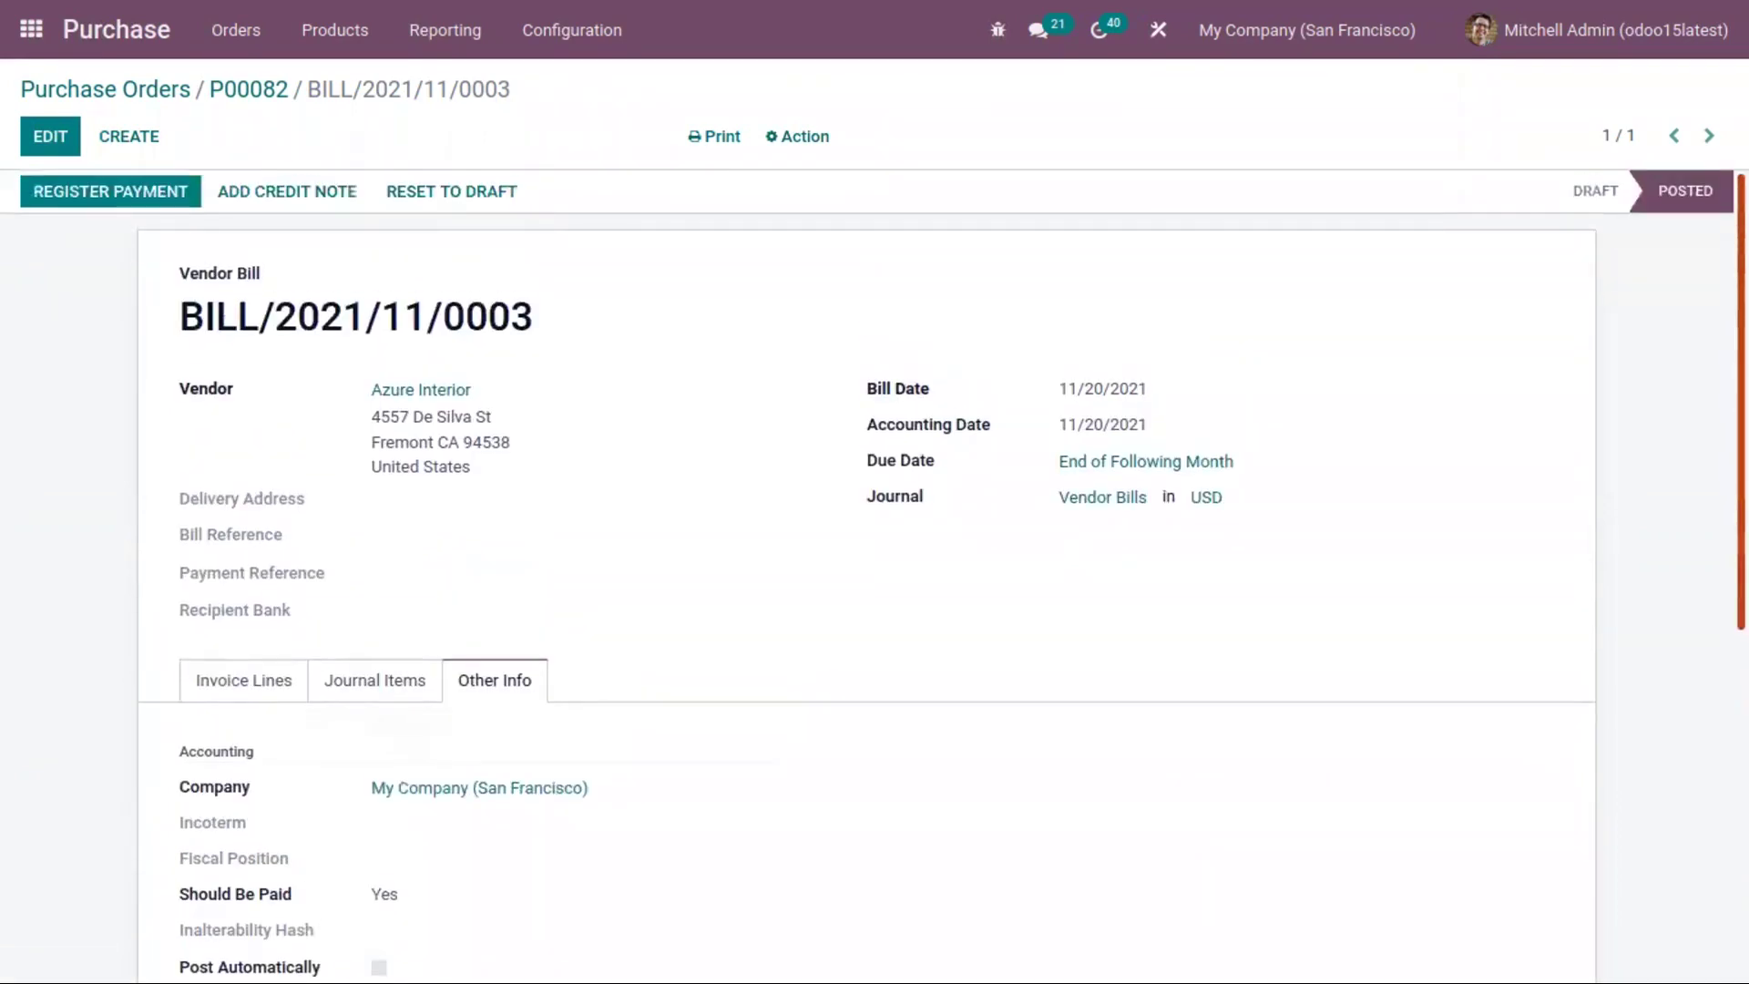
pyautogui.scroll(-2, 1428, 968)
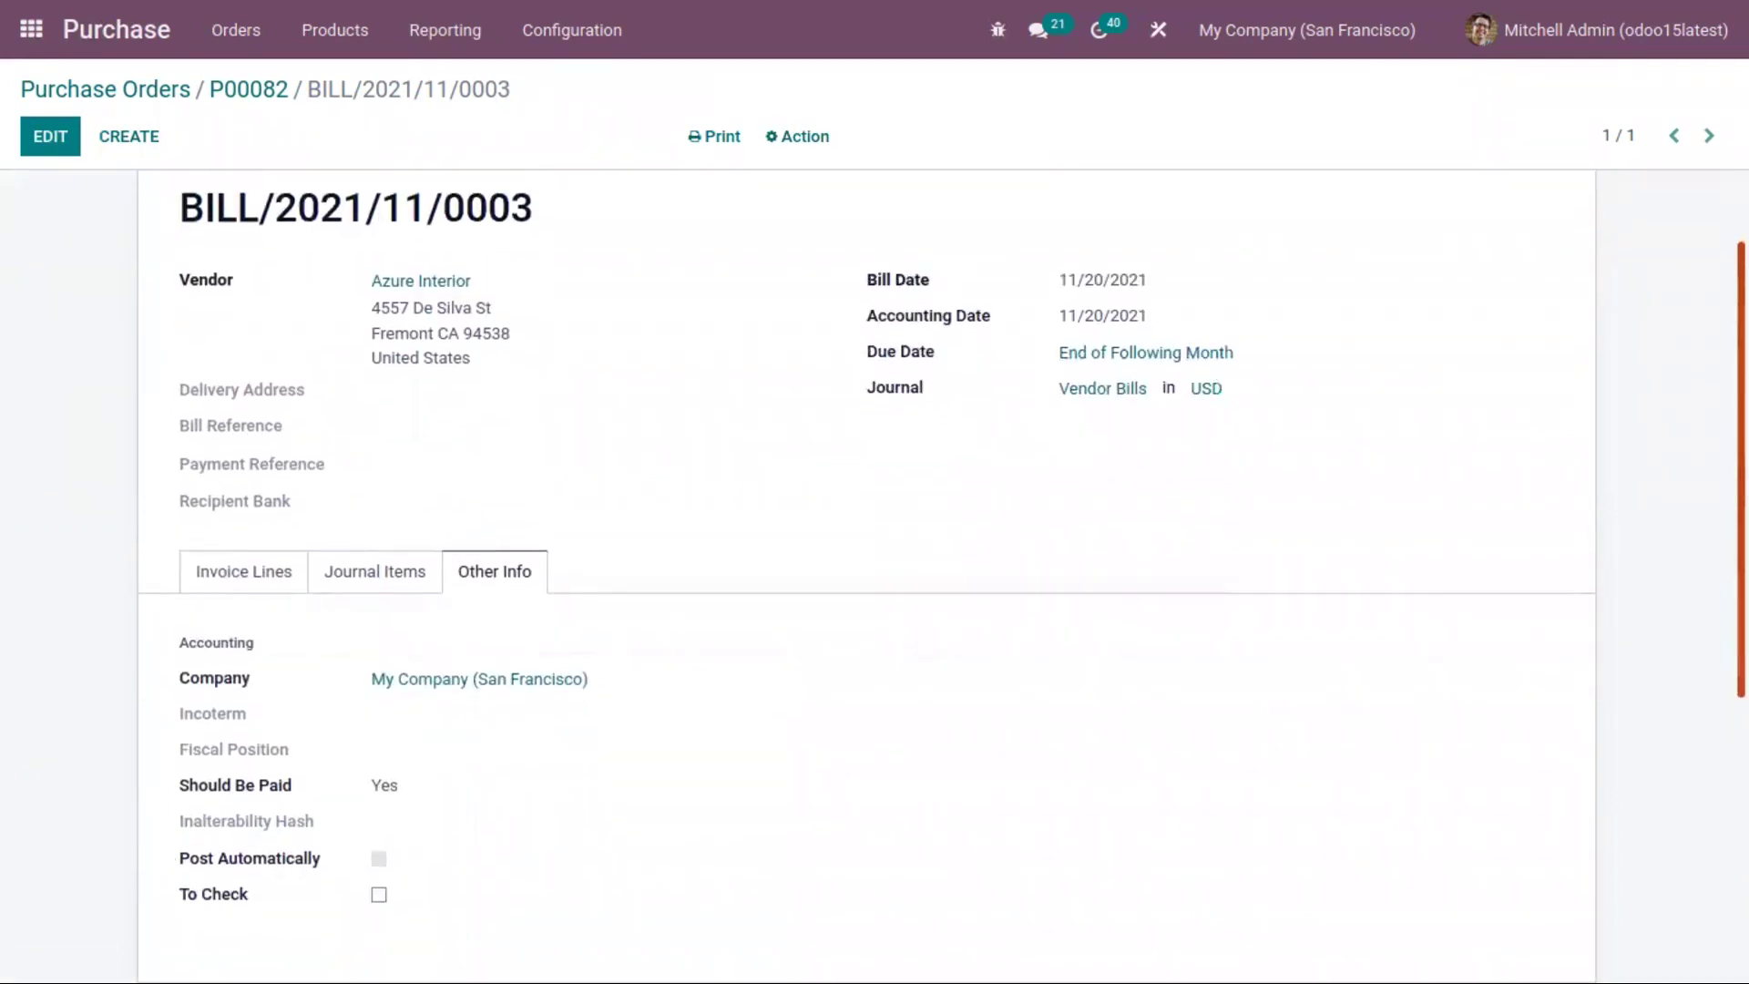
pyautogui.click(267, 562)
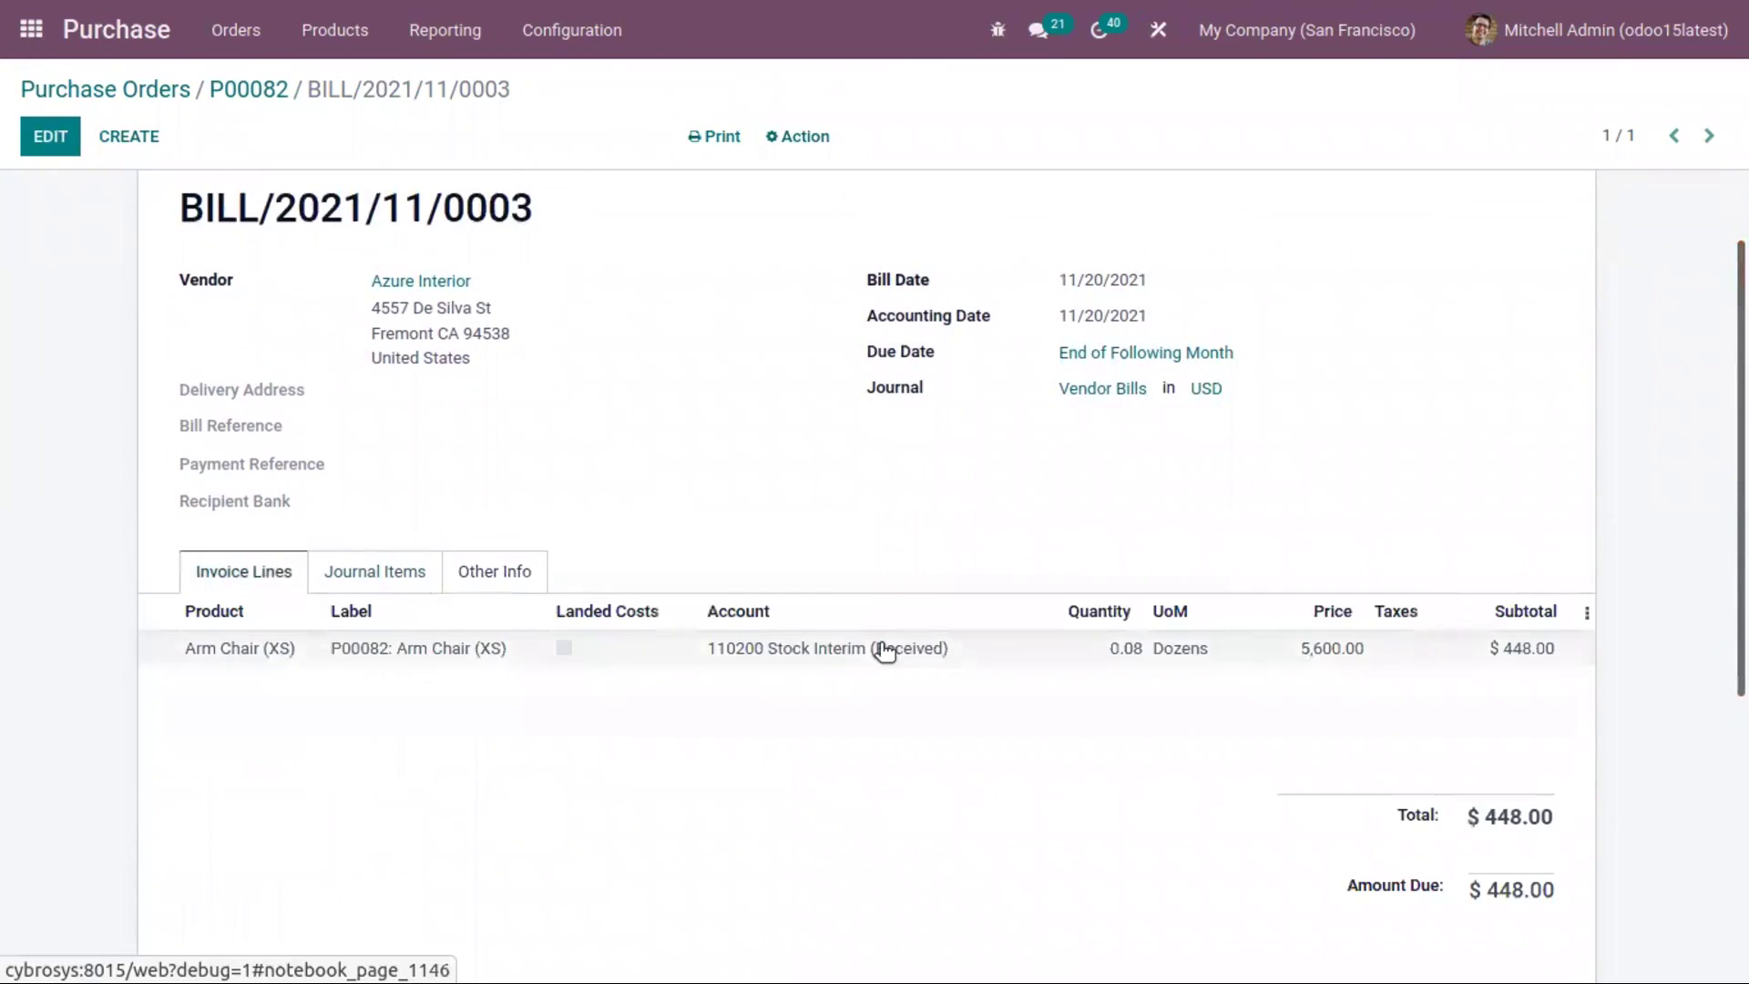
pyautogui.click(478, 579)
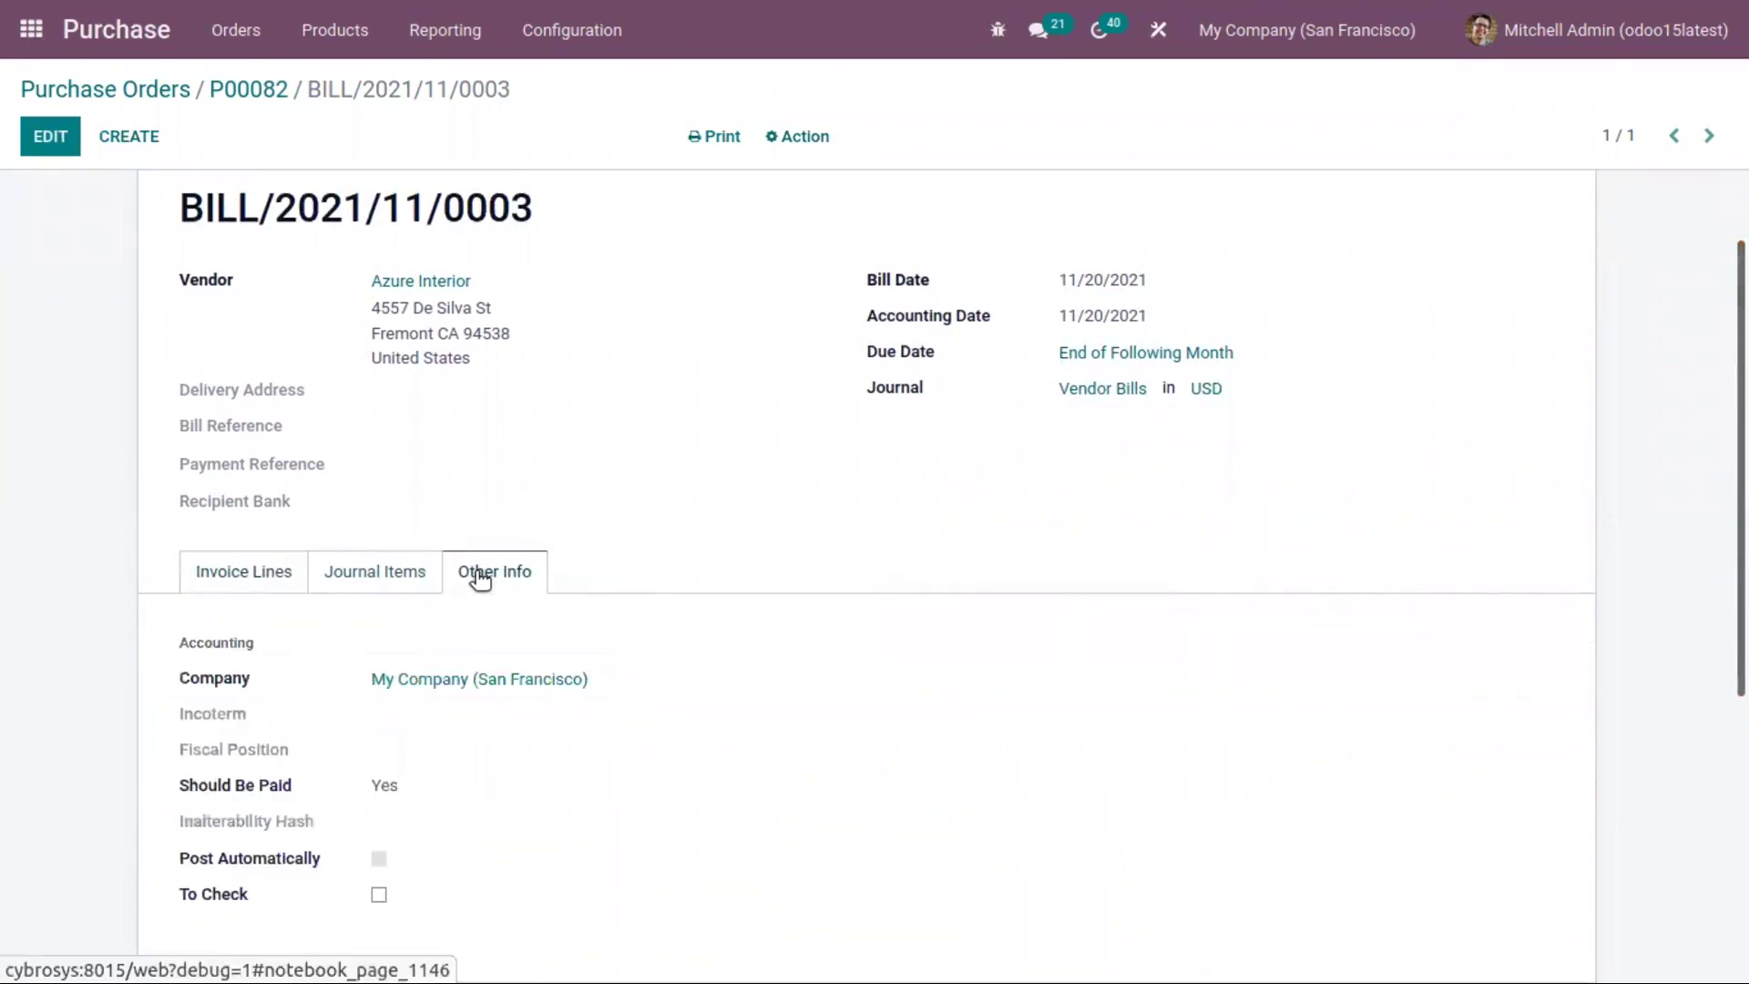
pyautogui.scroll(-3, 1546, 670)
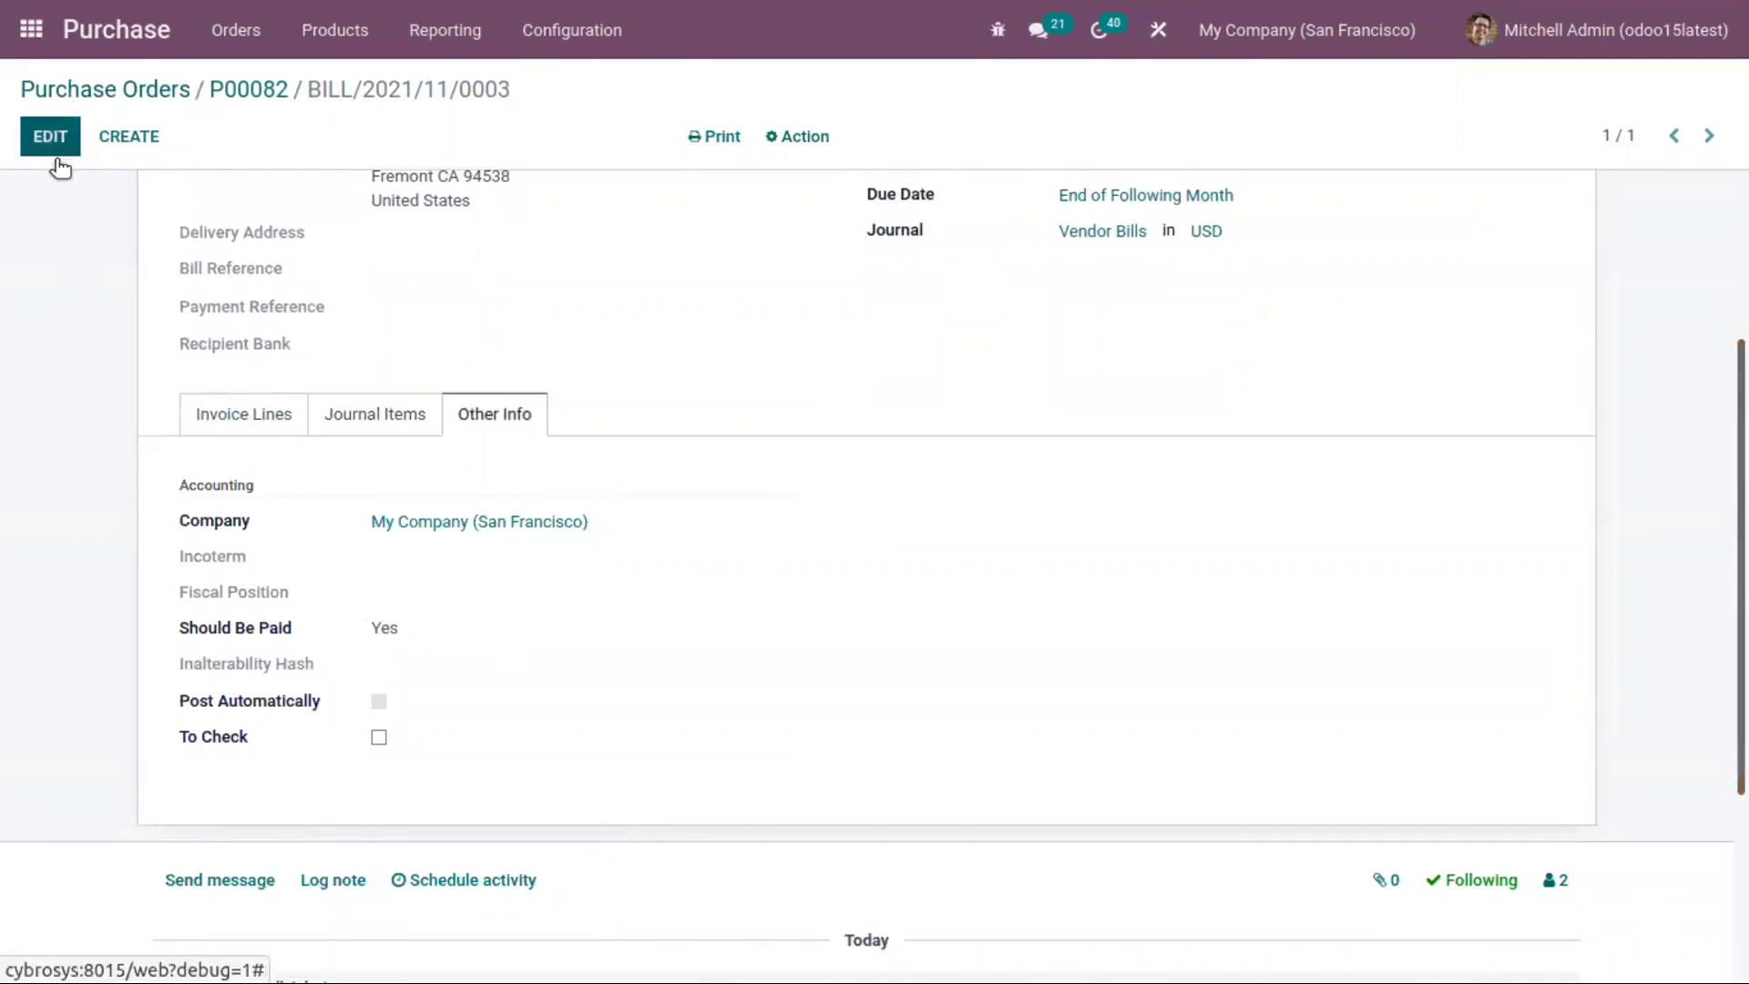
pyautogui.click(246, 415)
pyautogui.scroll(3, 246, 418)
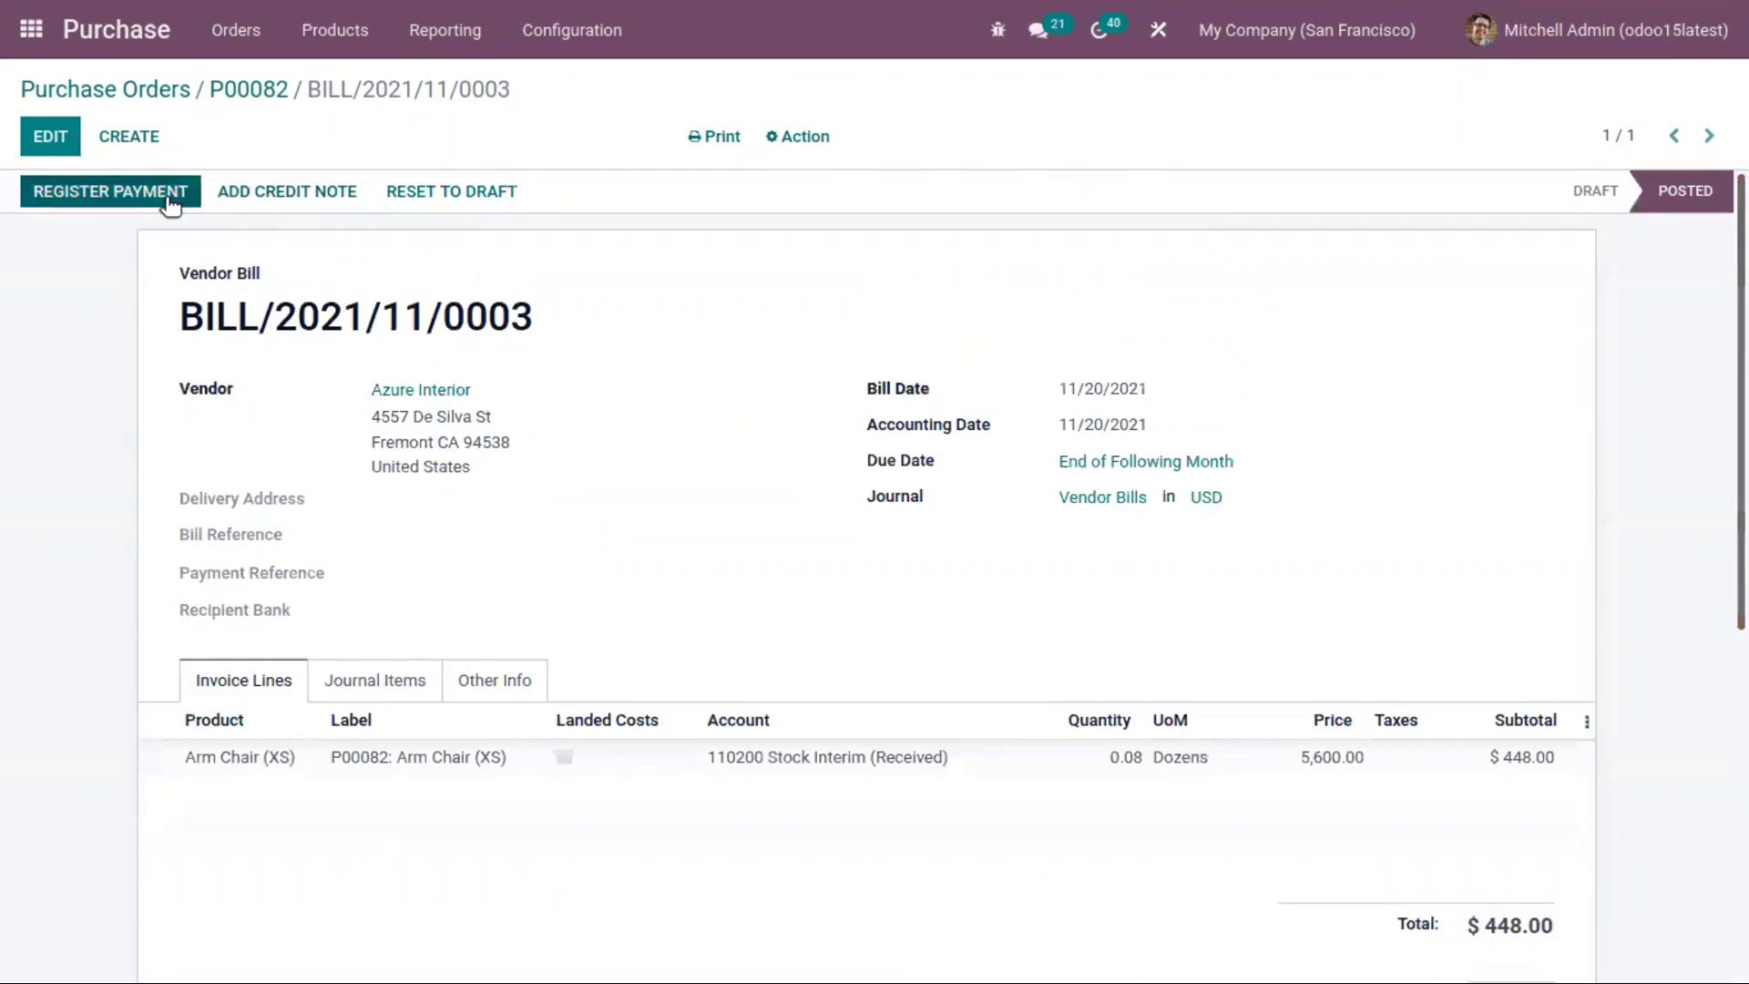
# Switch to the Accounting app and review the posted entries of the Purchases journal.
pyautogui.click(29, 36)
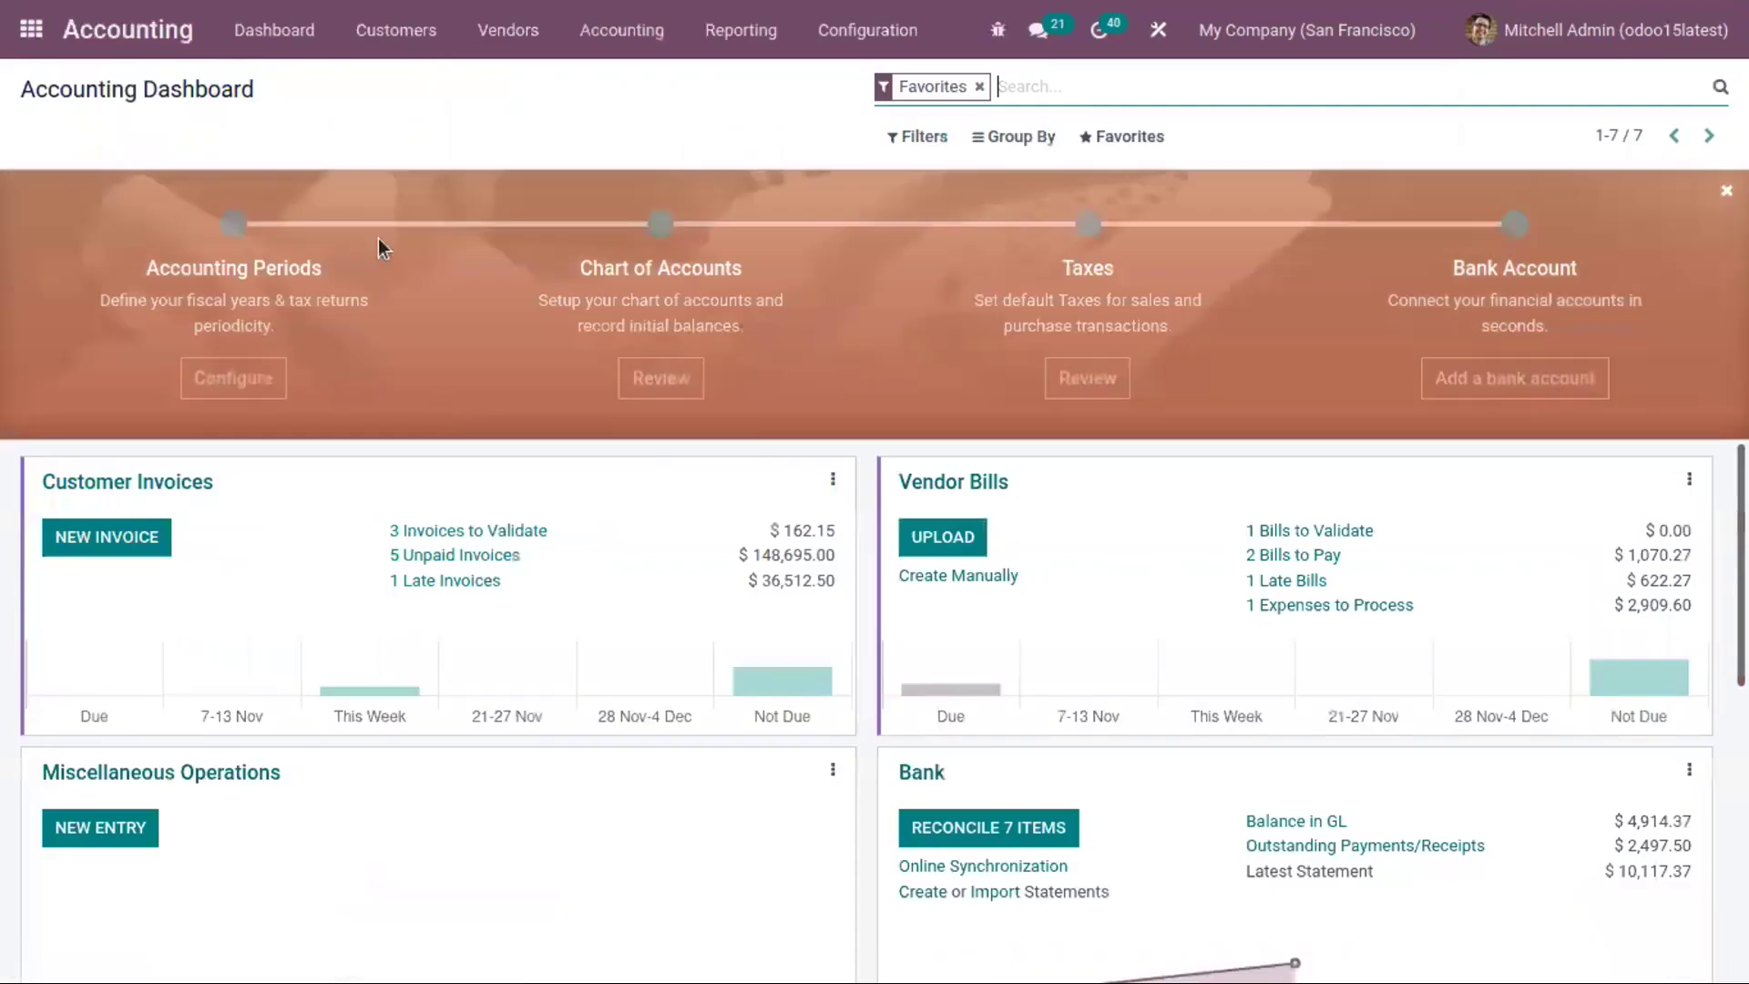
pyautogui.click(622, 31)
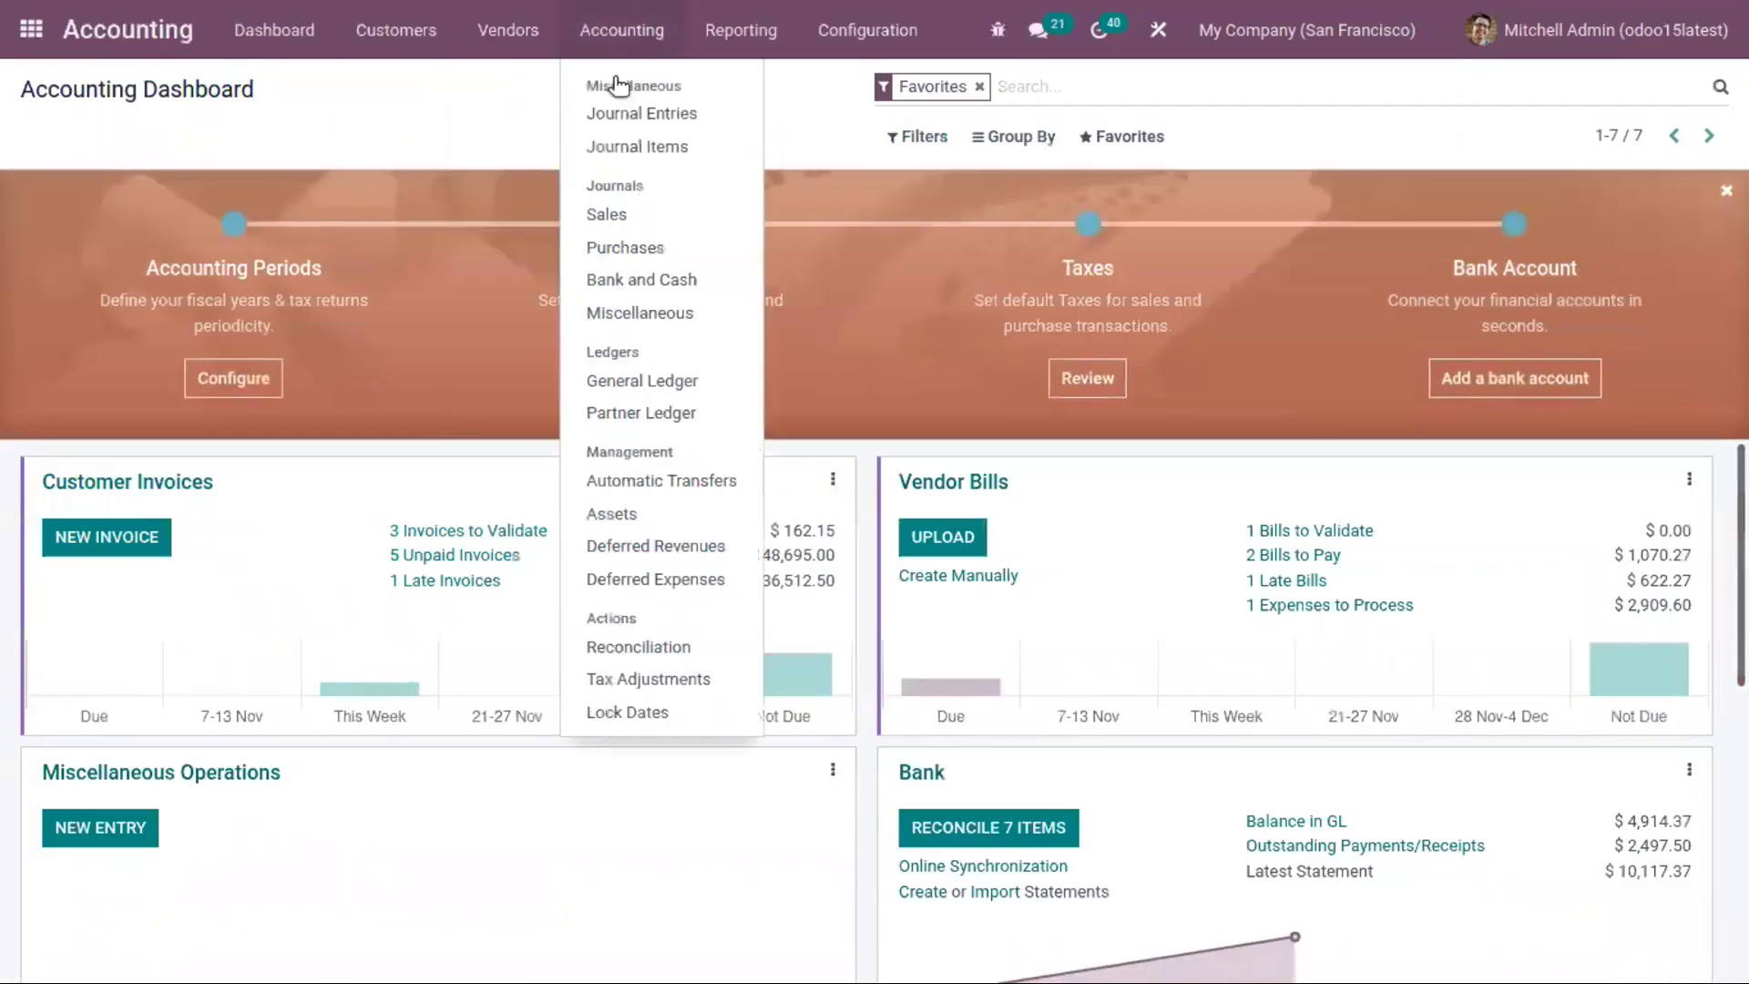
pyautogui.click(650, 249)
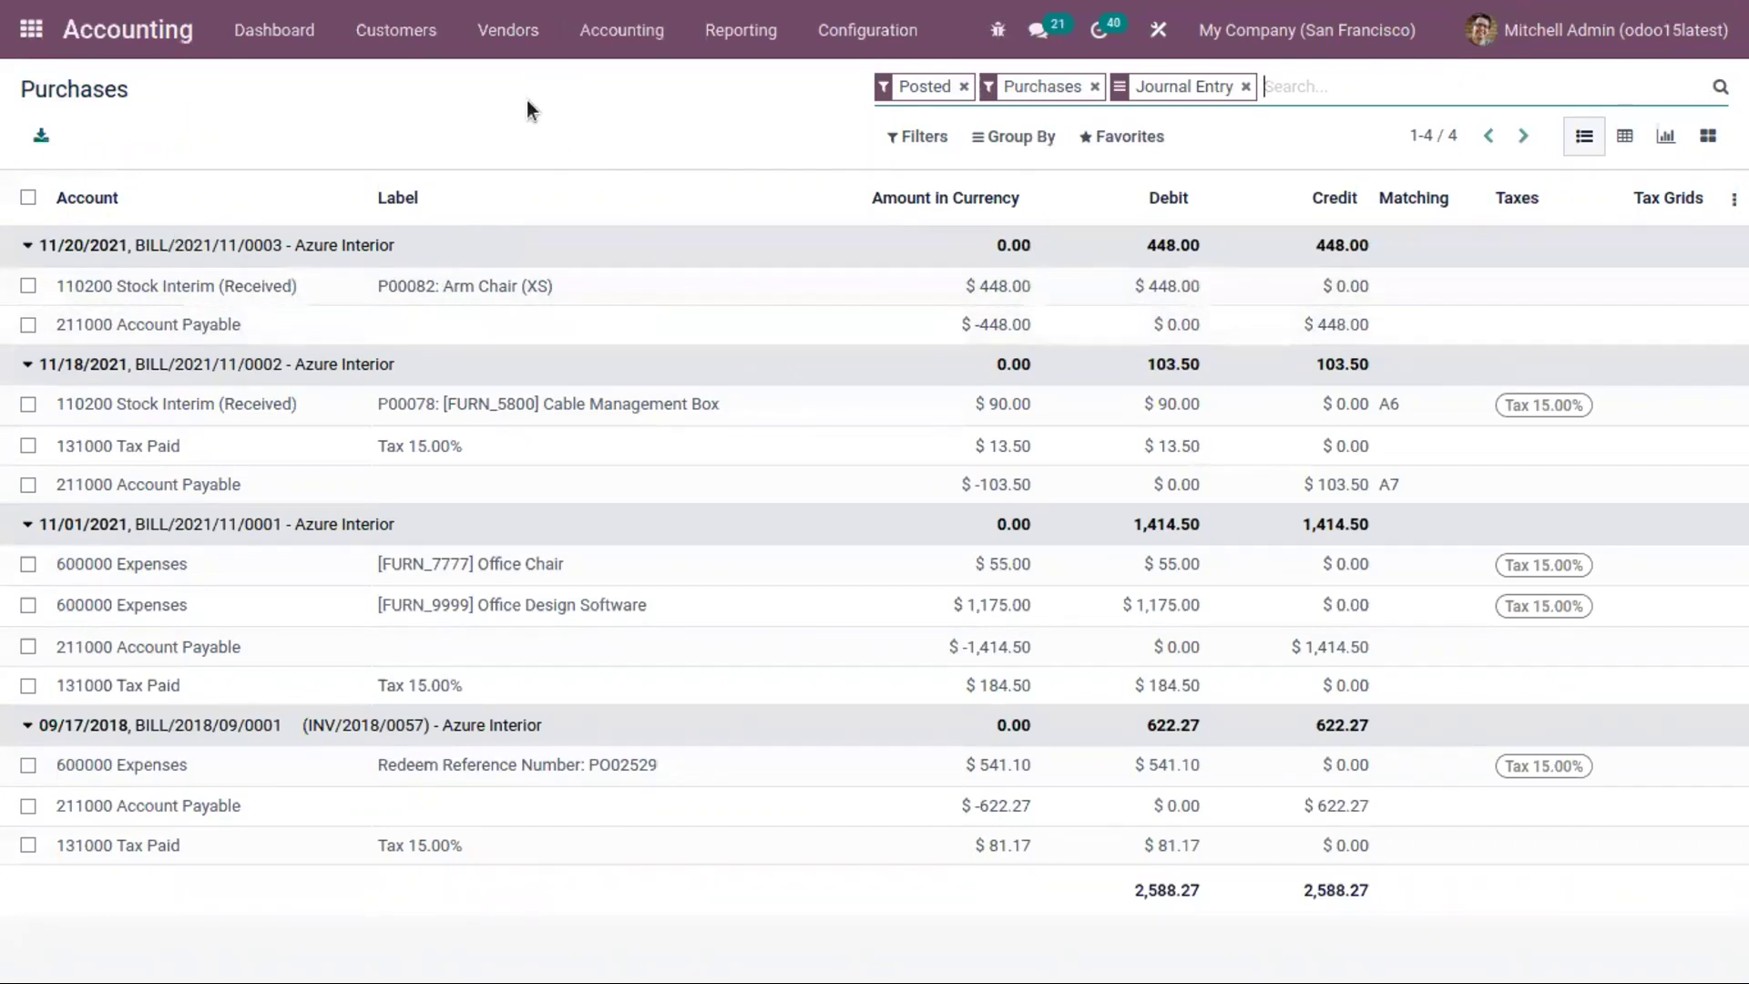
# Register a $448.00 Bank payment on Azure Interior's bill dated 11/20/2021 and review the Bank and Cash journal entries.
pyautogui.click(507, 31)
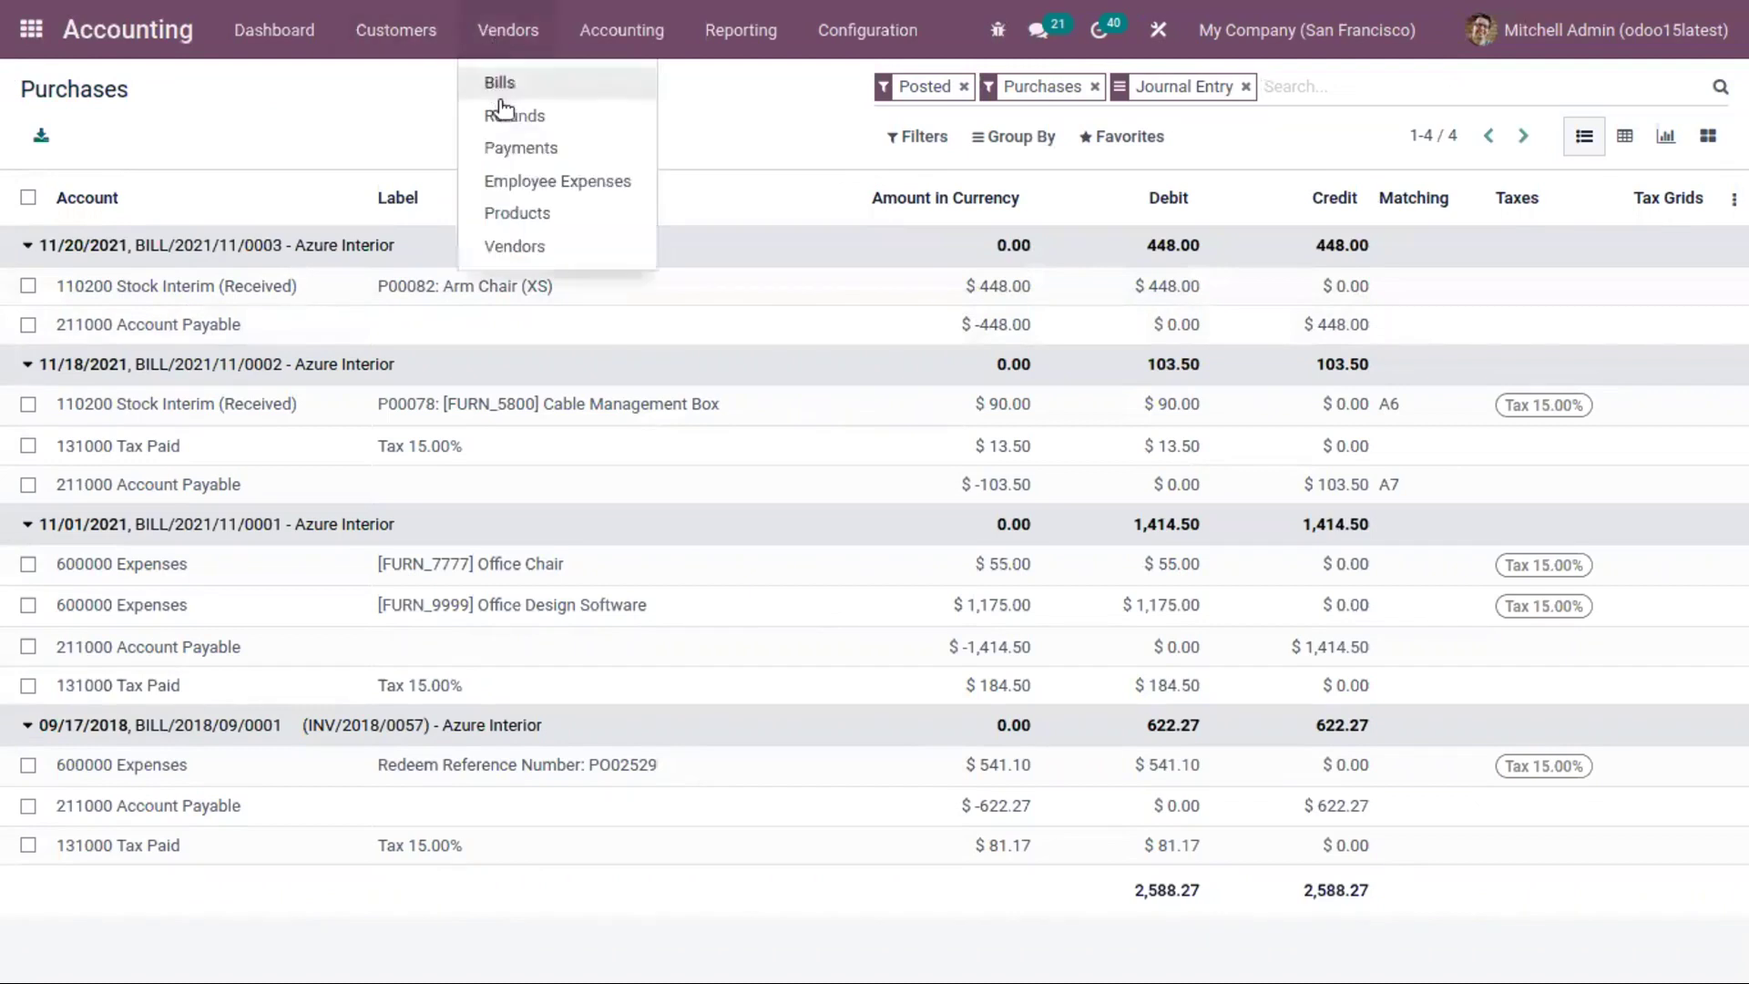
pyautogui.click(510, 76)
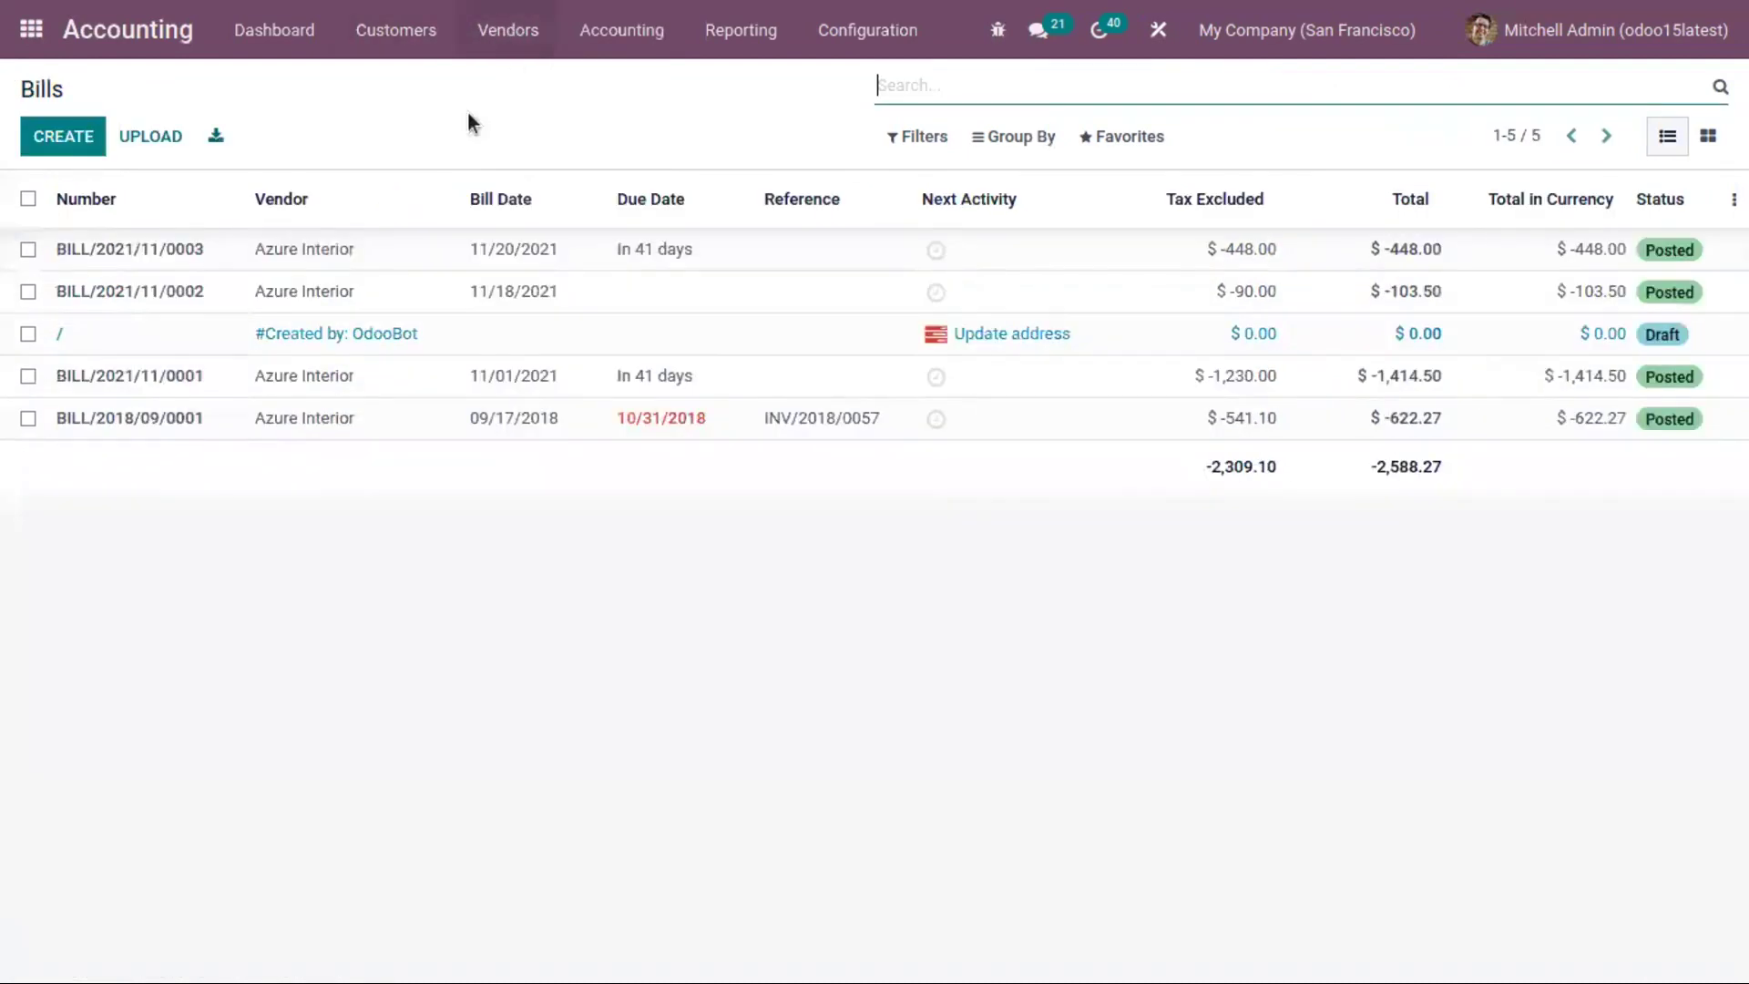
pyautogui.click(348, 247)
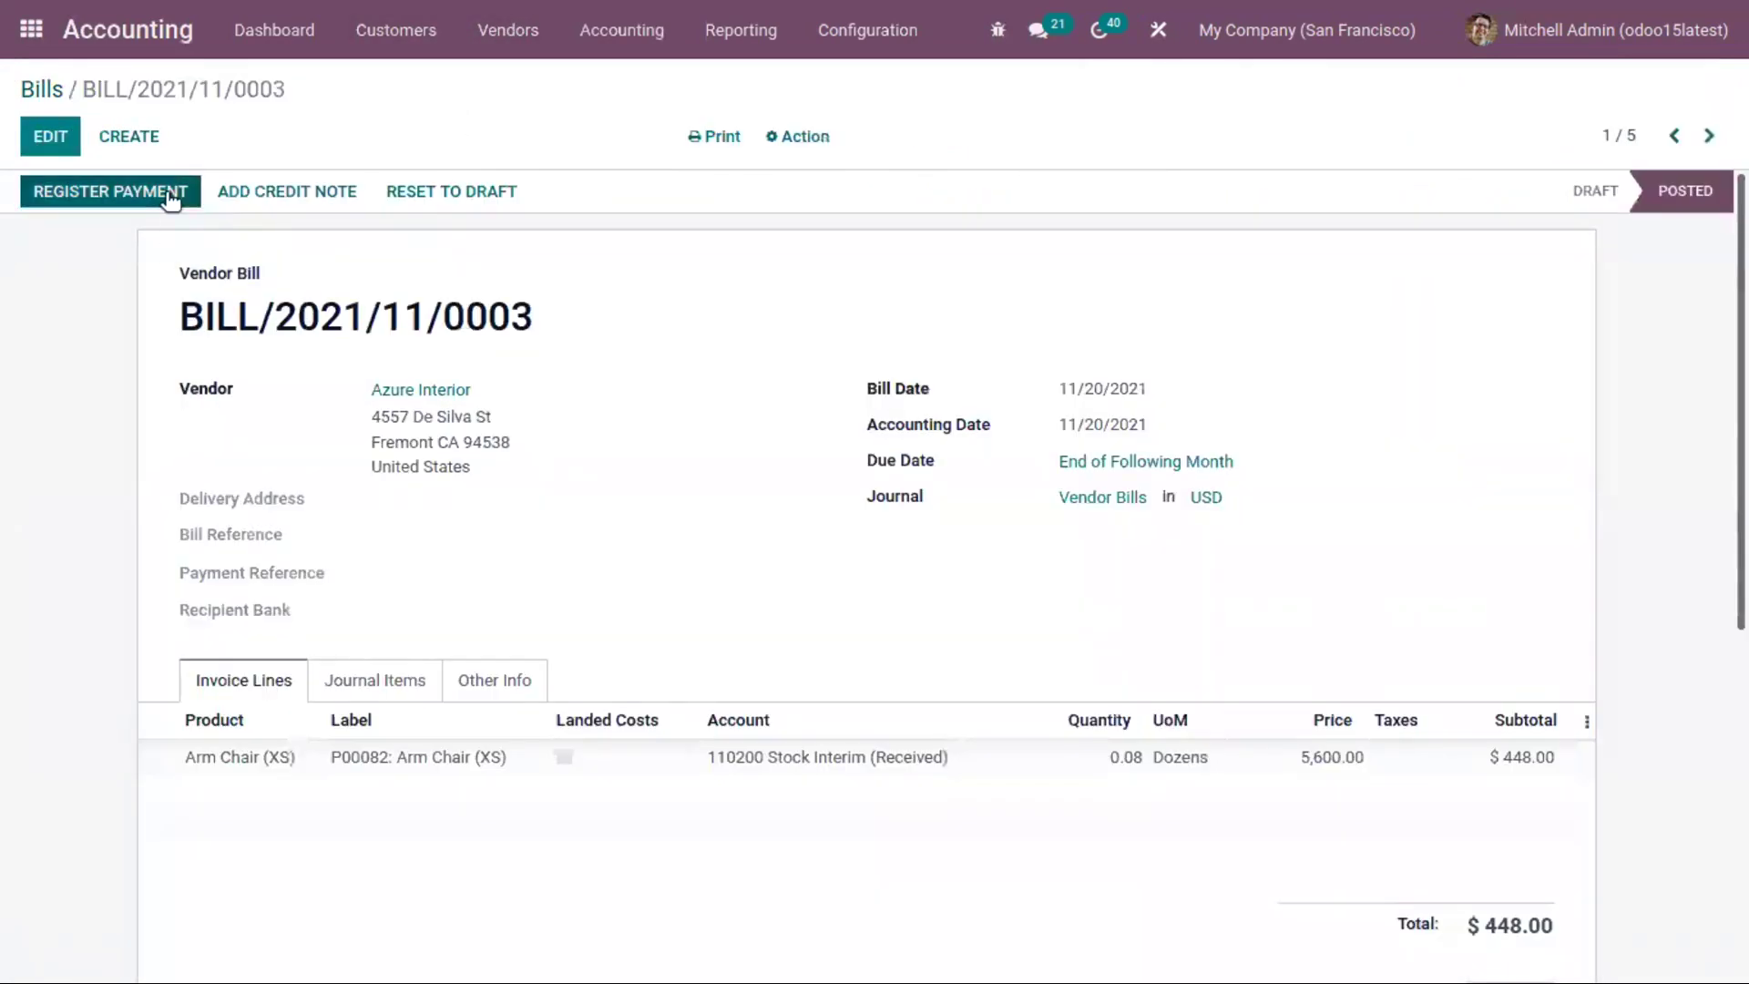
pyautogui.click(169, 197)
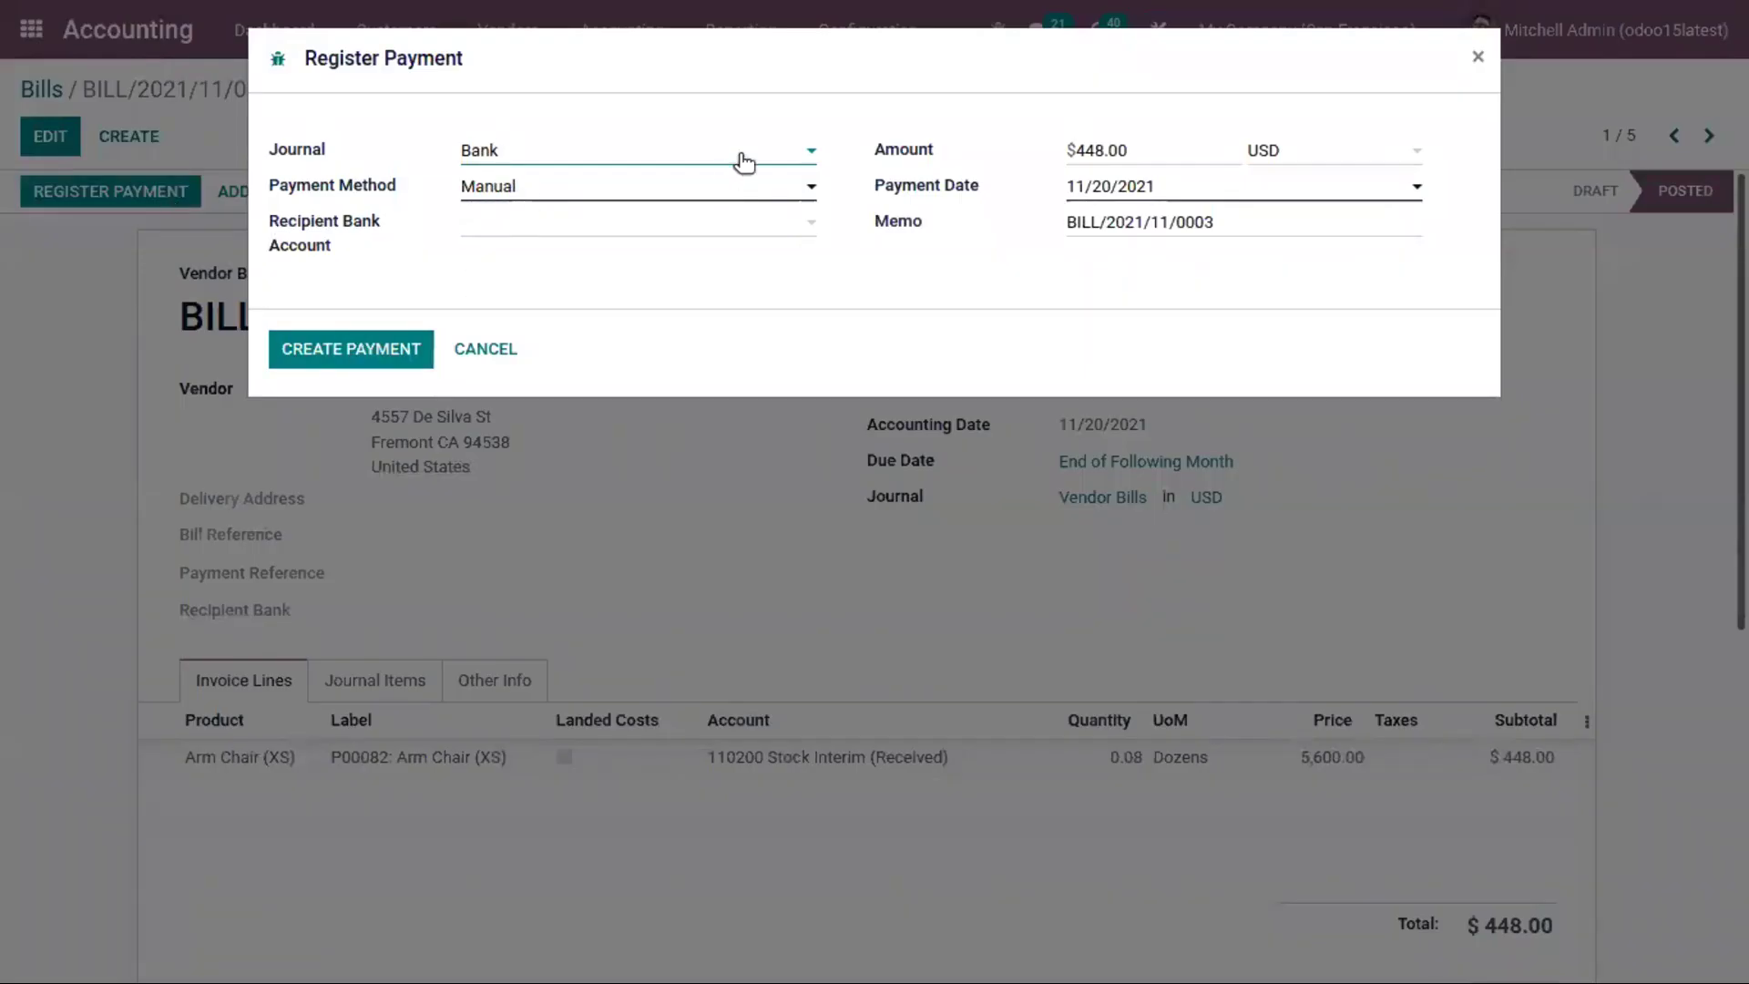
pyautogui.click(366, 355)
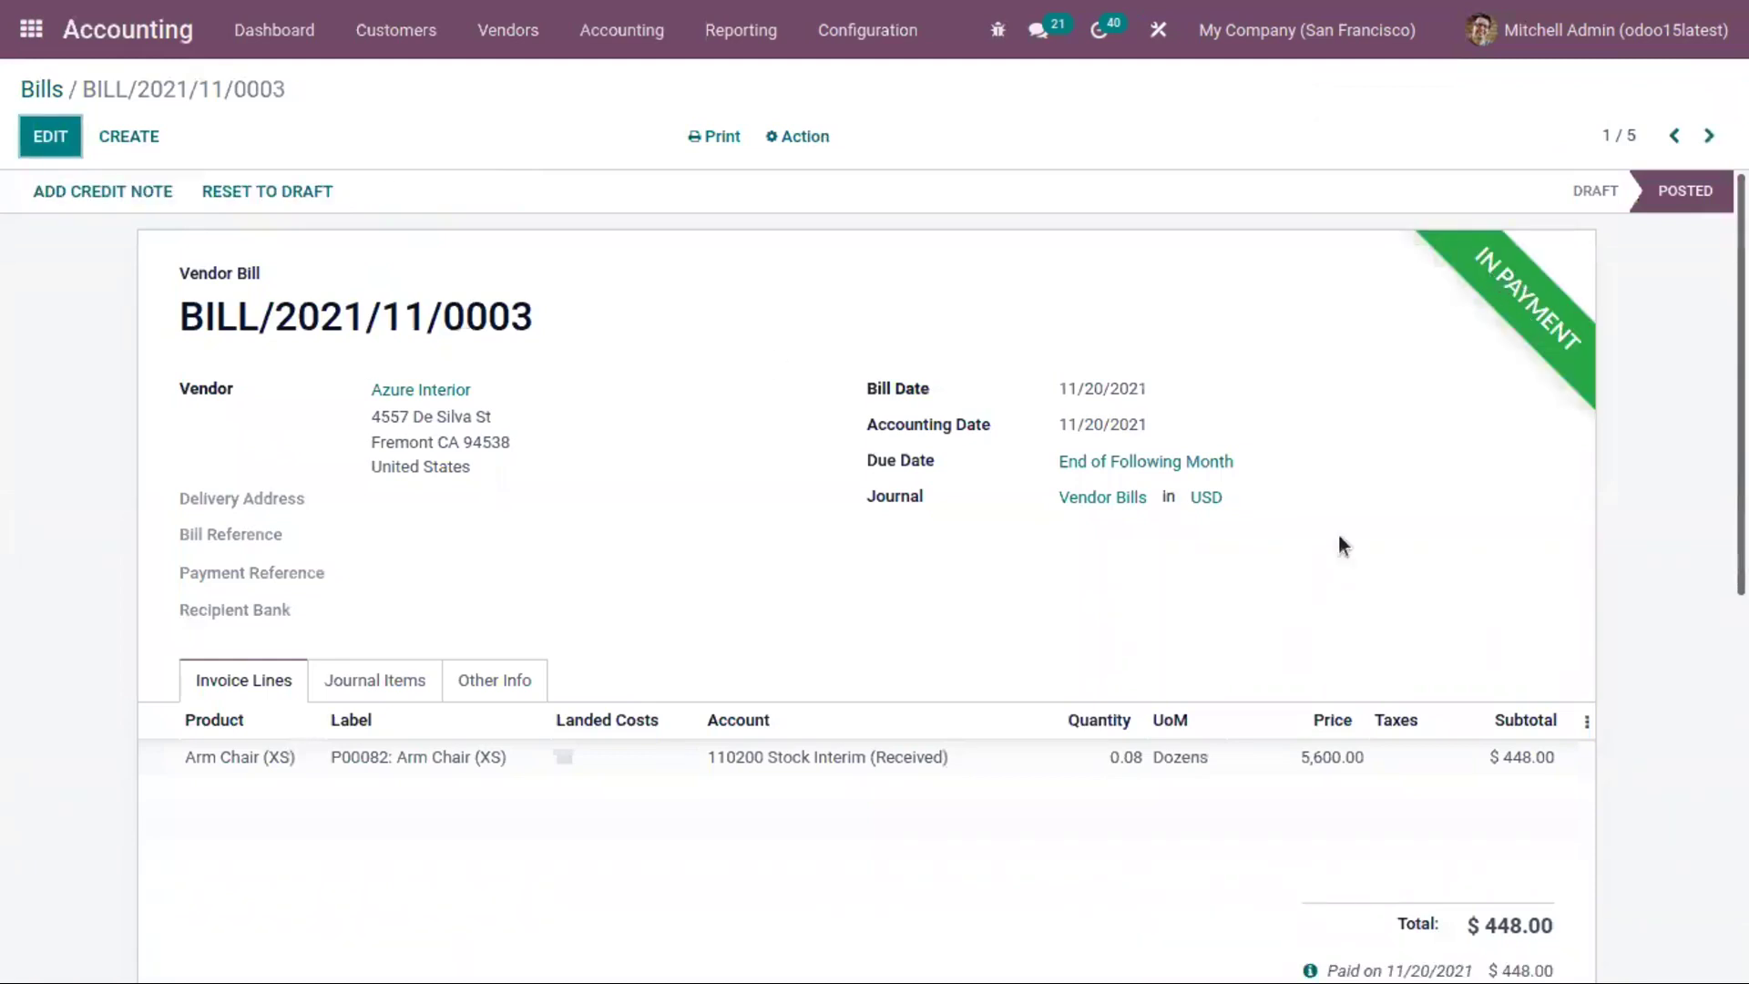
pyautogui.click(622, 32)
pyautogui.click(681, 289)
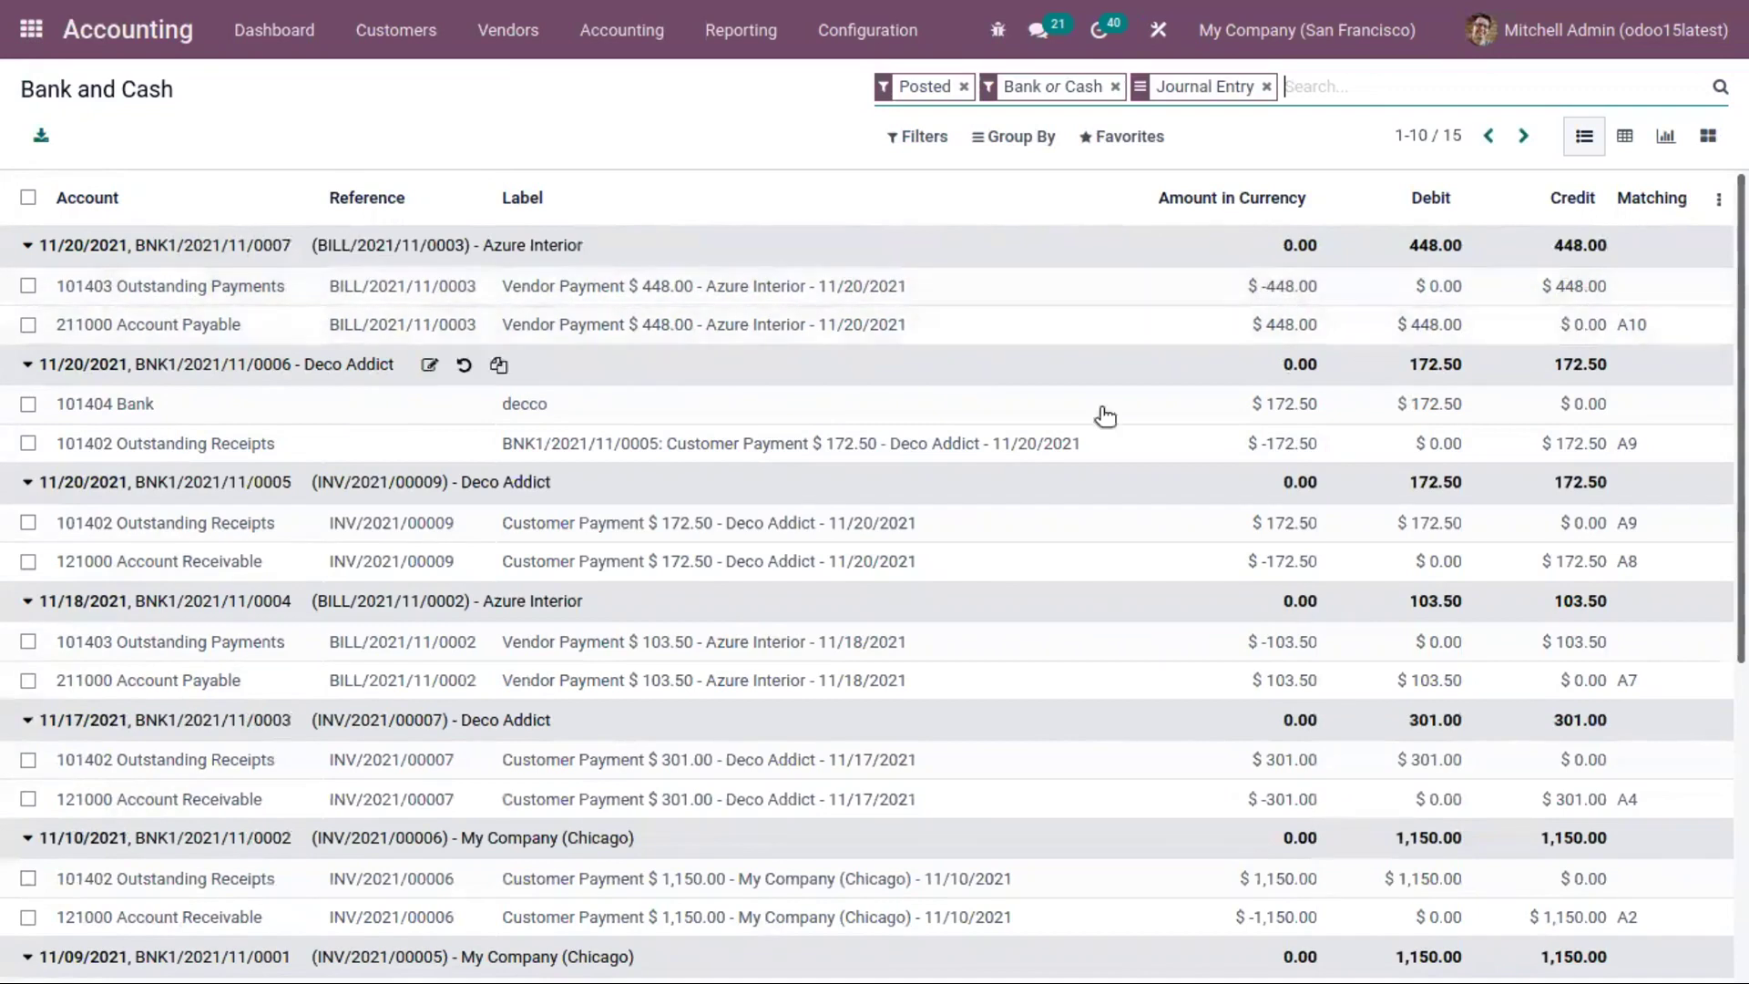
# Create a new Bank statement from the Accounting dashboard and enter bnk/bill/nov as its reference.
pyautogui.click(30, 32)
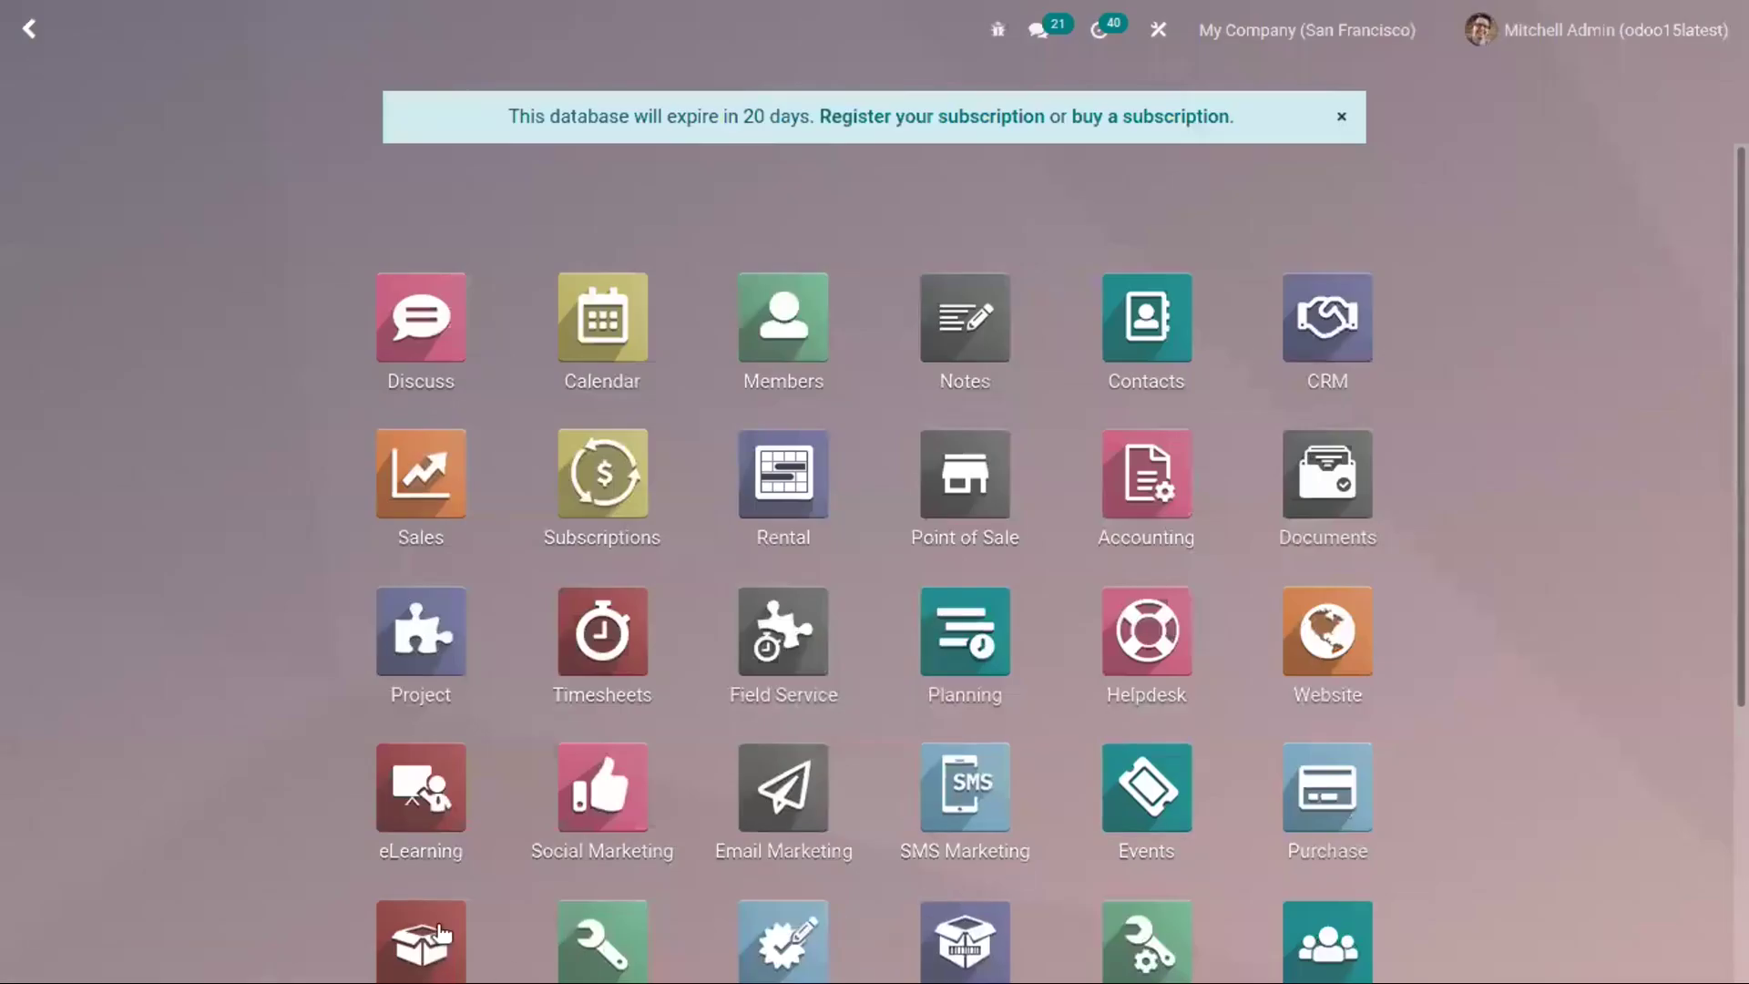
pyautogui.click(1146, 478)
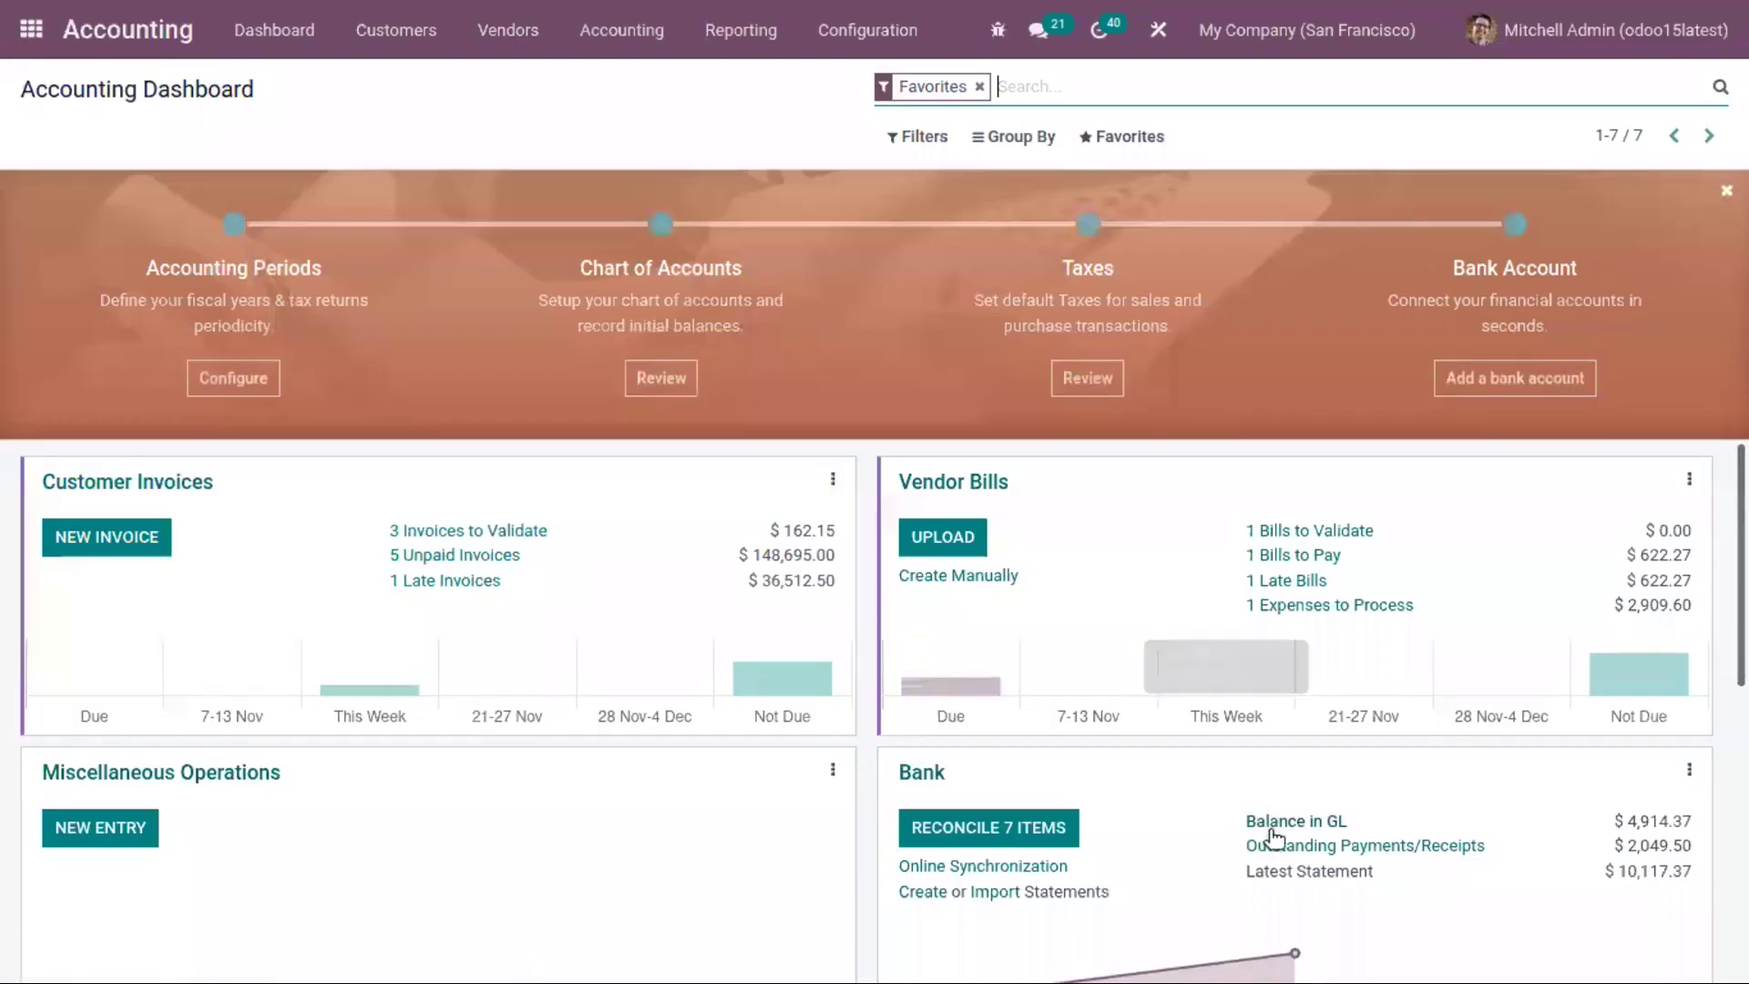
pyautogui.click(929, 892)
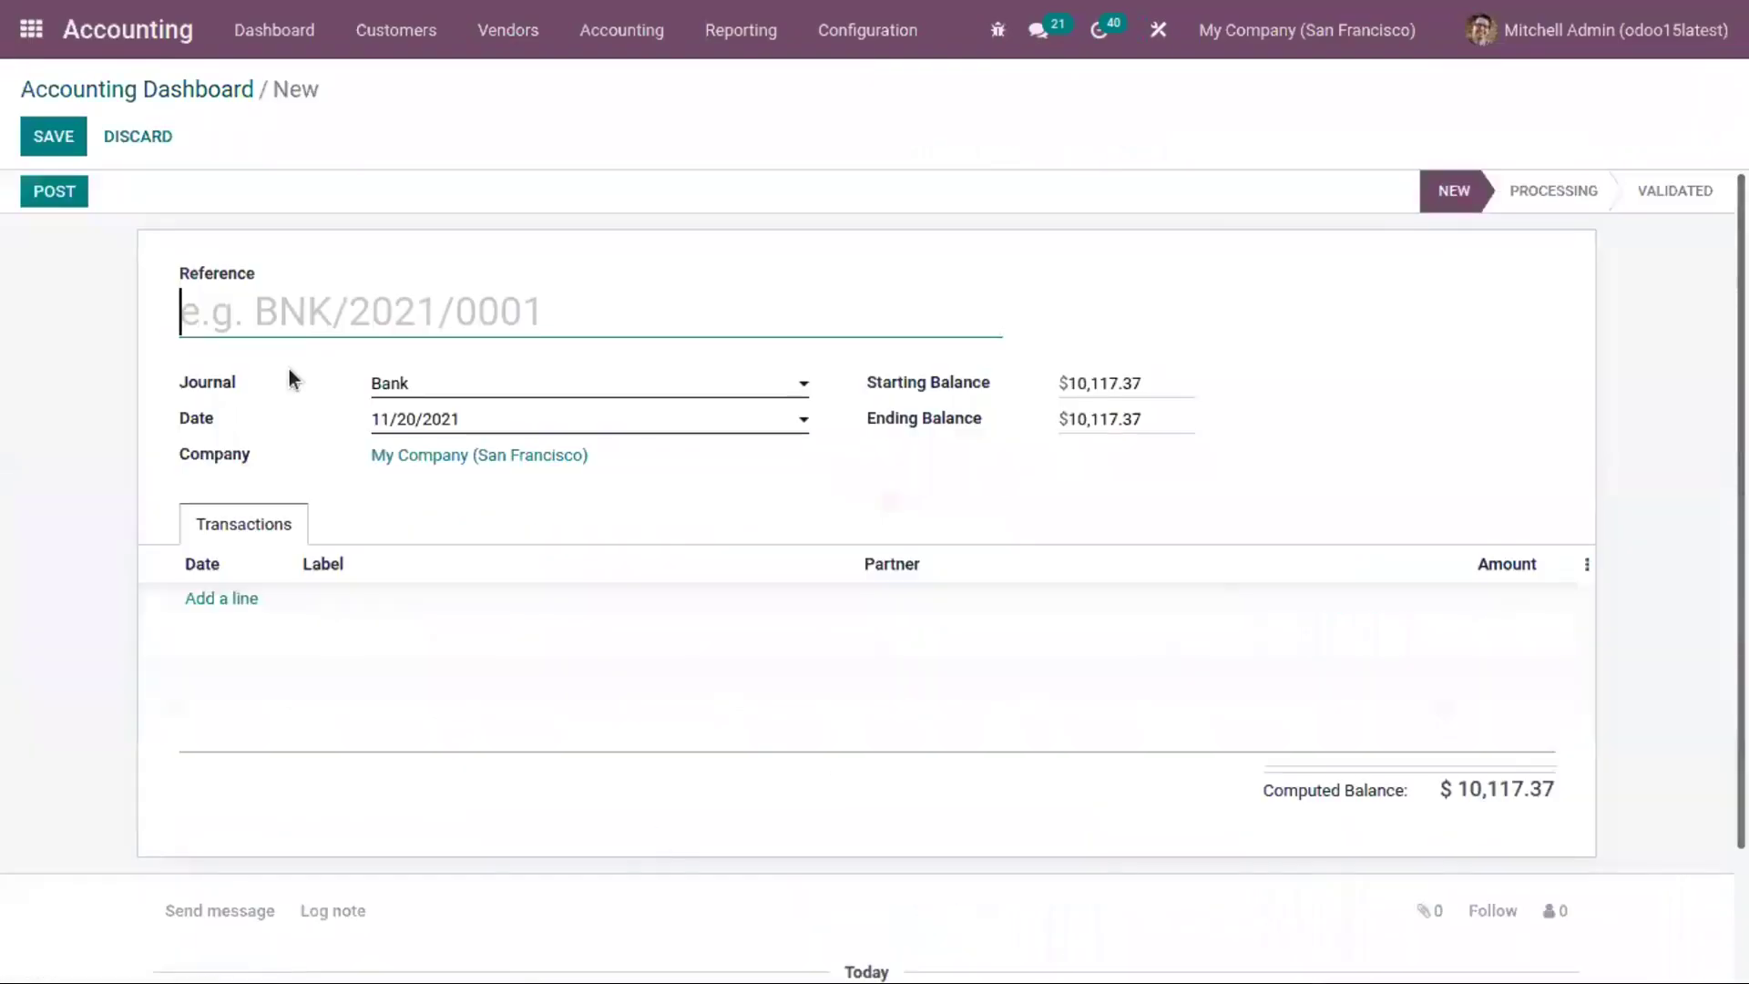
pyautogui.write('bn')
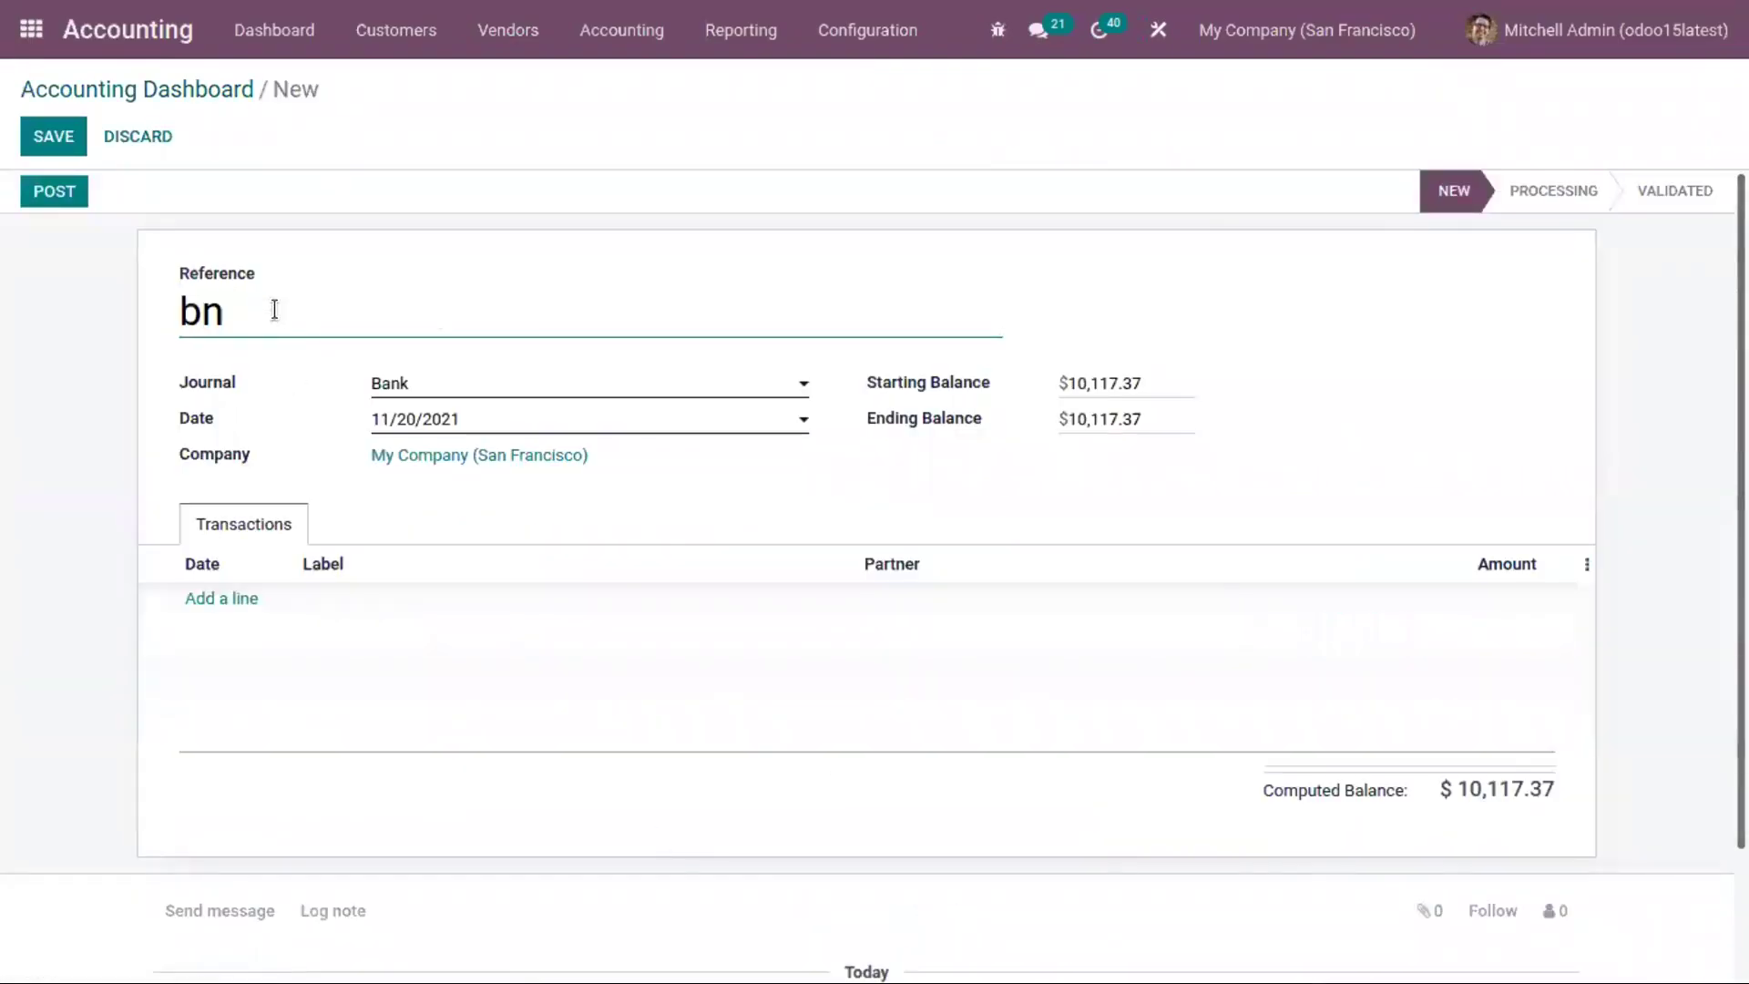
pyautogui.write('k/bill/')
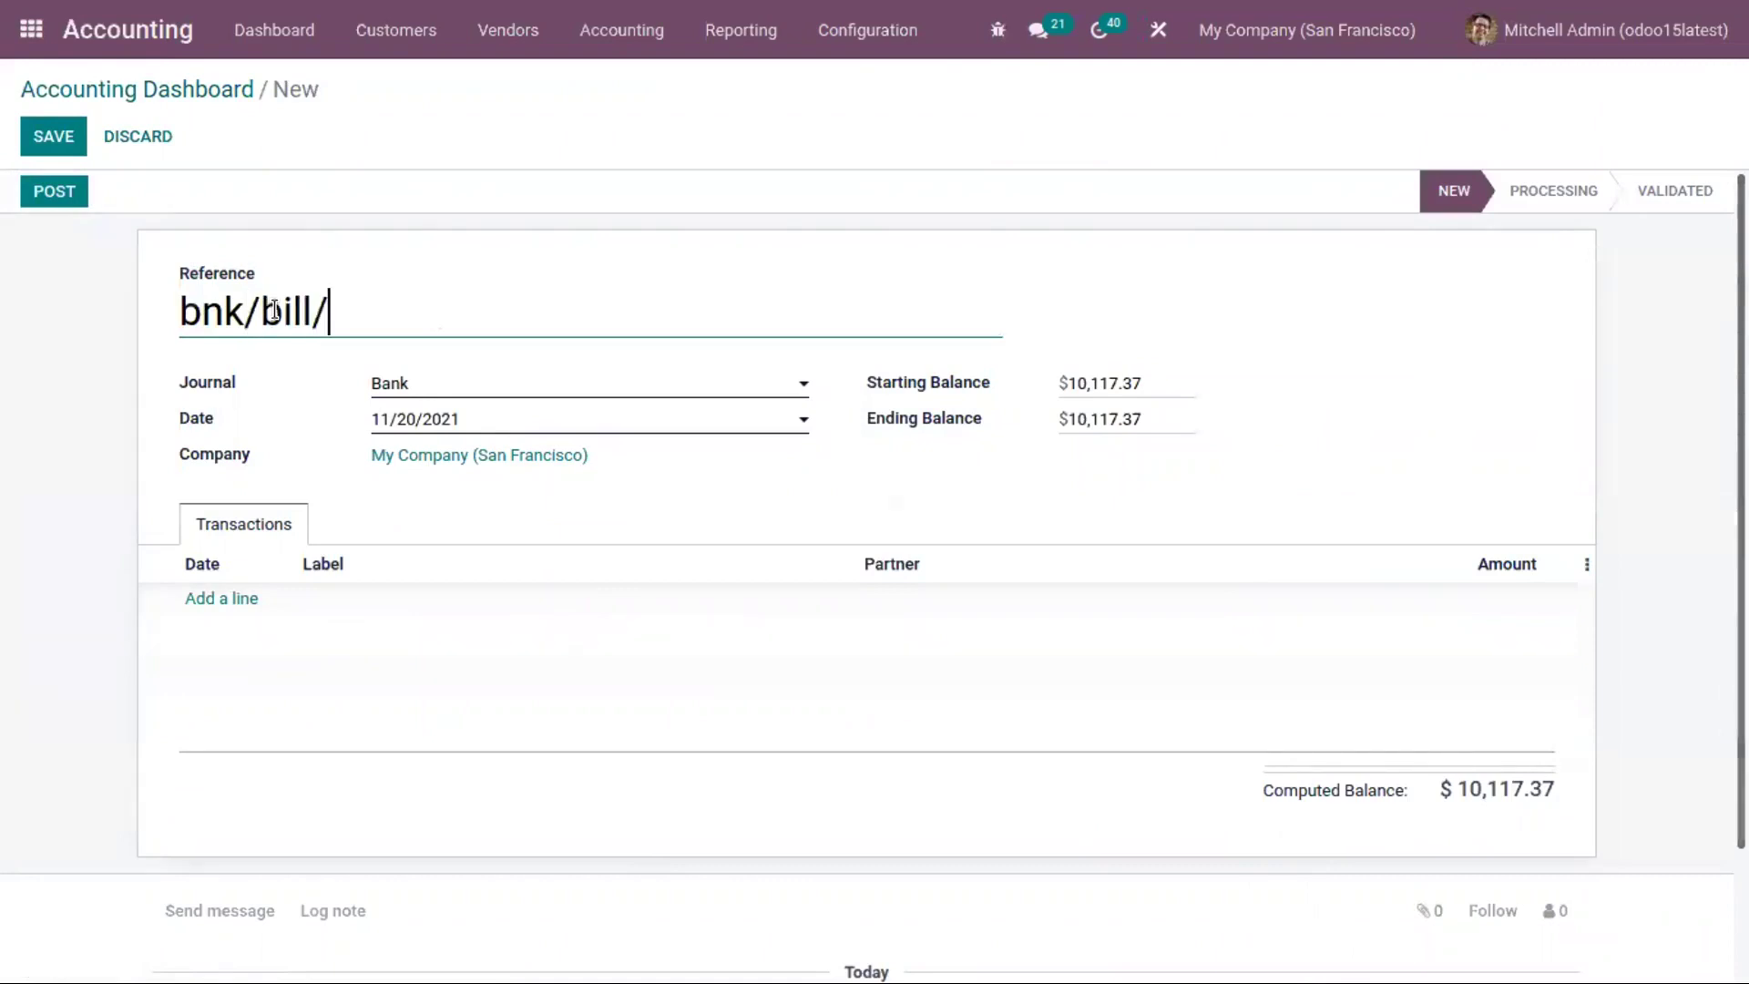
pyautogui.write('n')
pyautogui.write('v')
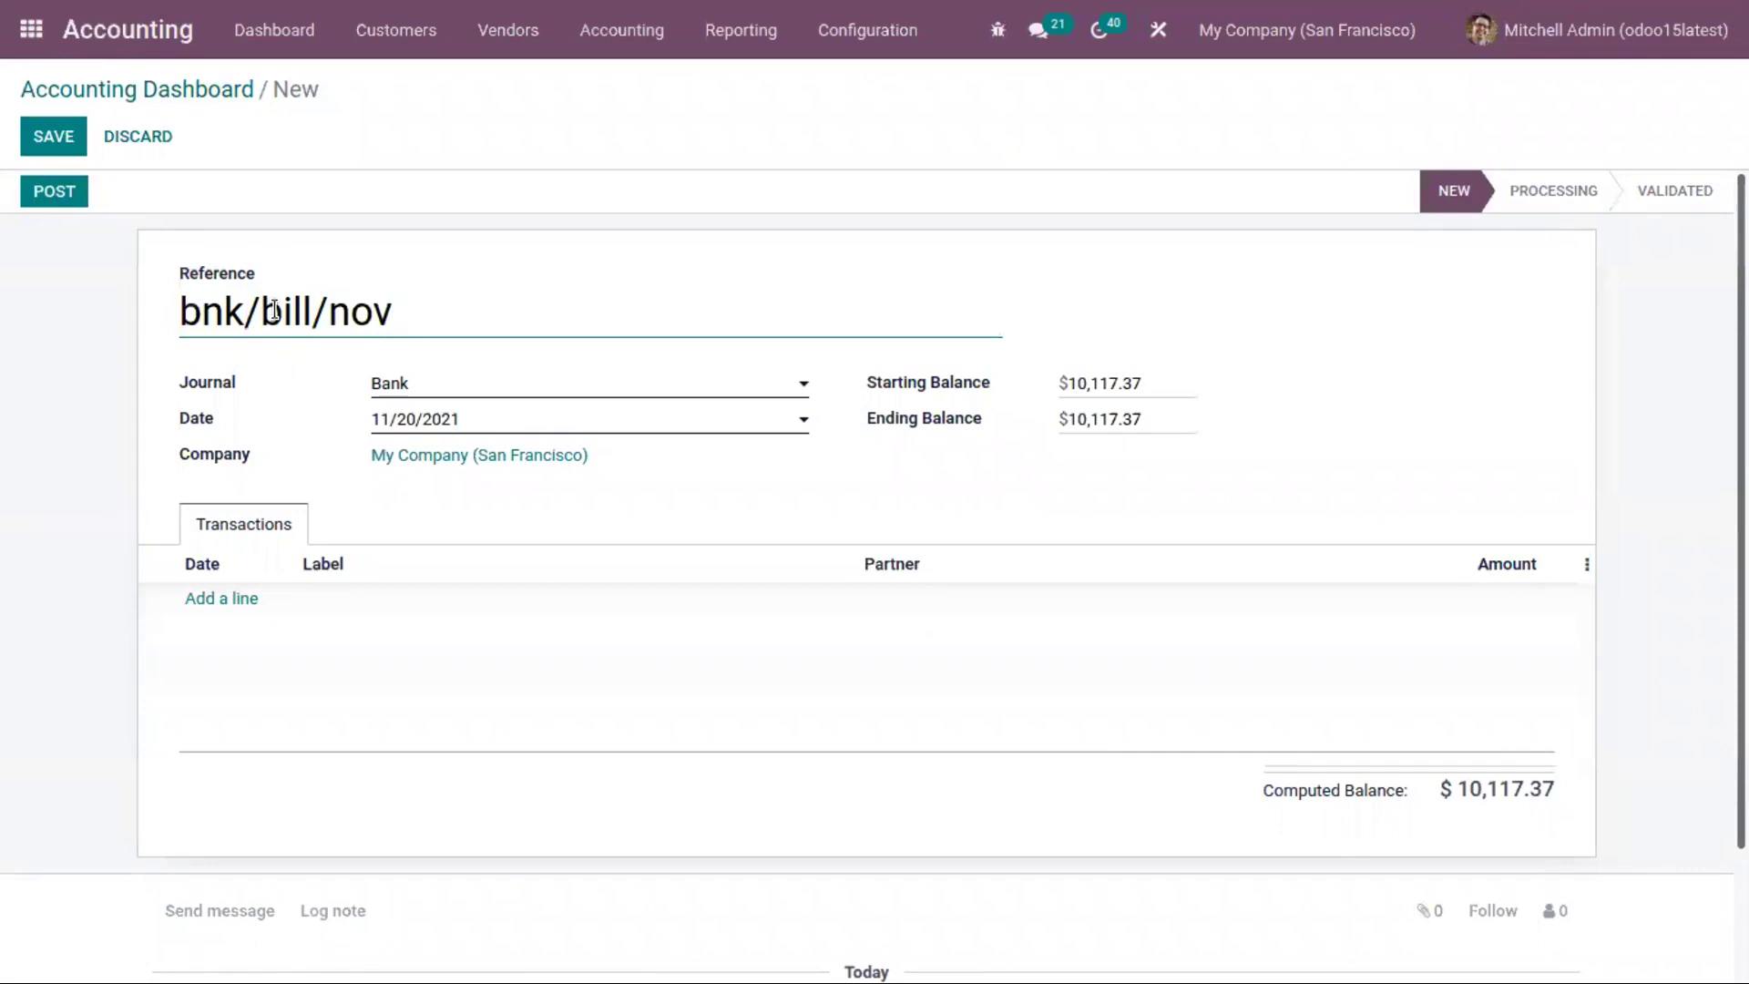
# Complete the reference as bnk/bill/nov 2021 and add a transaction labelled azure bill for Azure Interior with an amount of -448.
pyautogui.write(' 20')
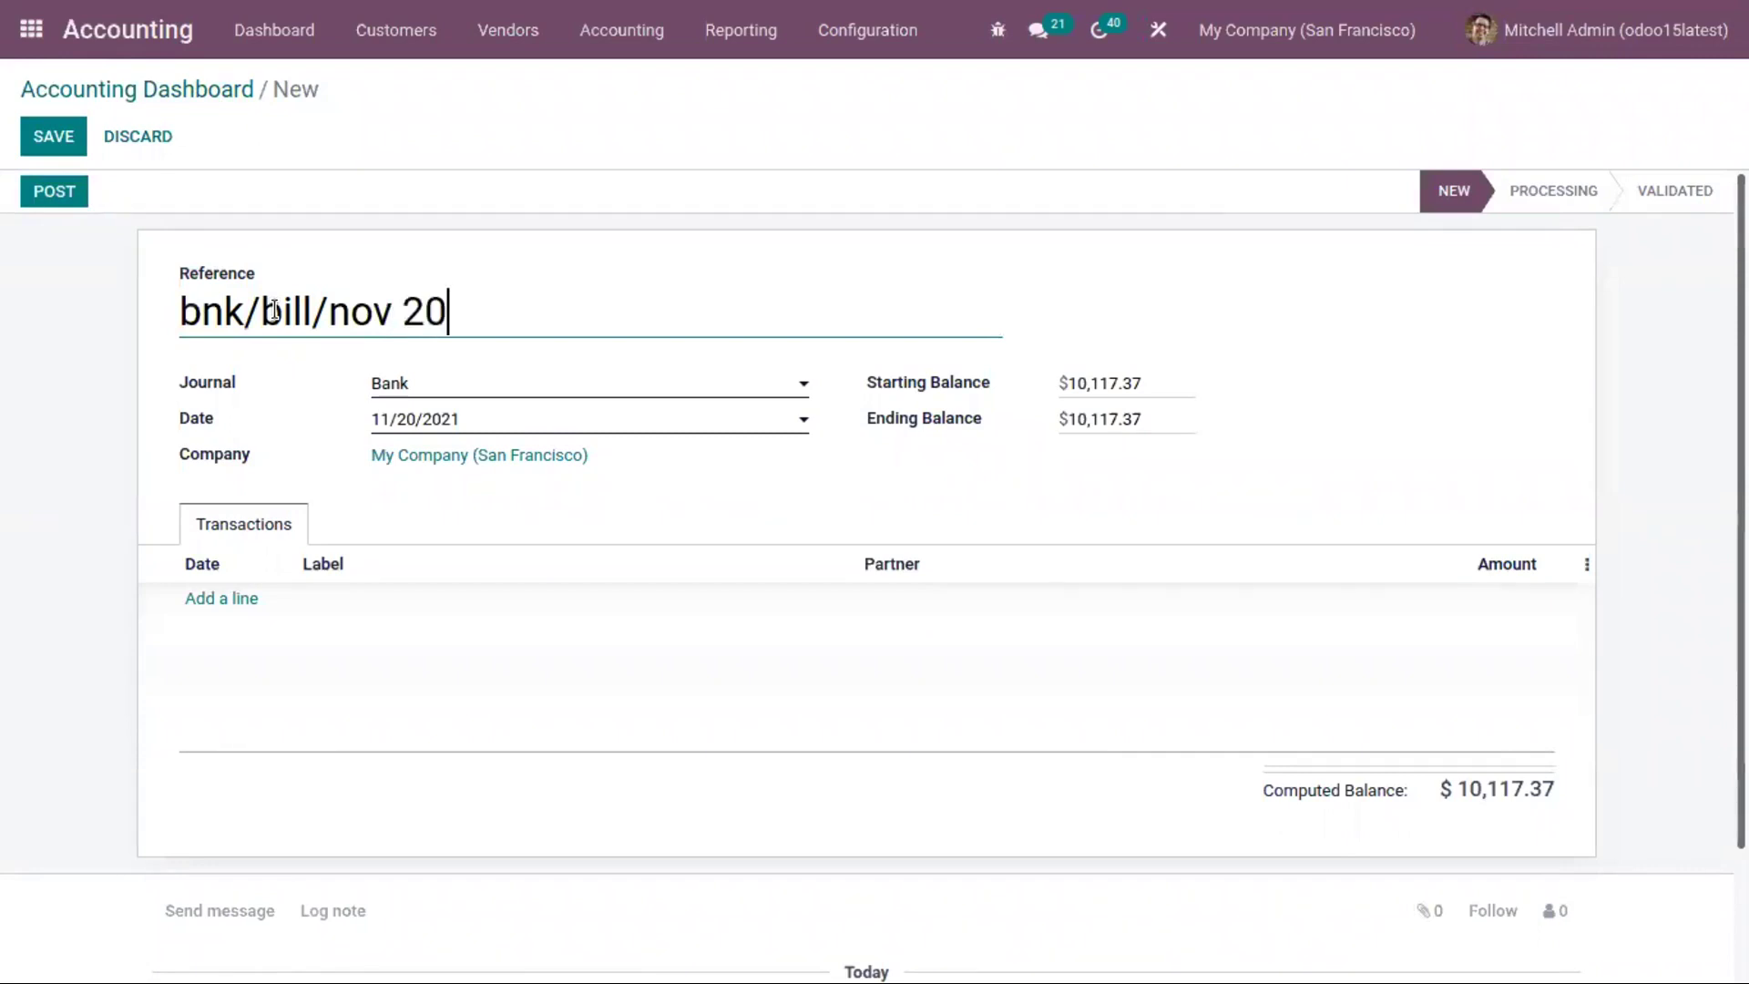
pyautogui.write('21')
pyautogui.click(237, 601)
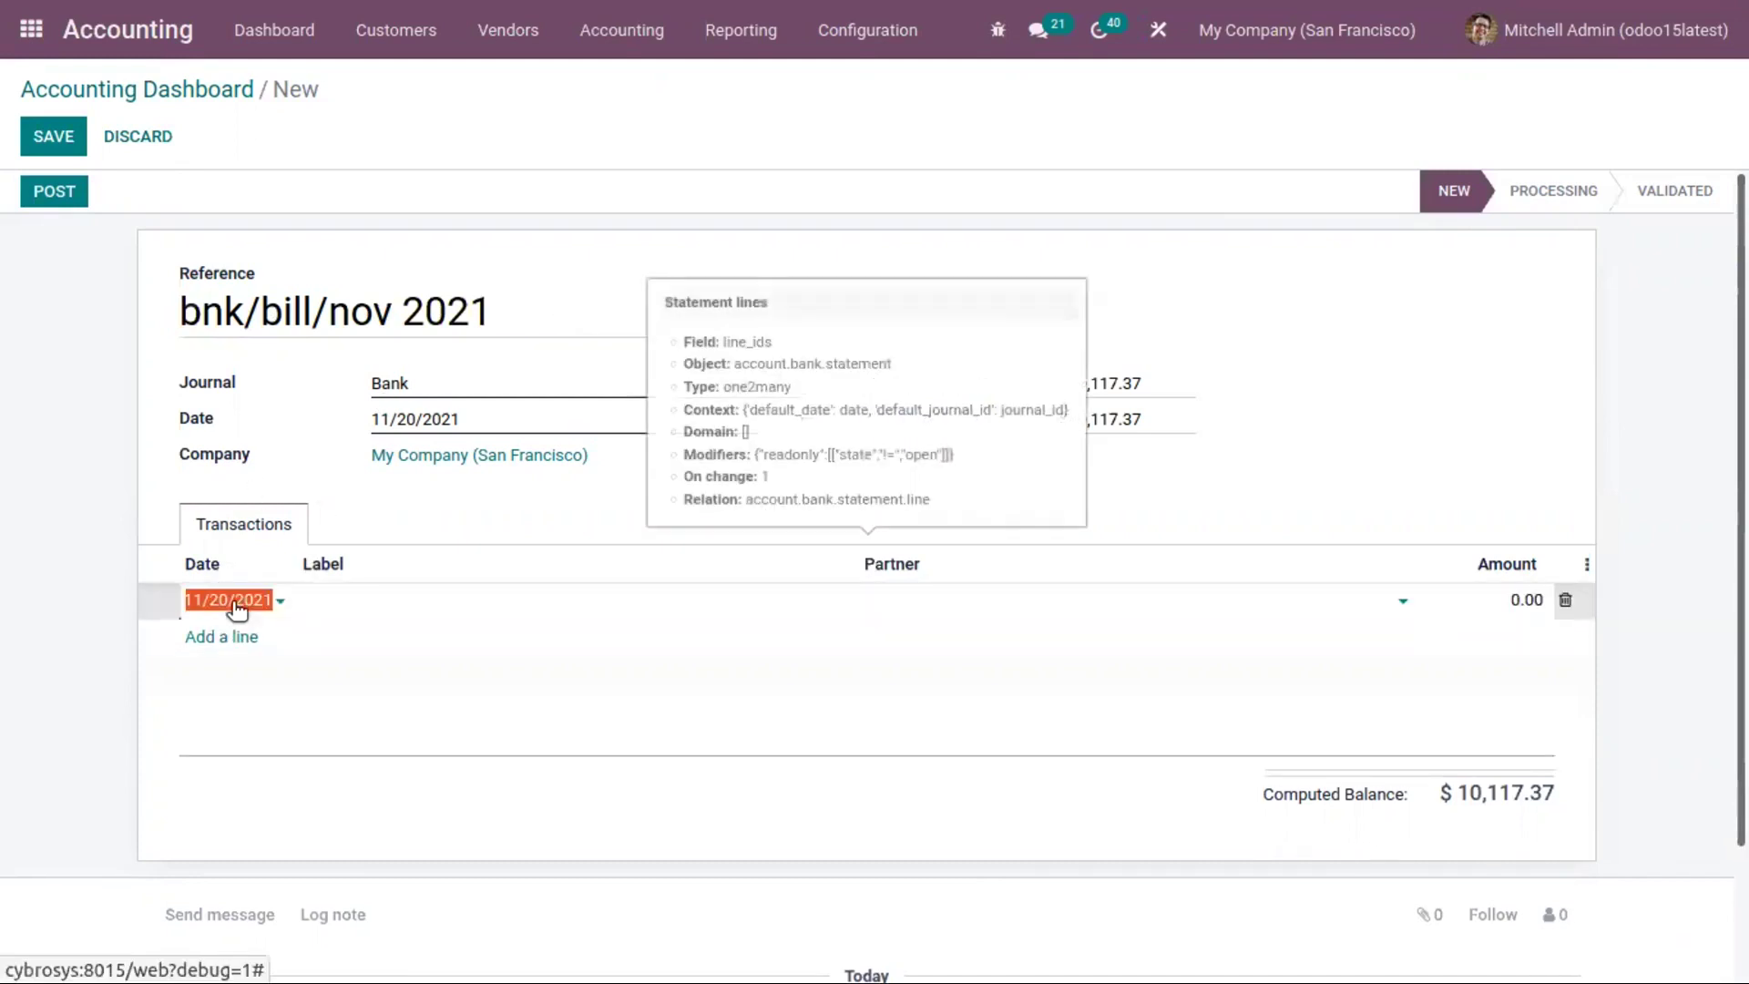
pyautogui.click(359, 597)
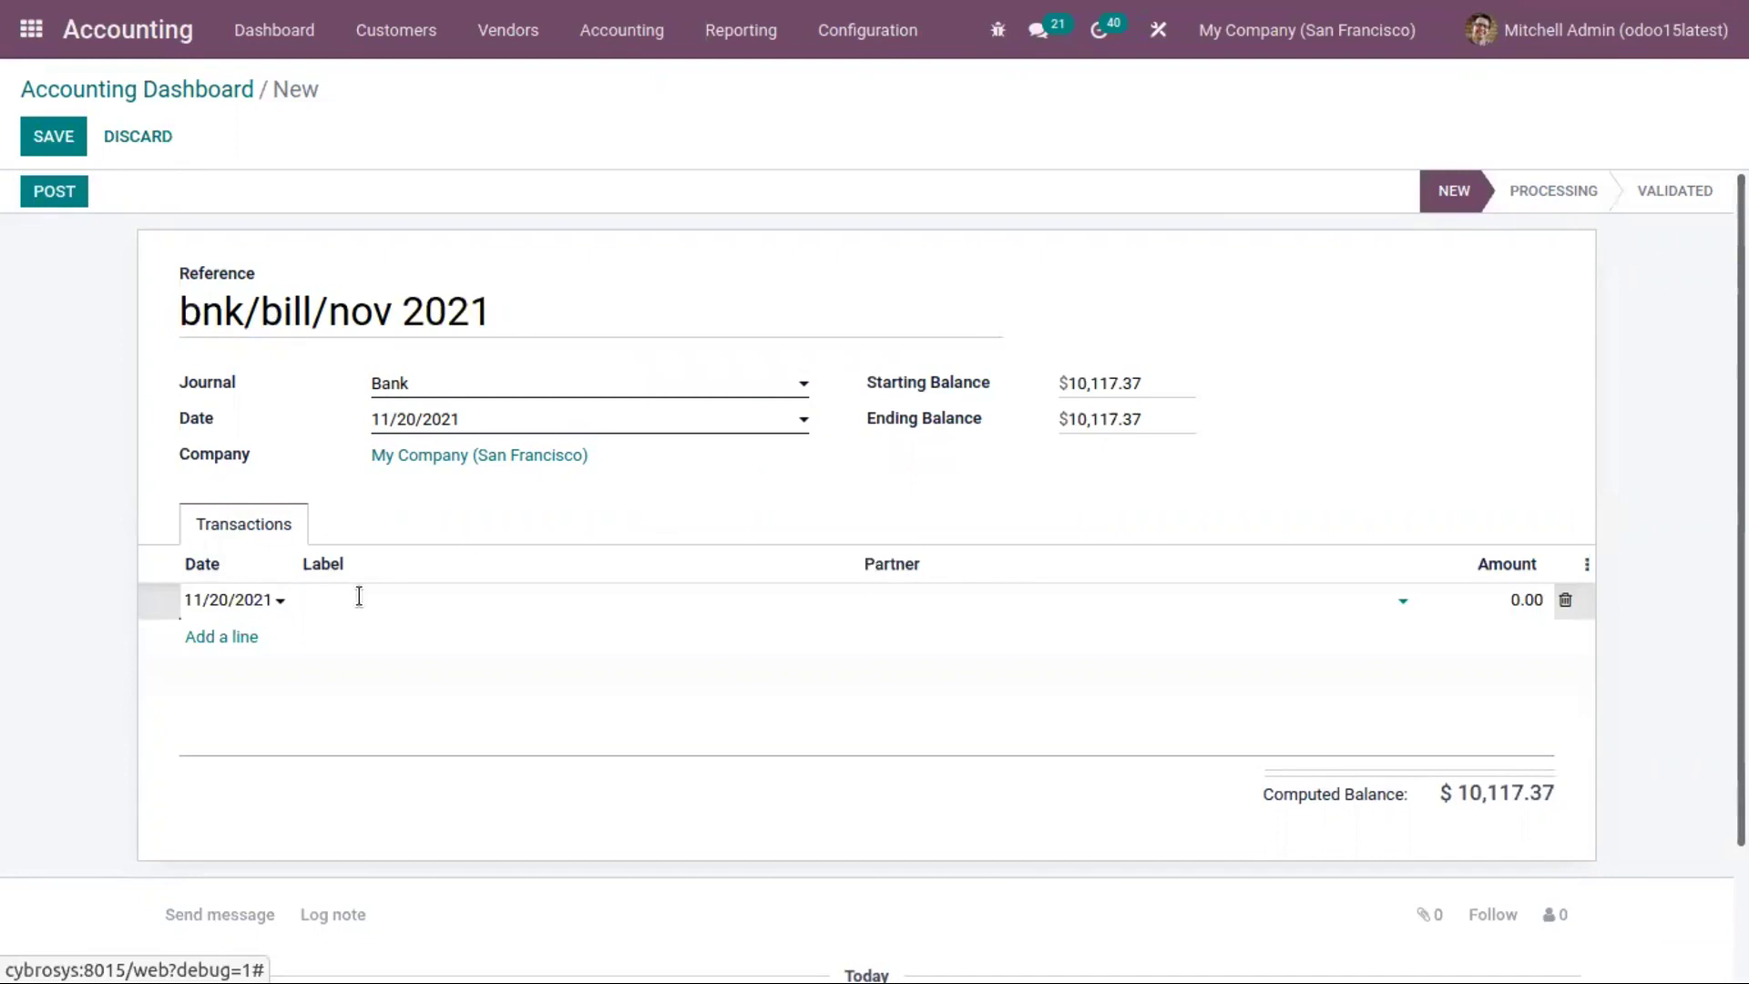
pyautogui.write('azure bill')
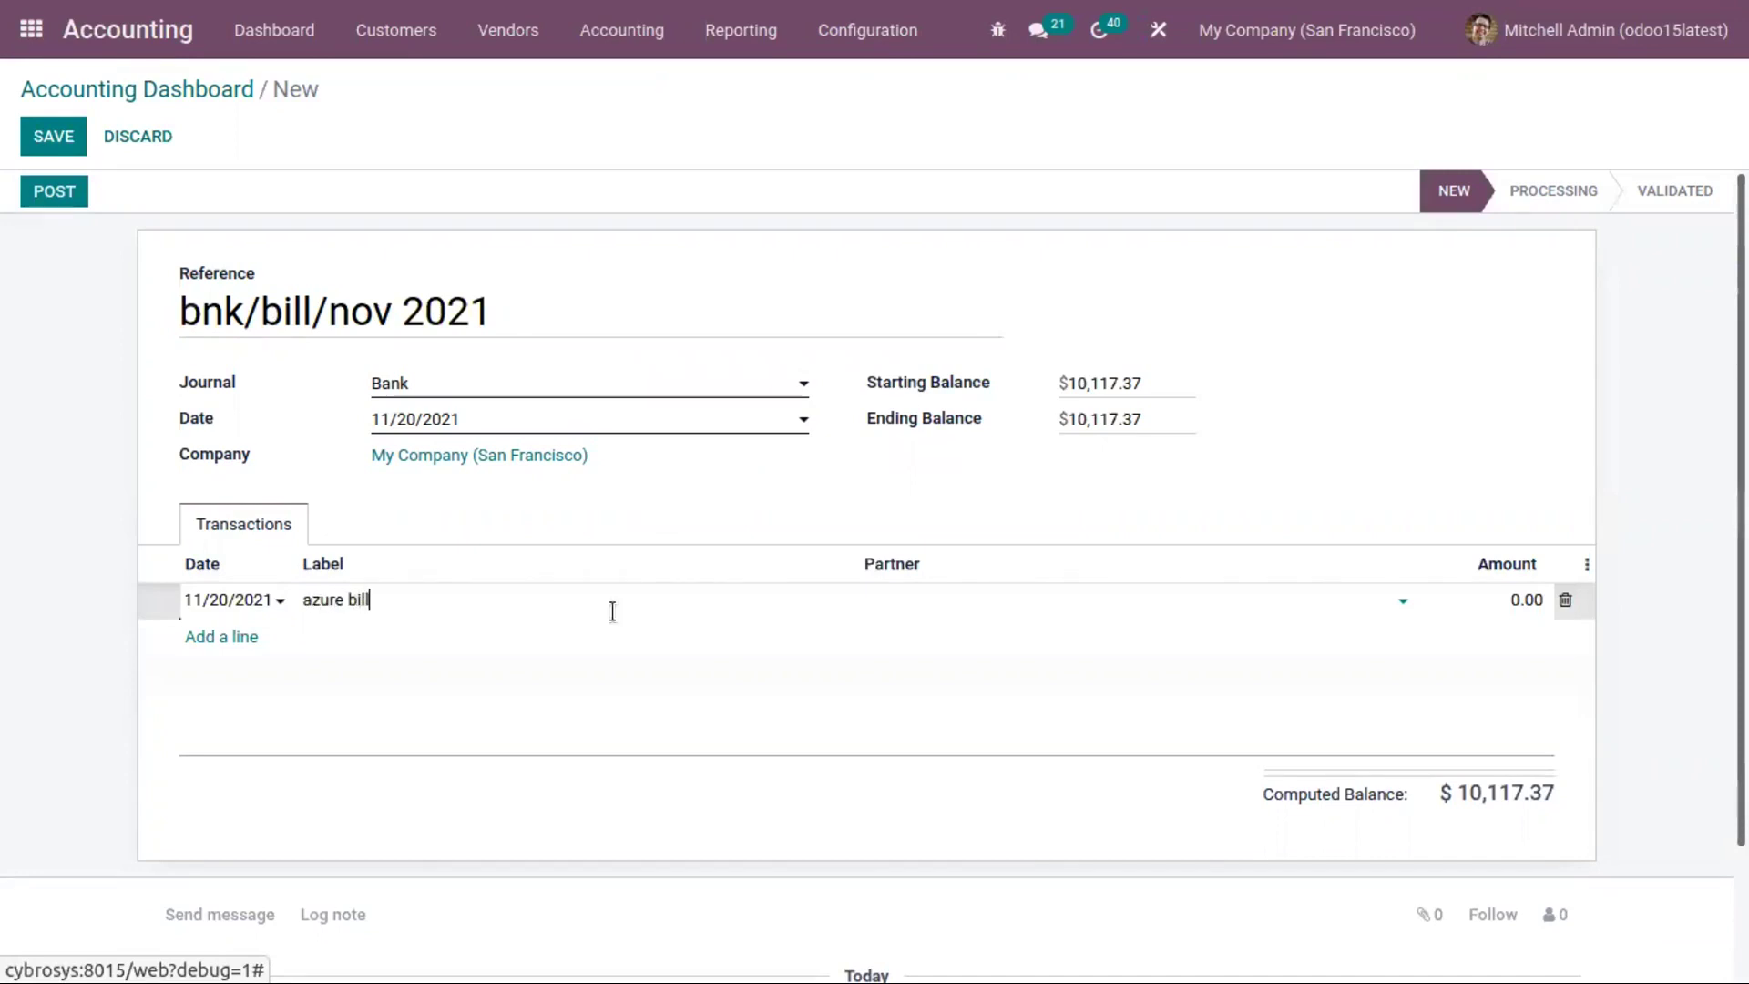
pyautogui.click(911, 601)
pyautogui.click(914, 598)
pyautogui.click(937, 635)
pyautogui.click(1498, 604)
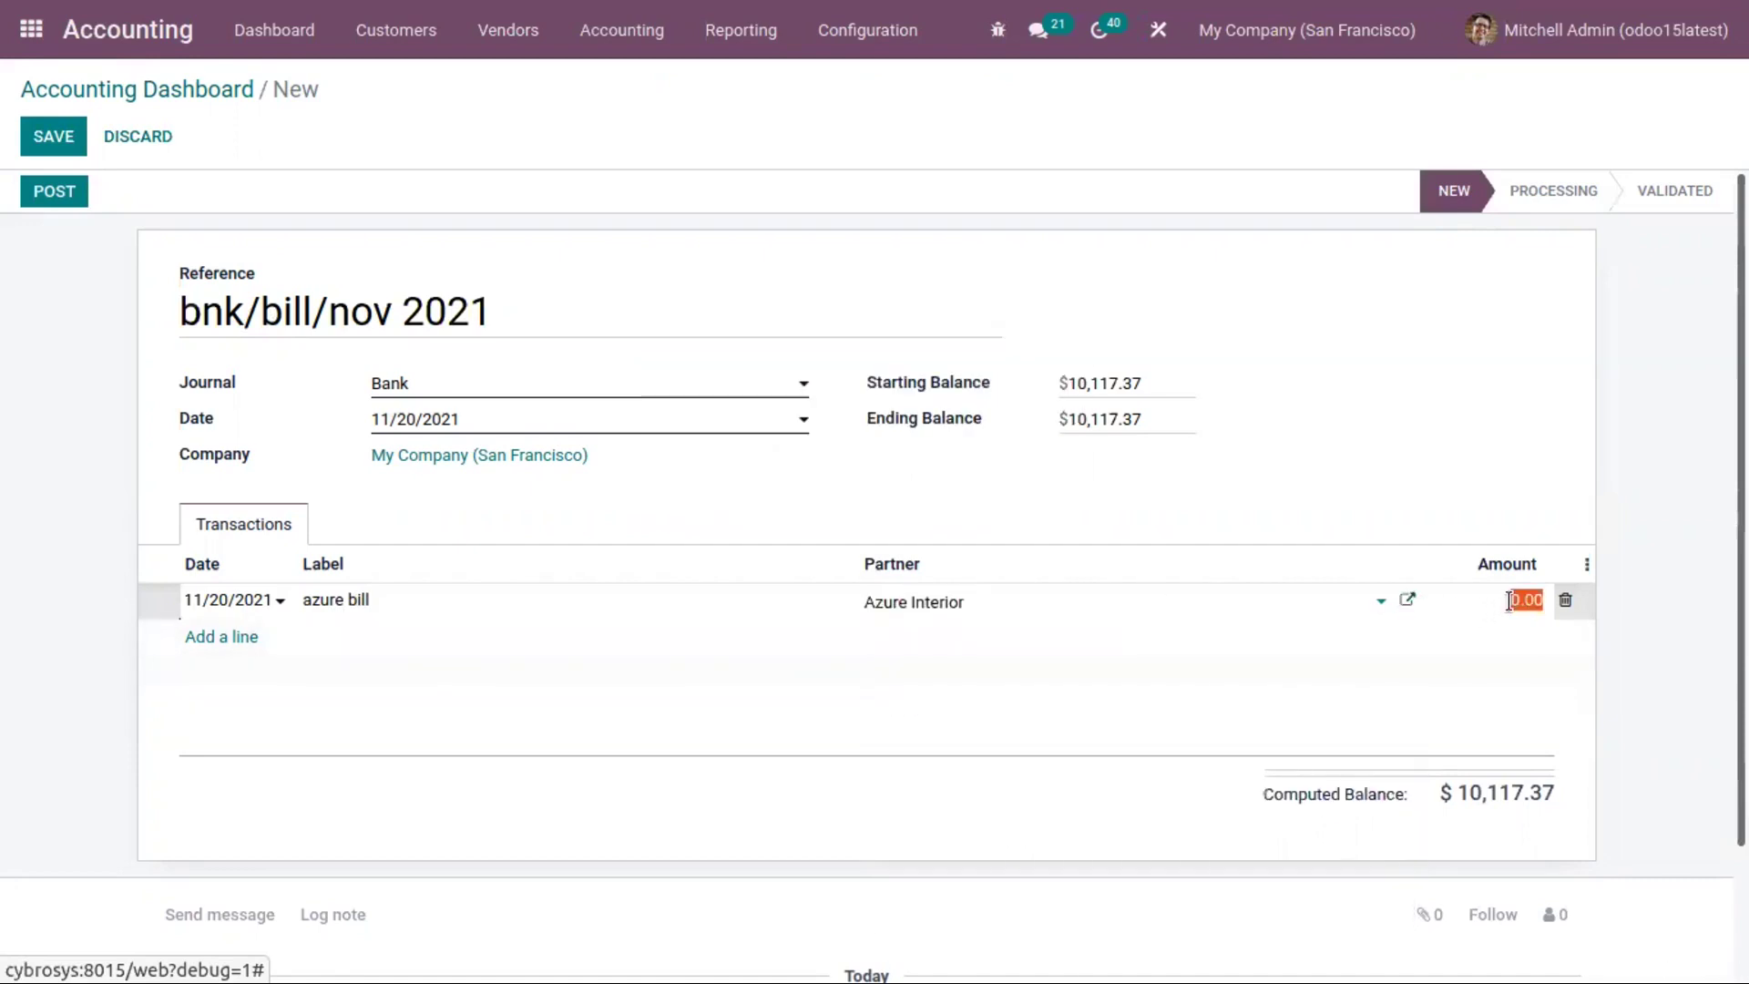
pyautogui.write('448')
pyautogui.click(1494, 599)
pyautogui.write('-')
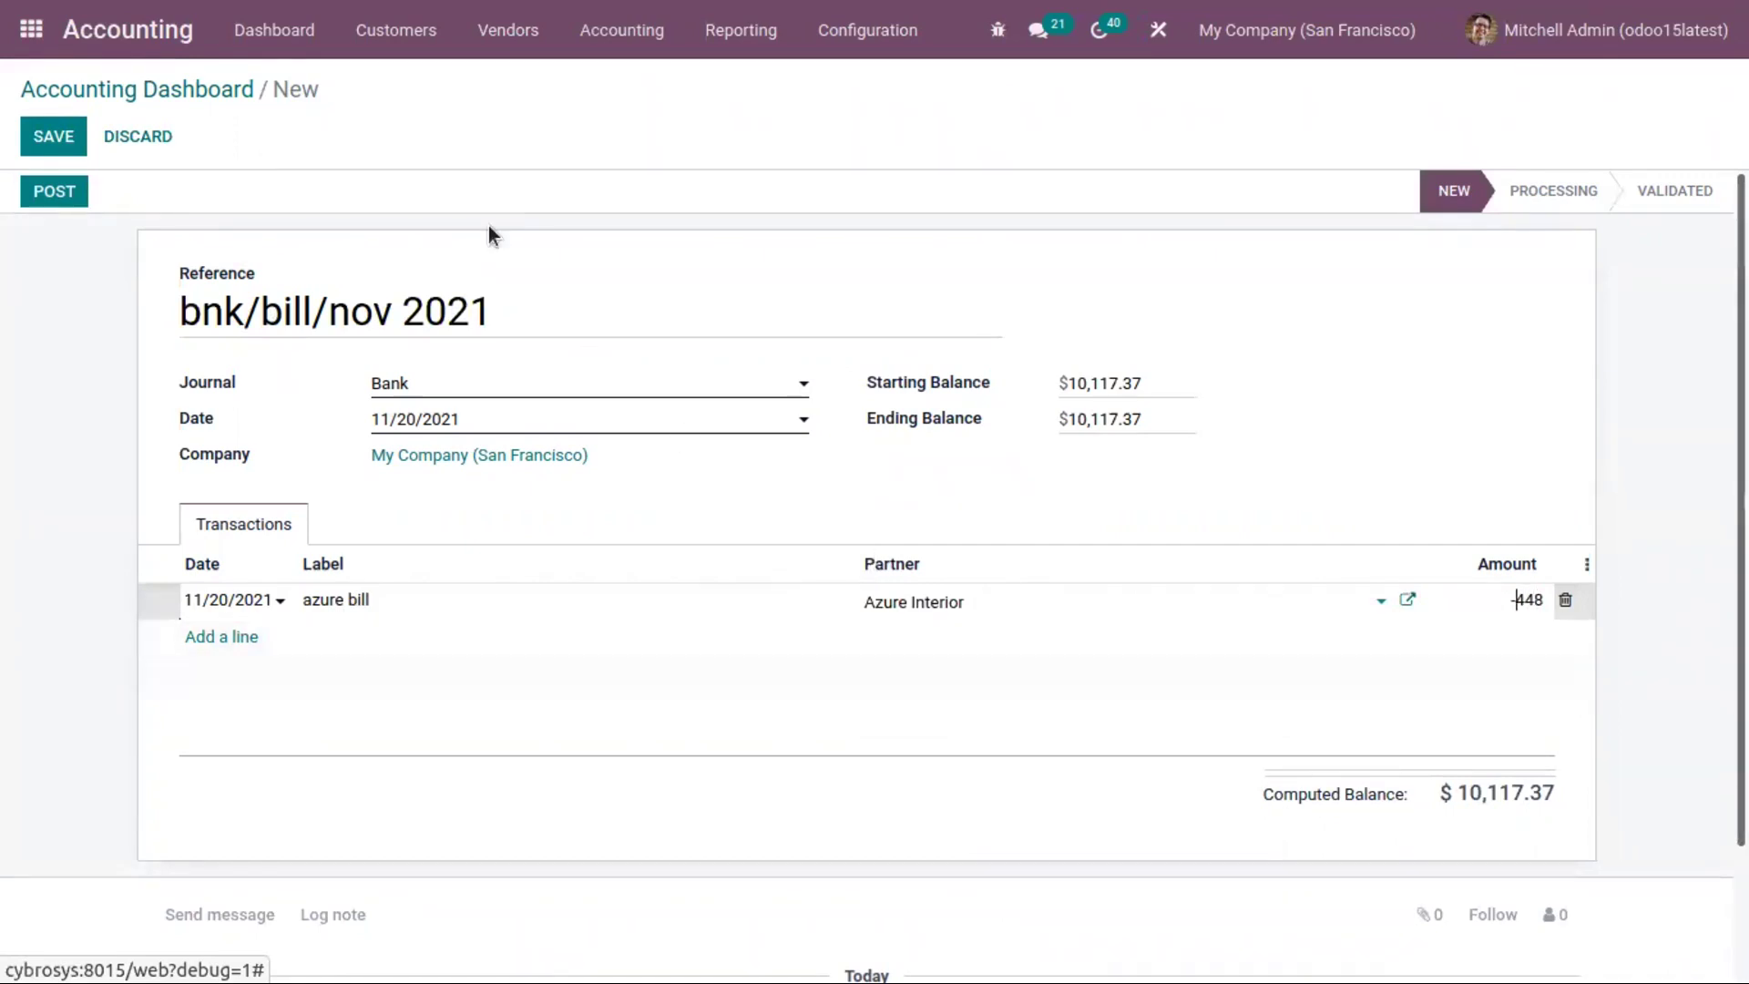
# Set the statement's ending balance to the computed balance of 9,669.37 and post the statement.
pyautogui.click(72, 182)
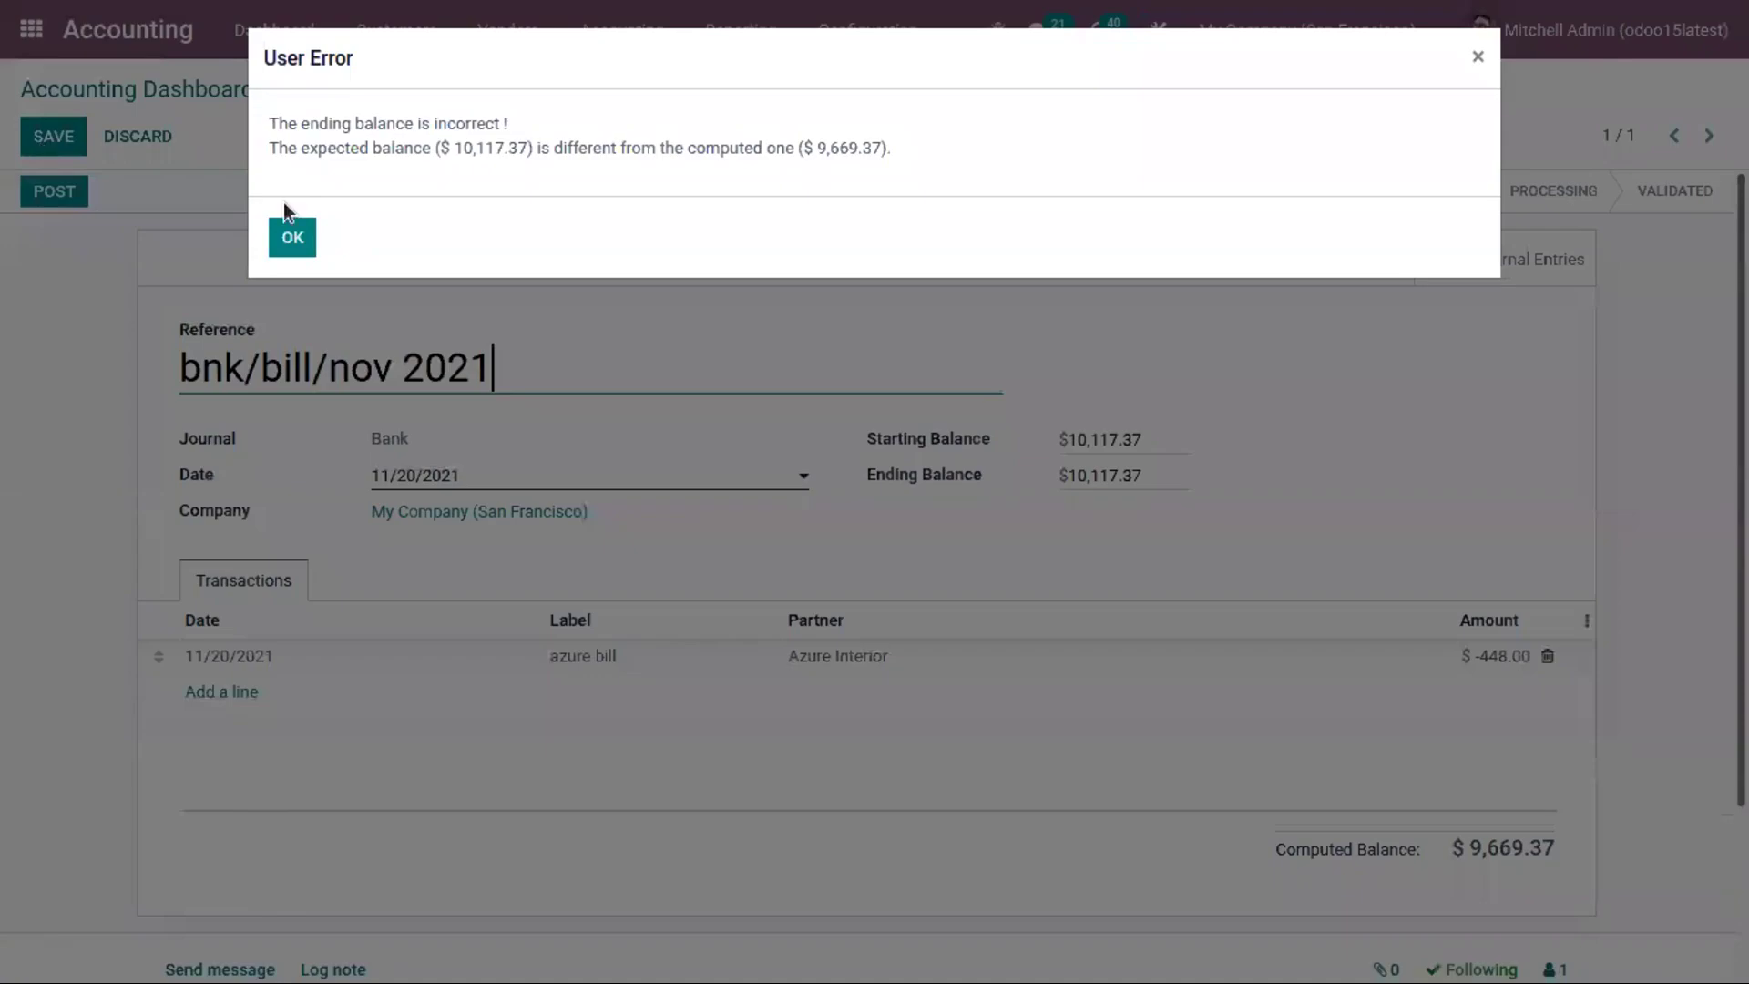
pyautogui.click(293, 237)
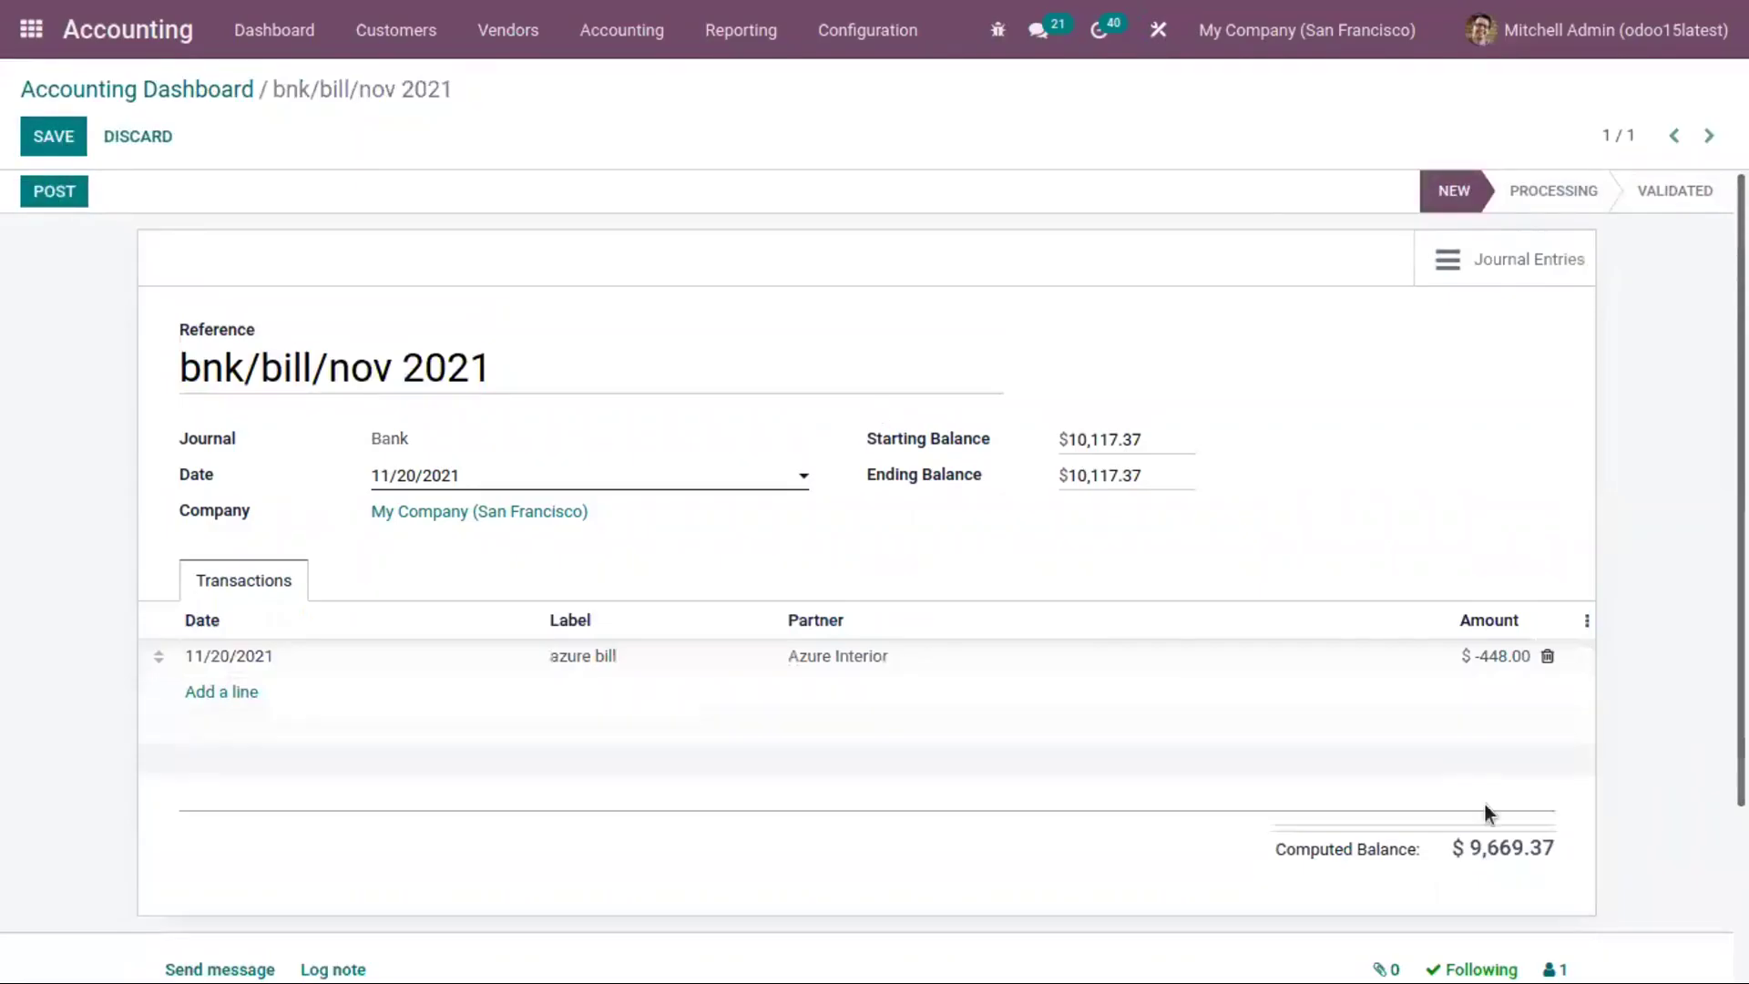
pyautogui.moveTo(1491, 838); pyautogui.dragTo(1553, 848)
pyautogui.rightClick(1553, 848)
pyautogui.click(1527, 604)
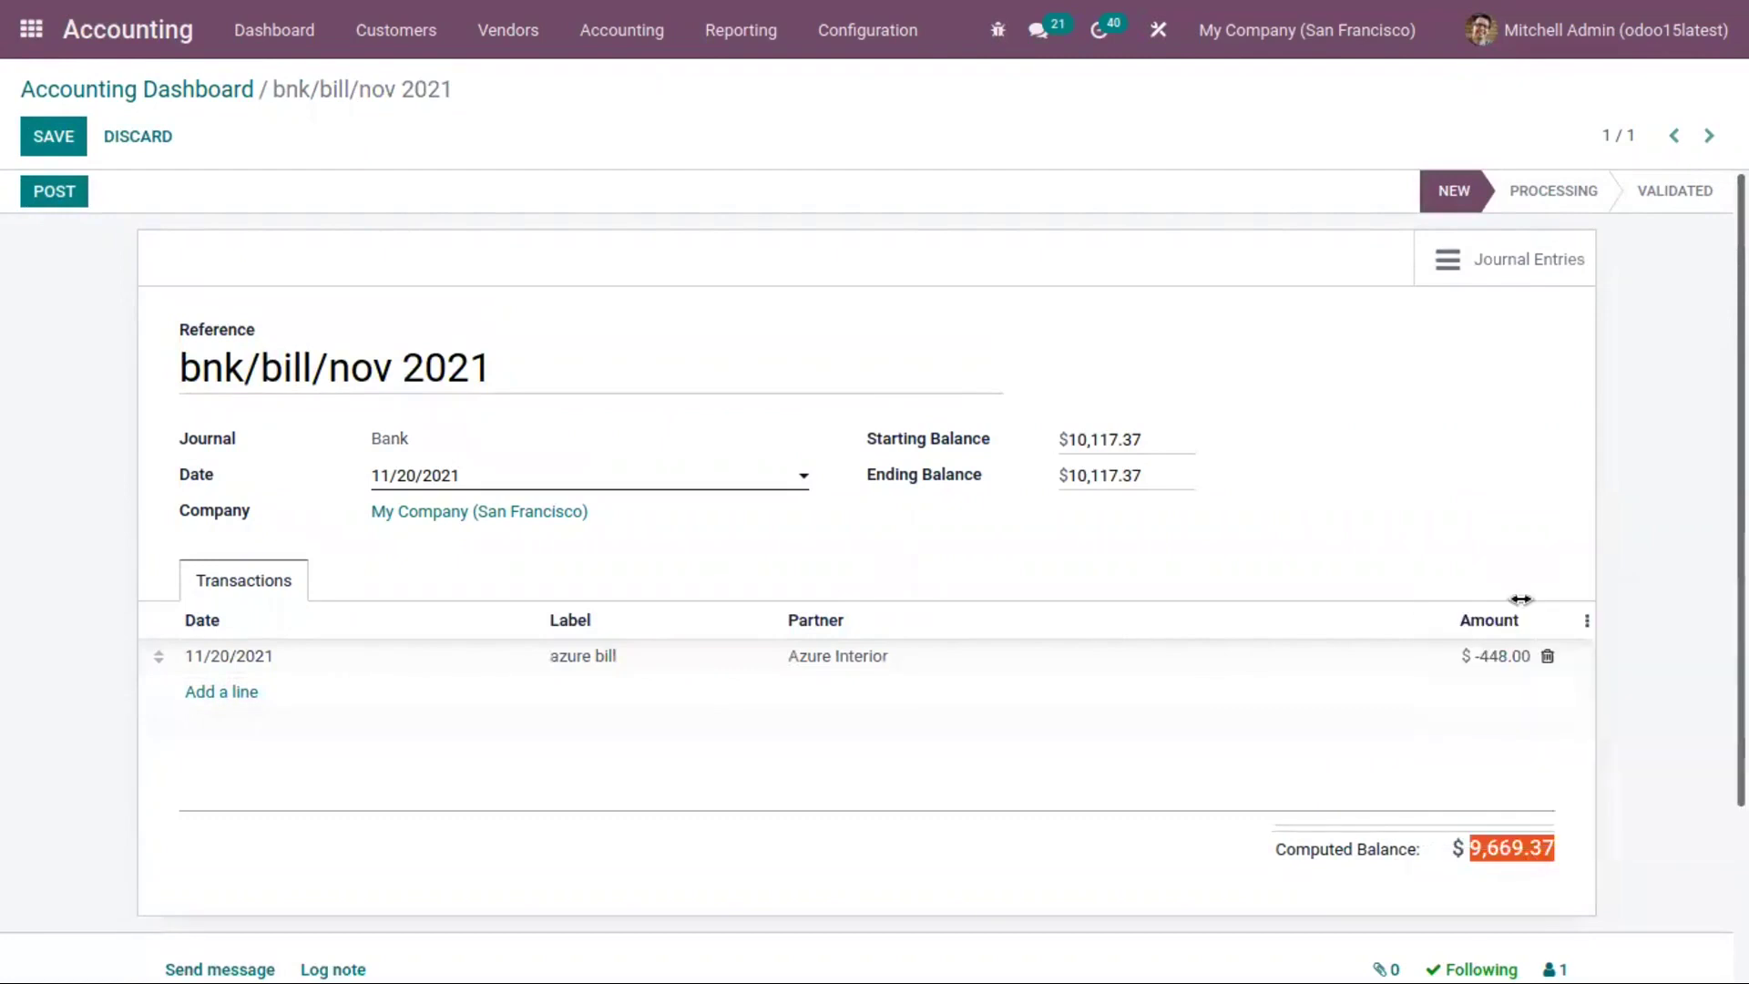
pyautogui.moveTo(1168, 473); pyautogui.dragTo(1024, 470)
pyautogui.hotkey('ctrl', 'v')
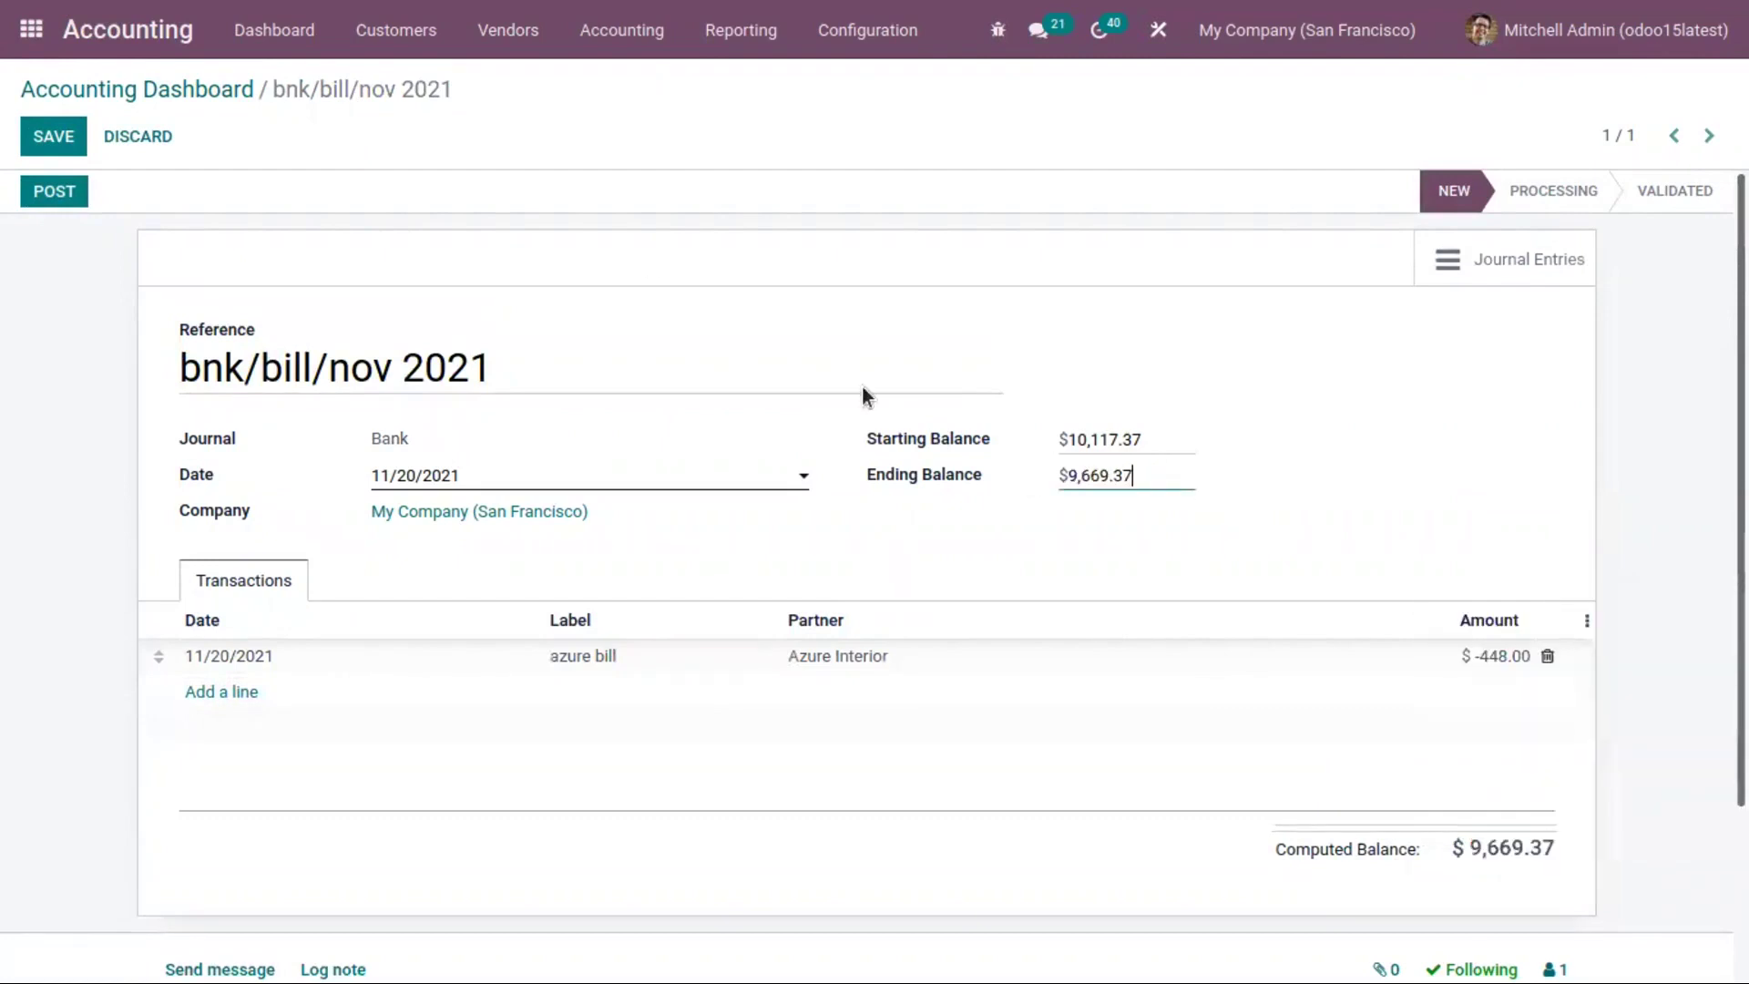
pyautogui.click(52, 193)
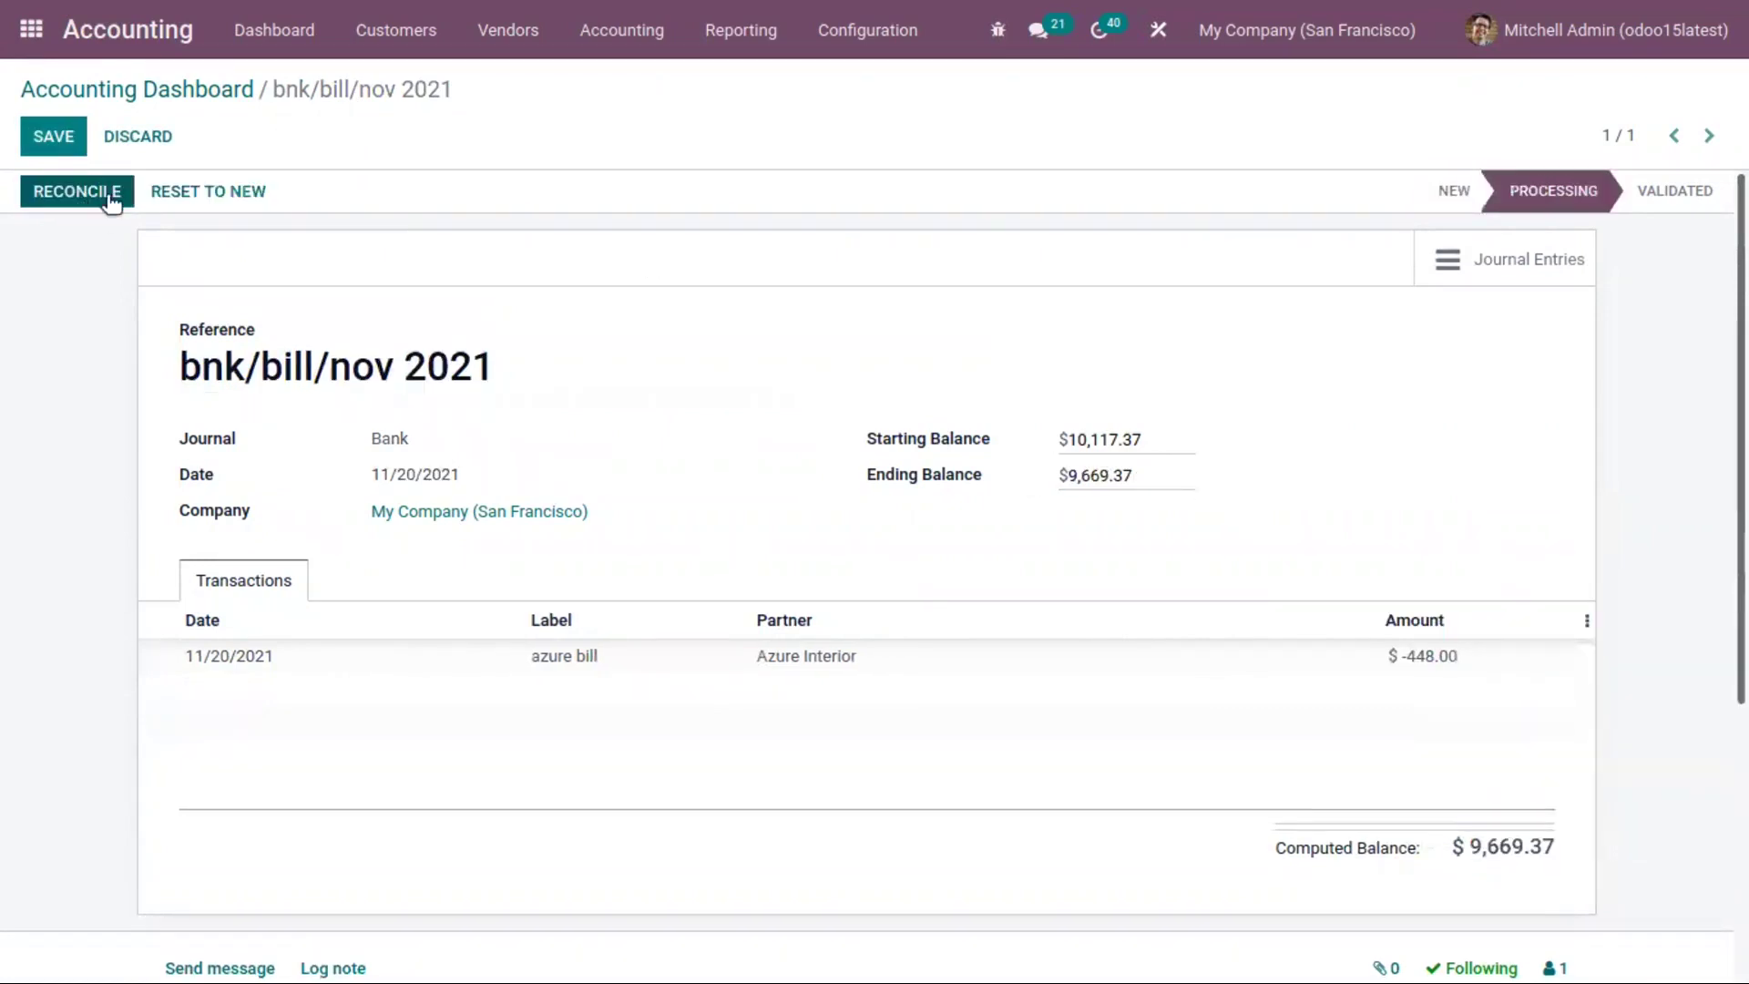
# Reconcile the azure bill transaction with the matching $448.00 vendor payment, close the statement and return to the bank statements list.
pyautogui.click(56, 193)
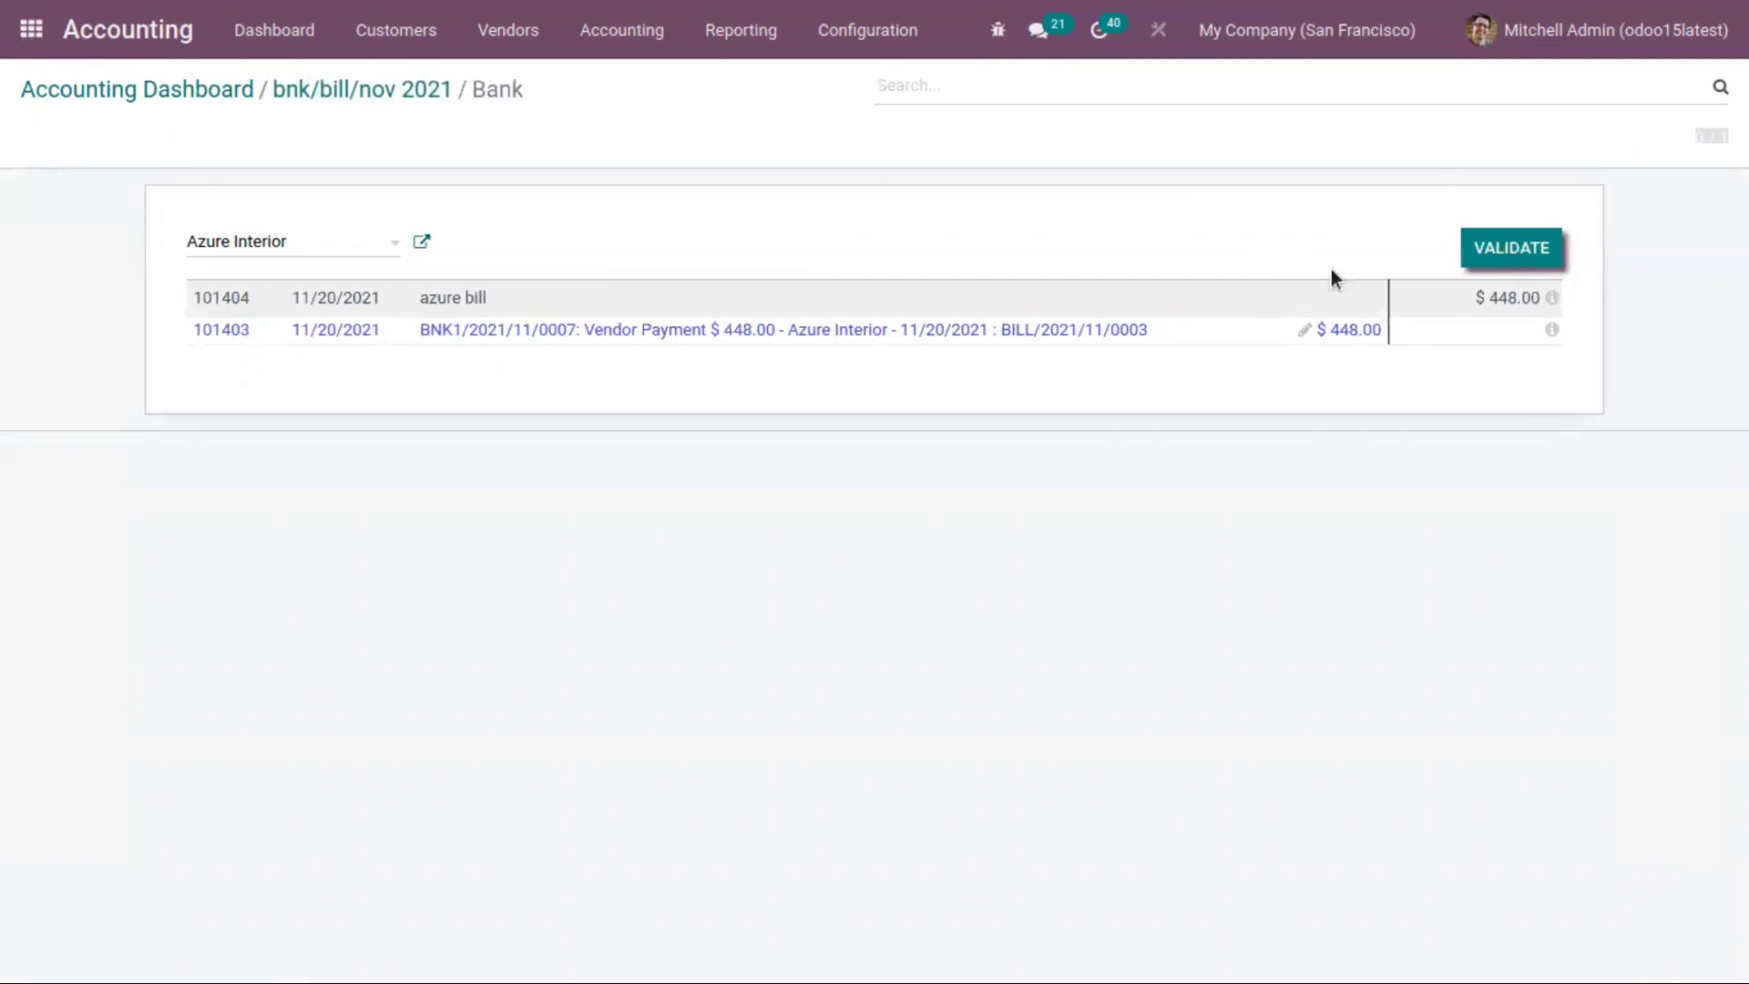
pyautogui.click(1518, 255)
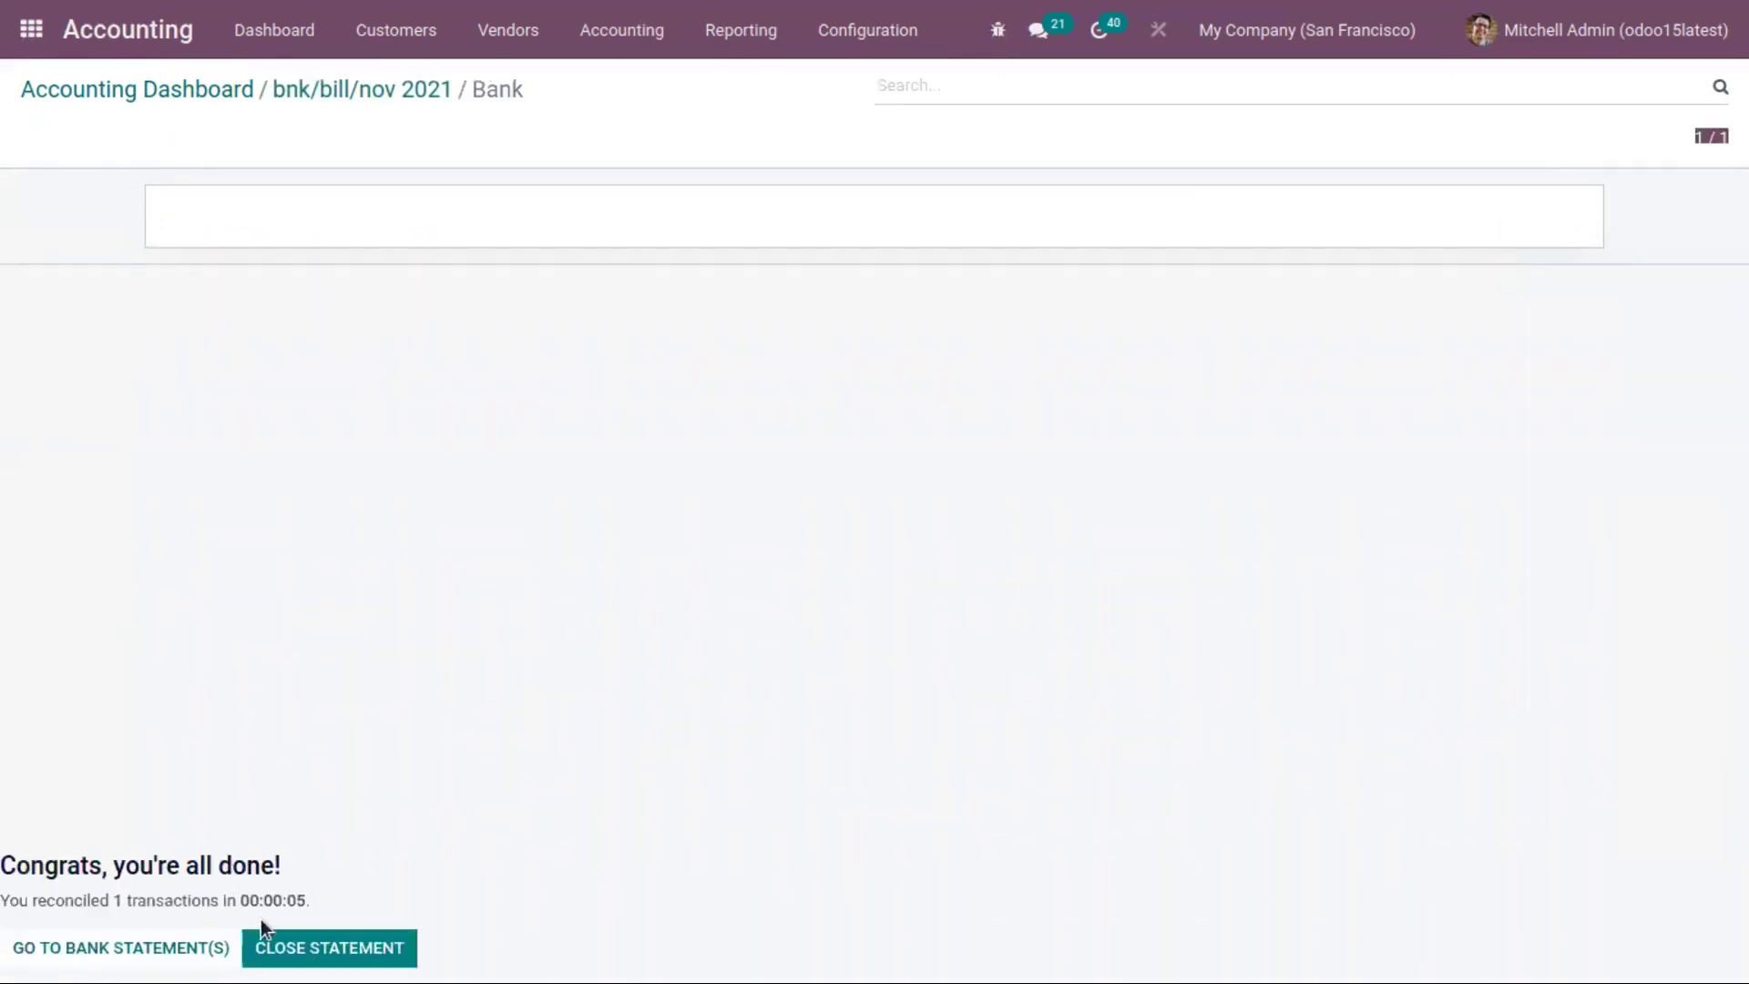
pyautogui.click(294, 958)
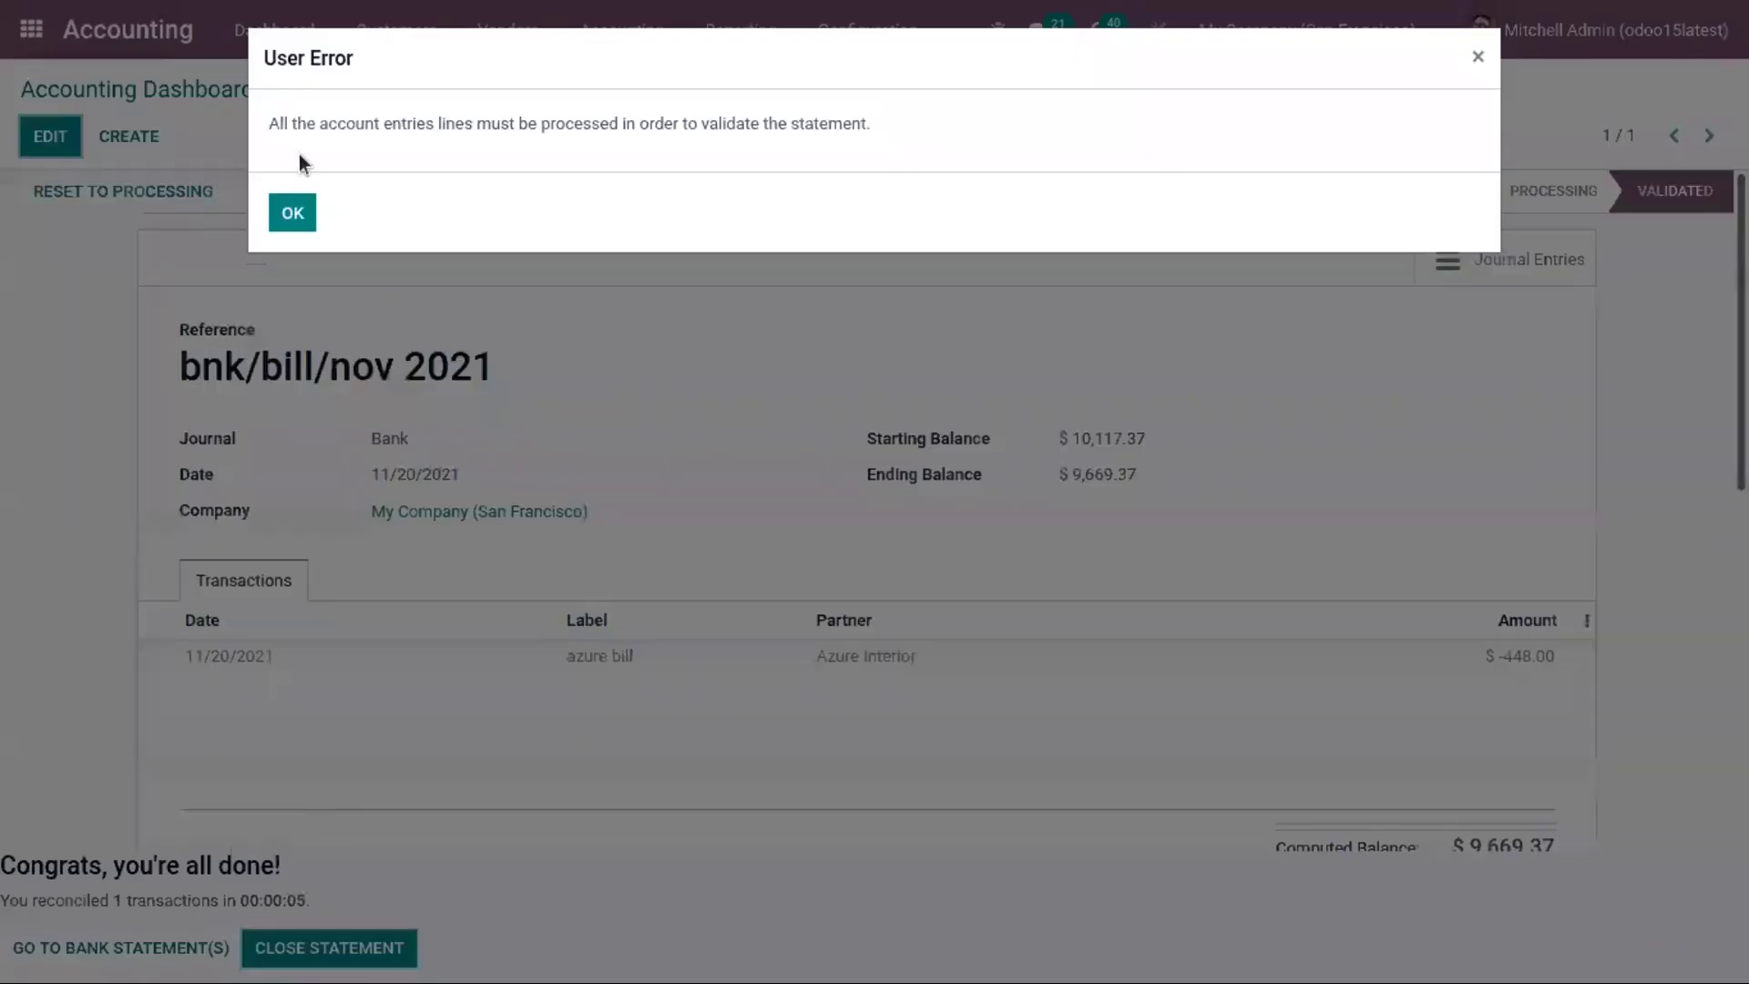
pyautogui.click(293, 213)
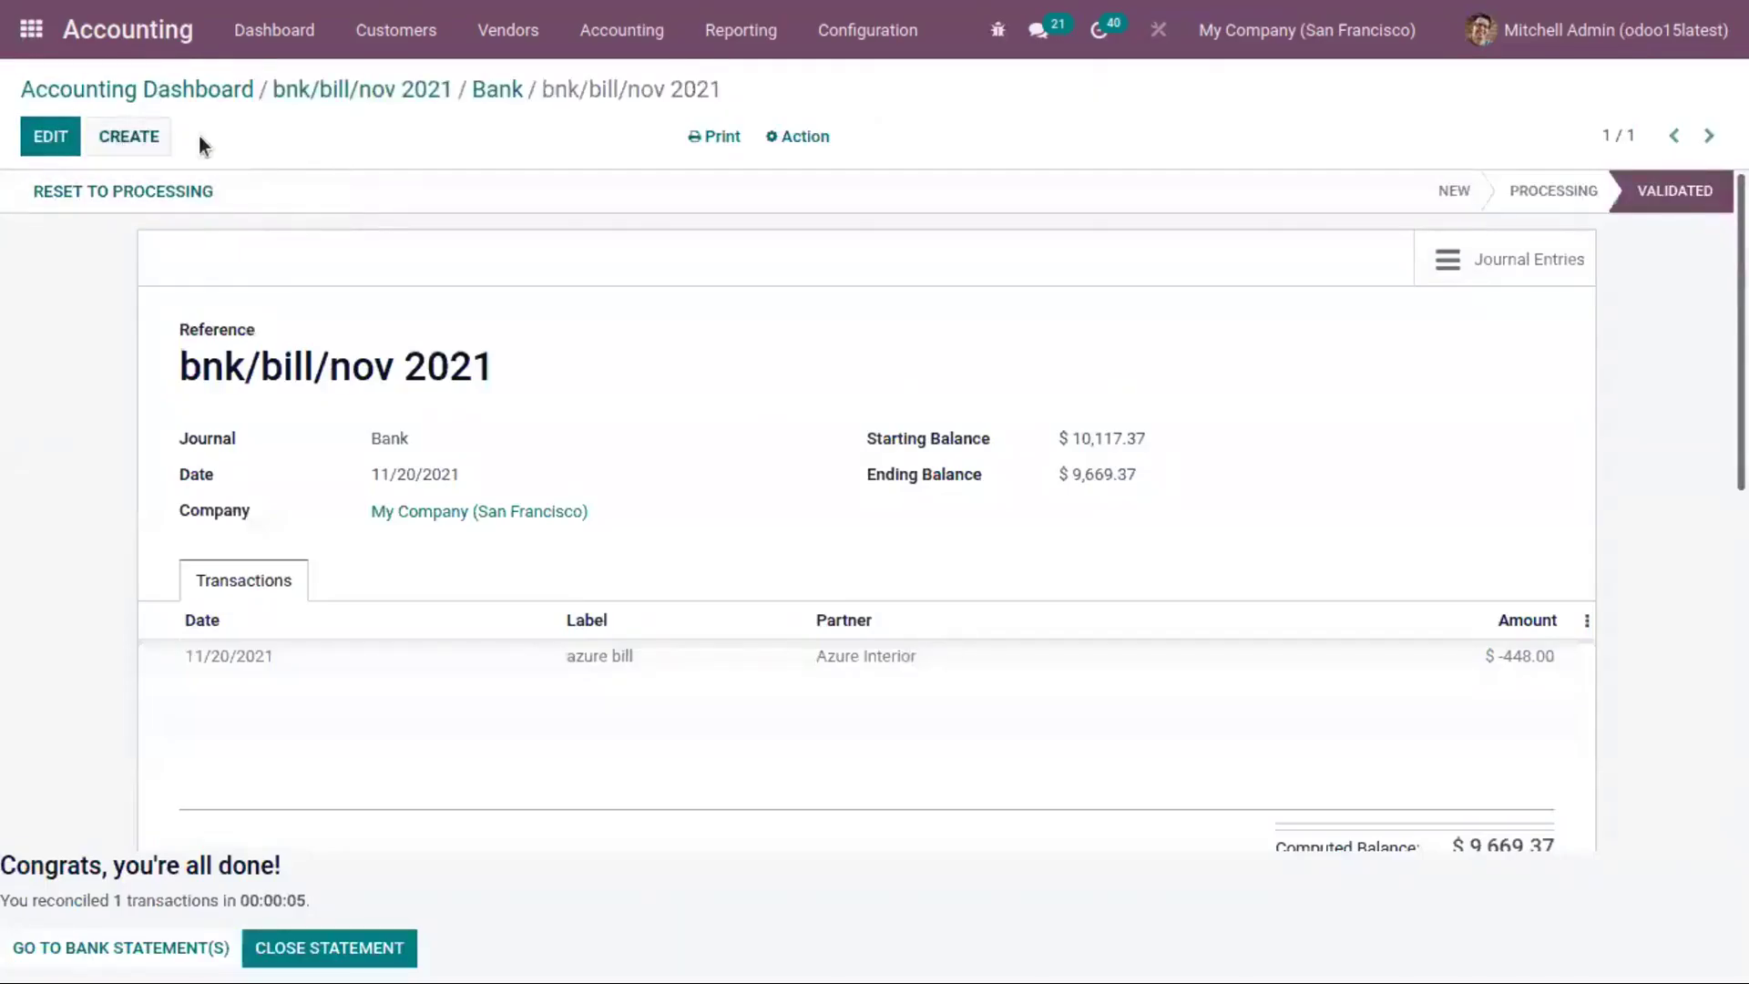
pyautogui.click(394, 99)
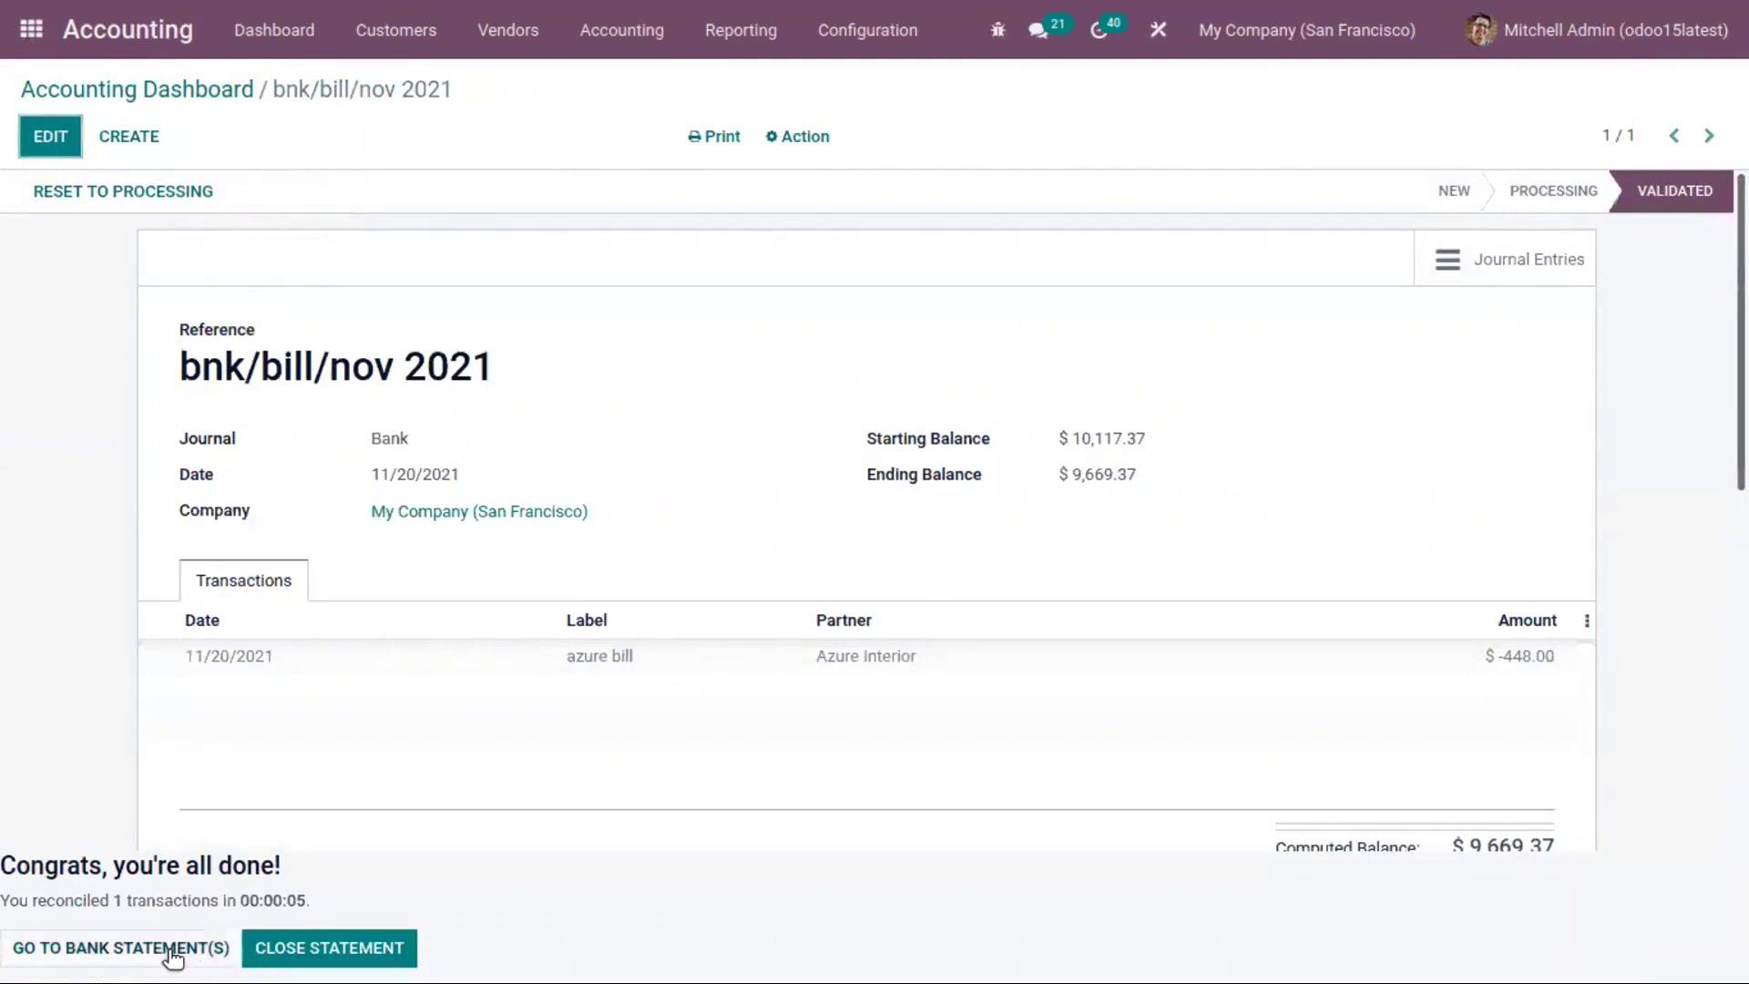
pyautogui.click(352, 945)
# Check the payment status of Azure Interior's bill BILL/2021/11/0003 and review the posted Bank and Cash journal entries.
pyautogui.click(617, 33)
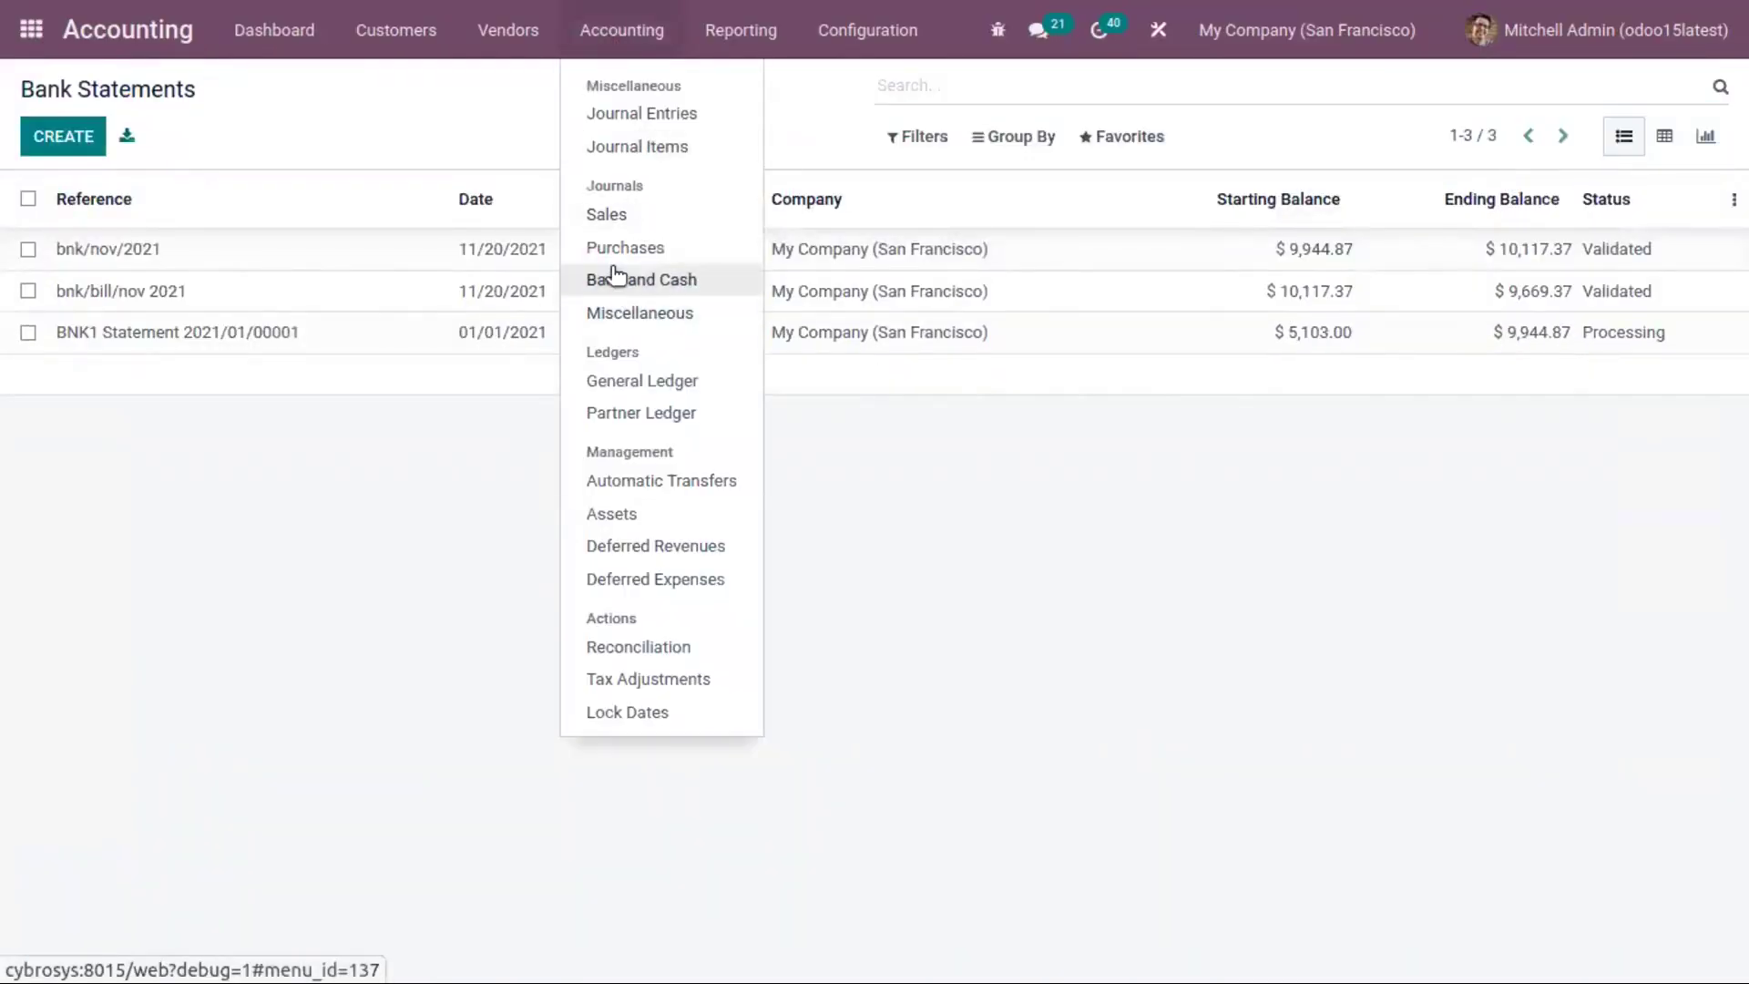
pyautogui.click(519, 50)
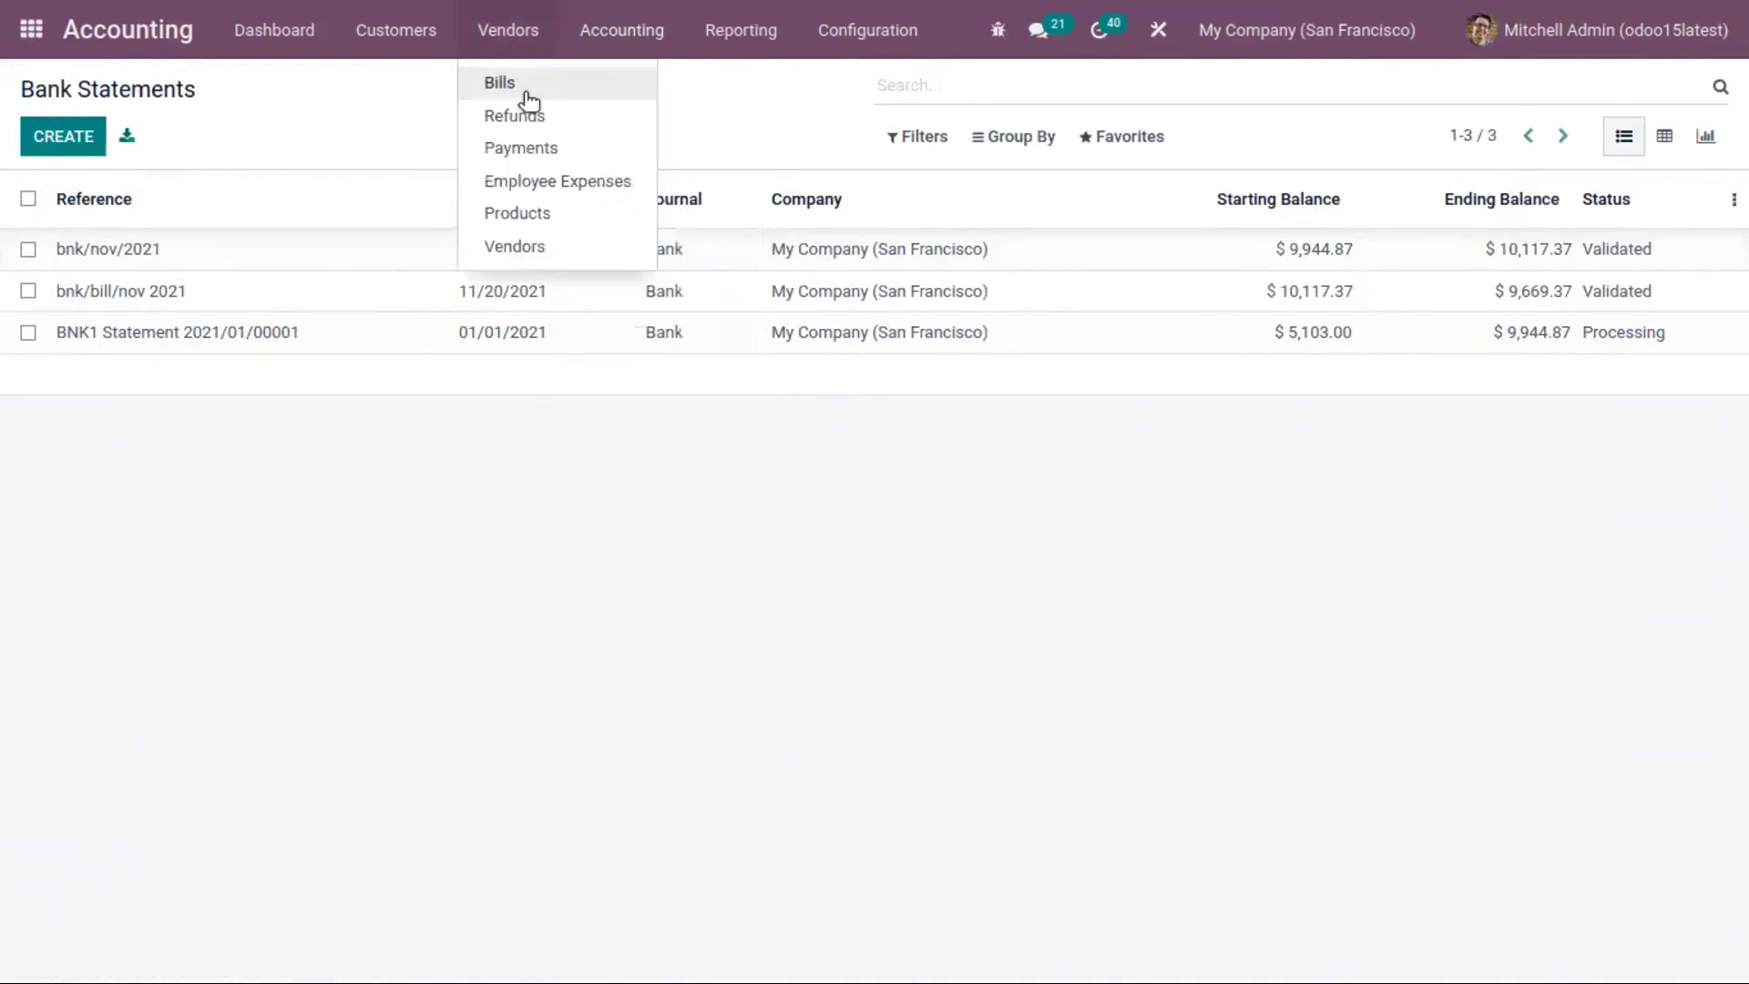
pyautogui.click(524, 89)
pyautogui.click(470, 248)
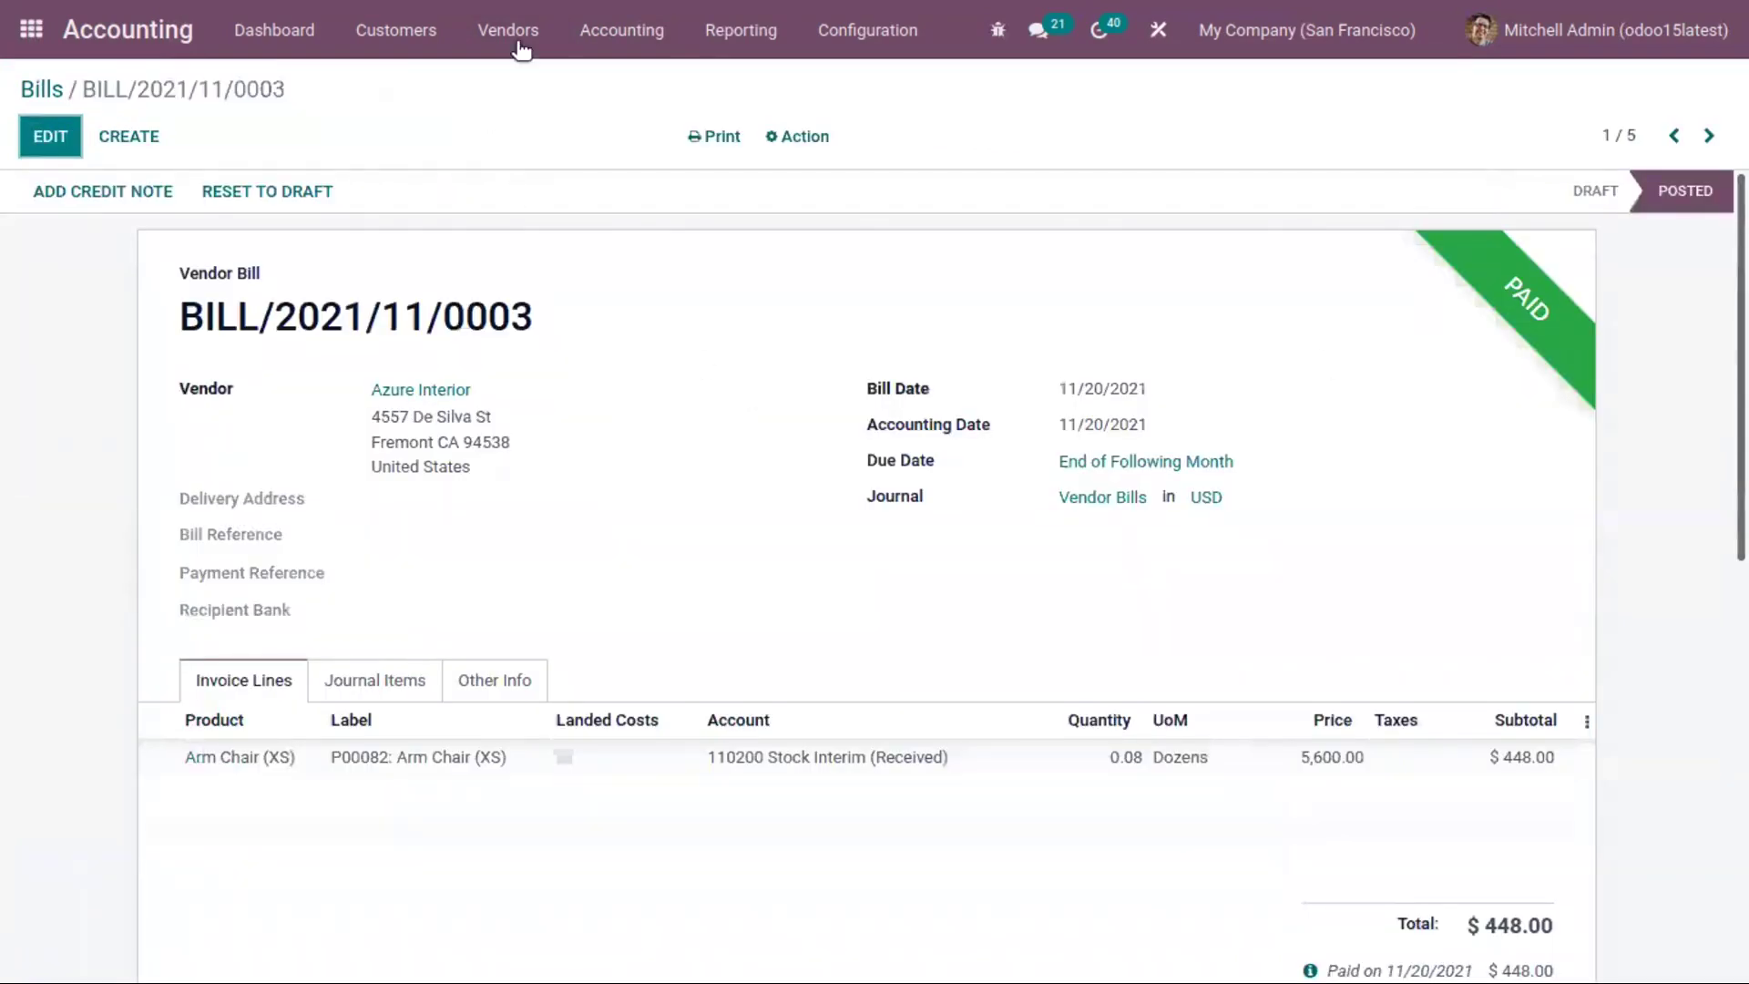
pyautogui.click(620, 31)
pyautogui.click(672, 278)
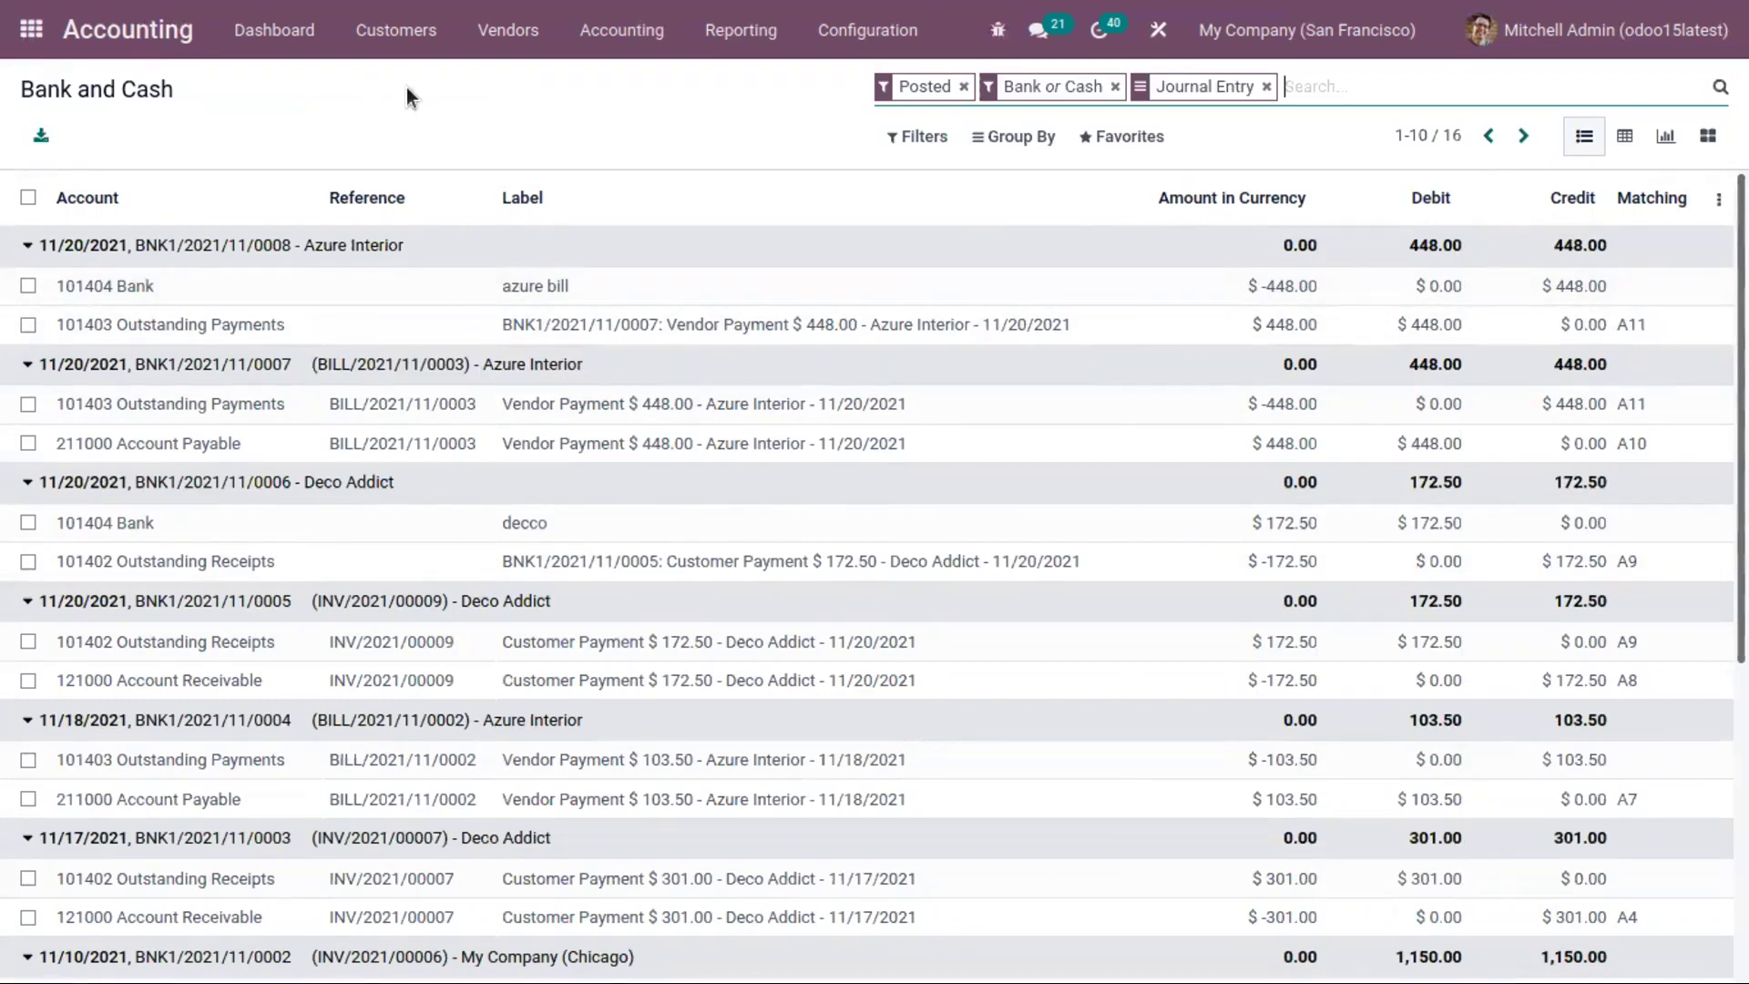
# Look through the customer and vendor options and view the vendor Refunds list.
pyautogui.click(395, 31)
pyautogui.click(707, 117)
pyautogui.click(532, 28)
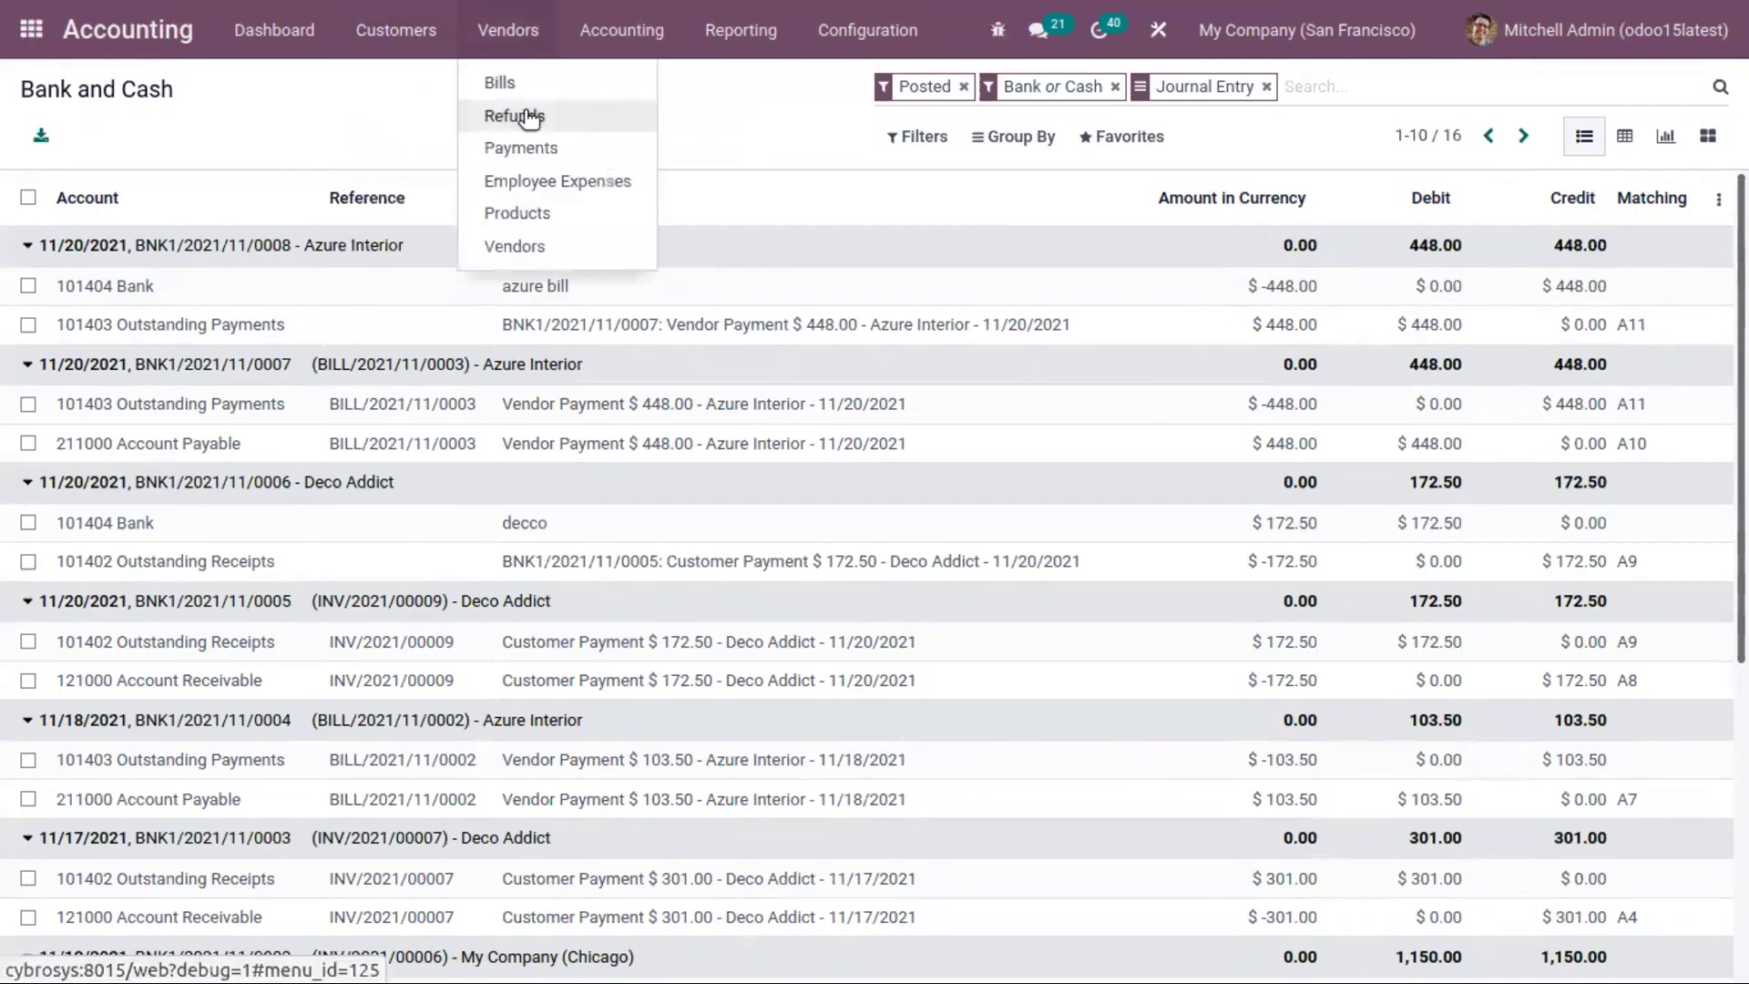
pyautogui.click(522, 111)
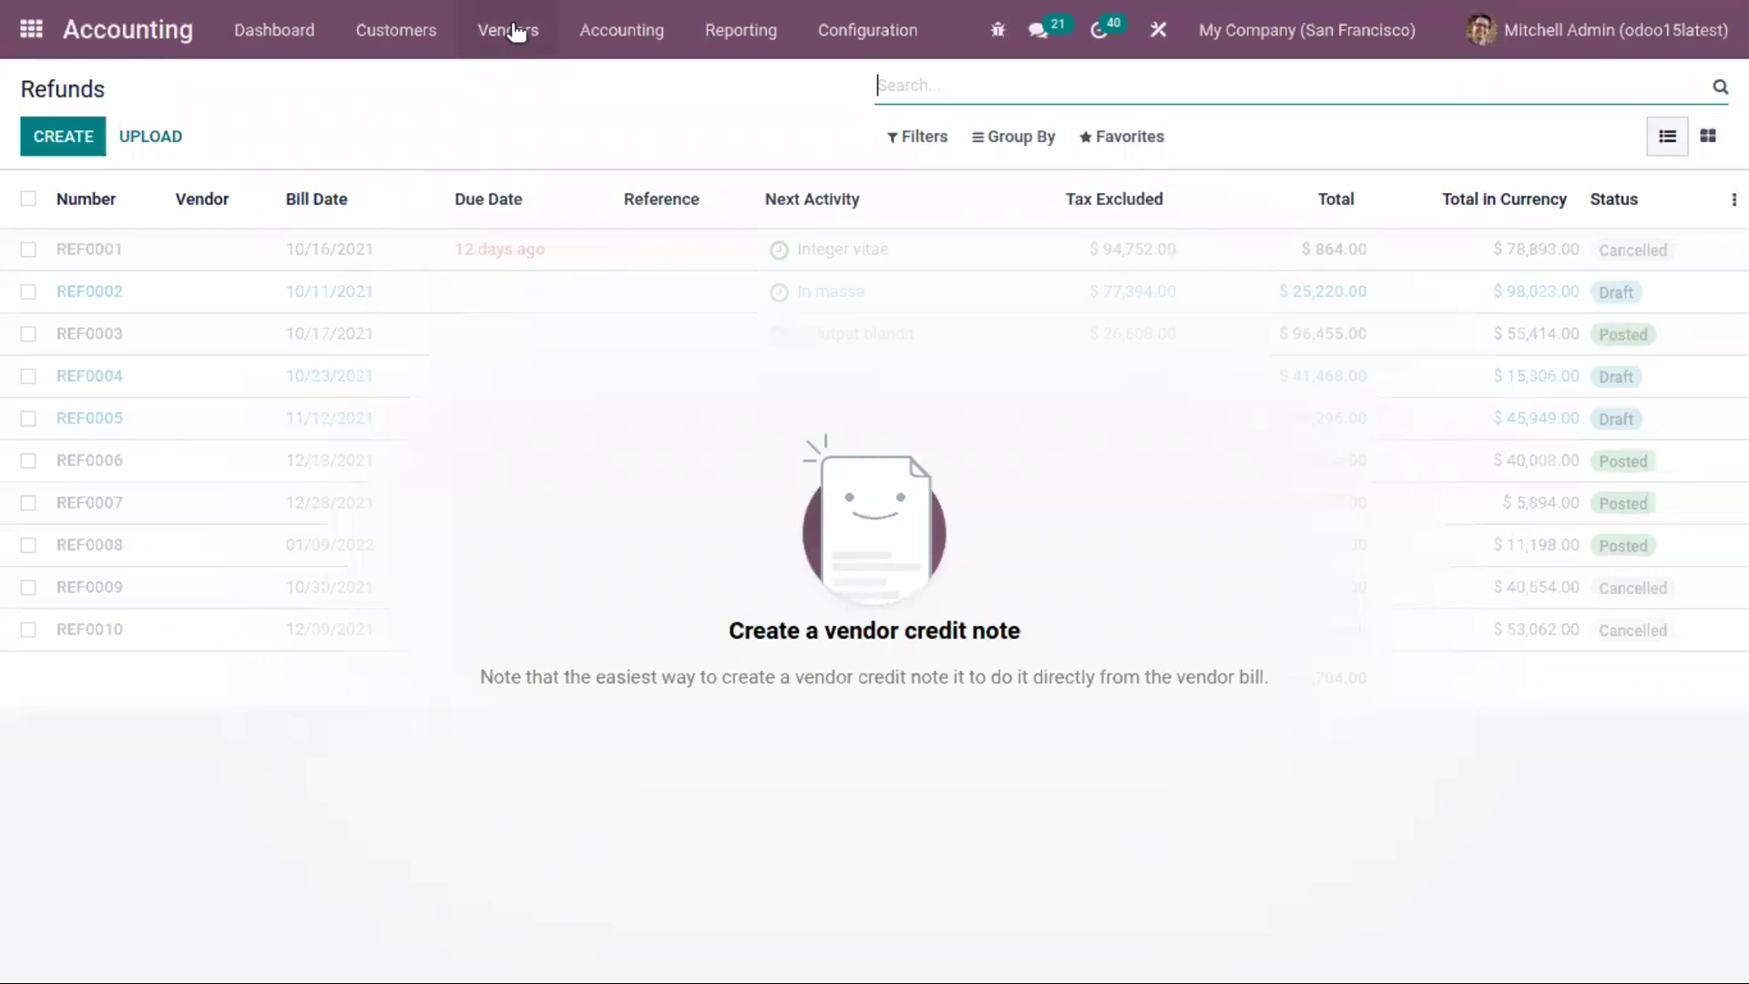
# View the list of customer payments and the list of vendor payments.
pyautogui.click(430, 29)
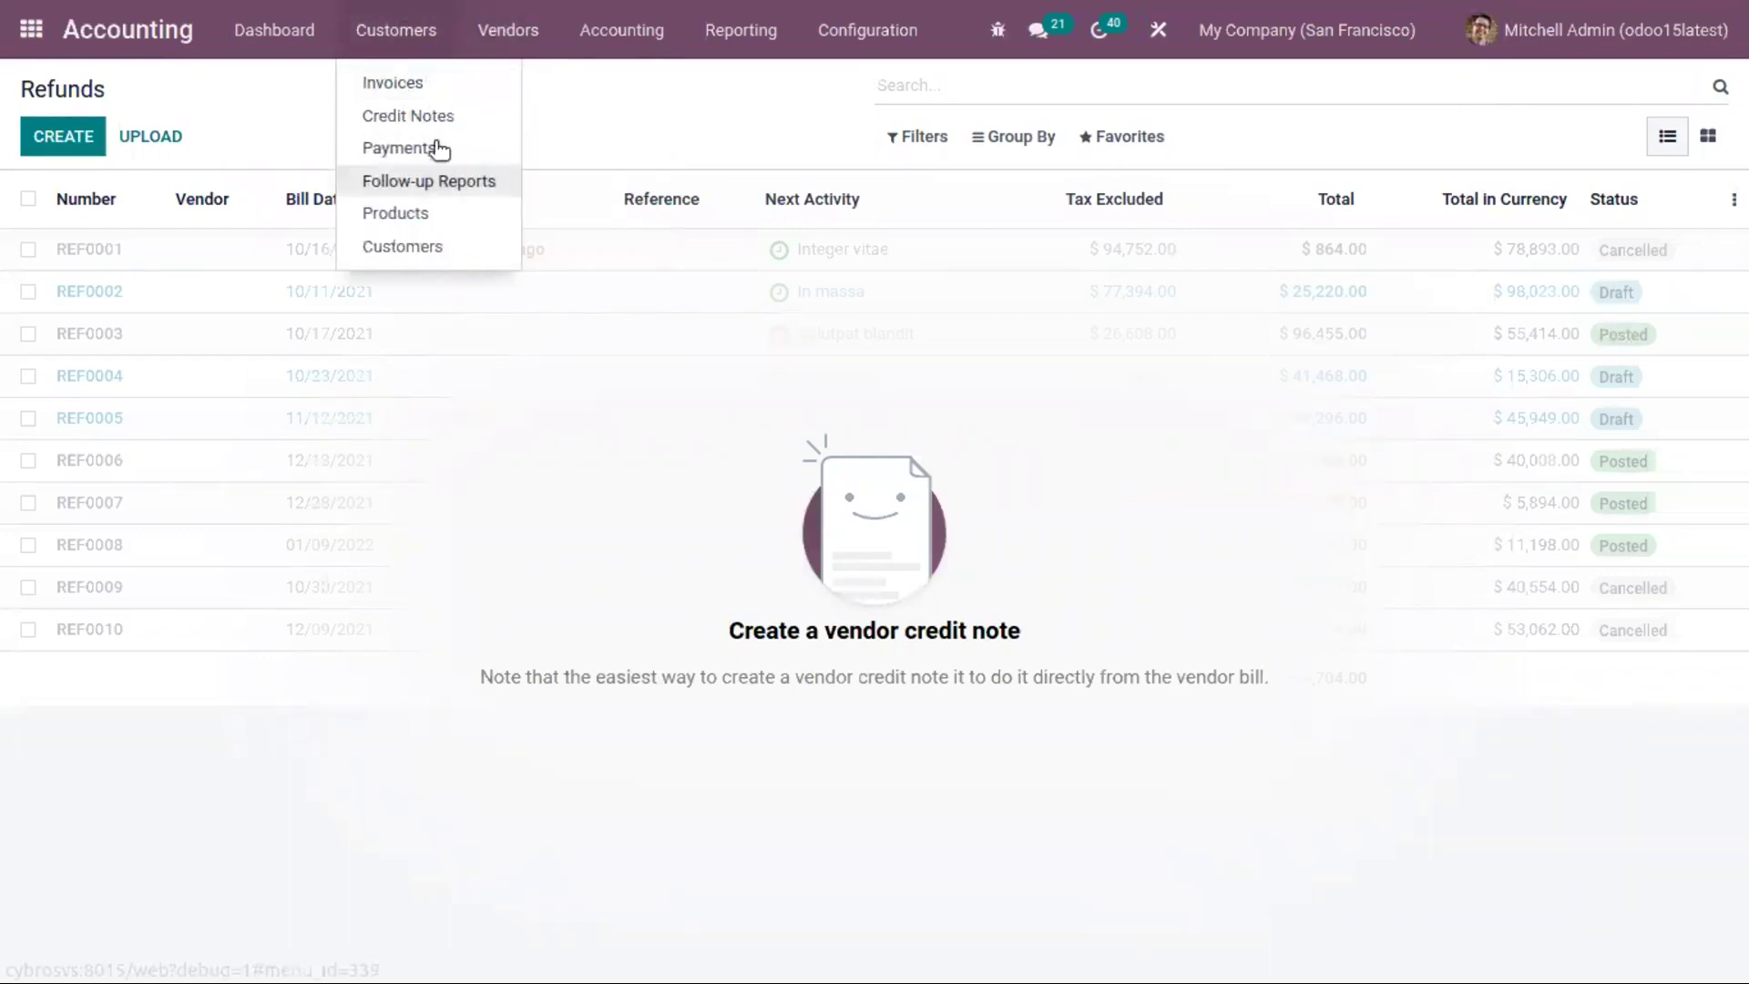
pyautogui.moveTo(522, 13)
pyautogui.moveTo(401, 31)
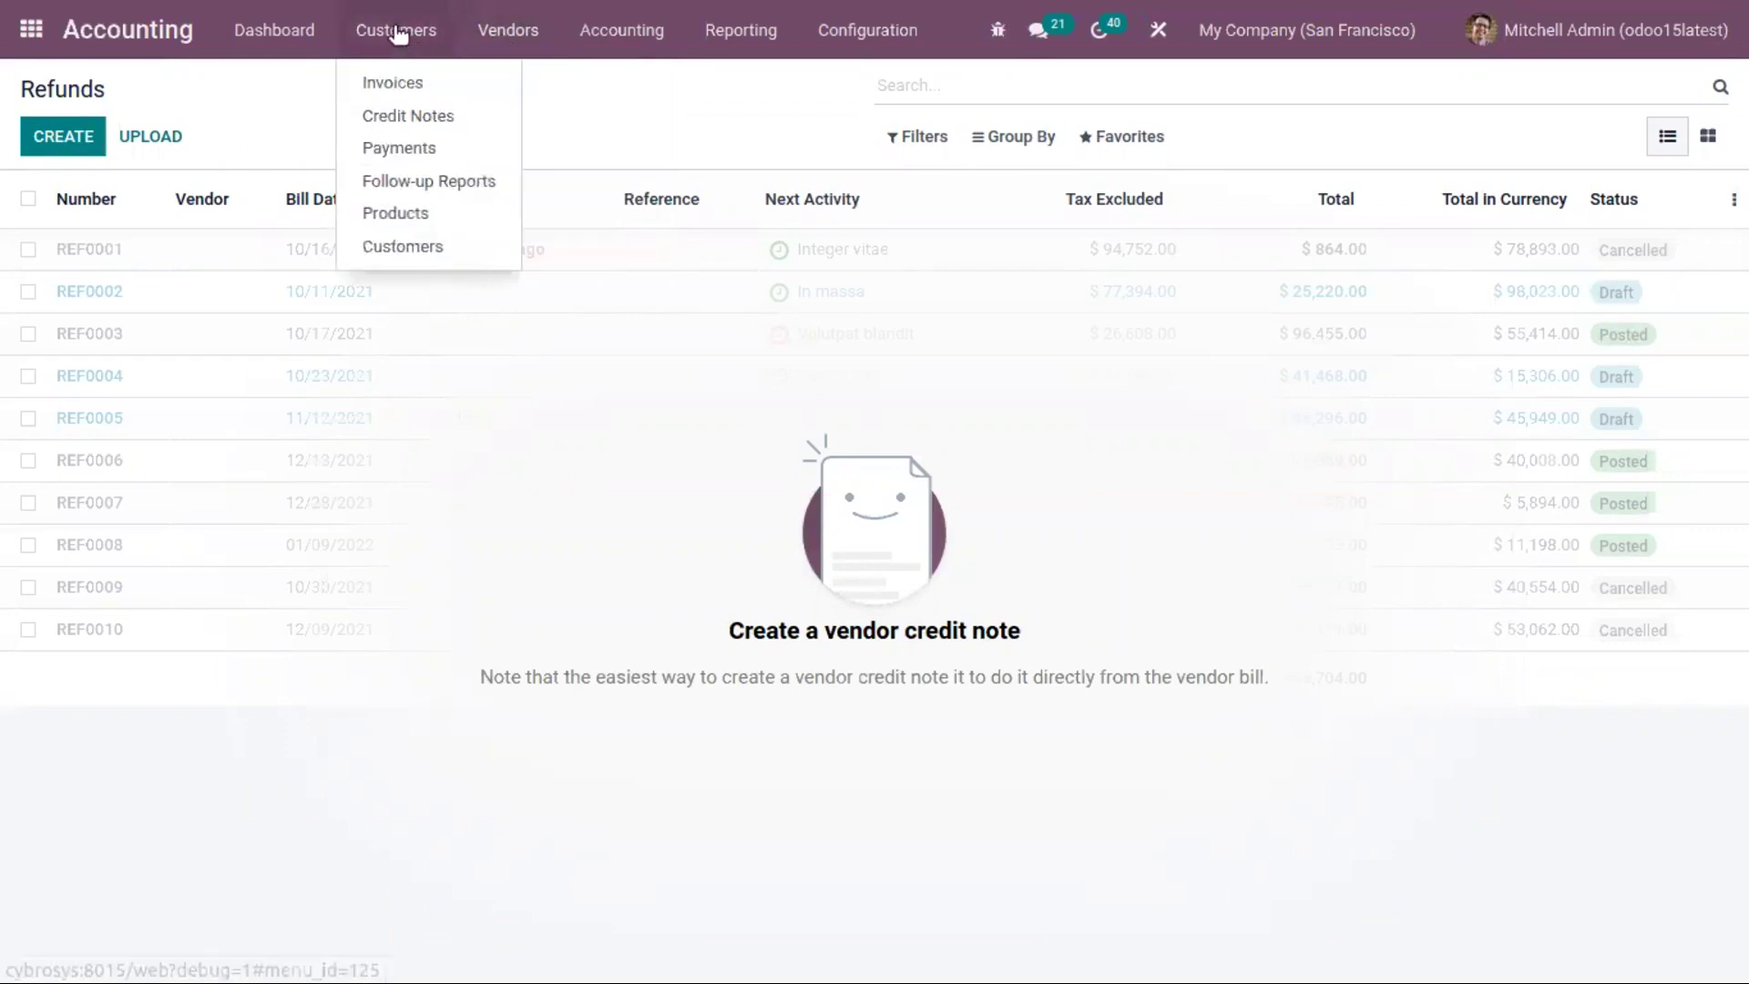
pyautogui.click(434, 164)
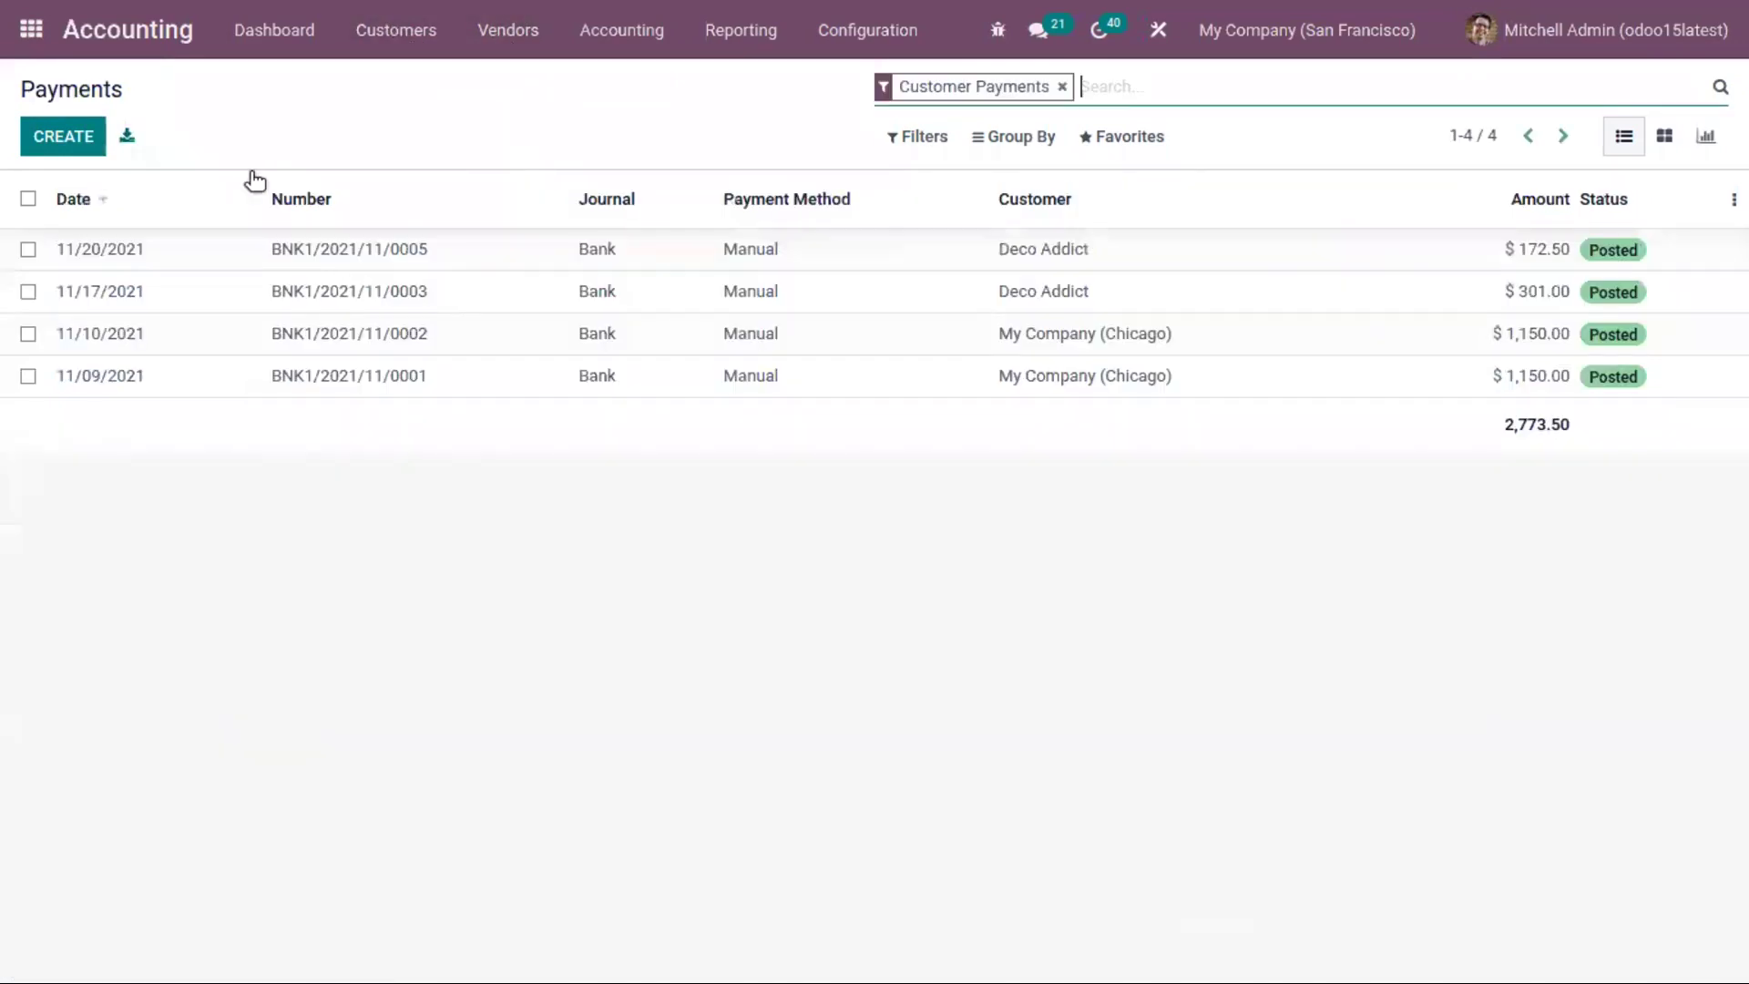
pyautogui.click(521, 37)
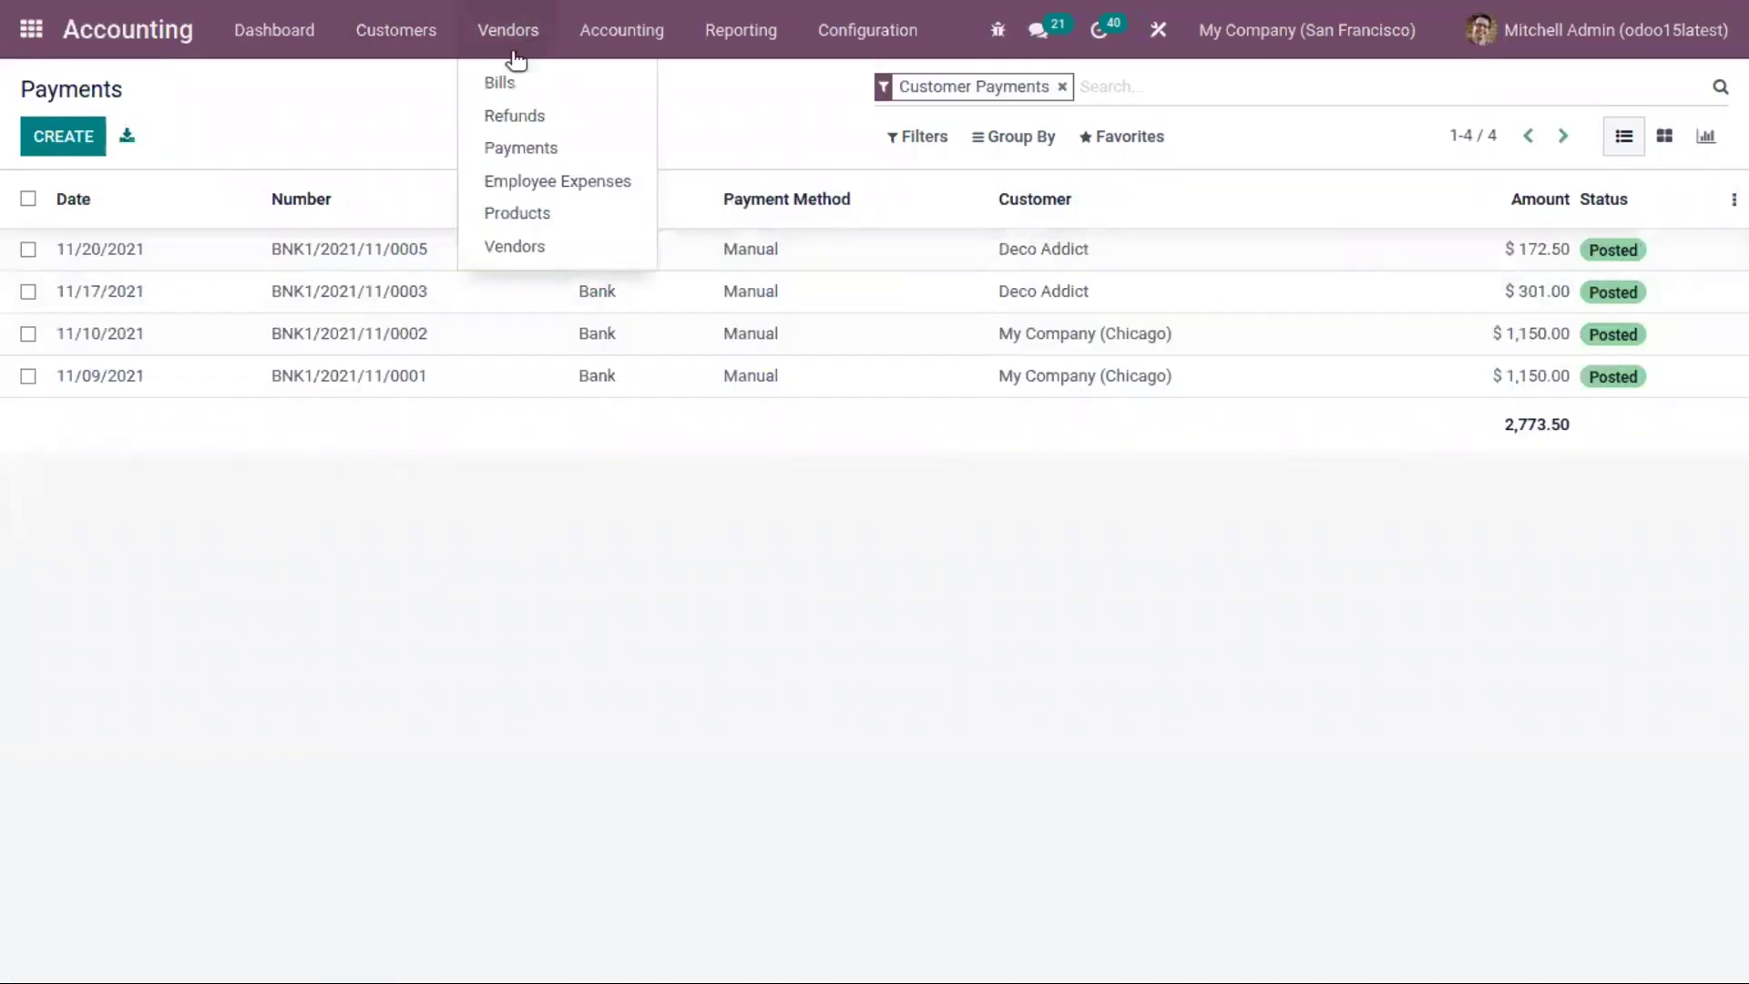
pyautogui.click(534, 147)
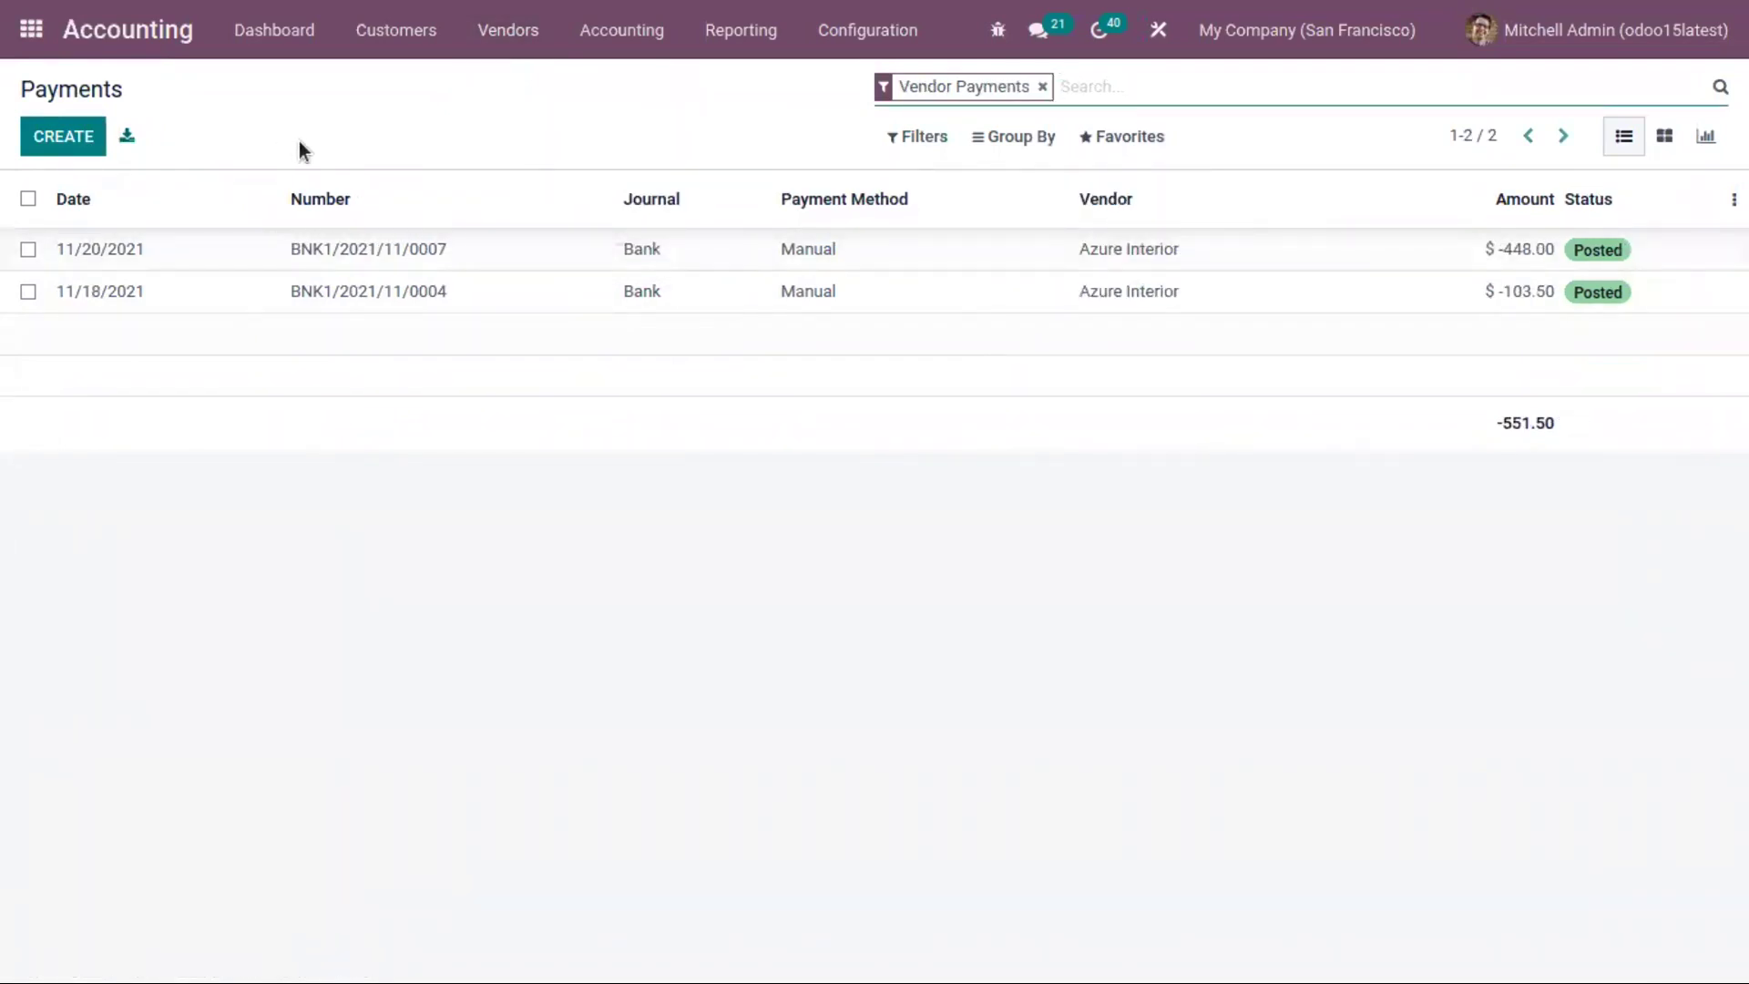
# Examine the details of Azure Interior's payment dated 11/20/2021 and return to the payments list.
pyautogui.click(256, 251)
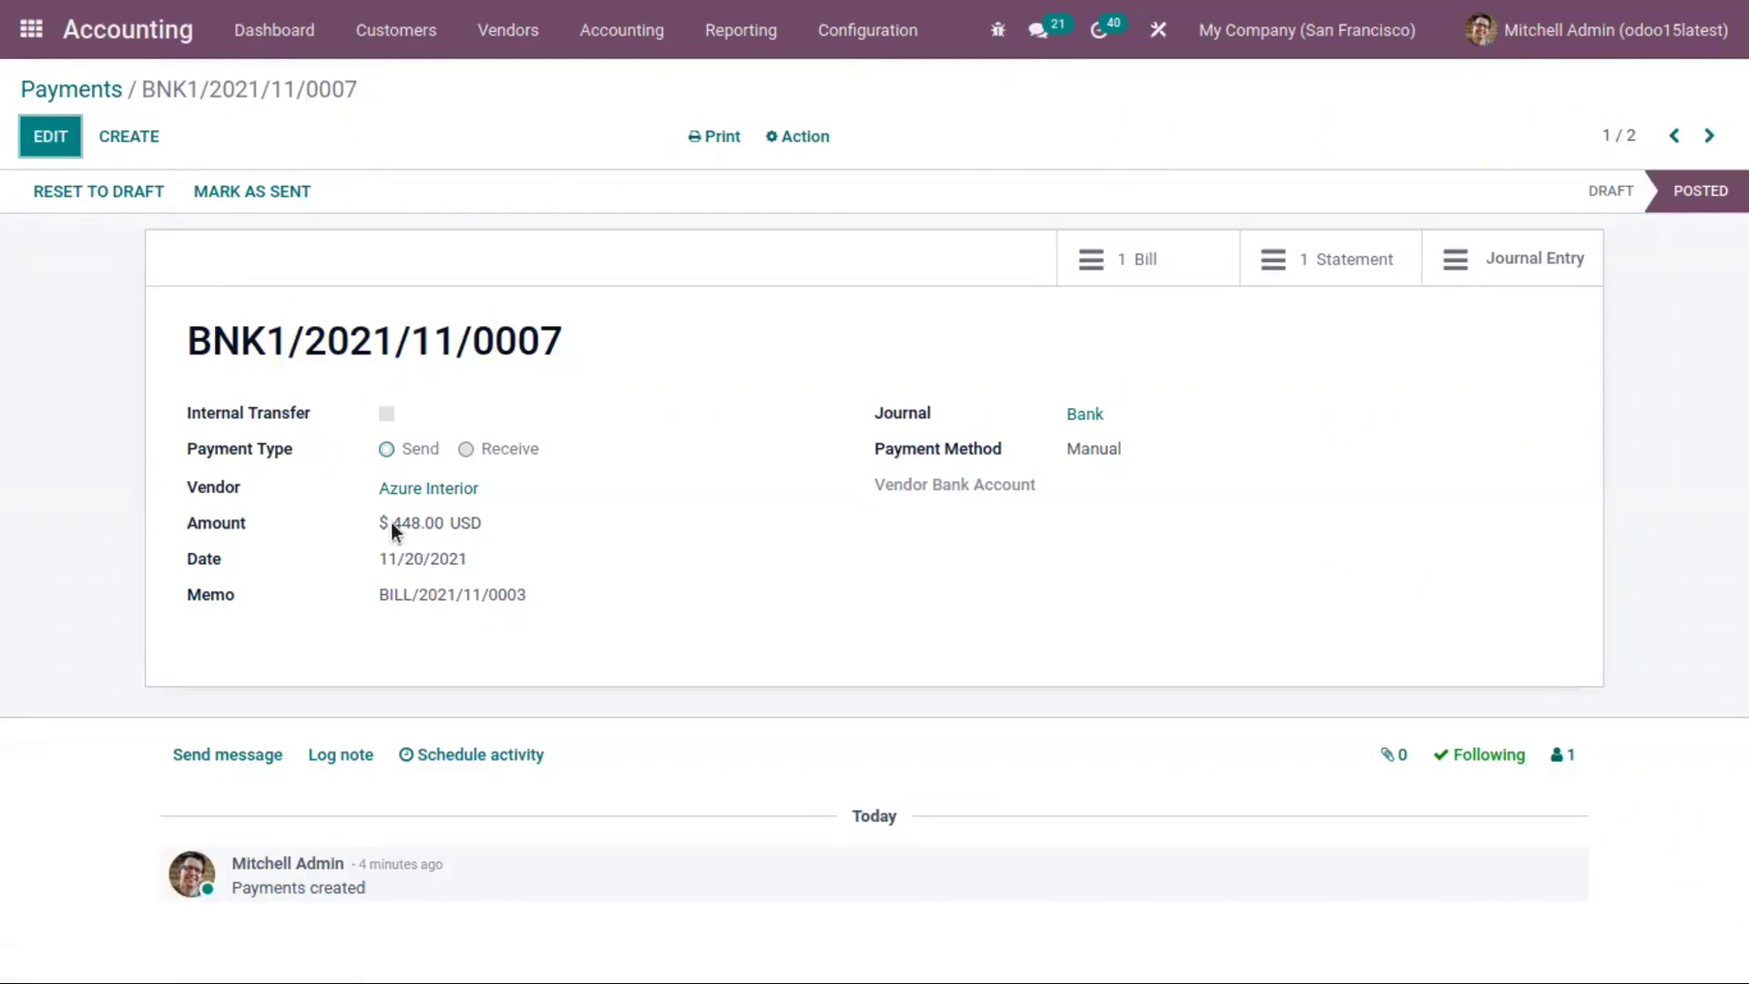
pyautogui.doubleClick(403, 519)
pyautogui.click(668, 538)
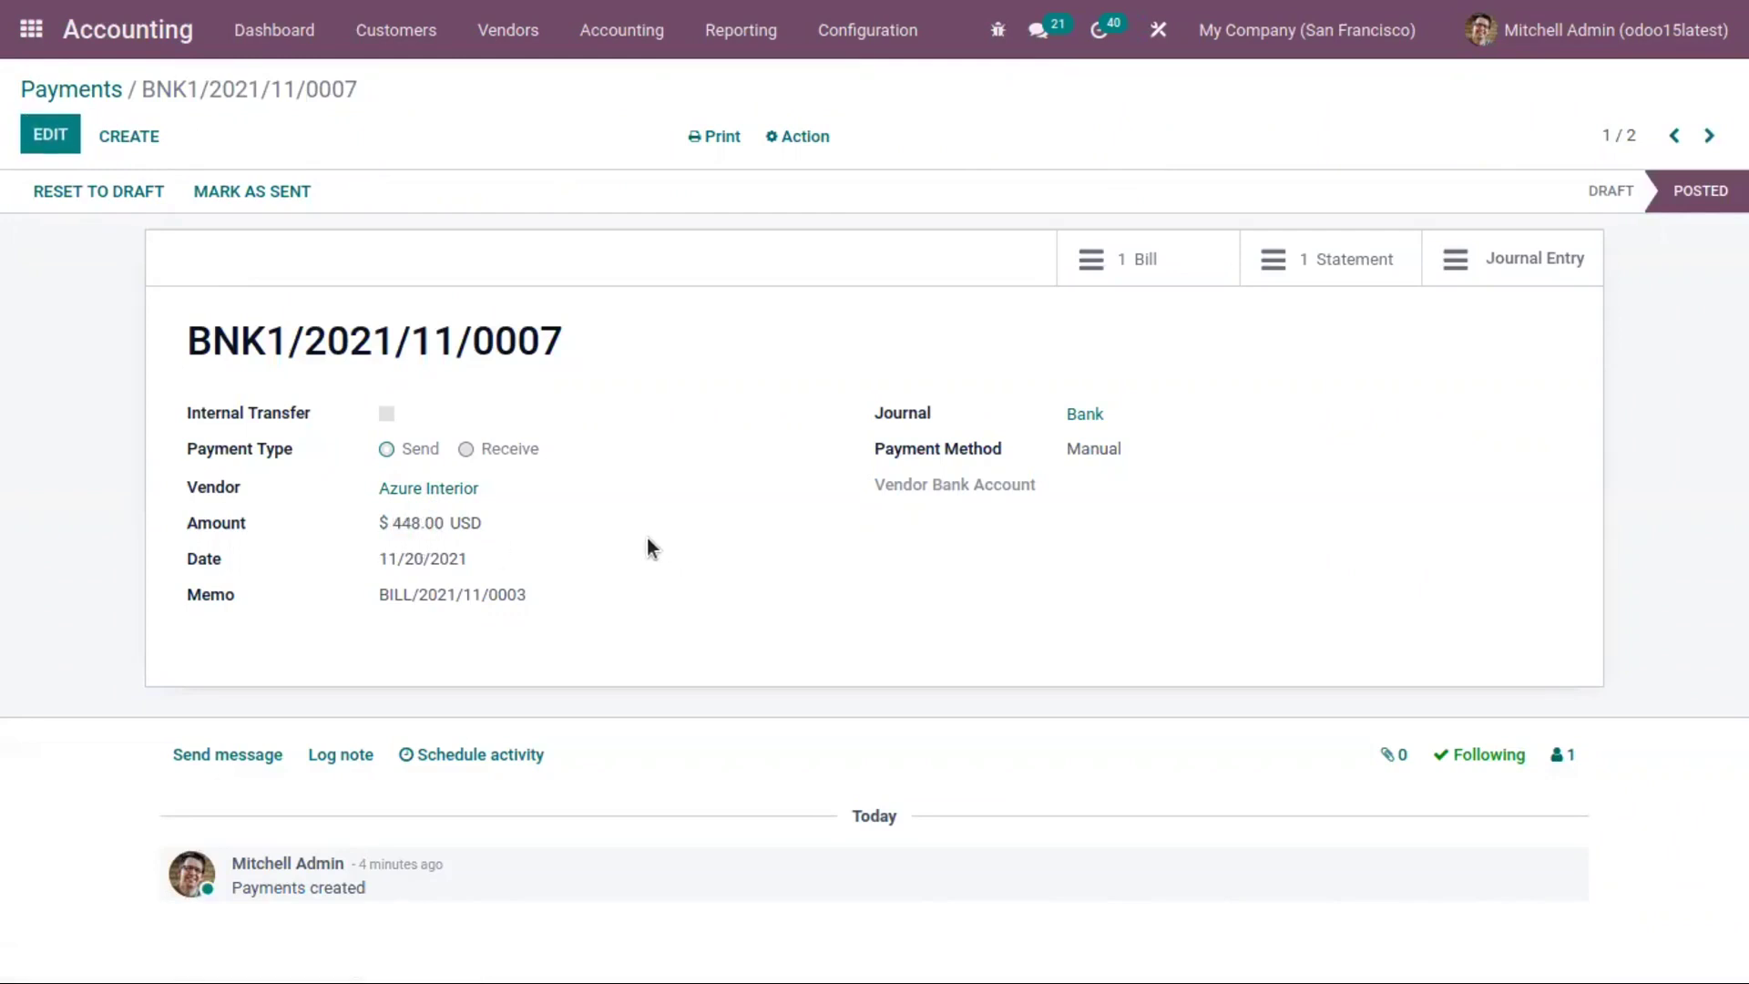
pyautogui.click(95, 90)
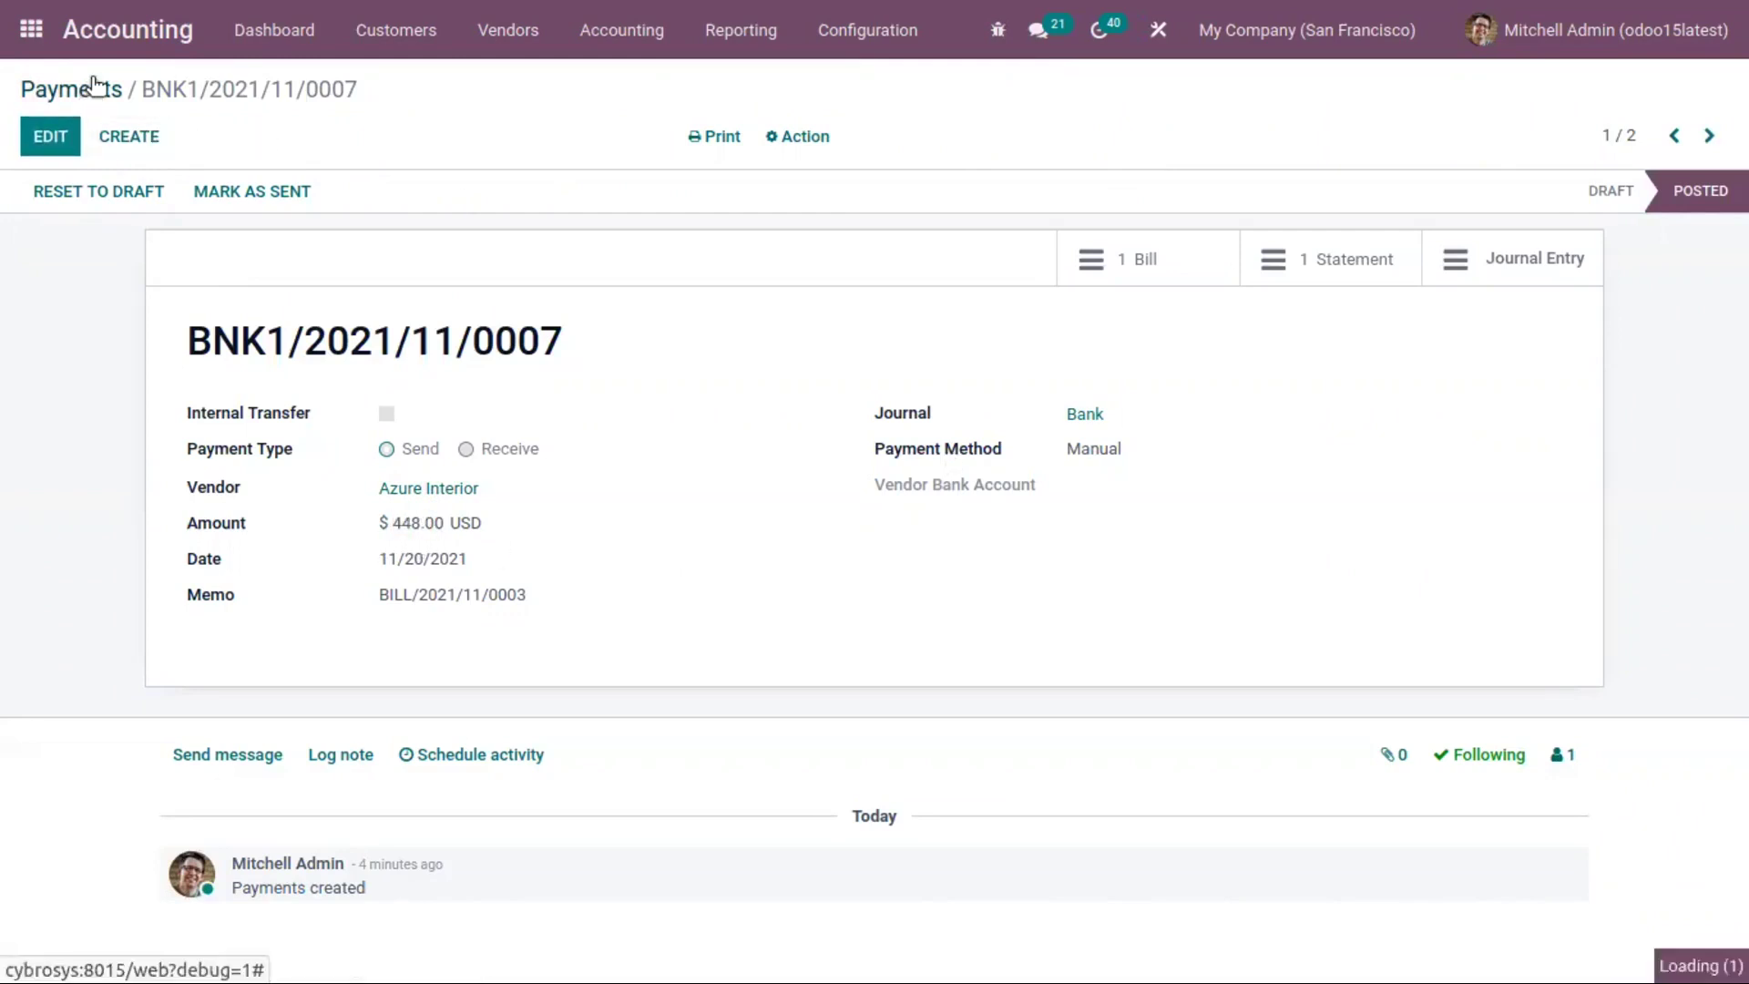